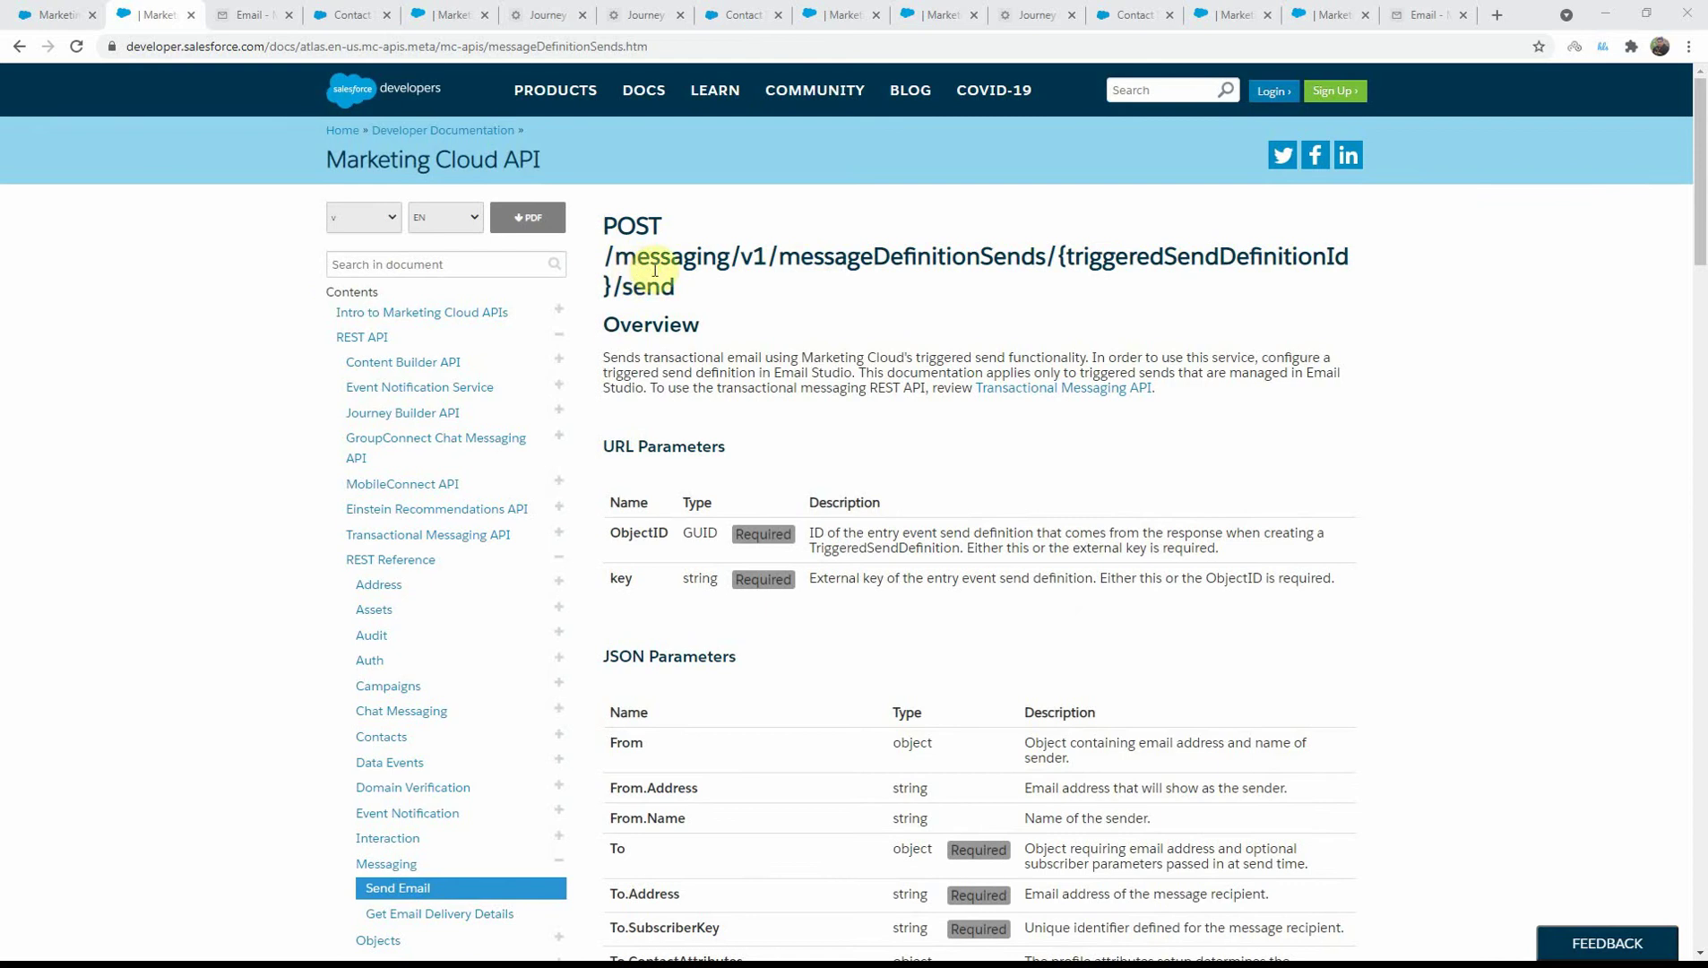
# Step: Review the Send Email reference's URL parameters, JSON parameters and example asynchronous request using the send ID
pyautogui.scroll(-1, 958, 389)
pyautogui.scroll(-2, 958, 389)
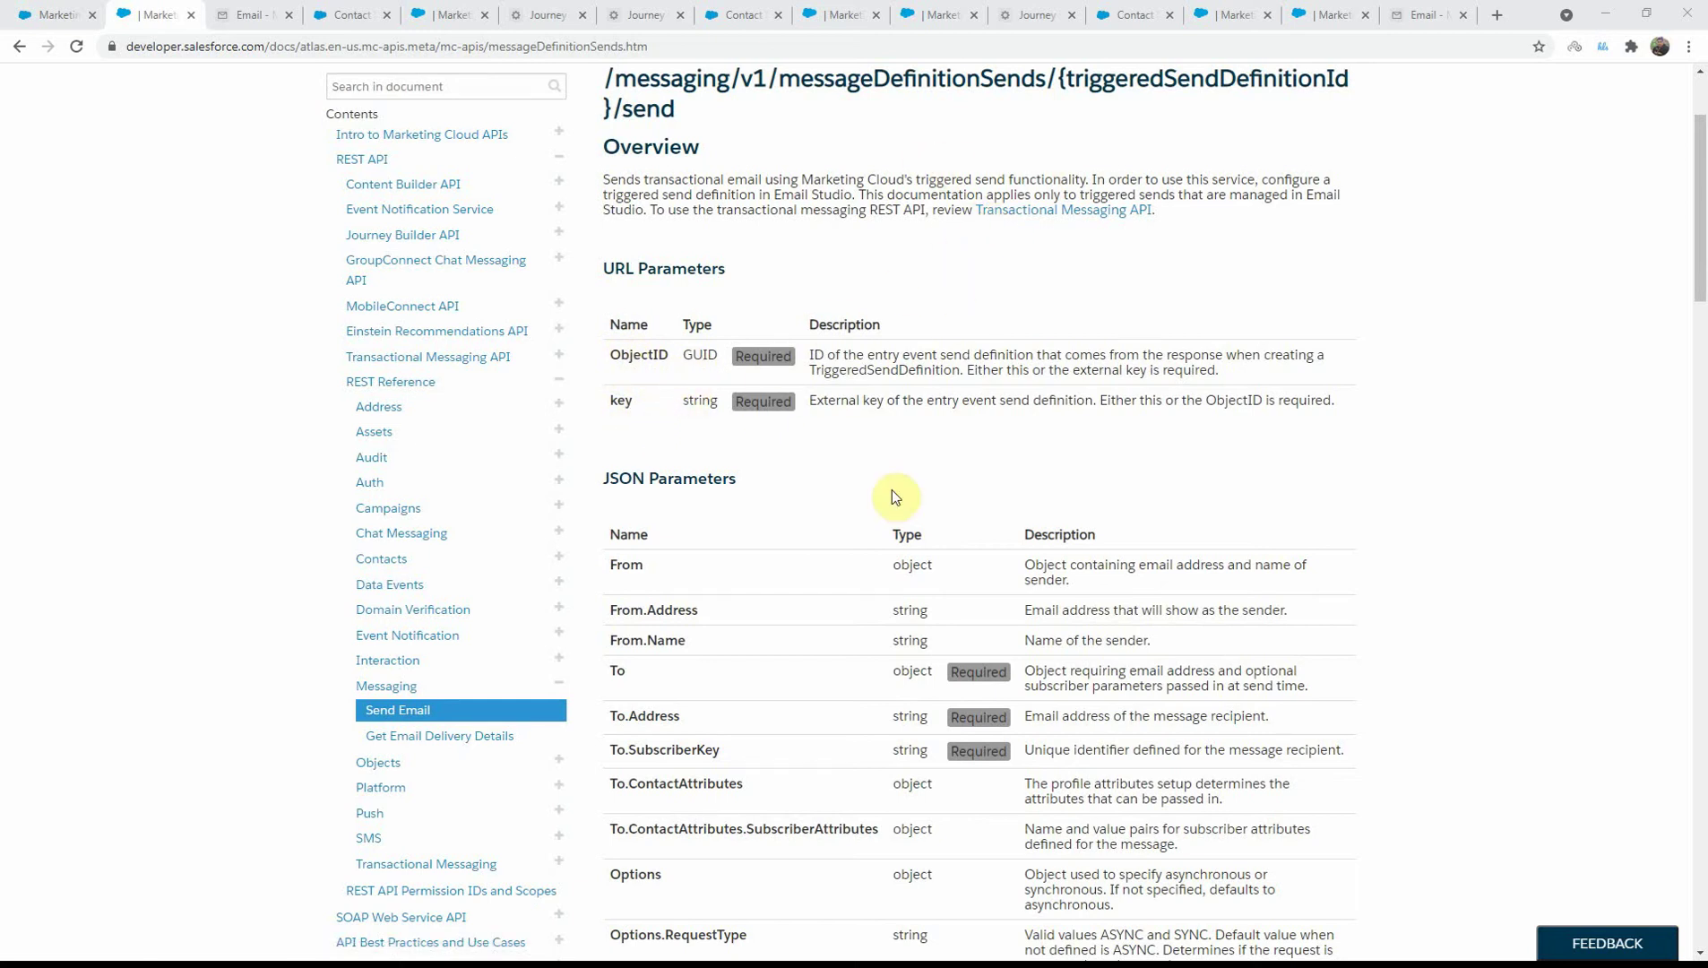
pyautogui.scroll(-3, 874, 507)
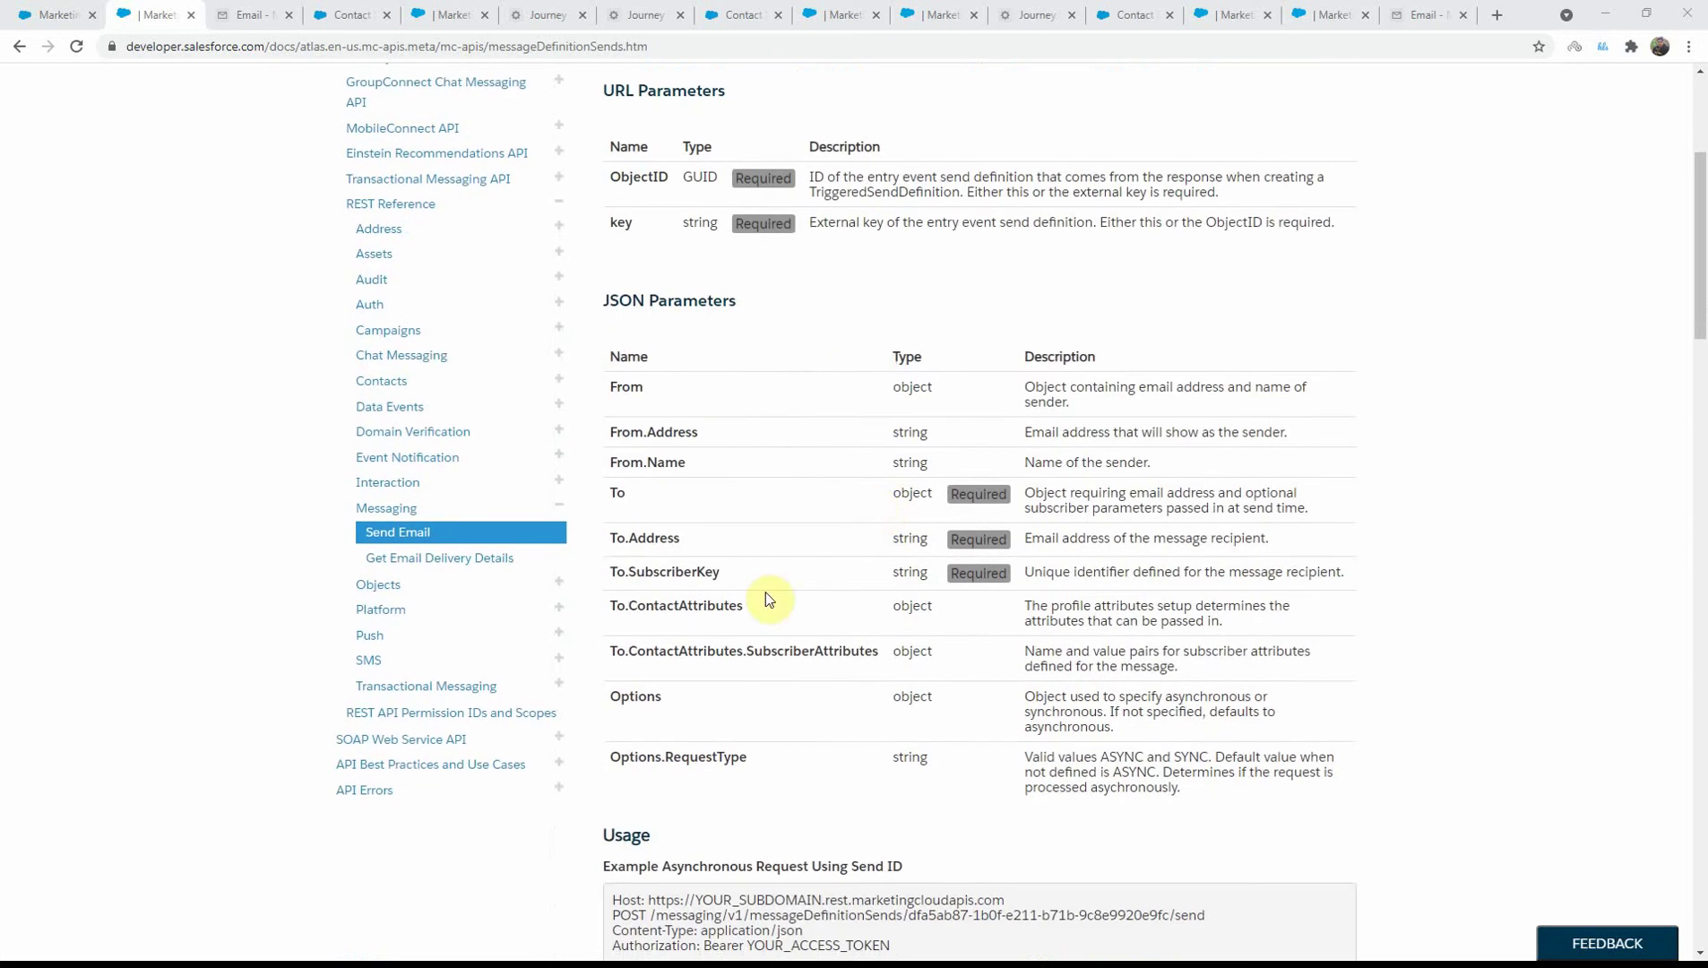
pyautogui.scroll(-1, 795, 563)
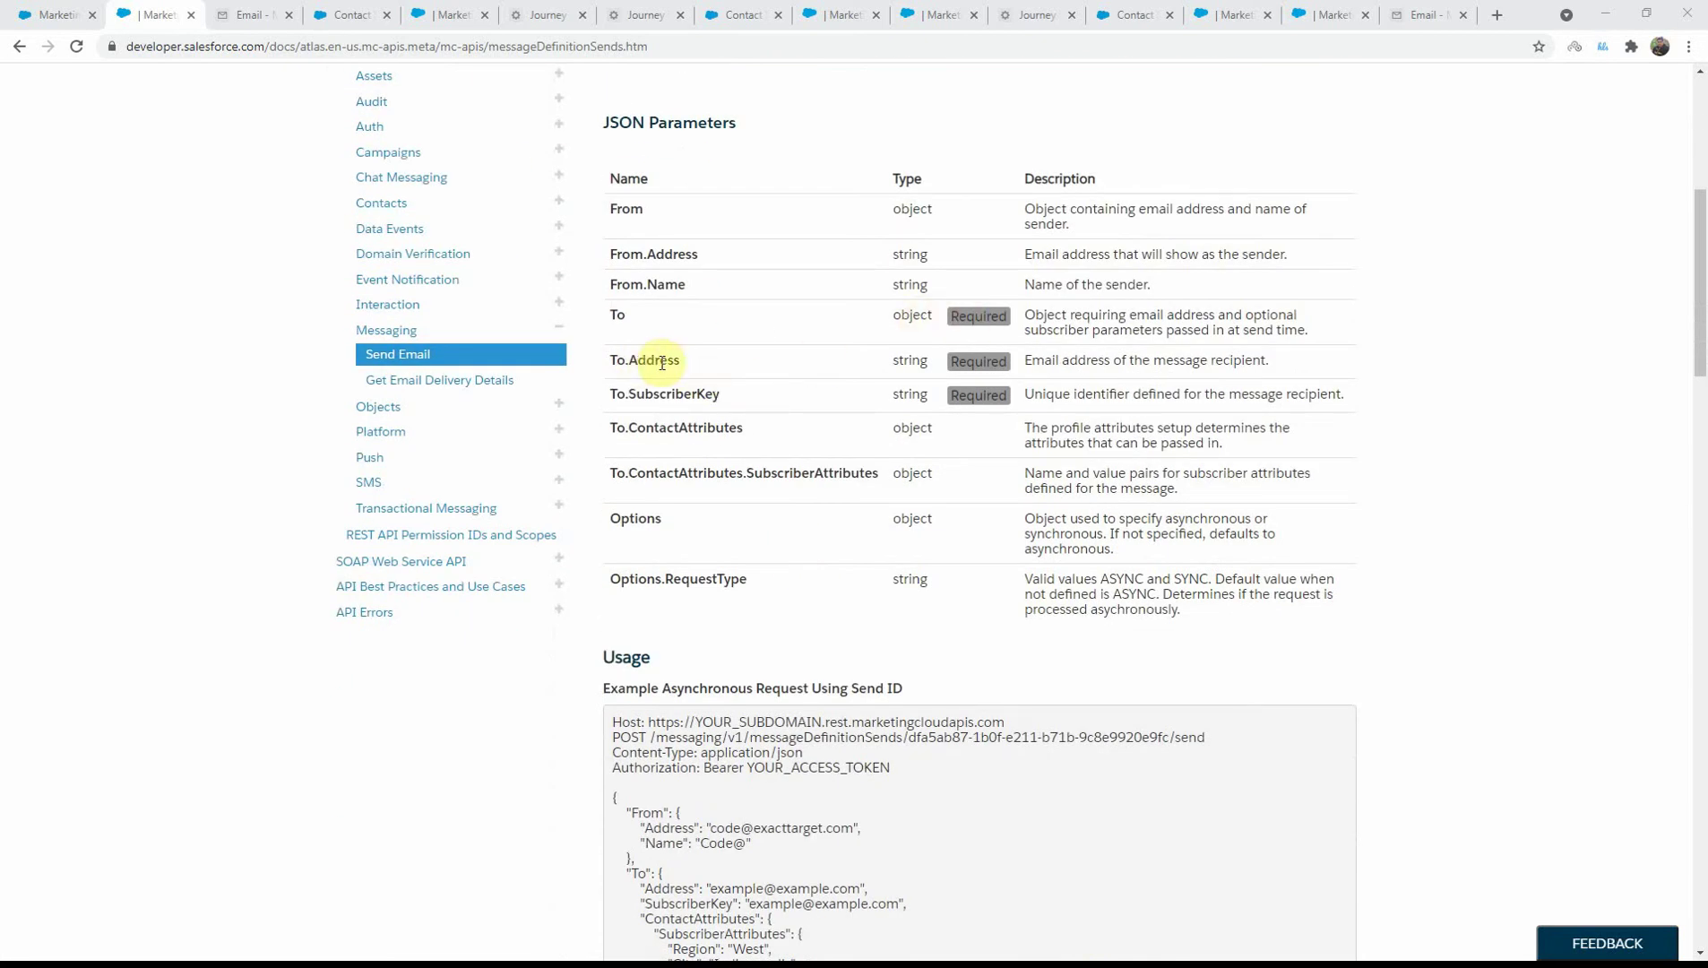
pyautogui.scroll(-5, 729, 422)
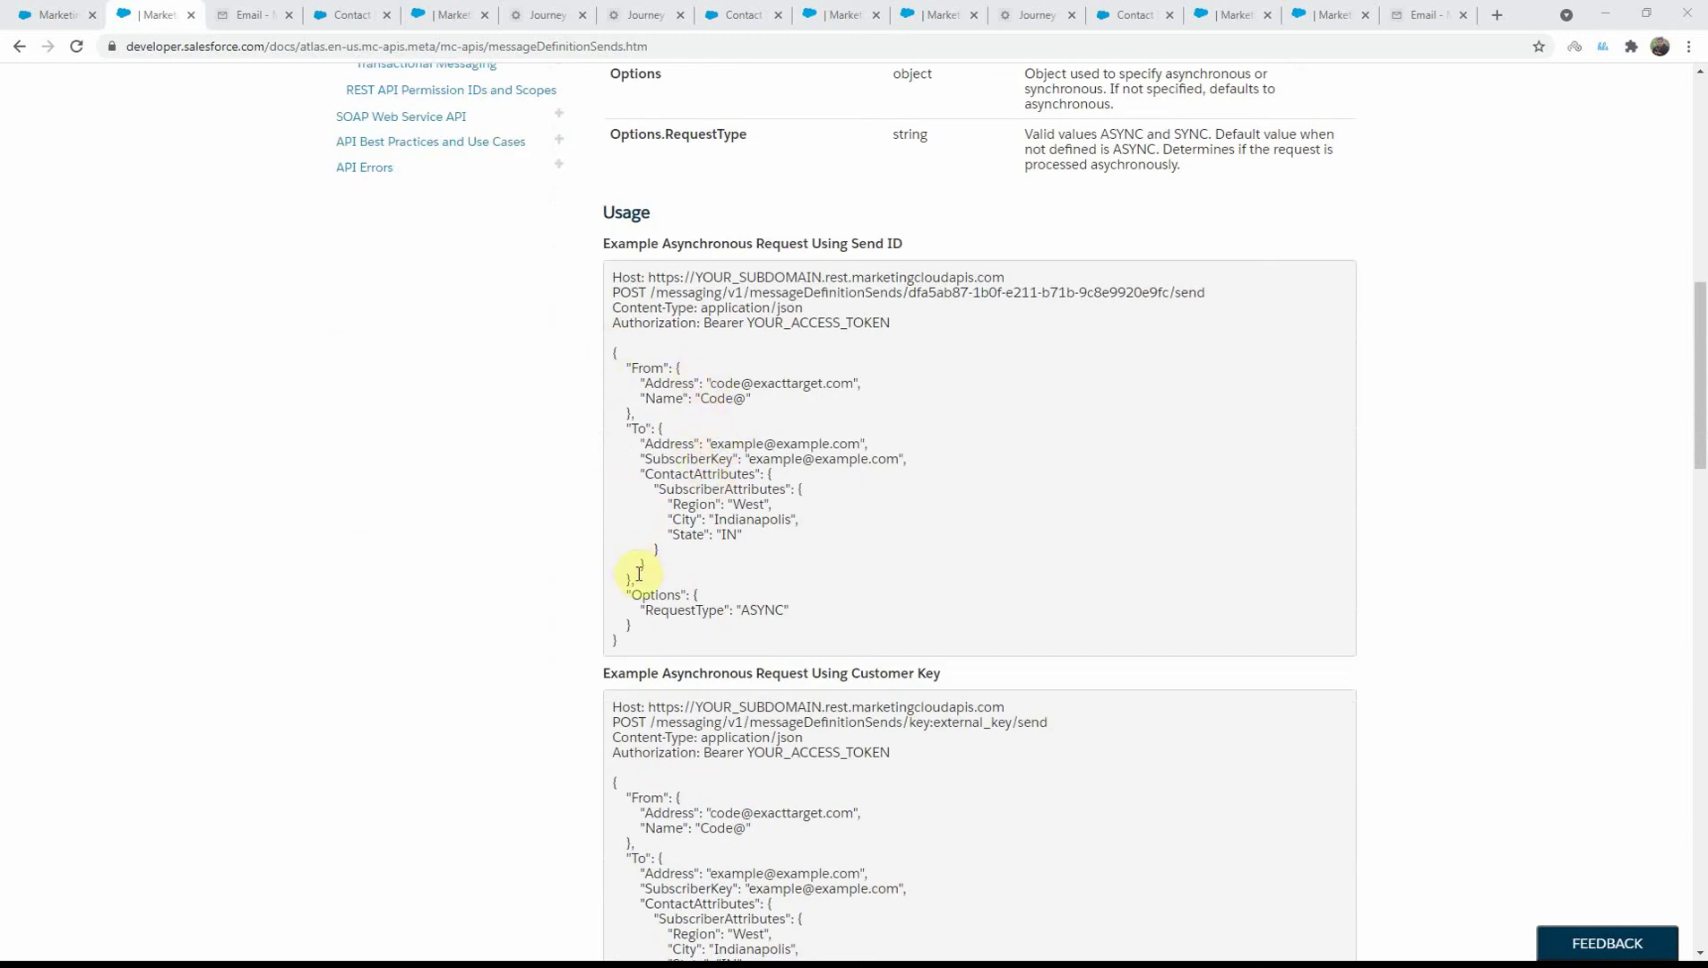
pyautogui.scroll(1, 617, 529)
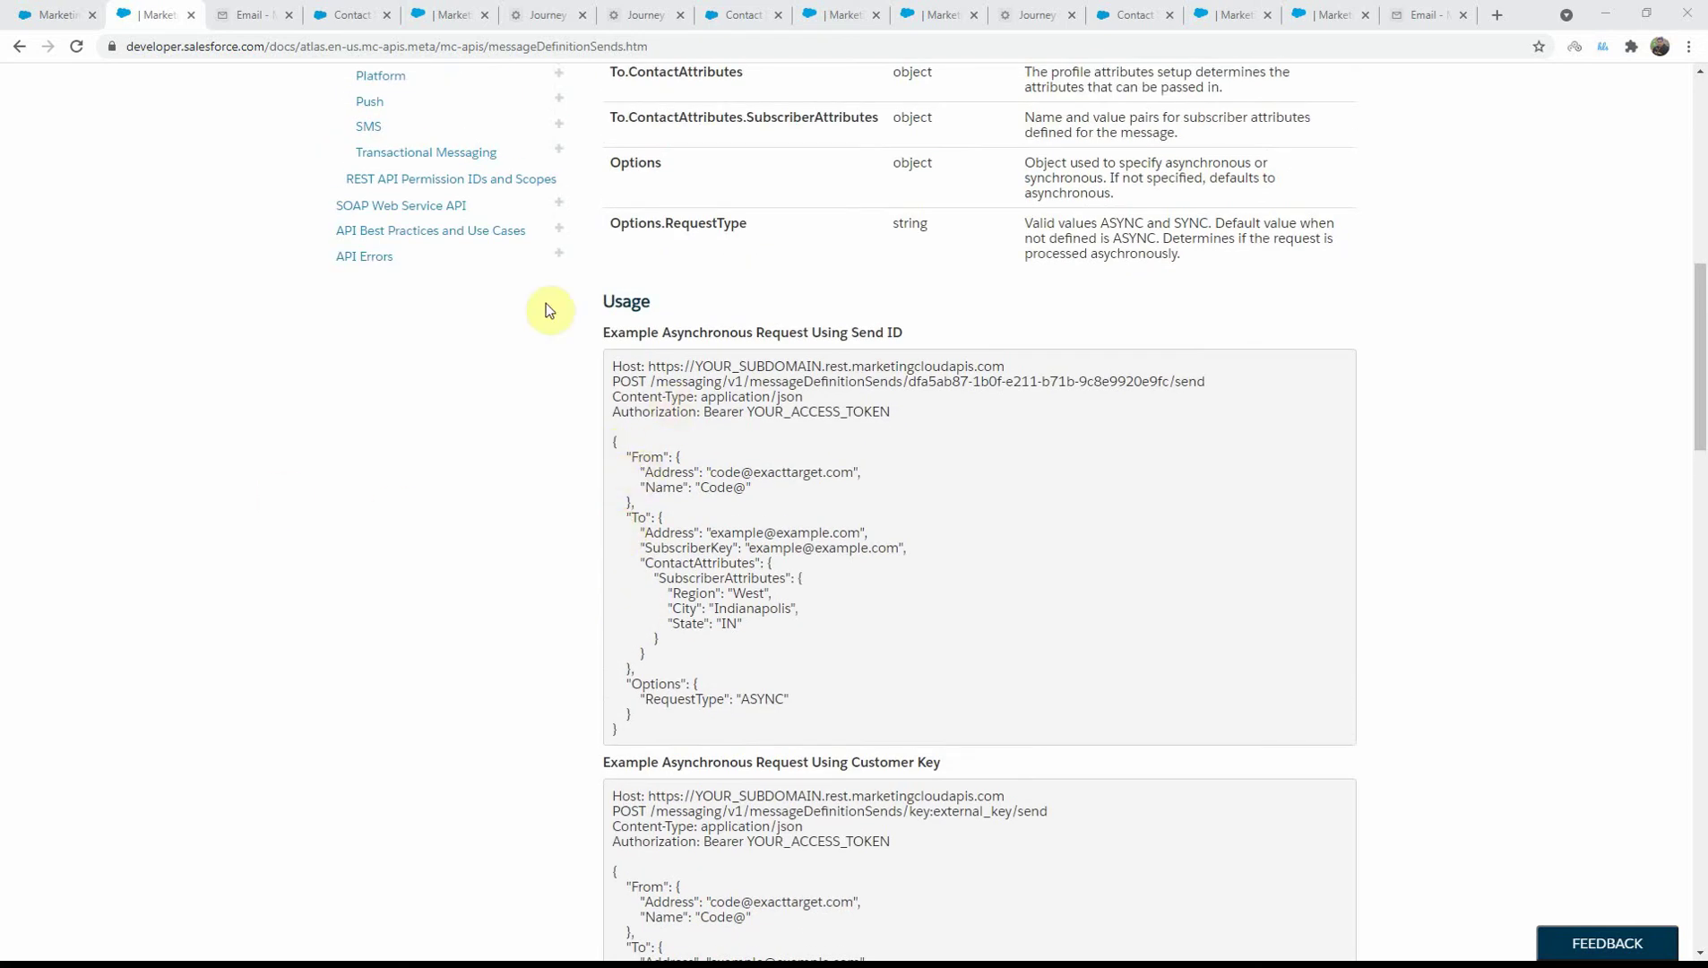
# Step: Examine the recipientSendId and messages values in the asynchronous example response of the Send Email reference
pyautogui.scroll(-15, 627, 356)
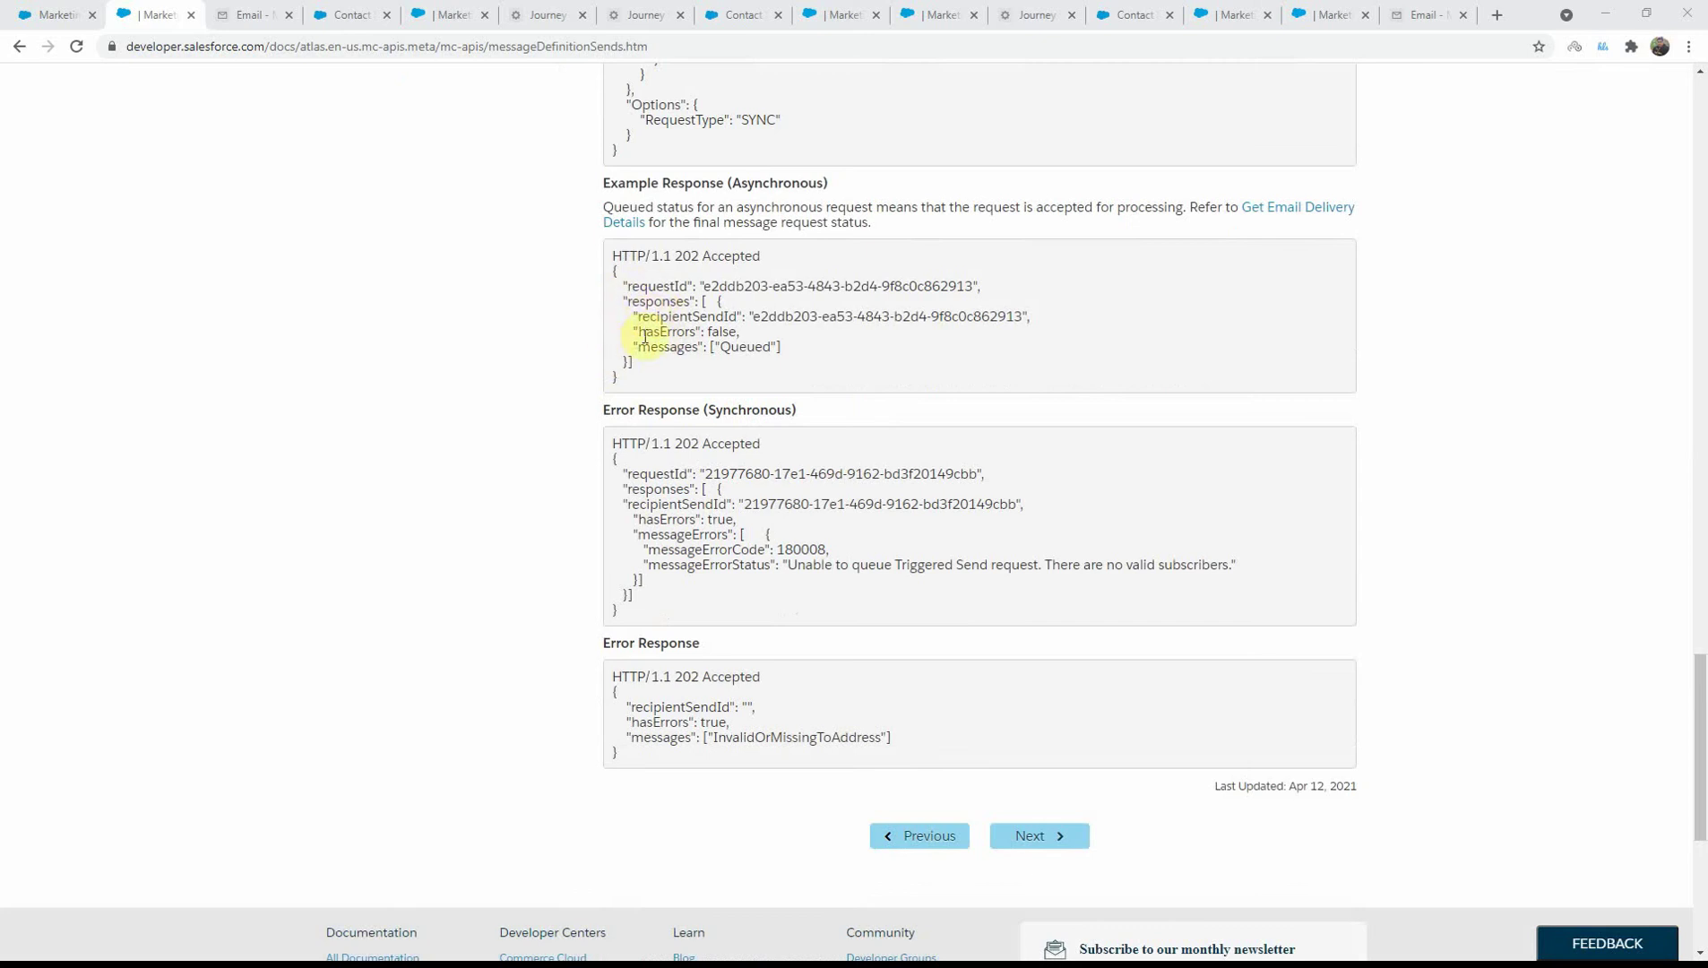
pyautogui.moveTo(640, 317); pyautogui.dragTo(1027, 318)
pyautogui.click(1006, 330)
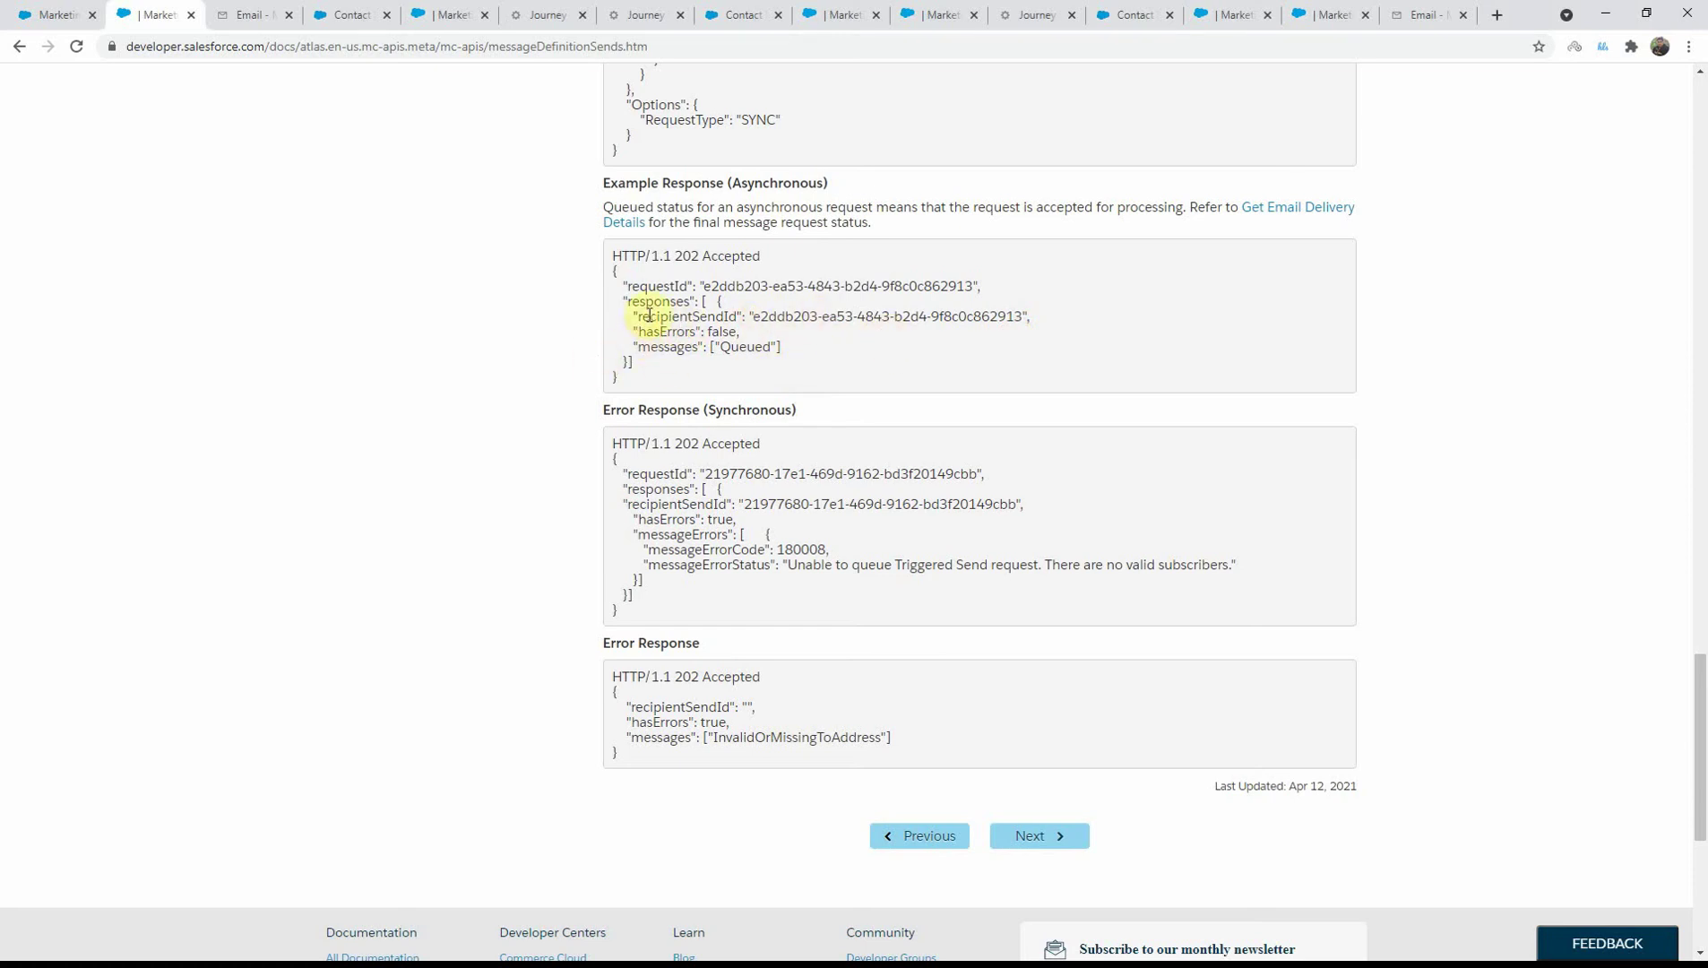
pyautogui.moveTo(722, 347); pyautogui.dragTo(770, 349)
pyautogui.click(753, 360)
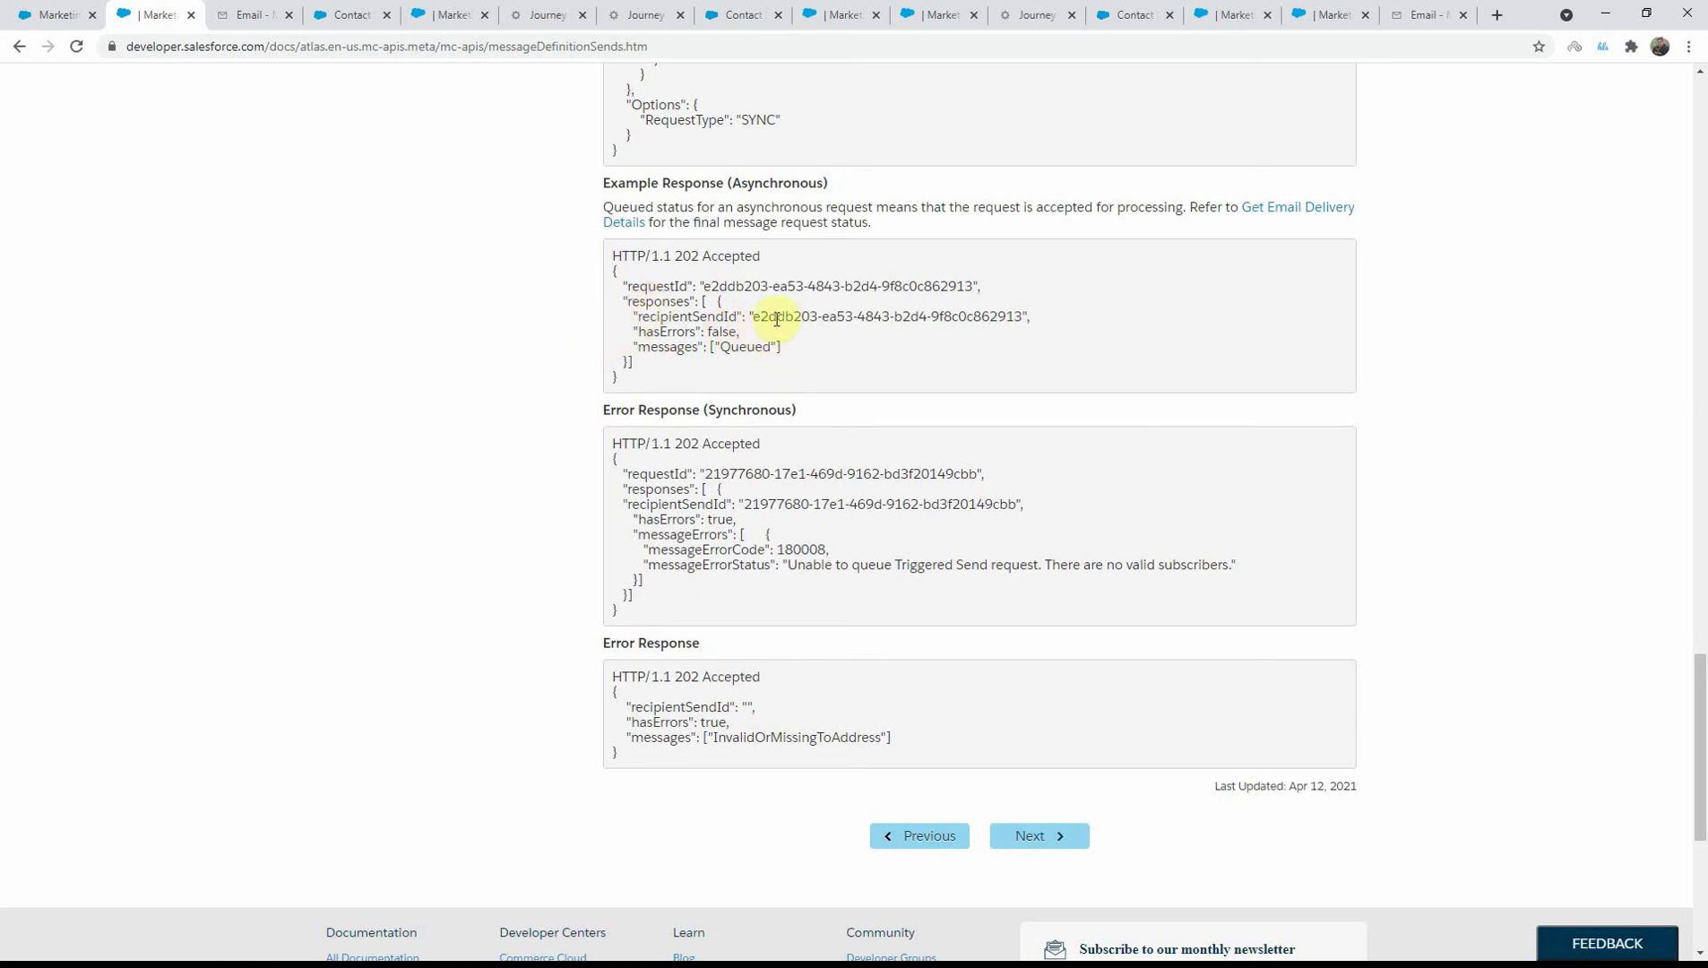
pyautogui.moveTo(753, 317); pyautogui.dragTo(1028, 319)
pyautogui.click(966, 356)
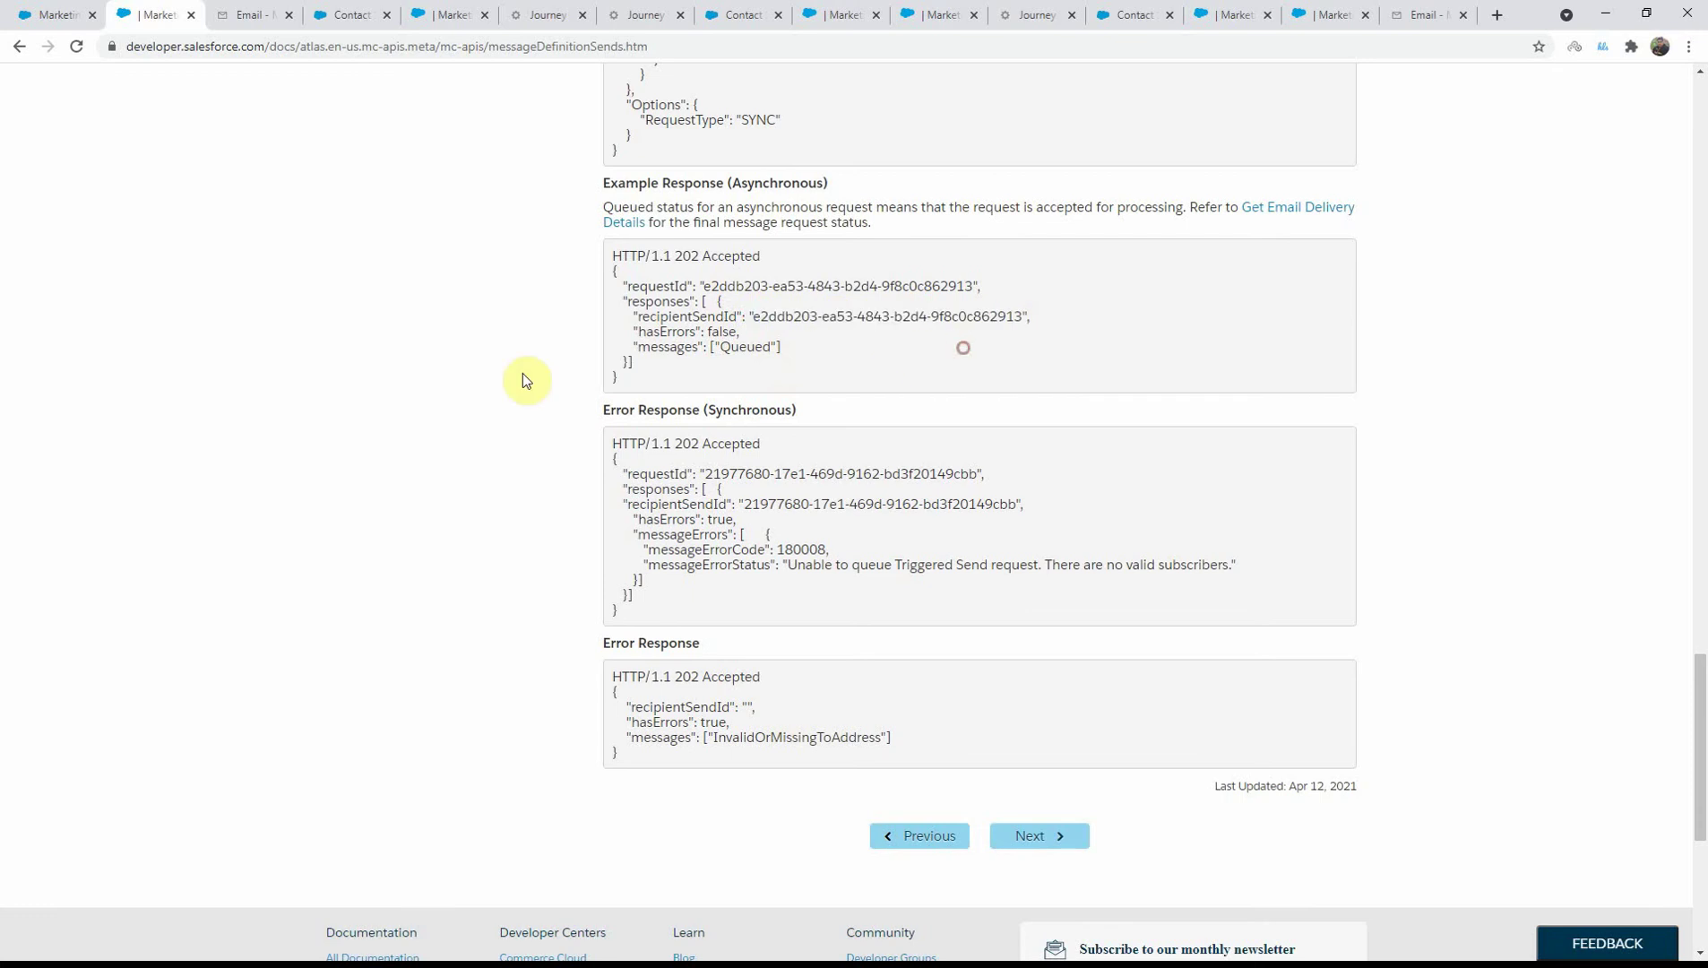
# Step: Open the Get Email Delivery Details reference and examine the status value in its example response
pyautogui.scroll(8, 513, 372)
pyautogui.scroll(15, 513, 372)
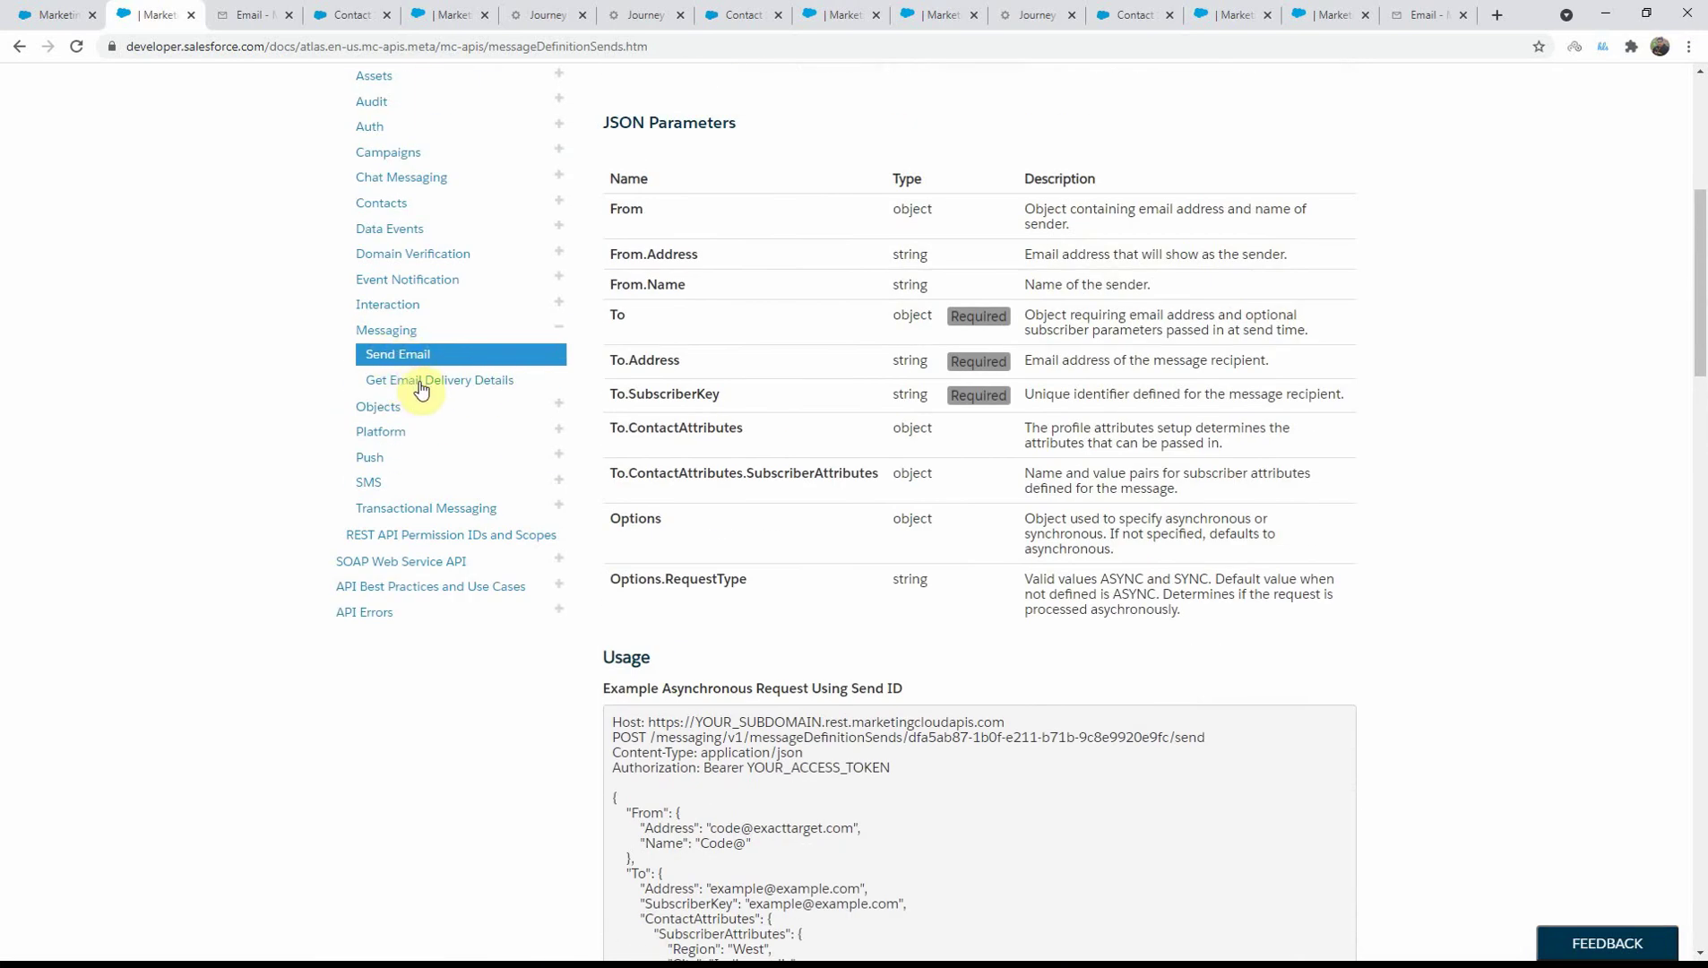
pyautogui.click(423, 383)
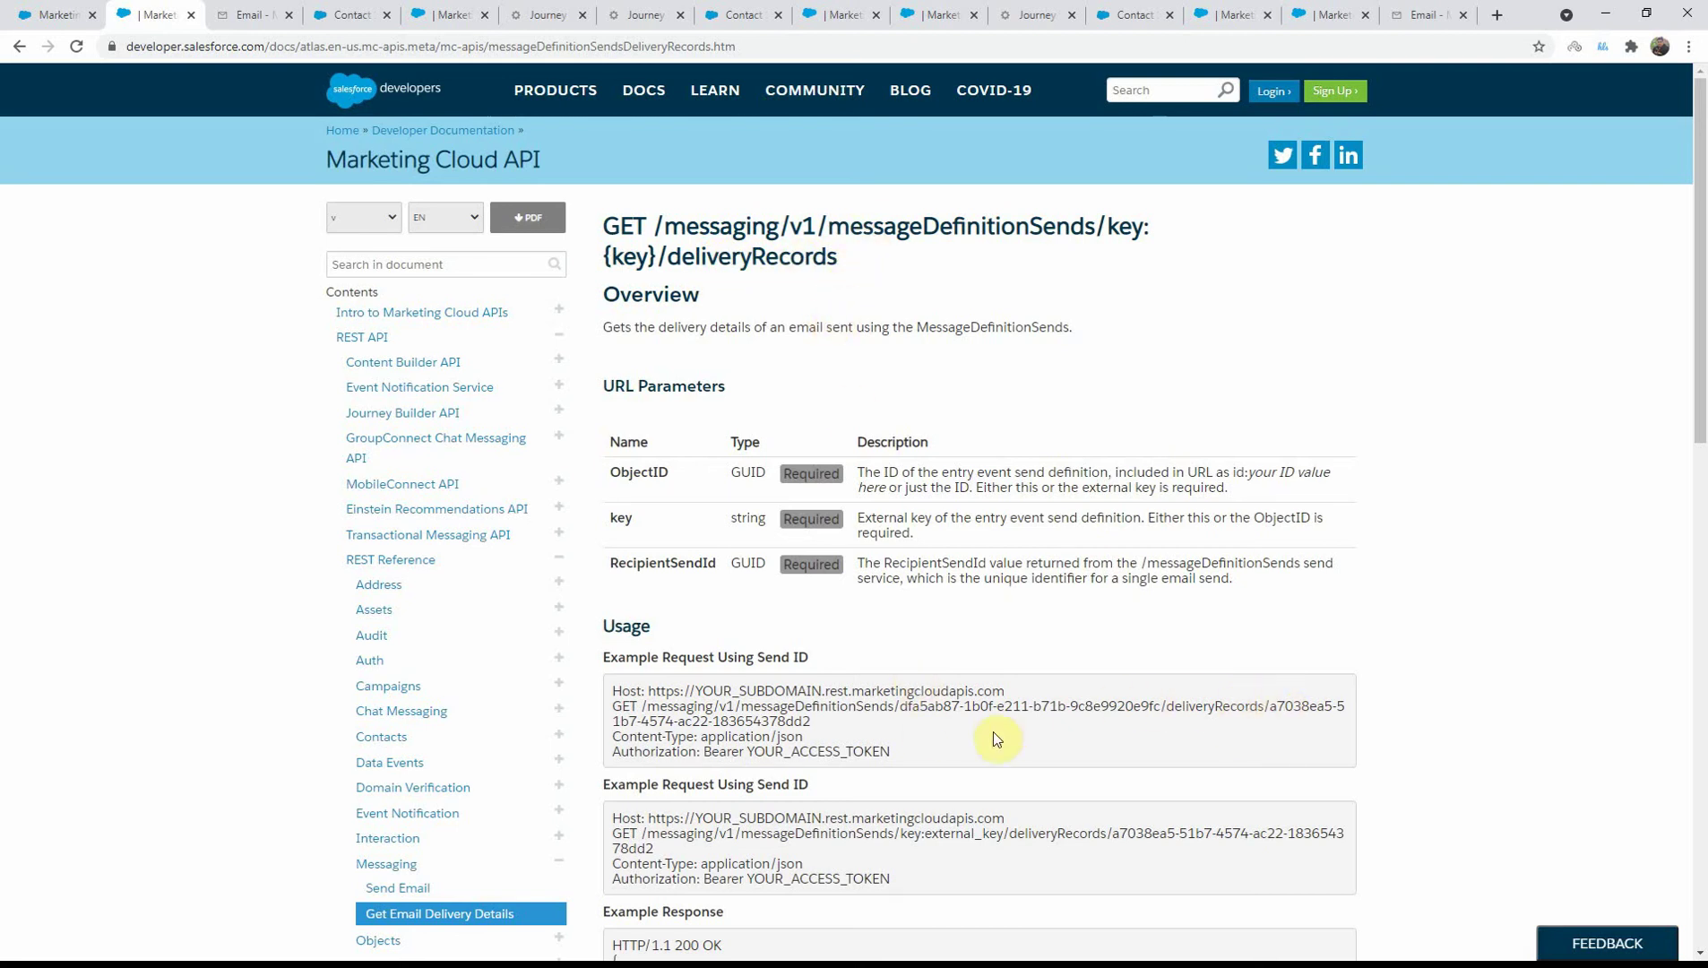
pyautogui.scroll(-4, 993, 726)
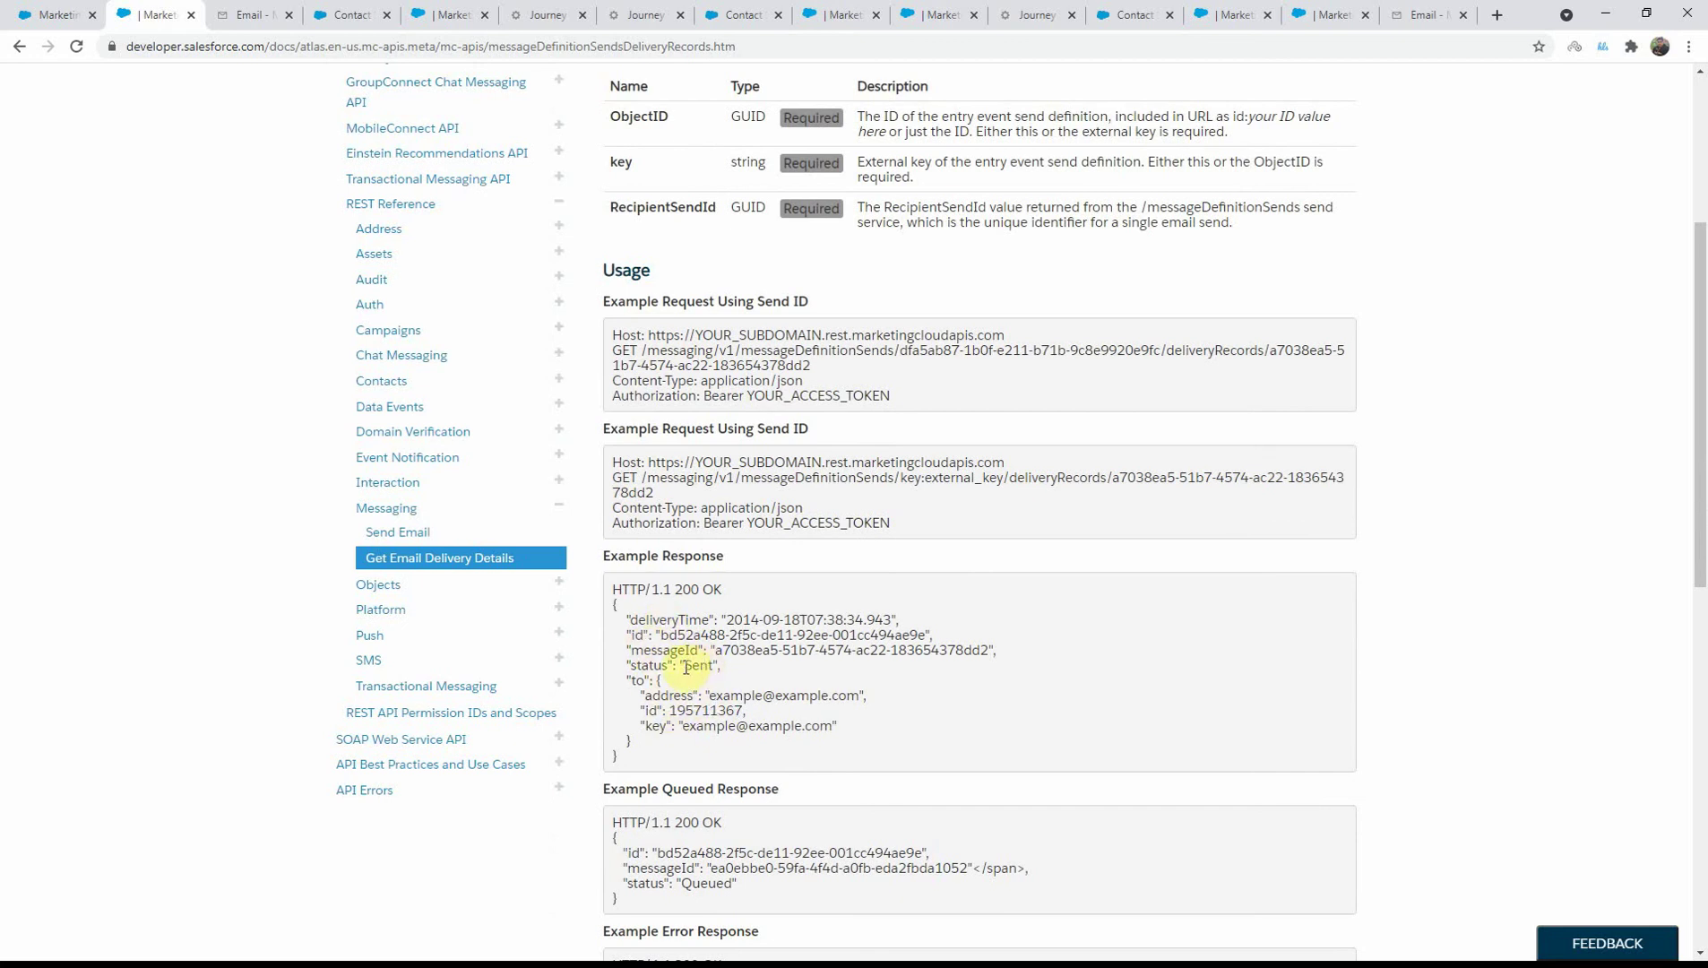
pyautogui.moveTo(686, 667); pyautogui.dragTo(714, 667)
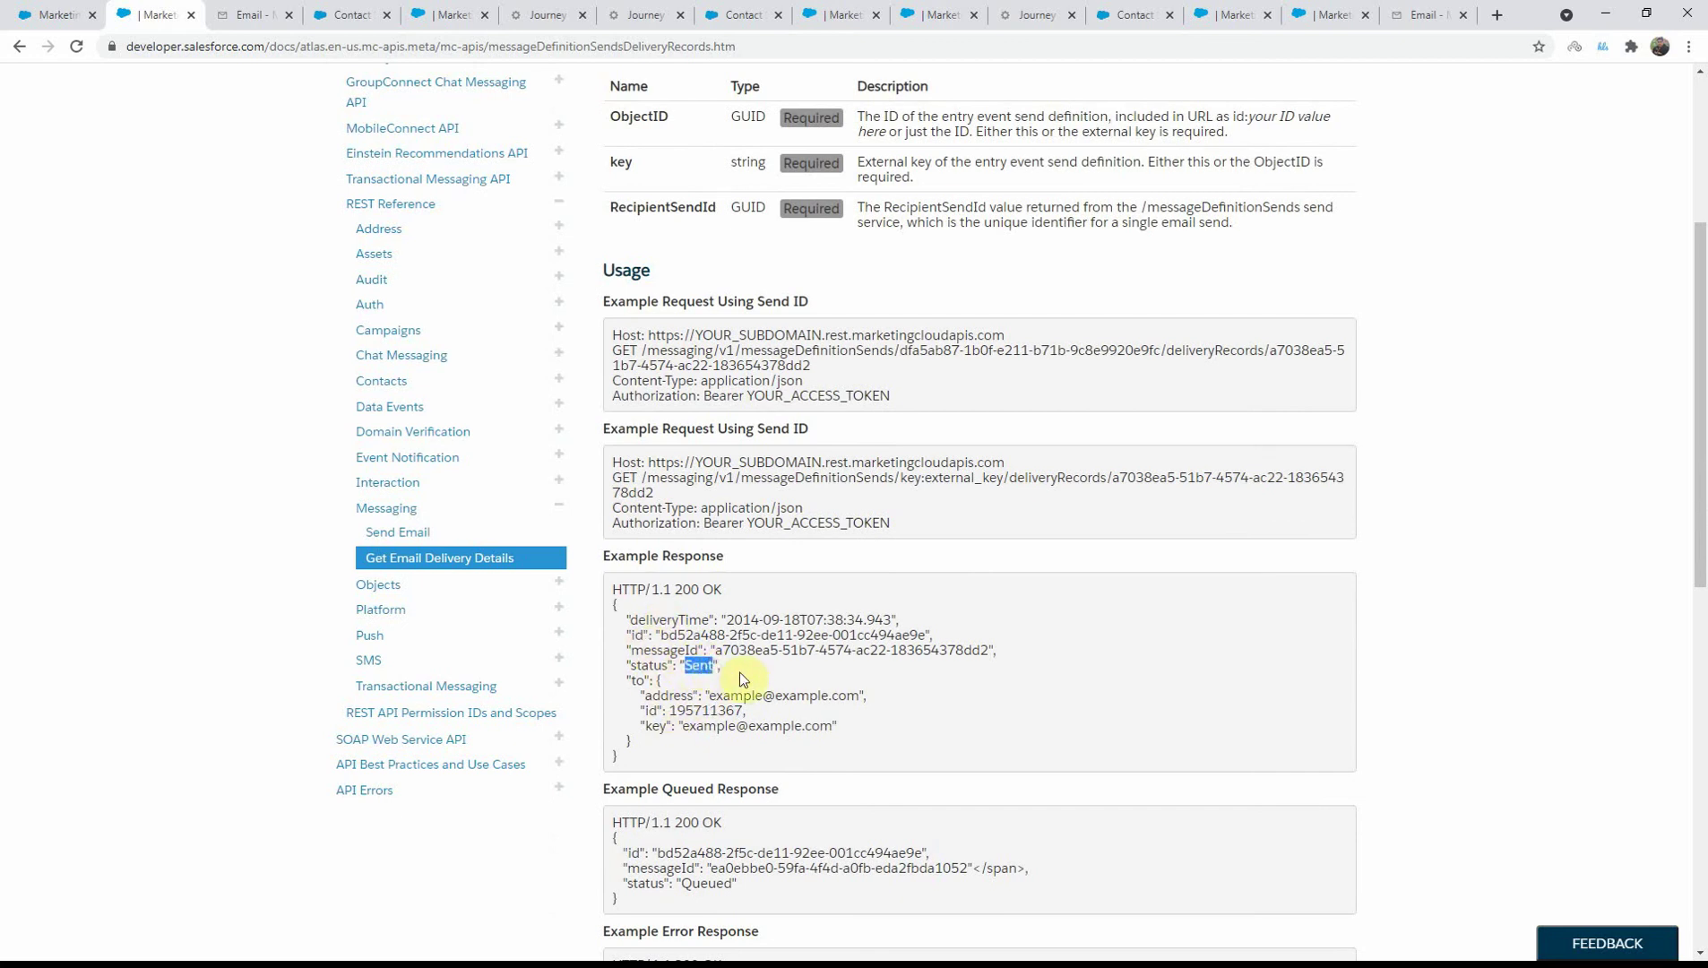
# Step: Check the external key of TrigSendDefTrngBatch1 in Email Studio and the records of the TriggeredSendDETrngBatch1 data extension
pyautogui.hotkey('ctrl', 'Tab')
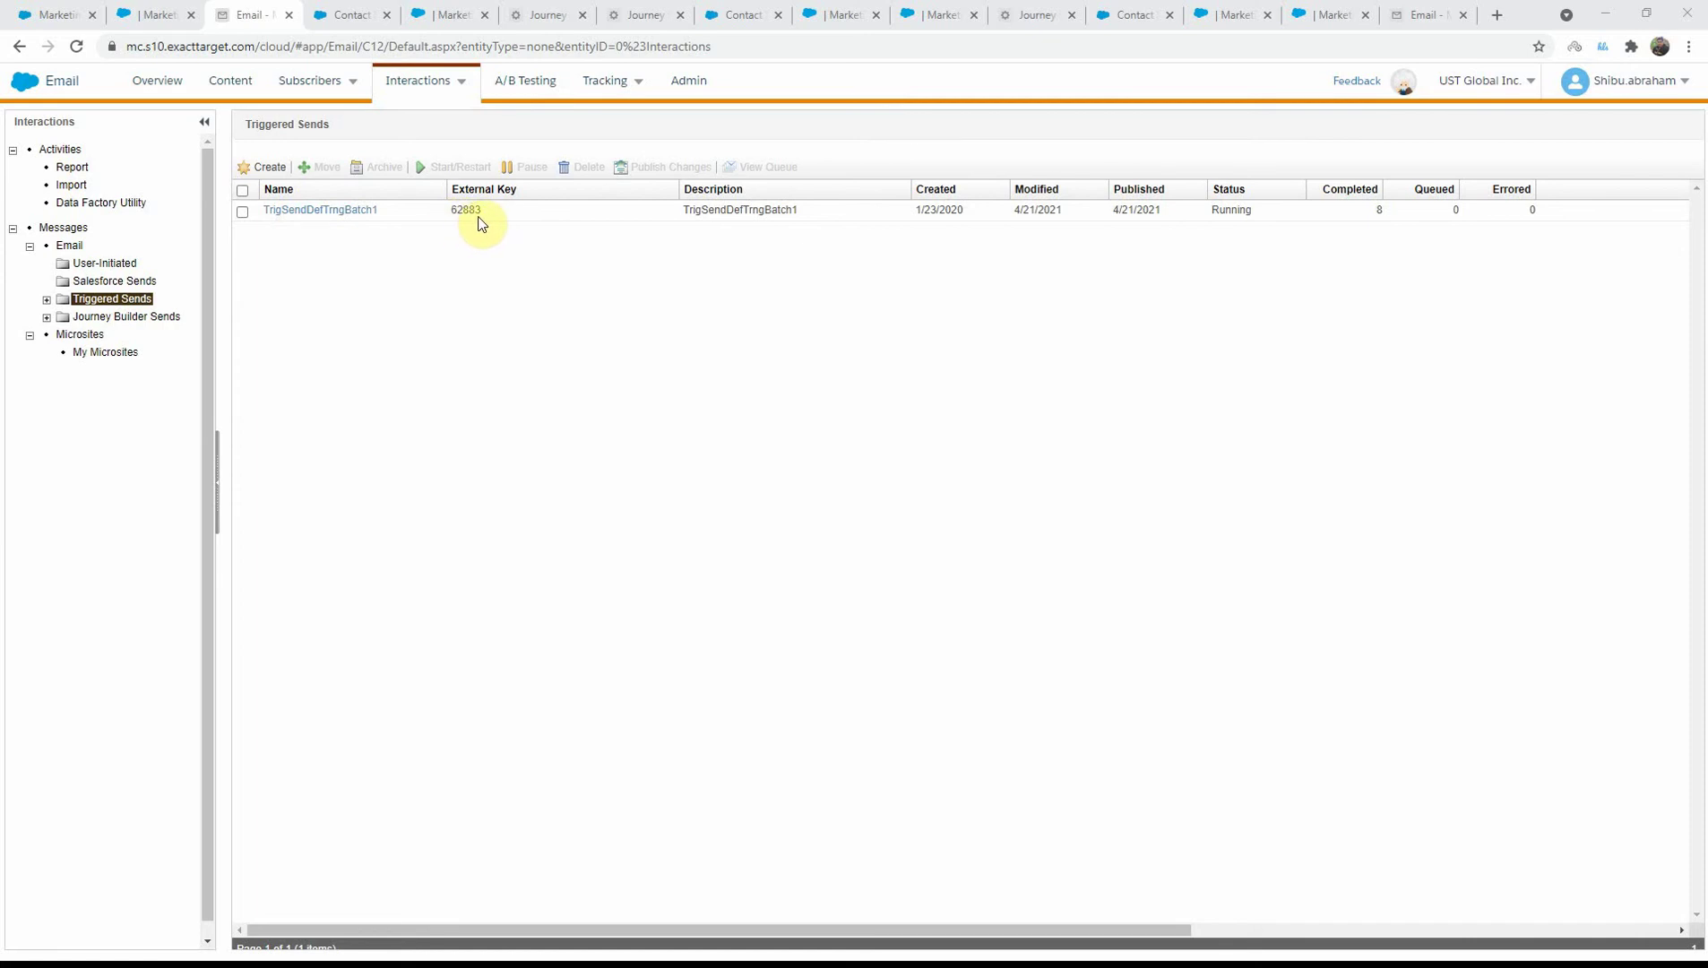
pyautogui.click(349, 15)
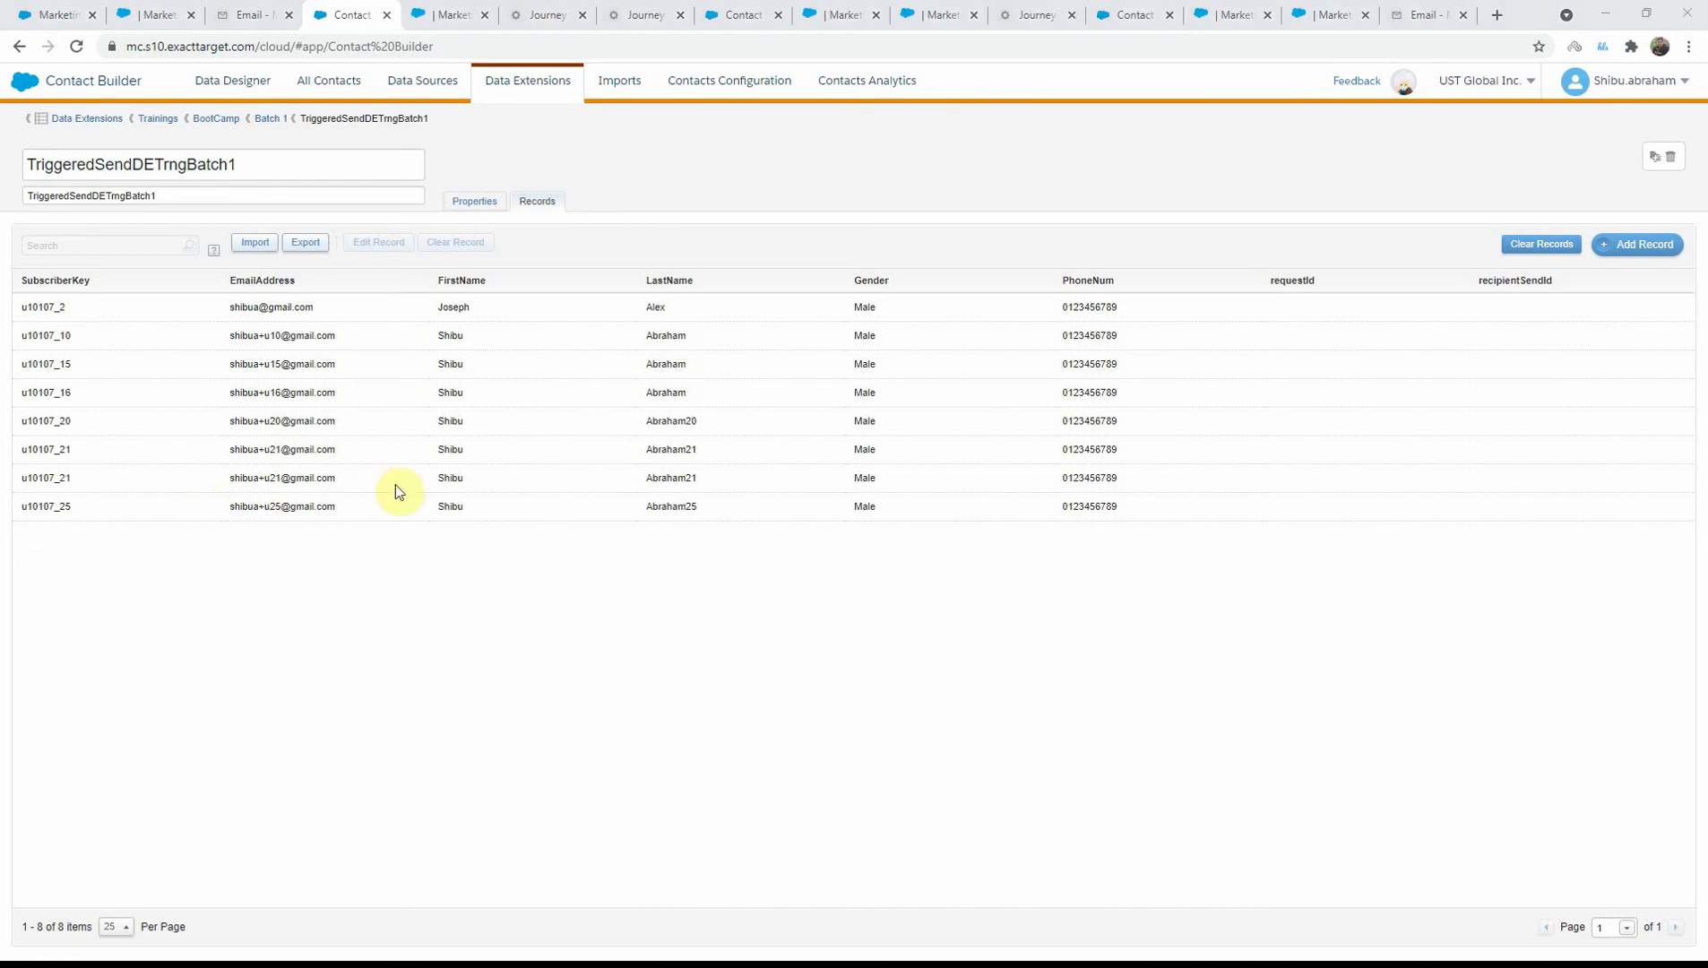
pyautogui.click(254, 16)
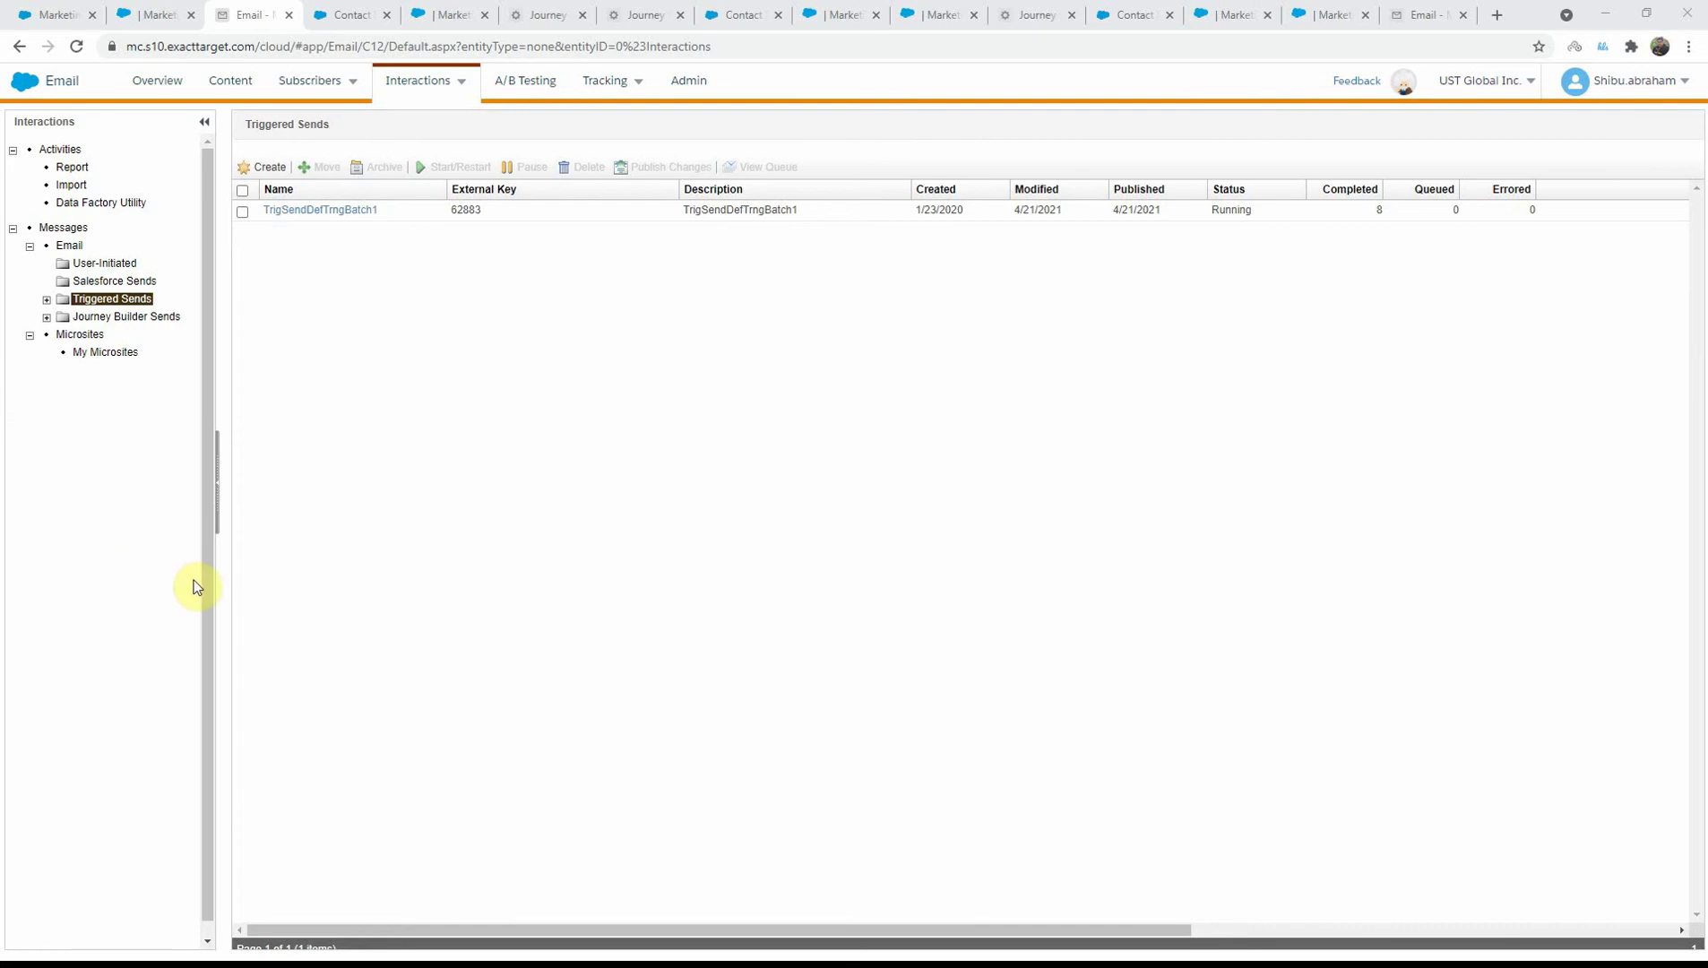
# Step: Switch to Postman and open the Send Email - Triggered Send Definition request from the REST Messaging folder
pyautogui.hotkey('alt', 'Tab')
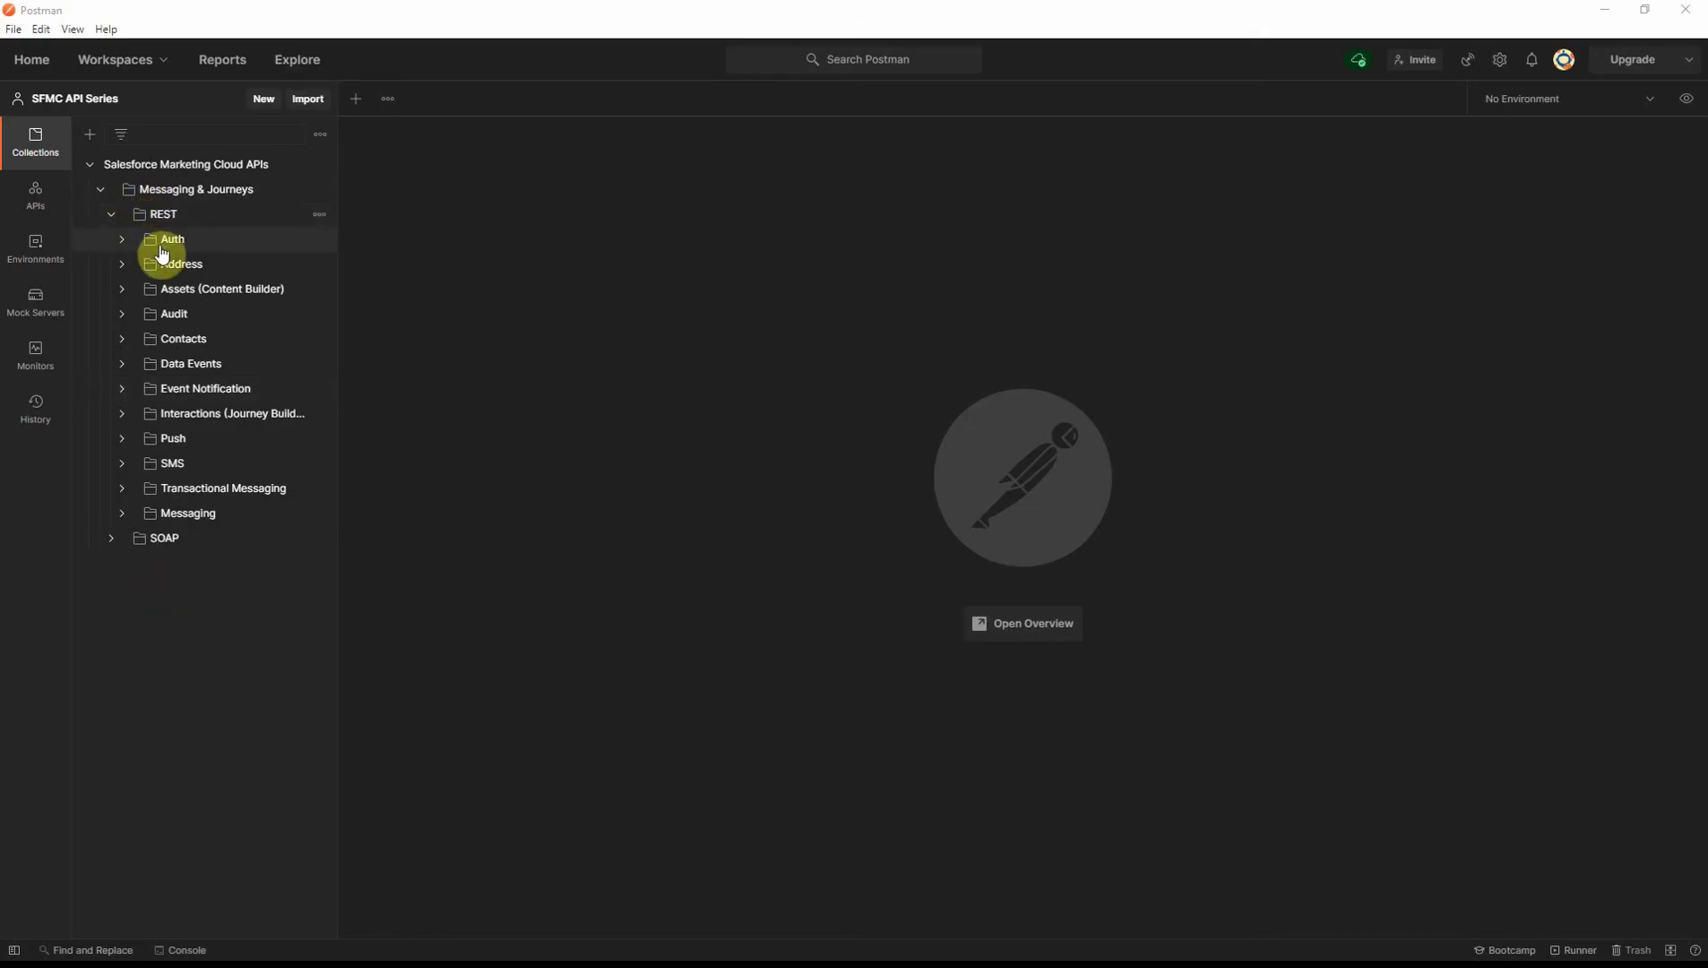
pyautogui.click(124, 516)
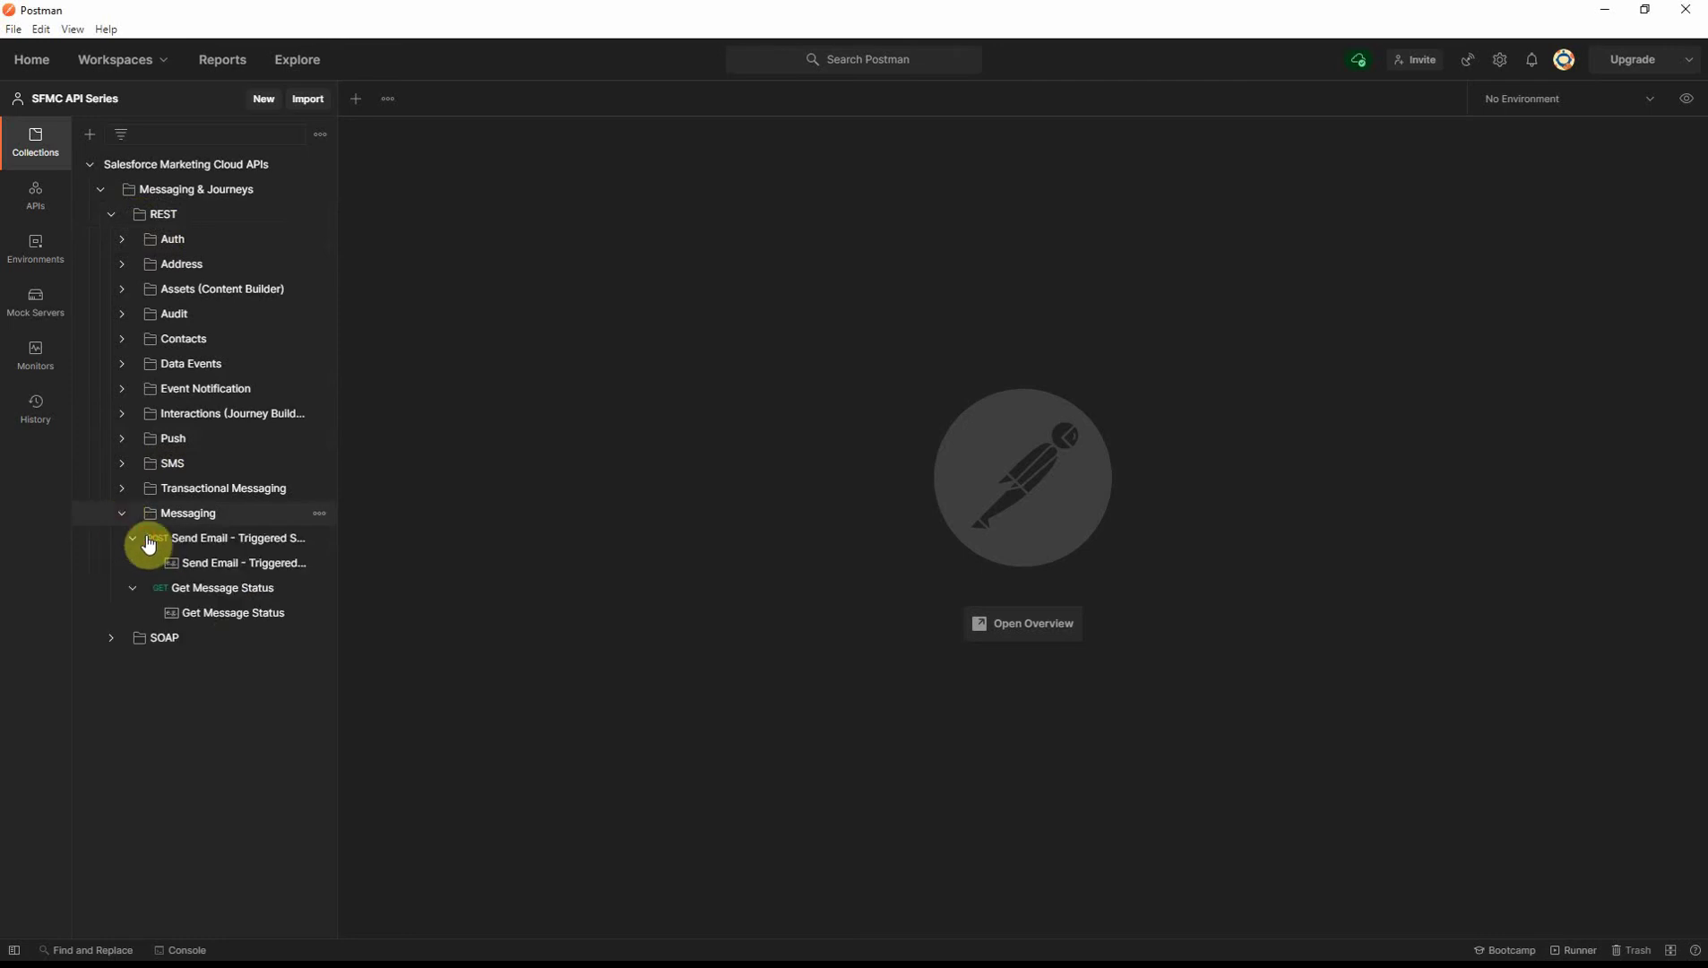
pyautogui.click(263, 542)
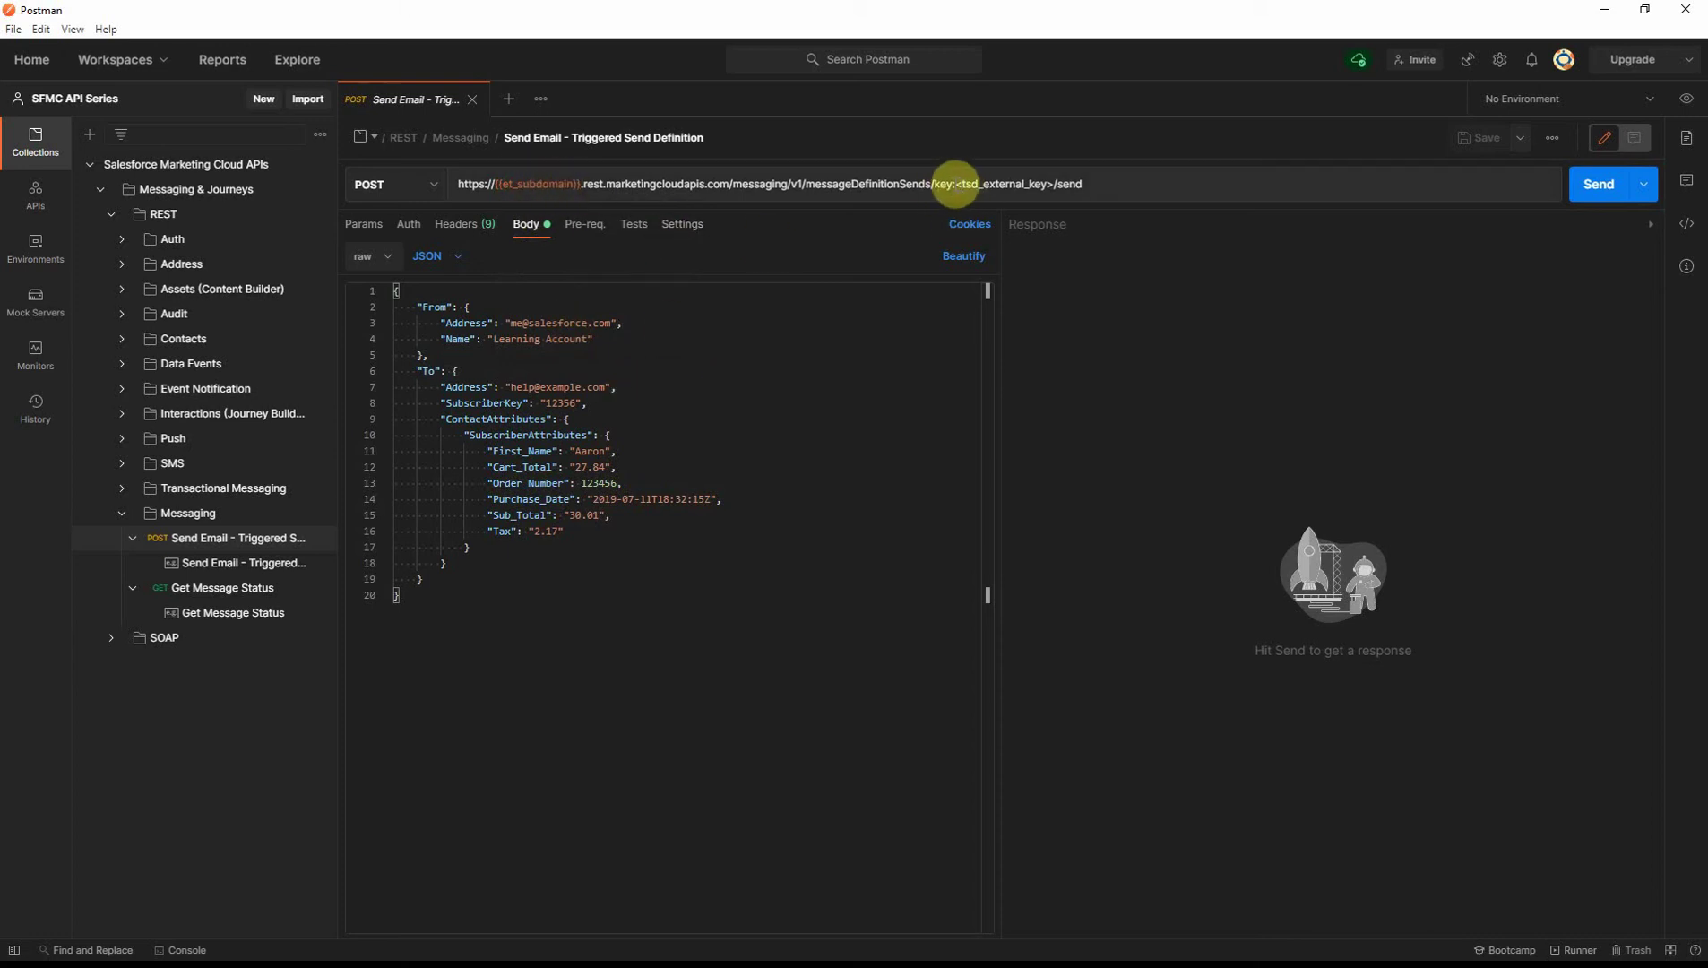
# Step: Replace the <tsd_external_key> placeholder in the send request's URL with 62883
pyautogui.moveTo(956, 183); pyautogui.dragTo(1055, 185)
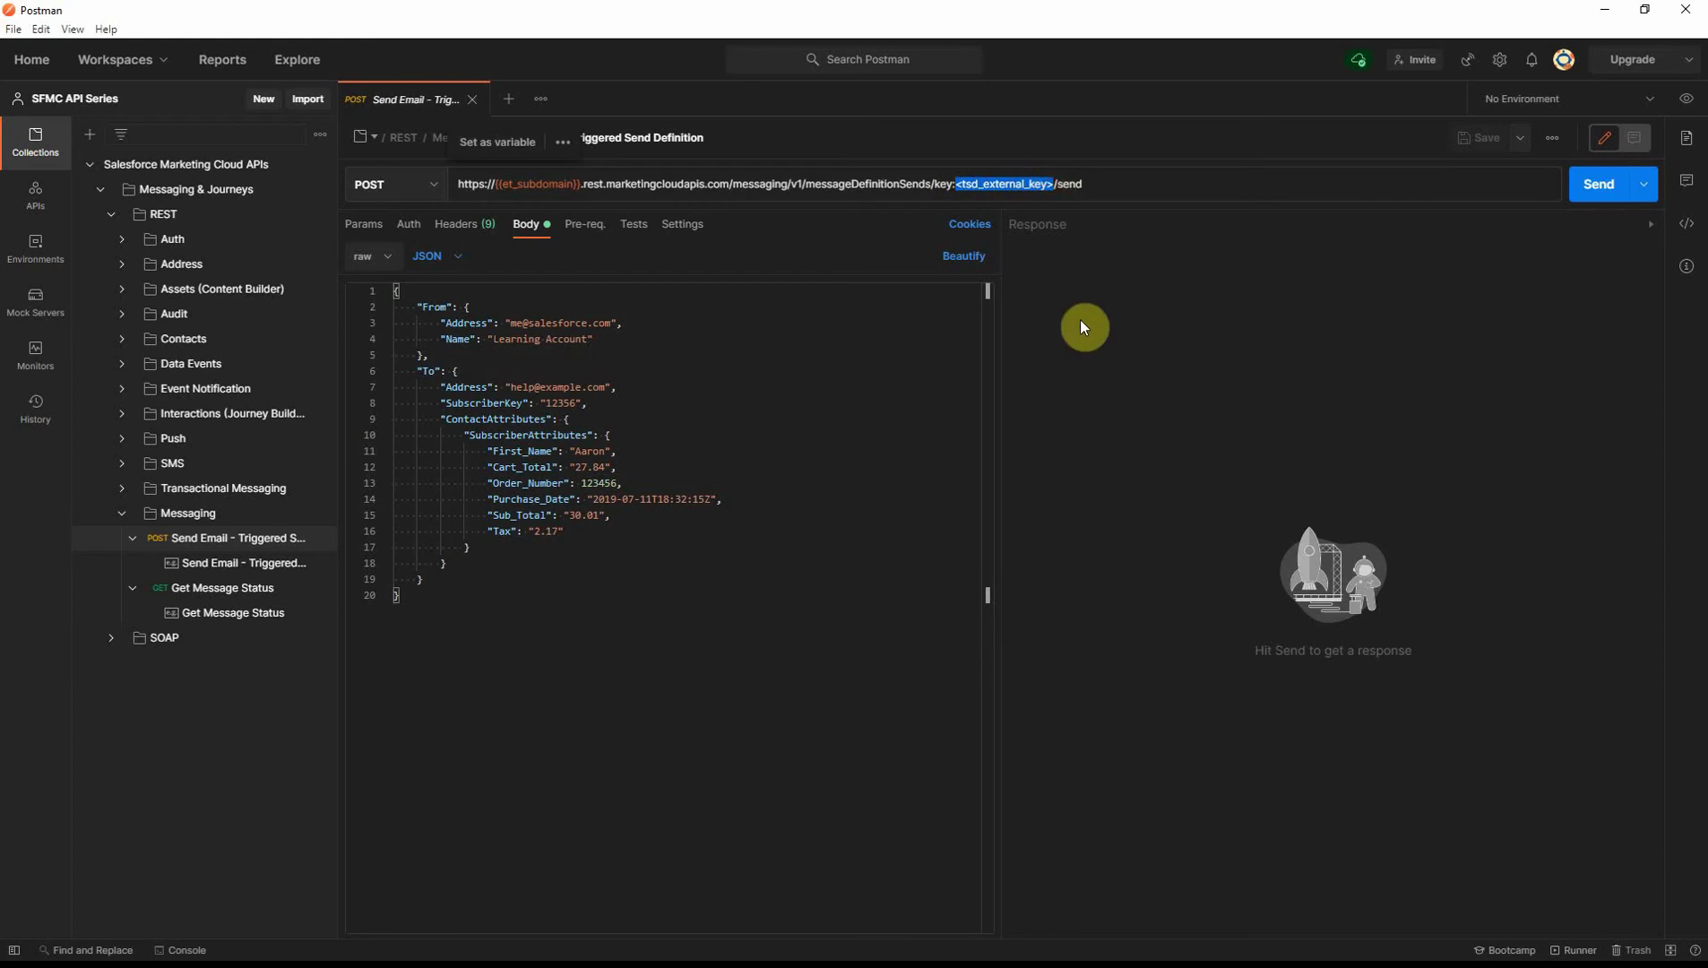
pyautogui.write('6288')
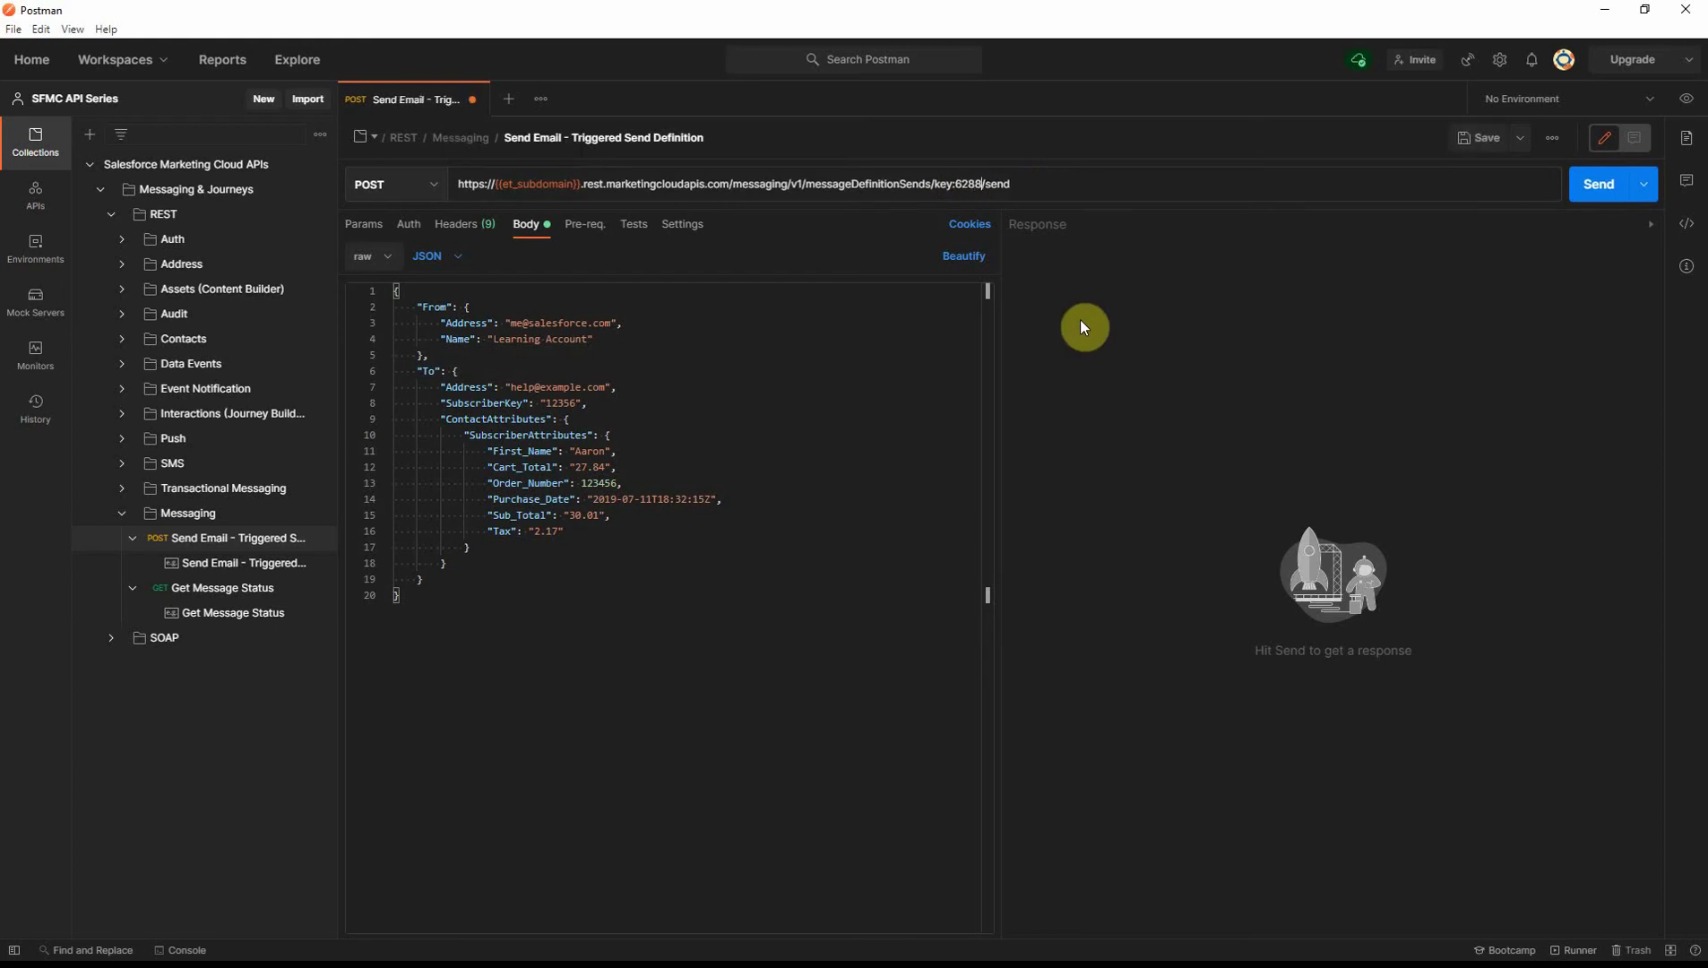
pyautogui.write('3')
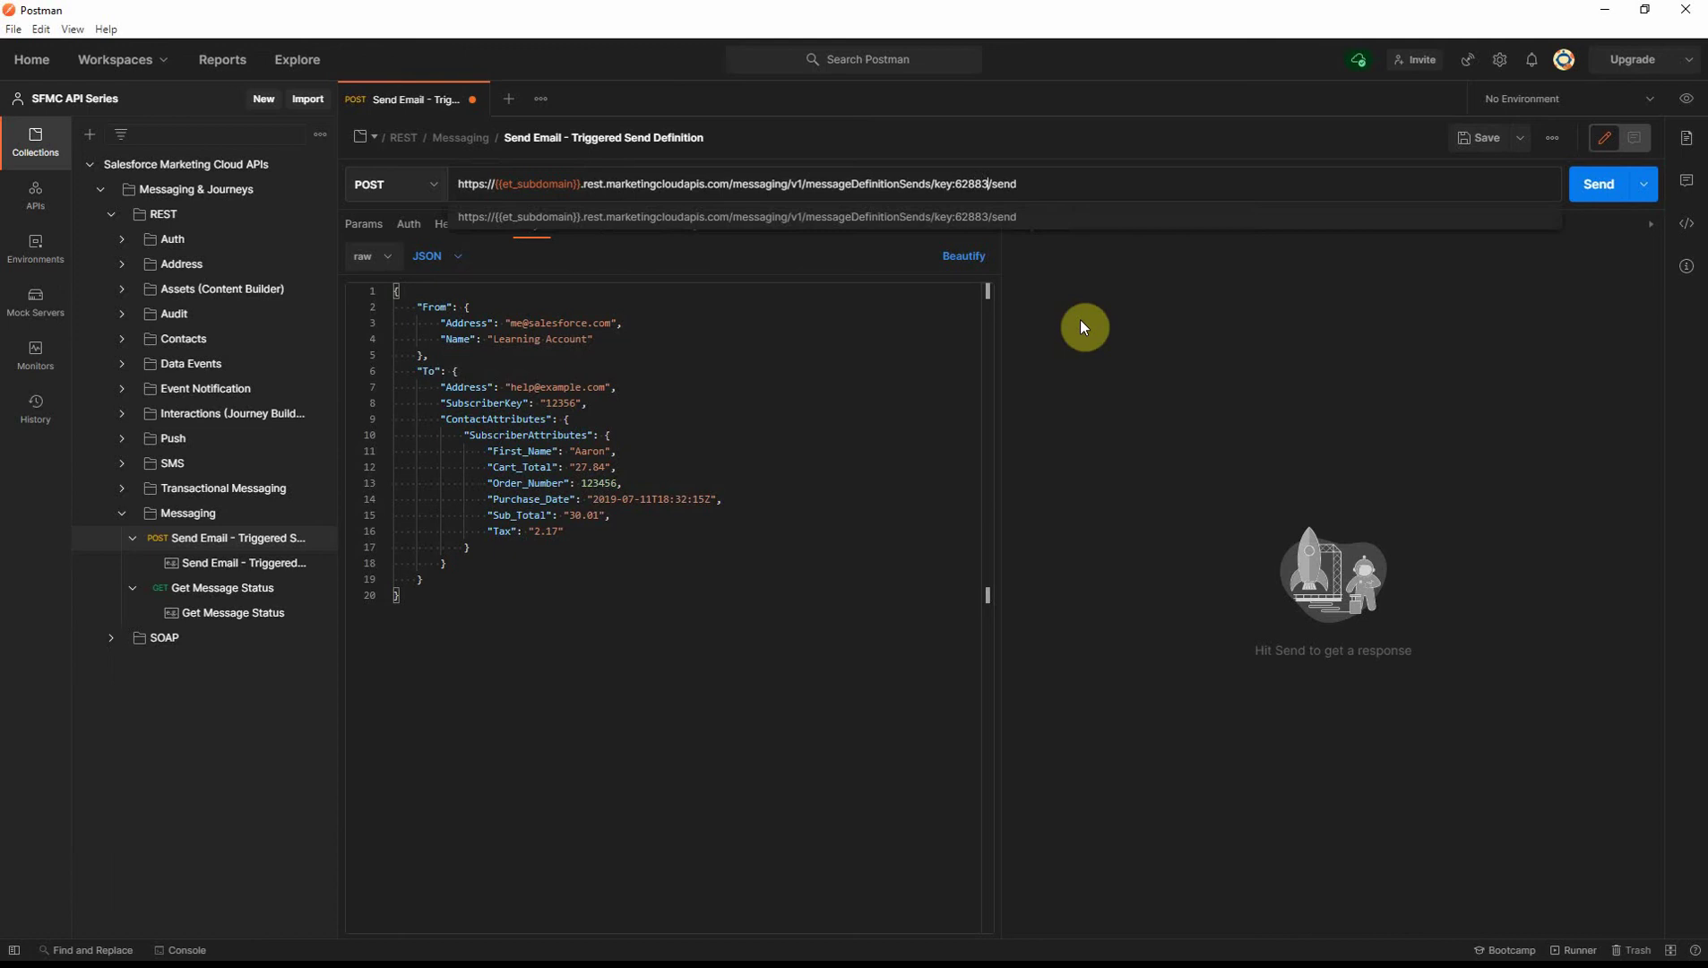
# Step: Replace the sample request body with JSON holding the recipient's email address, subscriber key, first and last name, gender Male and phone number
pyautogui.click(643, 451)
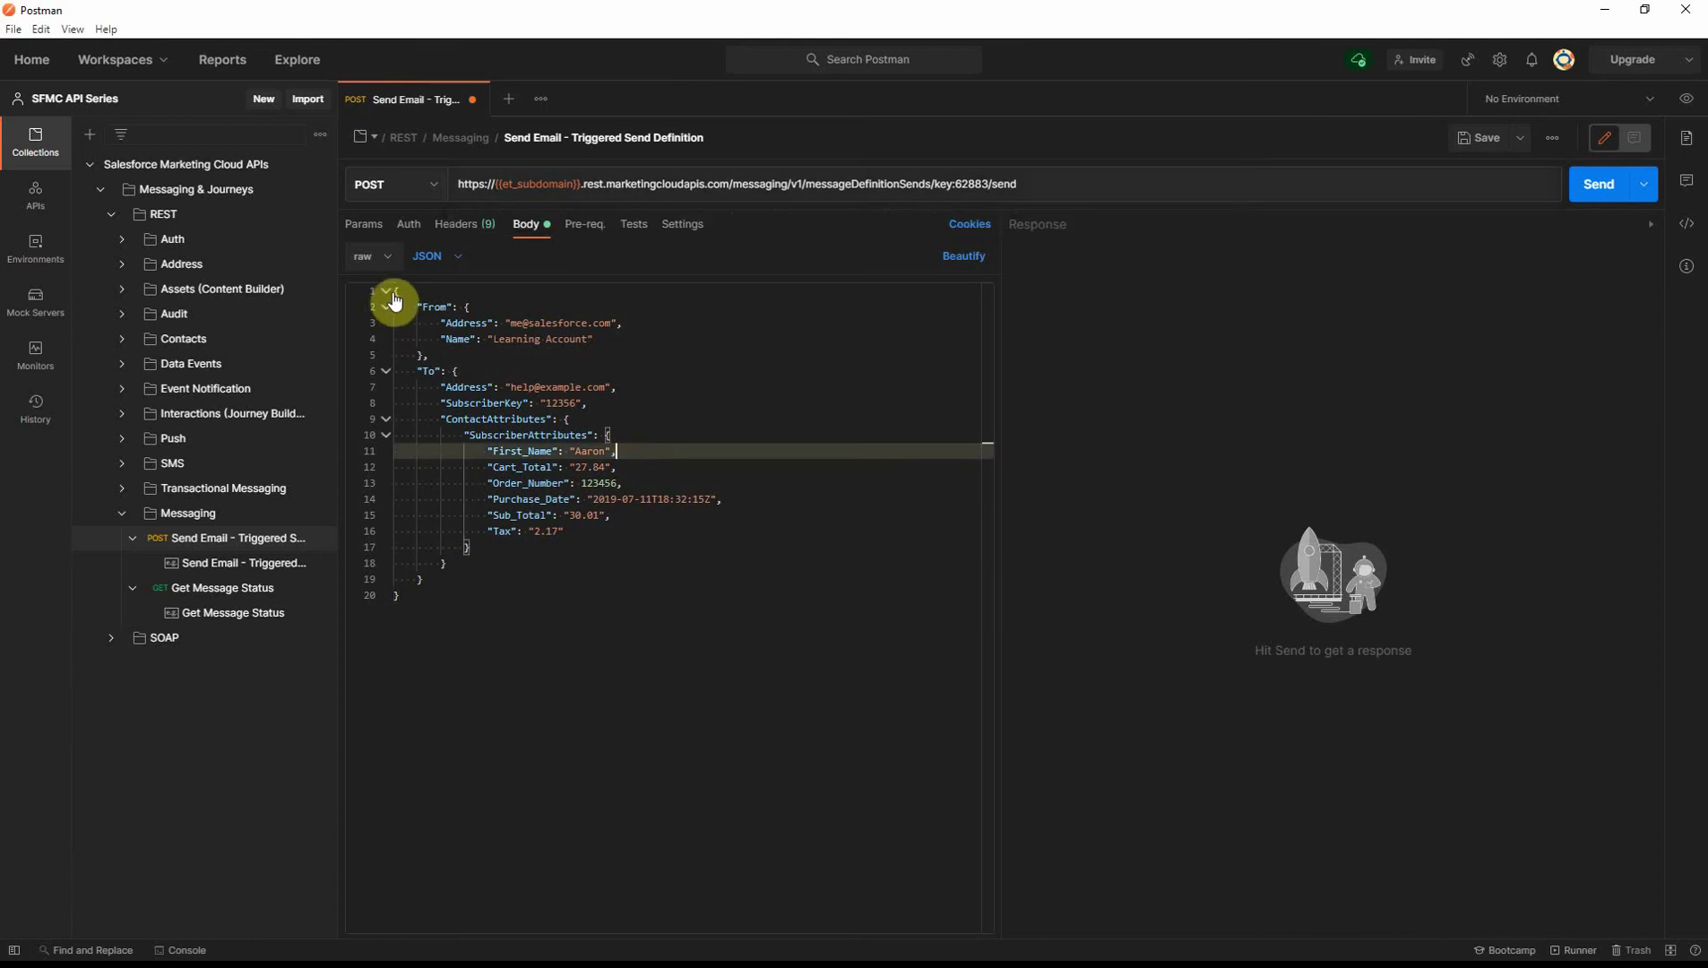
pyautogui.moveTo(395, 291); pyautogui.dragTo(498, 623)
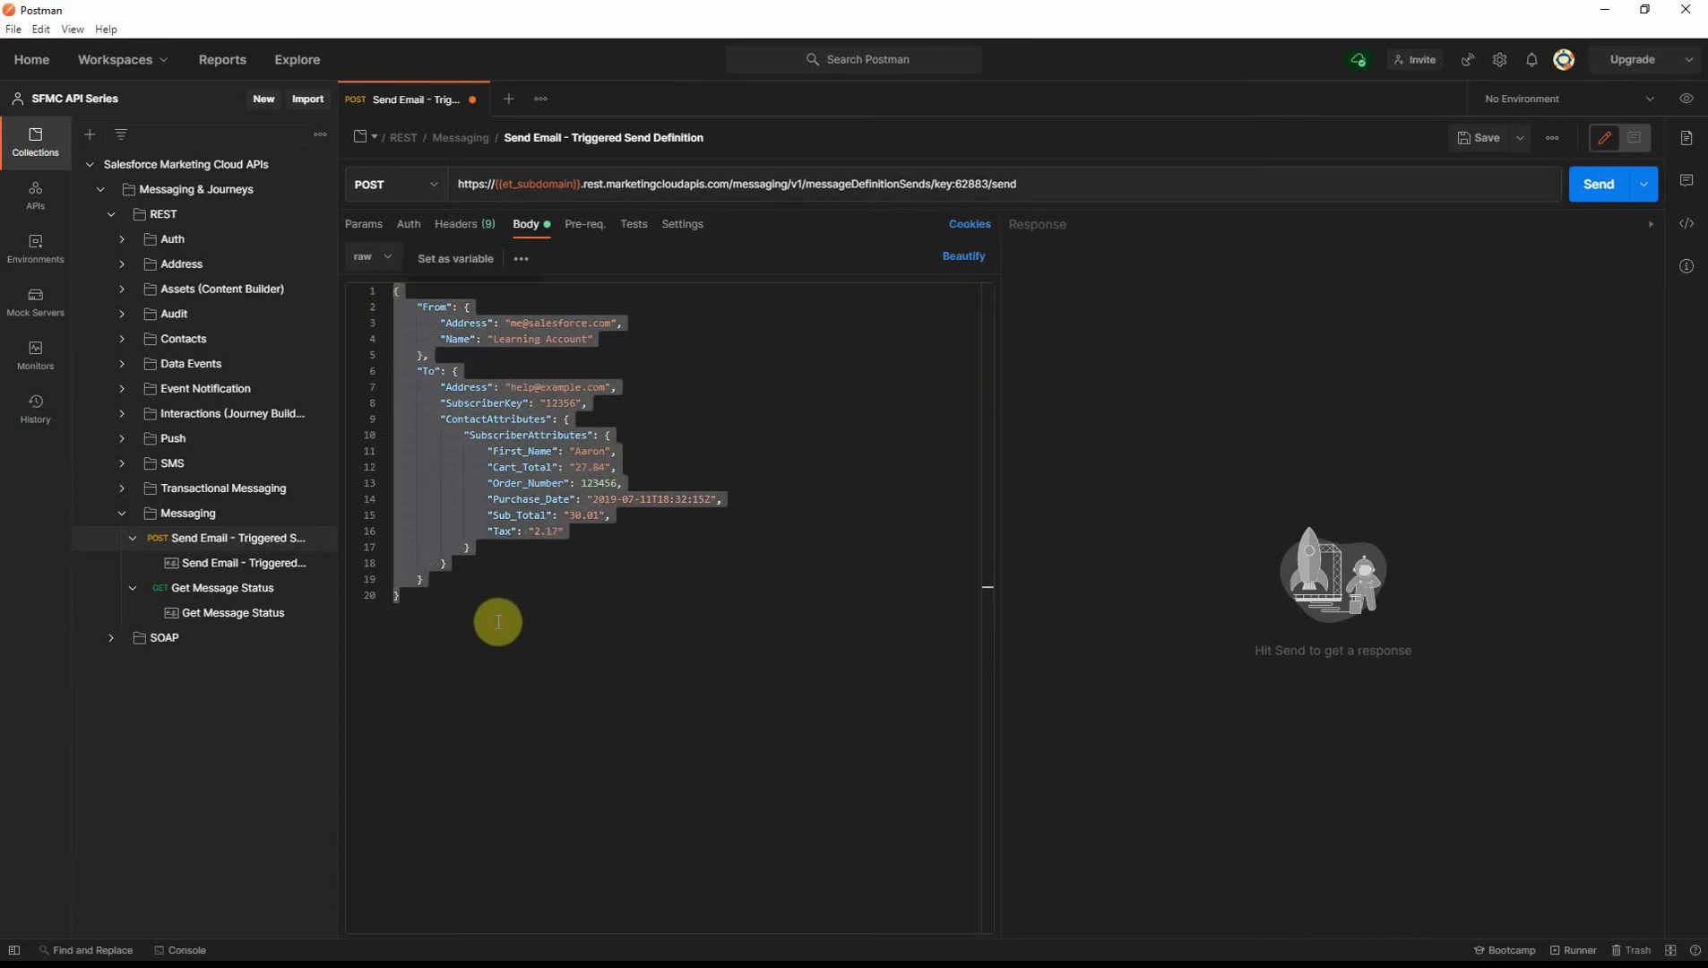
pyautogui.press('Delete')
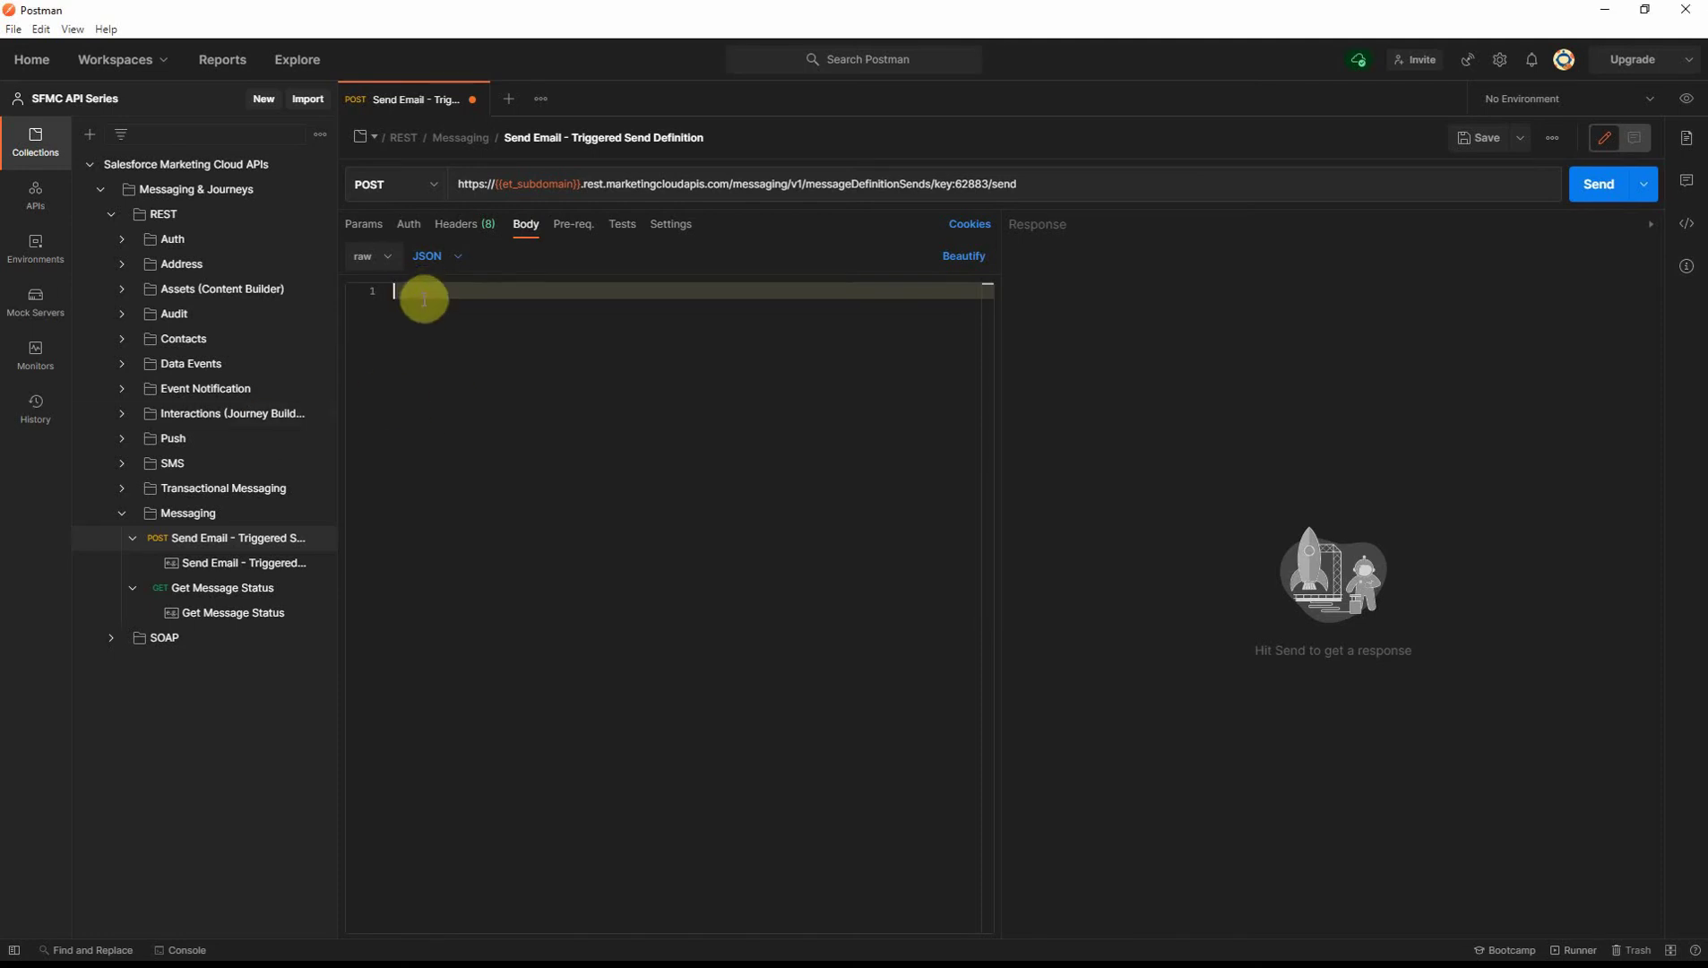
pyautogui.hotkey('ctrl', 'v')
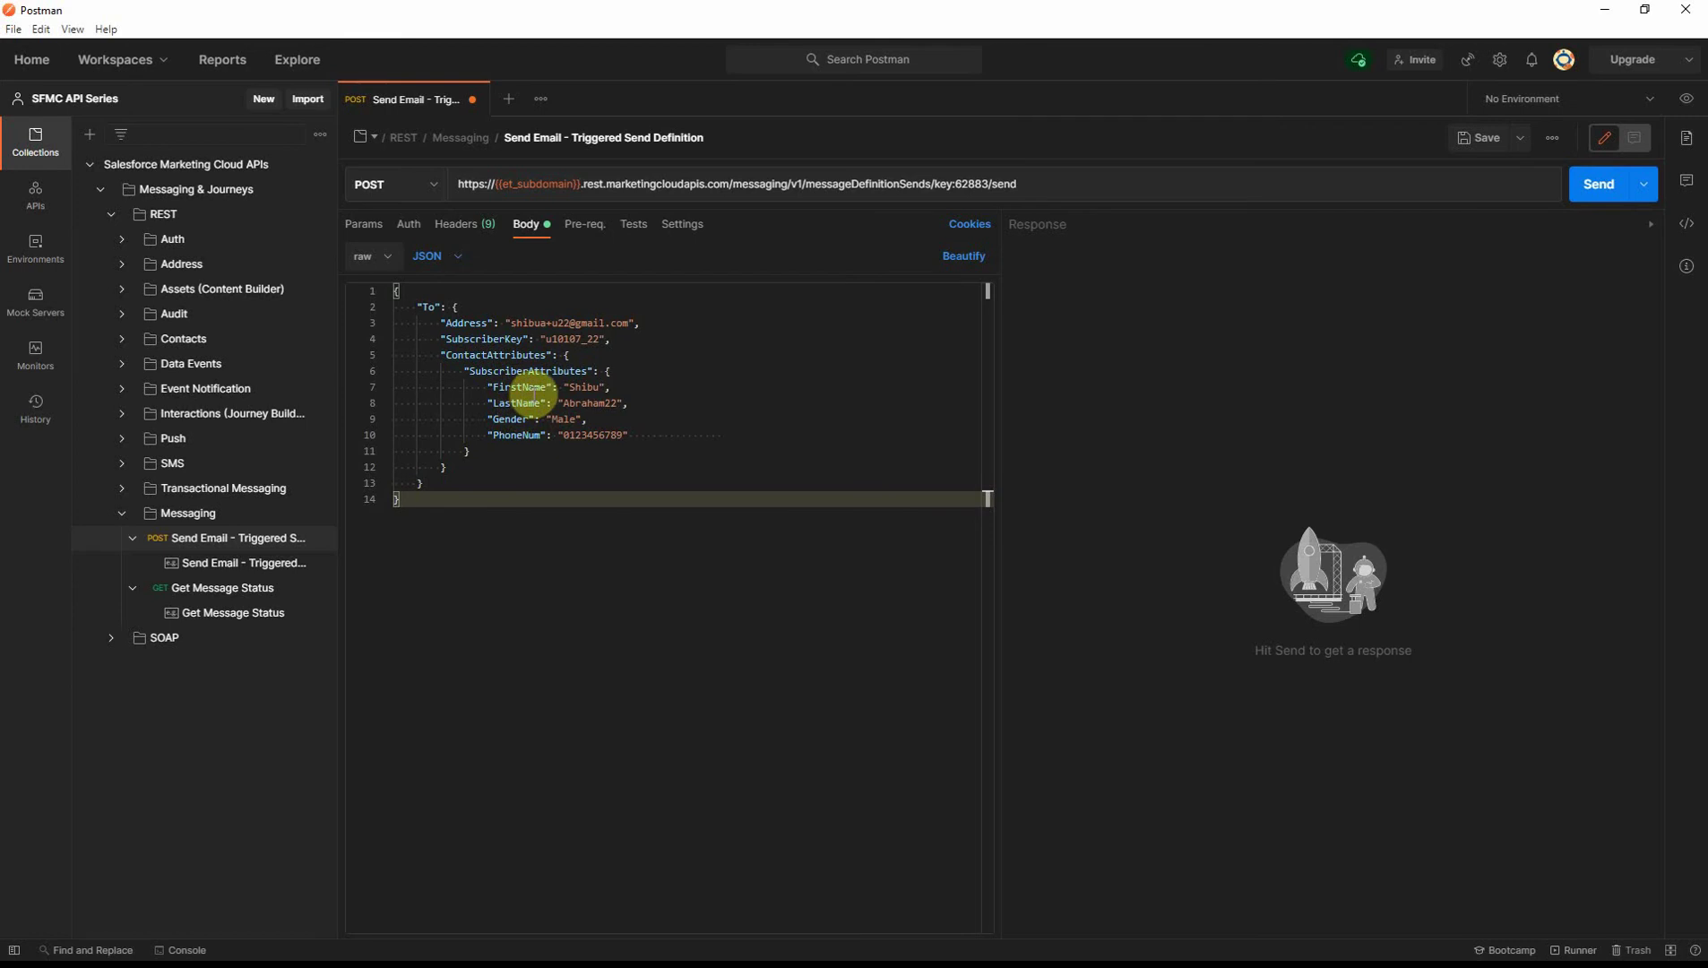
# Step: Send the triggered email request and copy the recipientSendId value from the response
pyautogui.click(568, 323)
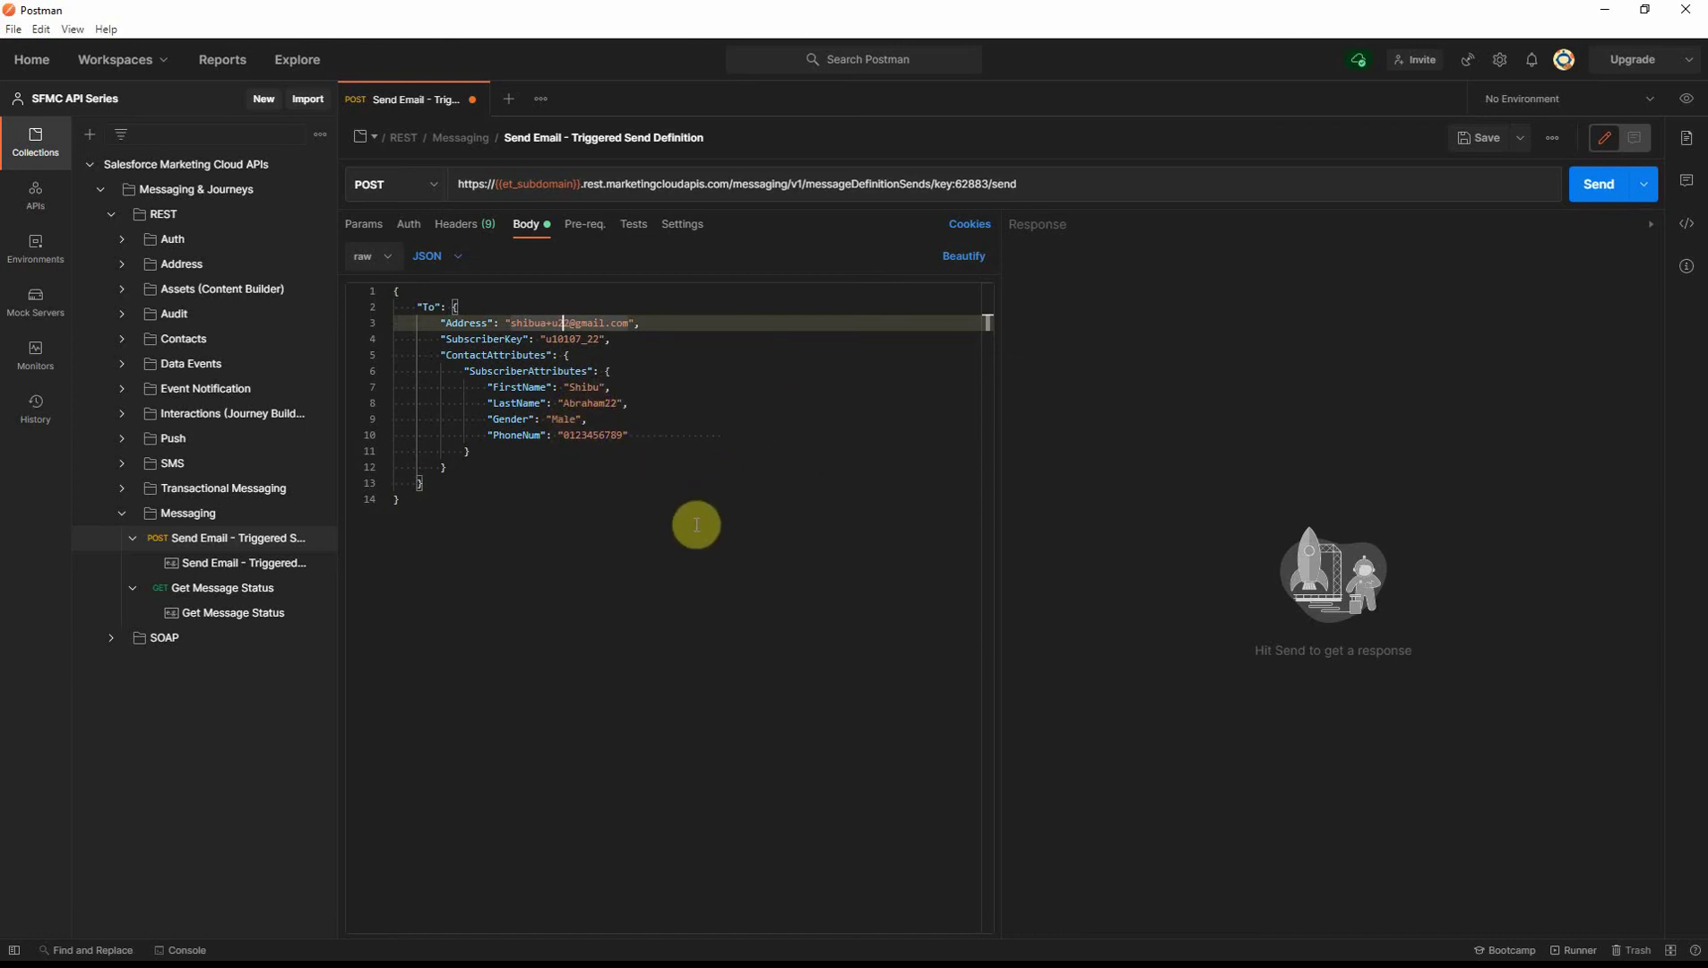
pyautogui.click(1595, 198)
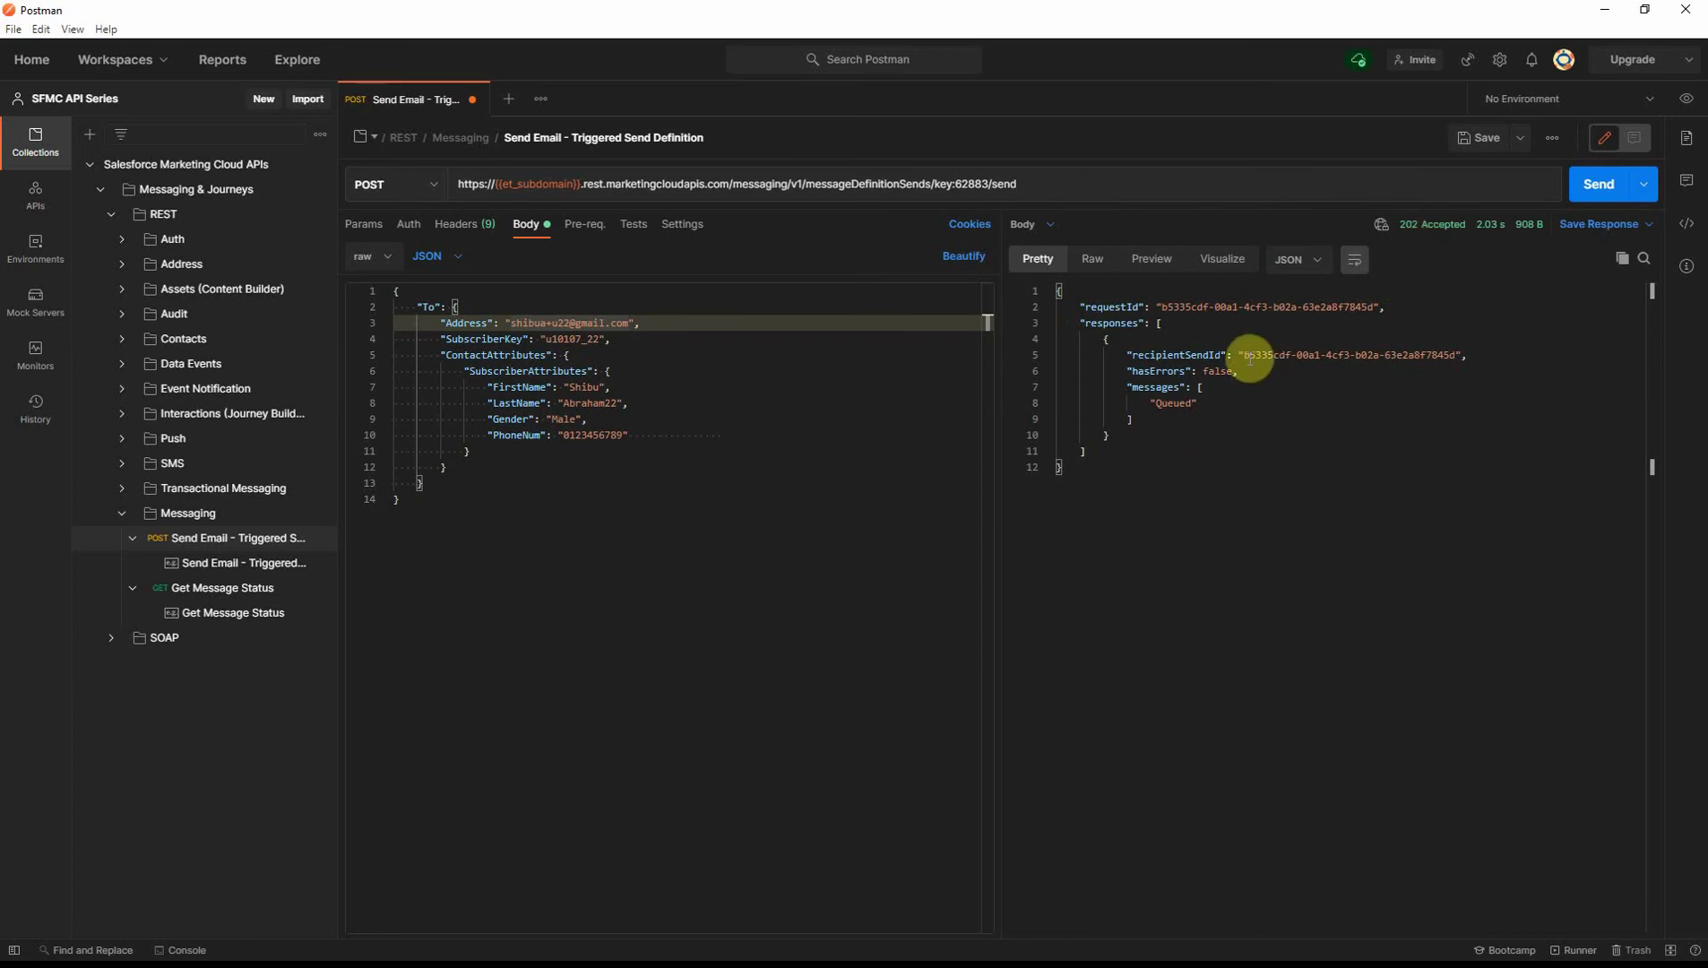
pyautogui.moveTo(1245, 357); pyautogui.dragTo(1454, 356)
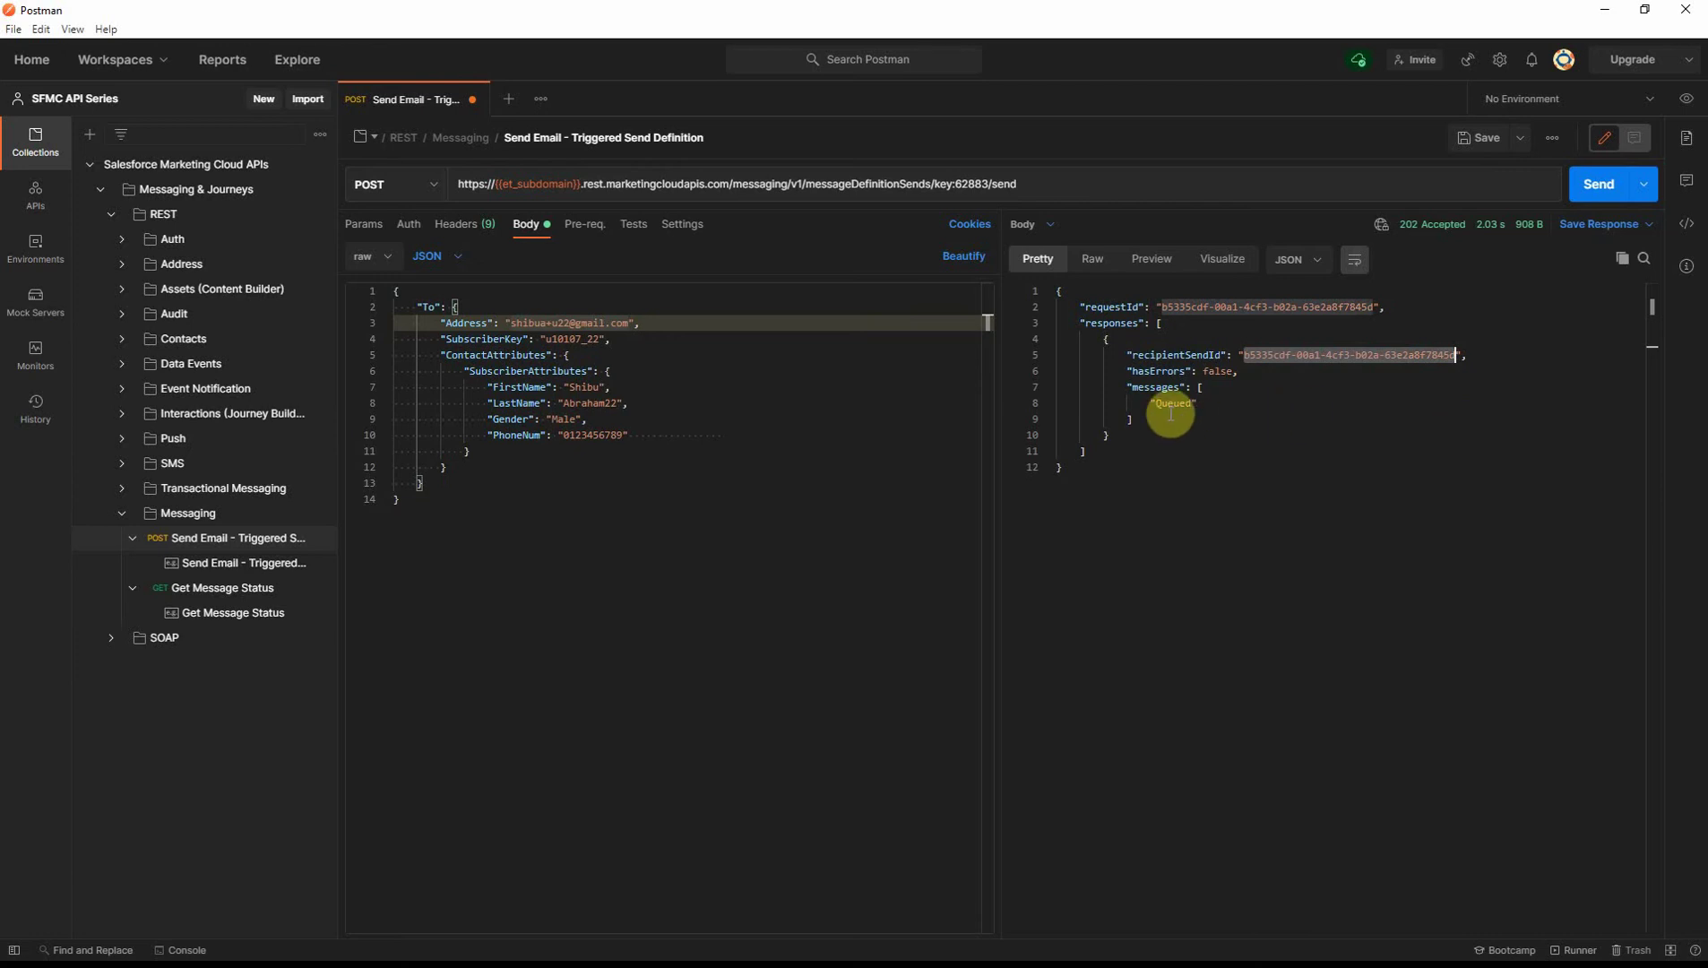
# Step: Open the Get Message Status request and fill its URL with external key 62883 and the recipientSendId copied from the send response
pyautogui.click(219, 587)
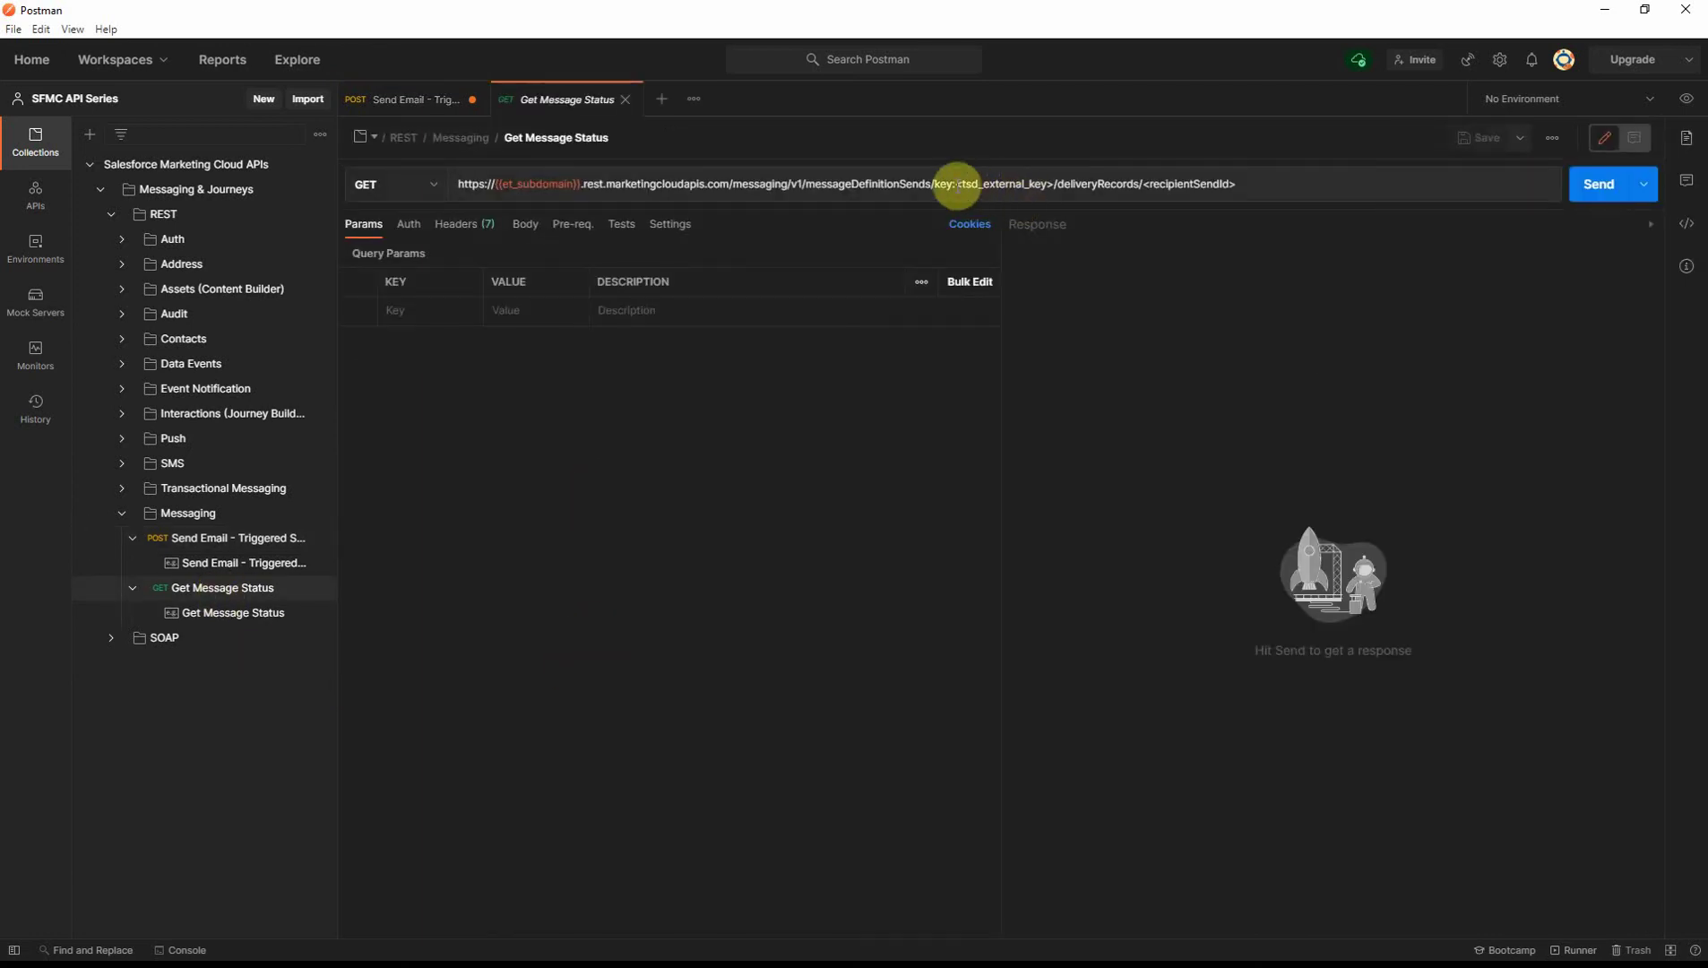
pyautogui.moveTo(954, 184); pyautogui.dragTo(1051, 185)
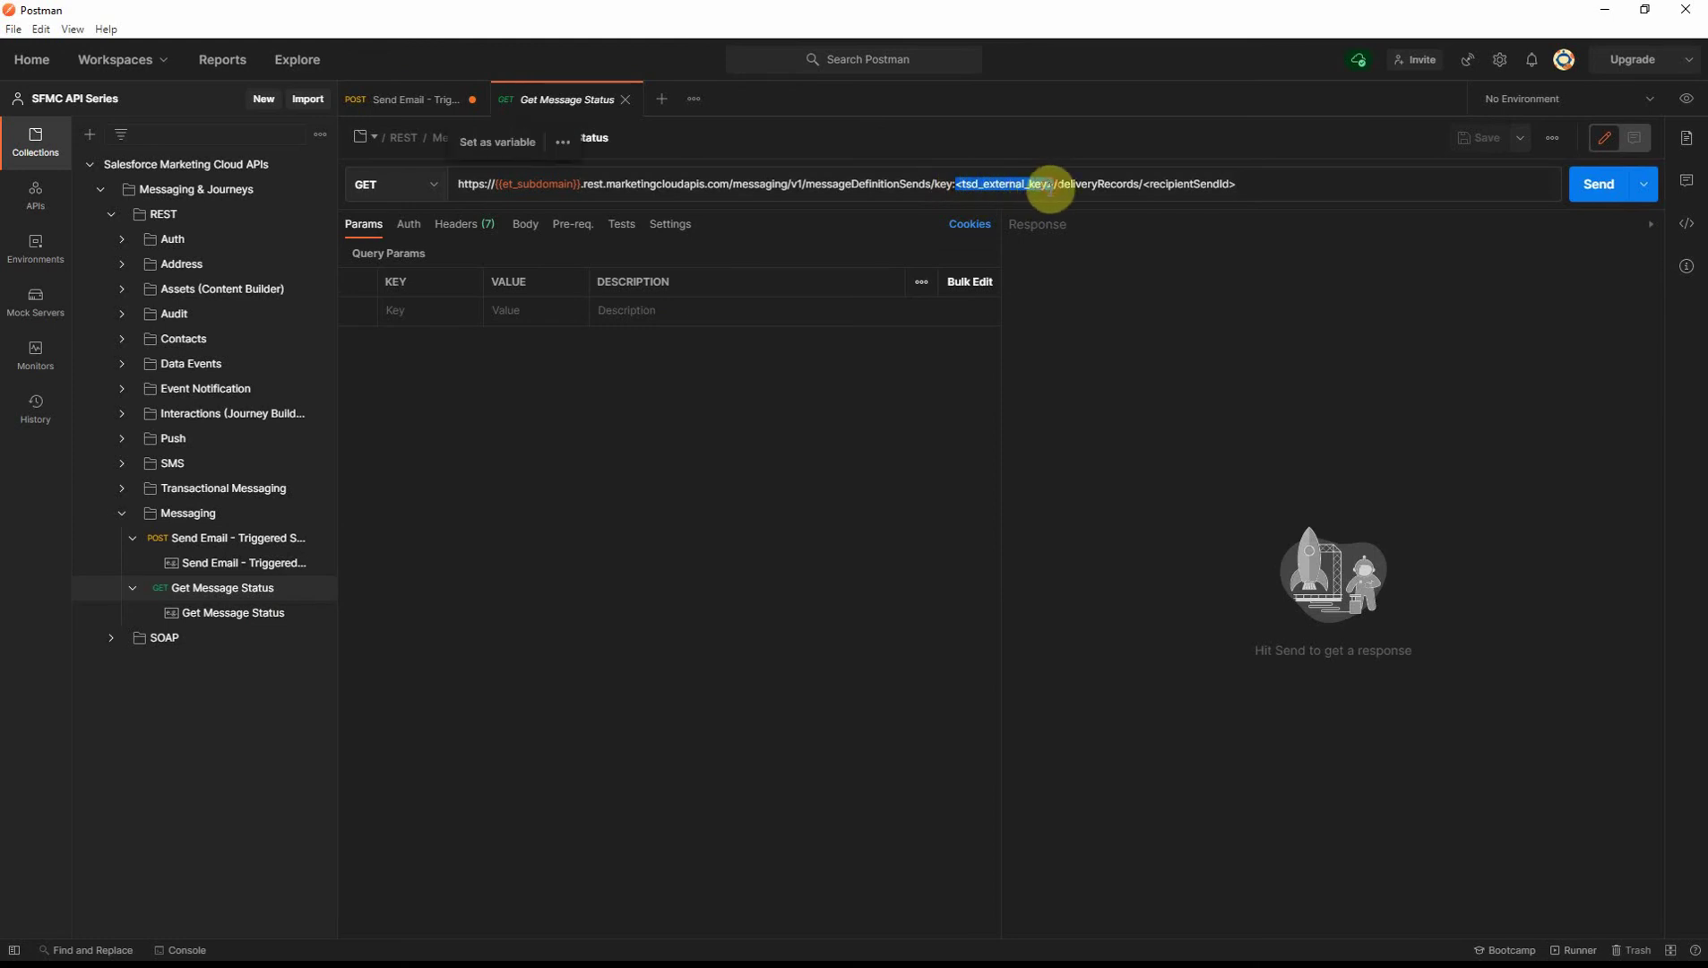
pyautogui.write('6288')
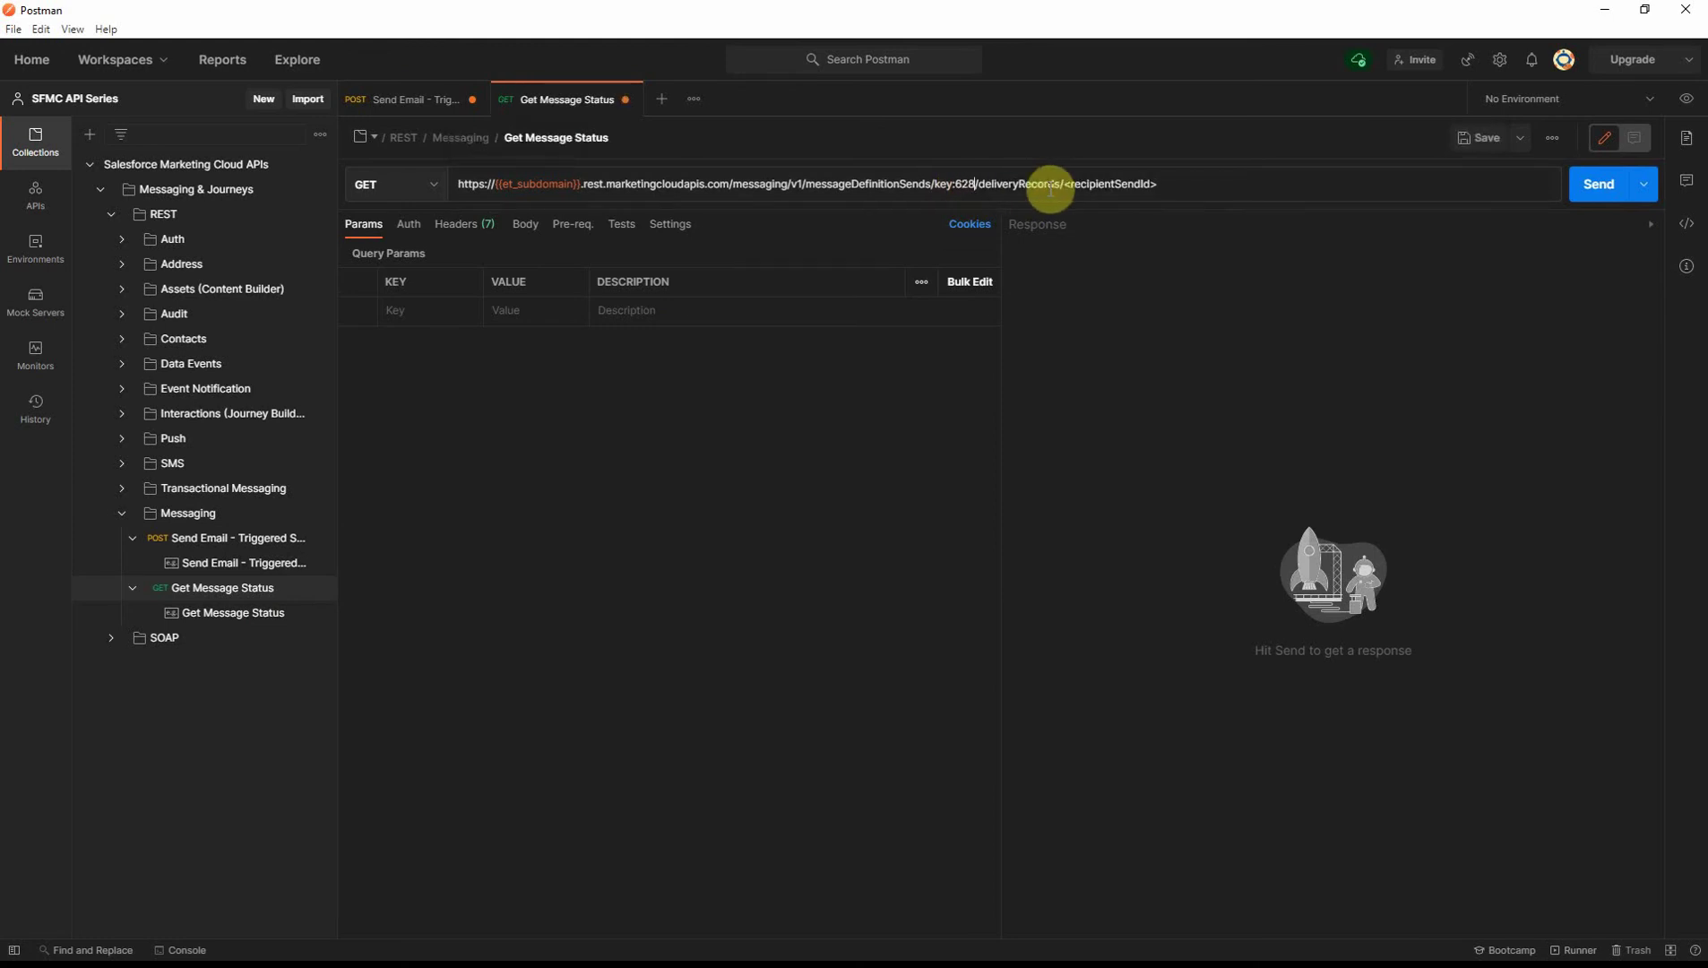
pyautogui.write('3')
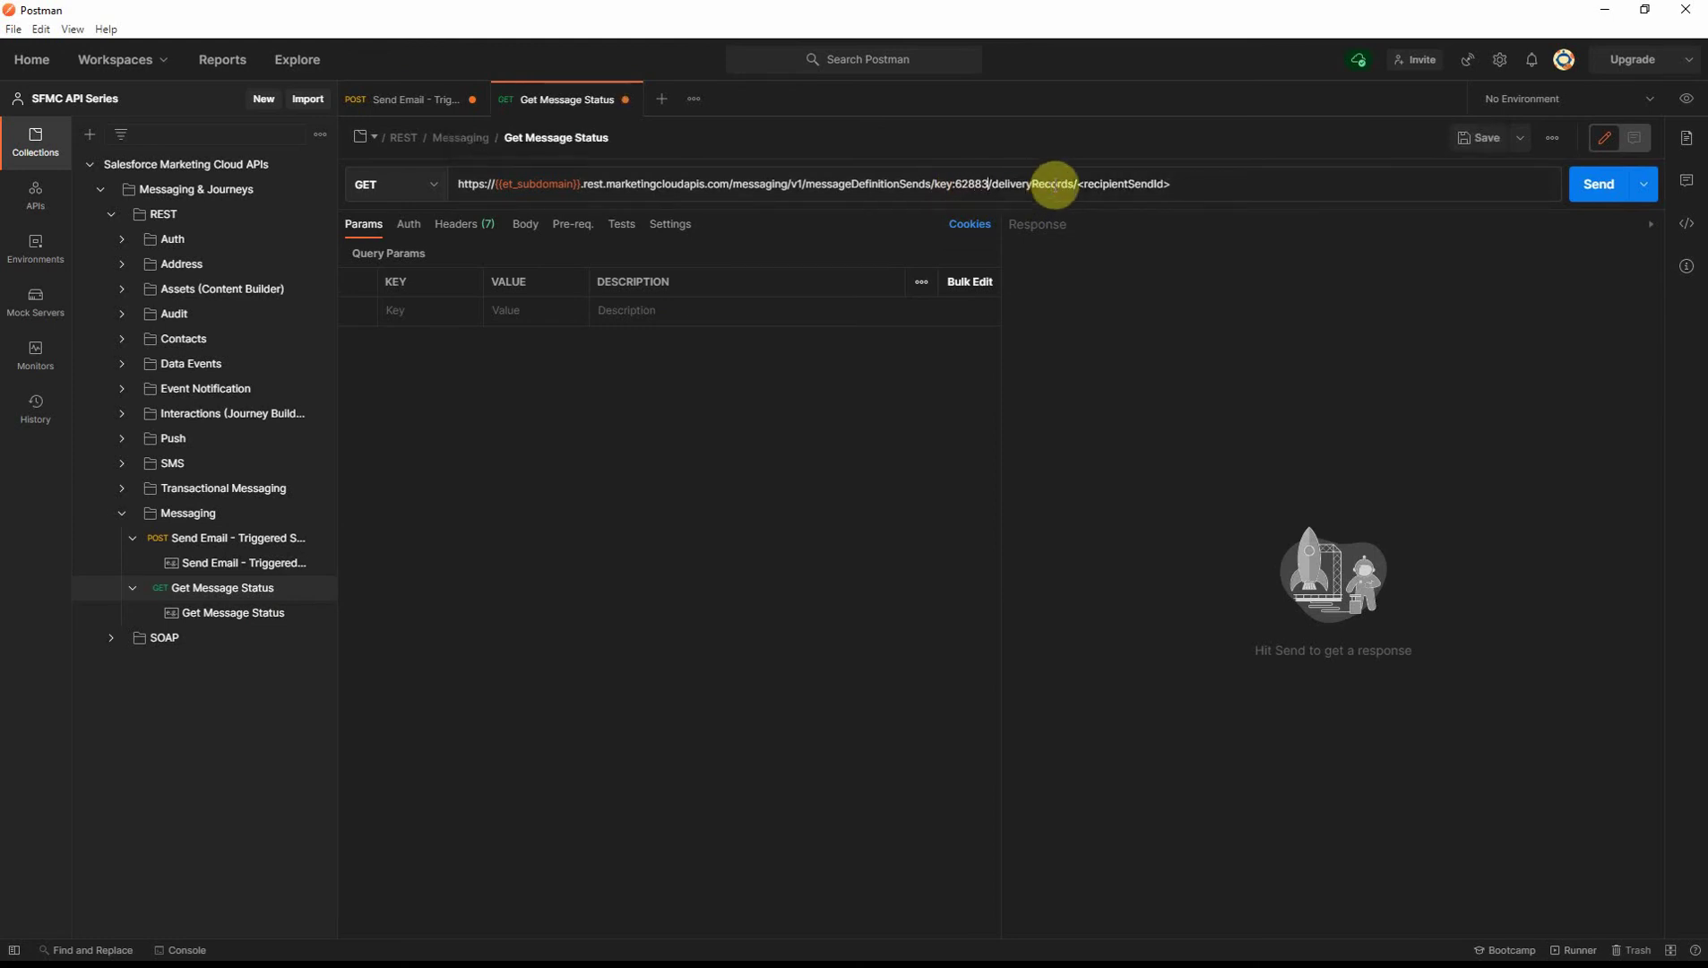
pyautogui.moveTo(1078, 185); pyautogui.dragTo(1176, 184)
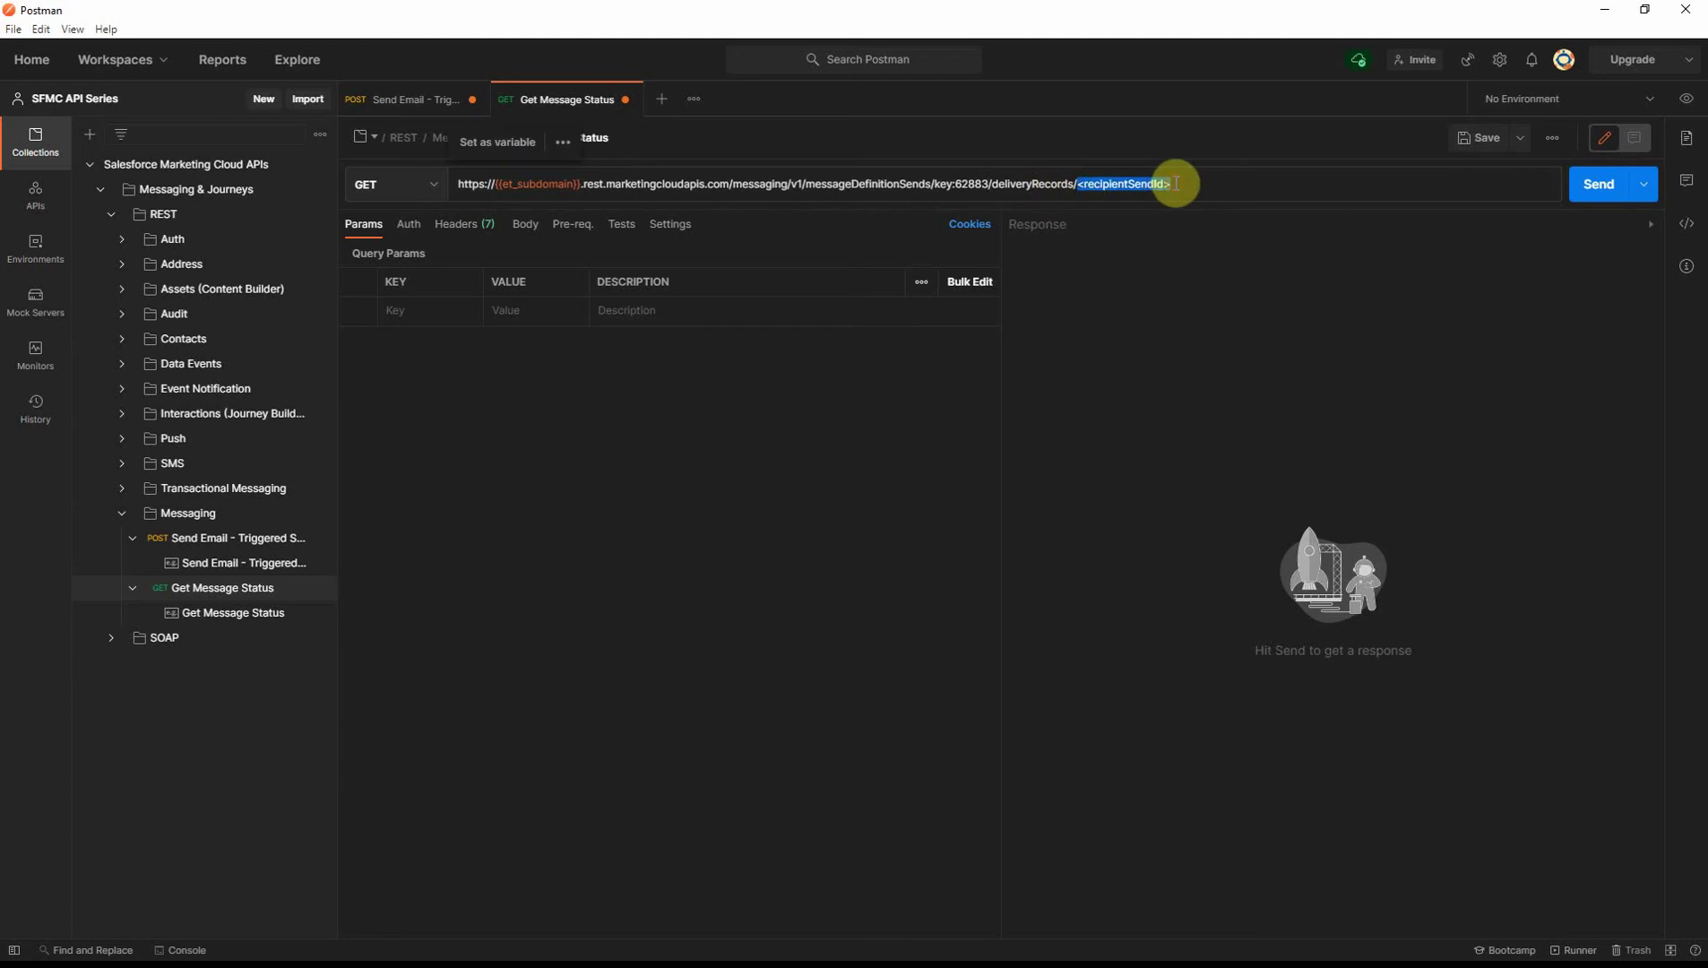
pyautogui.write('b5335cdf-00a1-4c13-b02a-63e2a8f7845d')
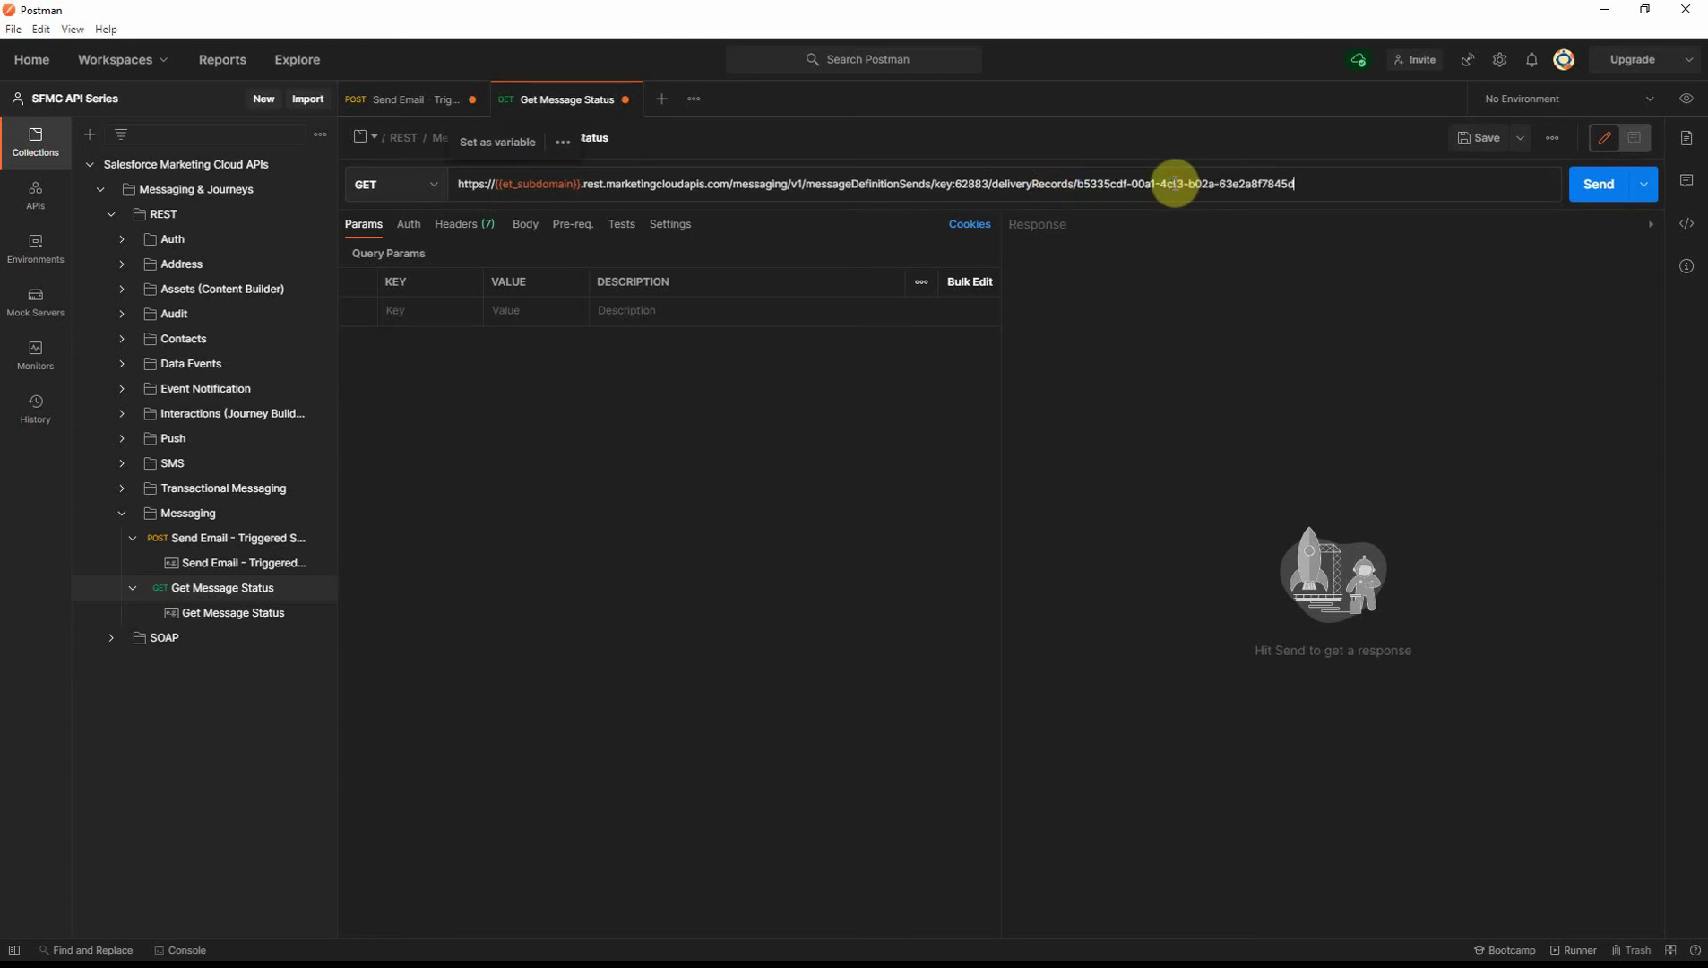
# Step: Send the Get Message Status request, then switch to Email Studio in the browser and refresh the Triggered Sends list
pyautogui.click(1597, 192)
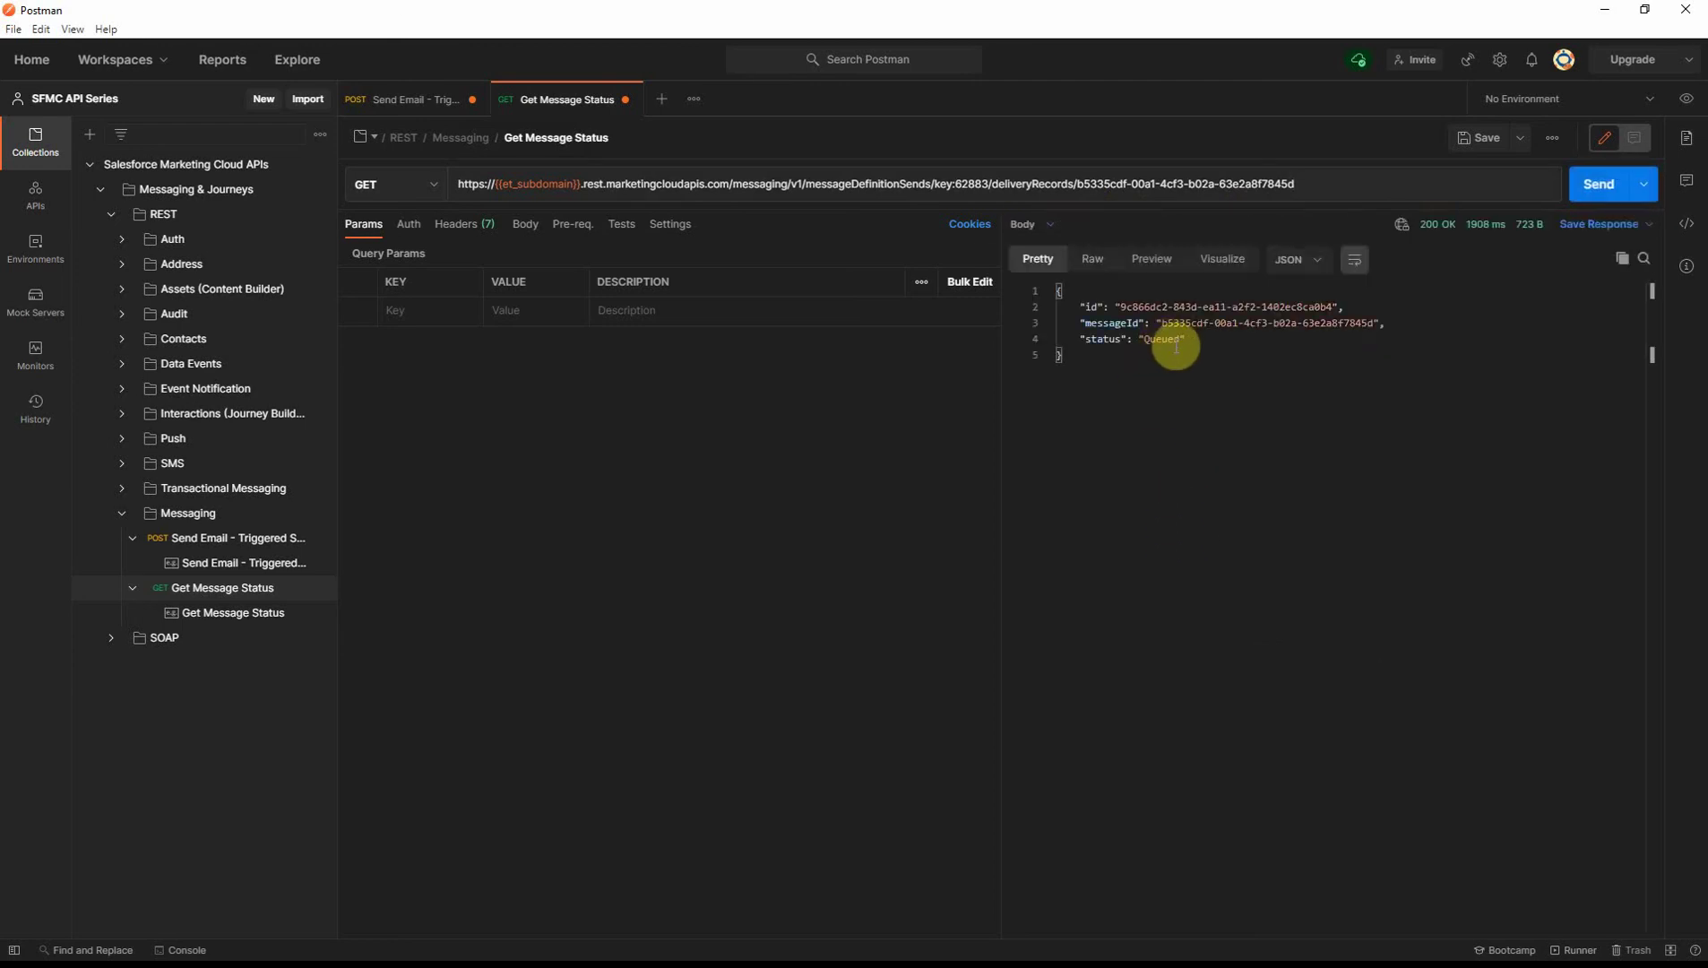
pyautogui.hotkey('alt', 'Tab')
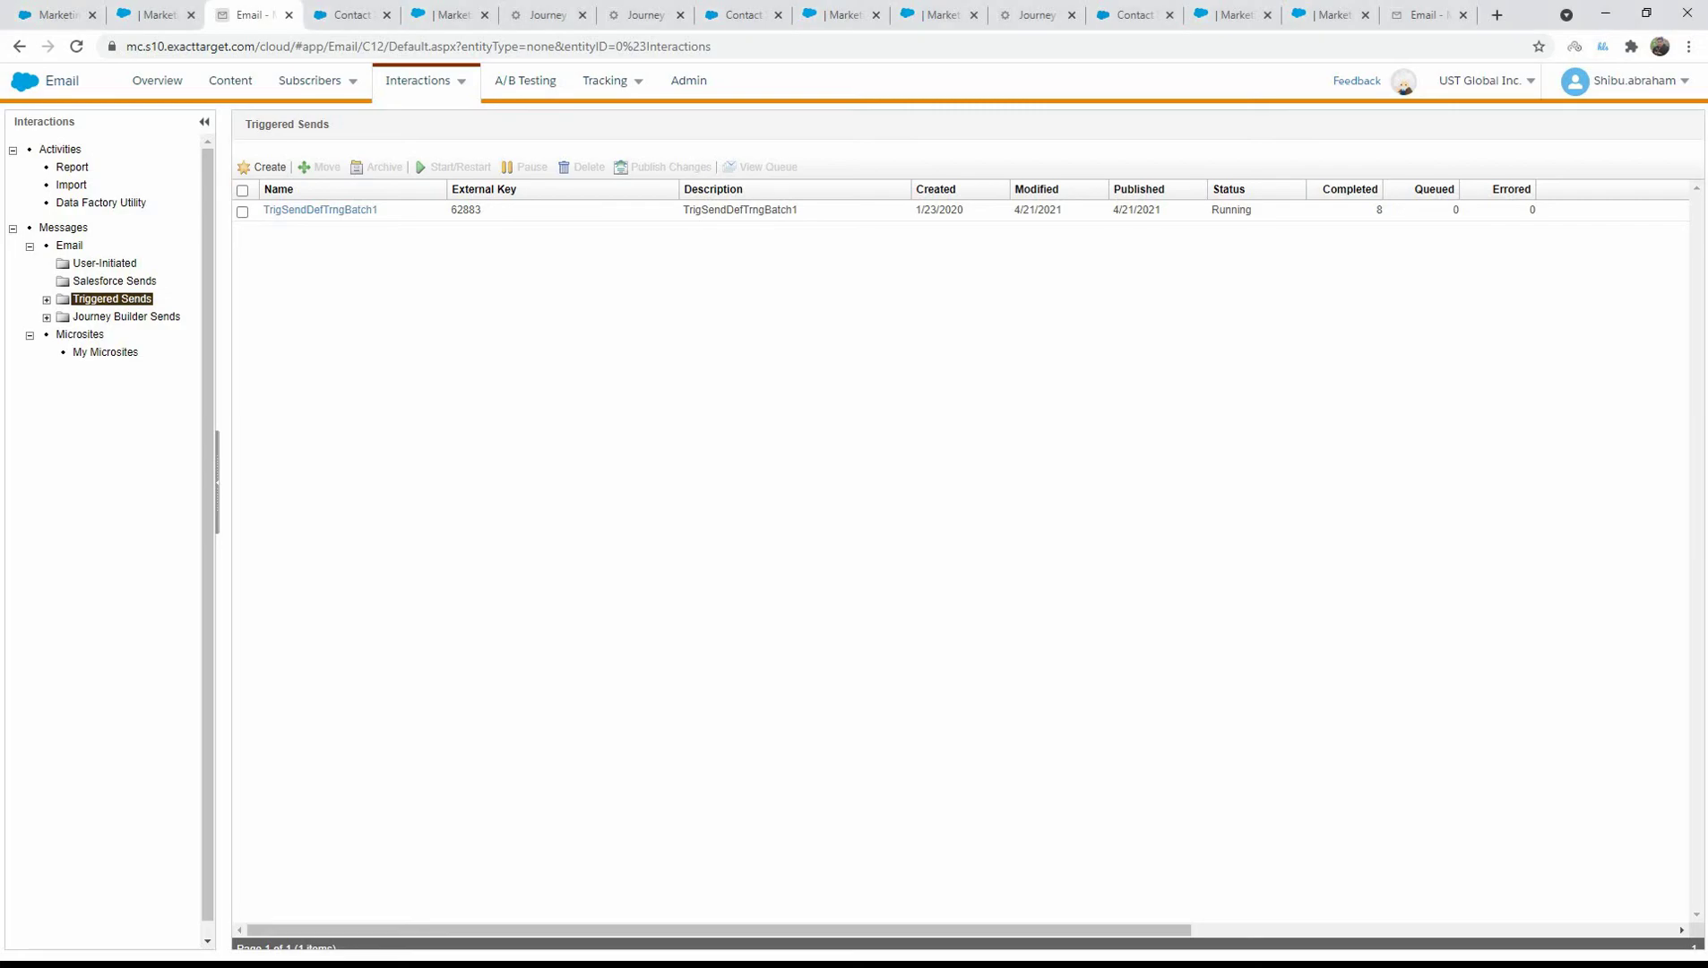
pyautogui.click(105, 303)
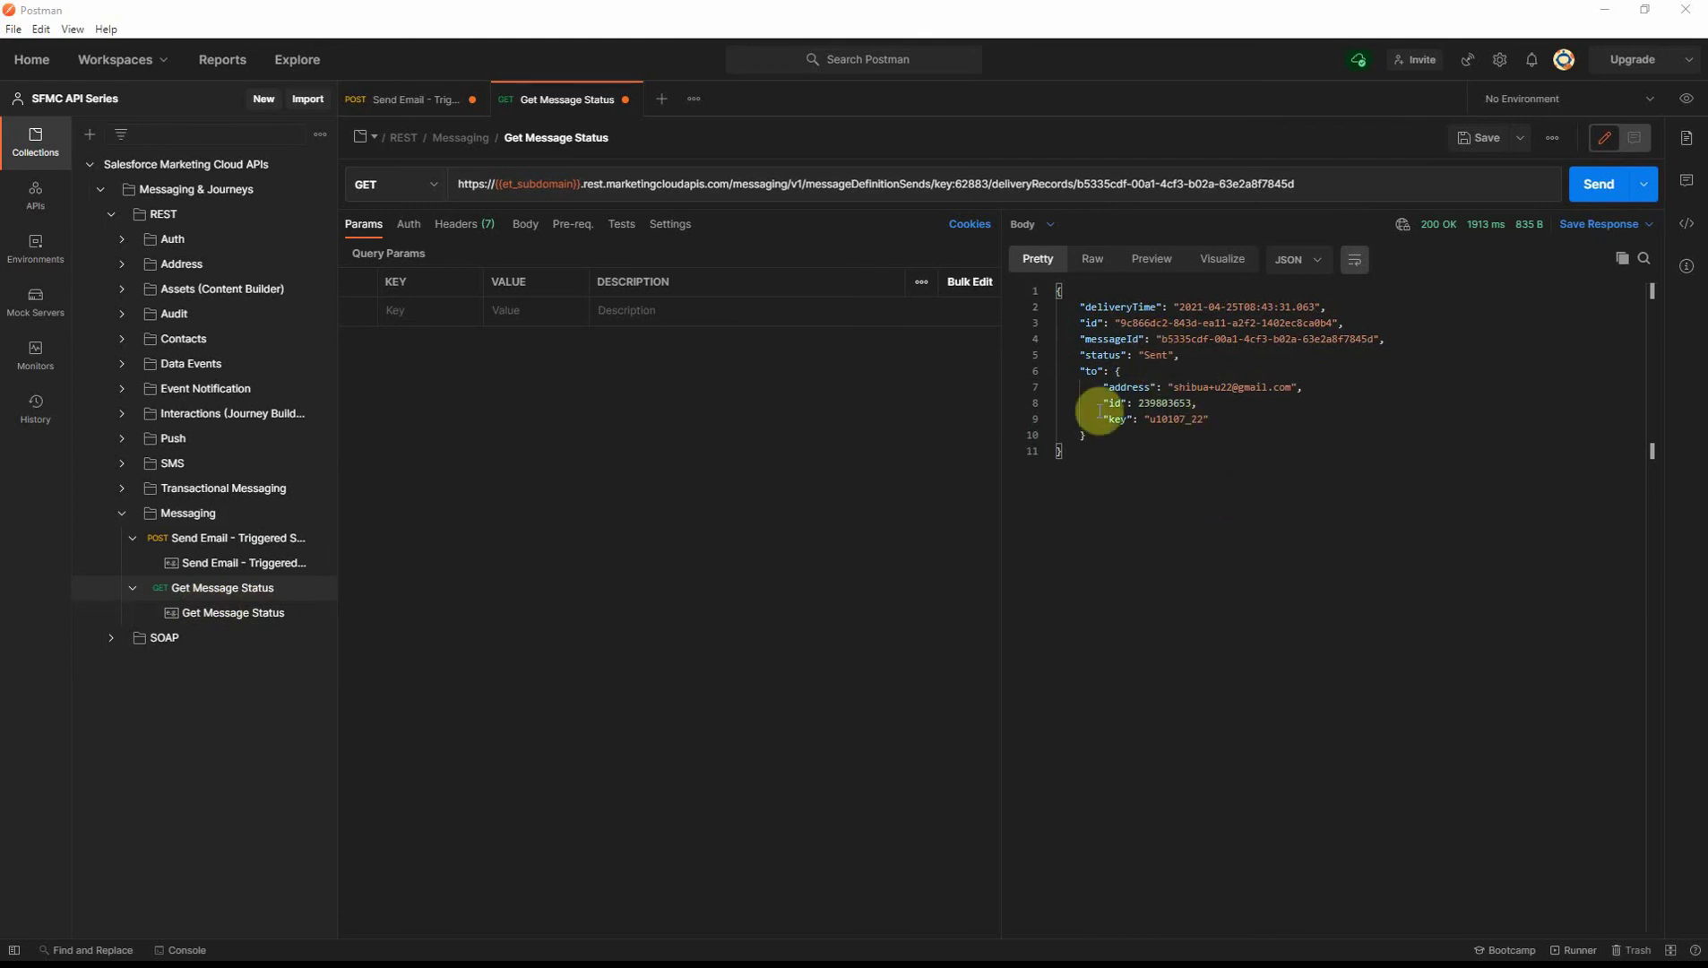
pyautogui.hotkey('alt', 'Tab')
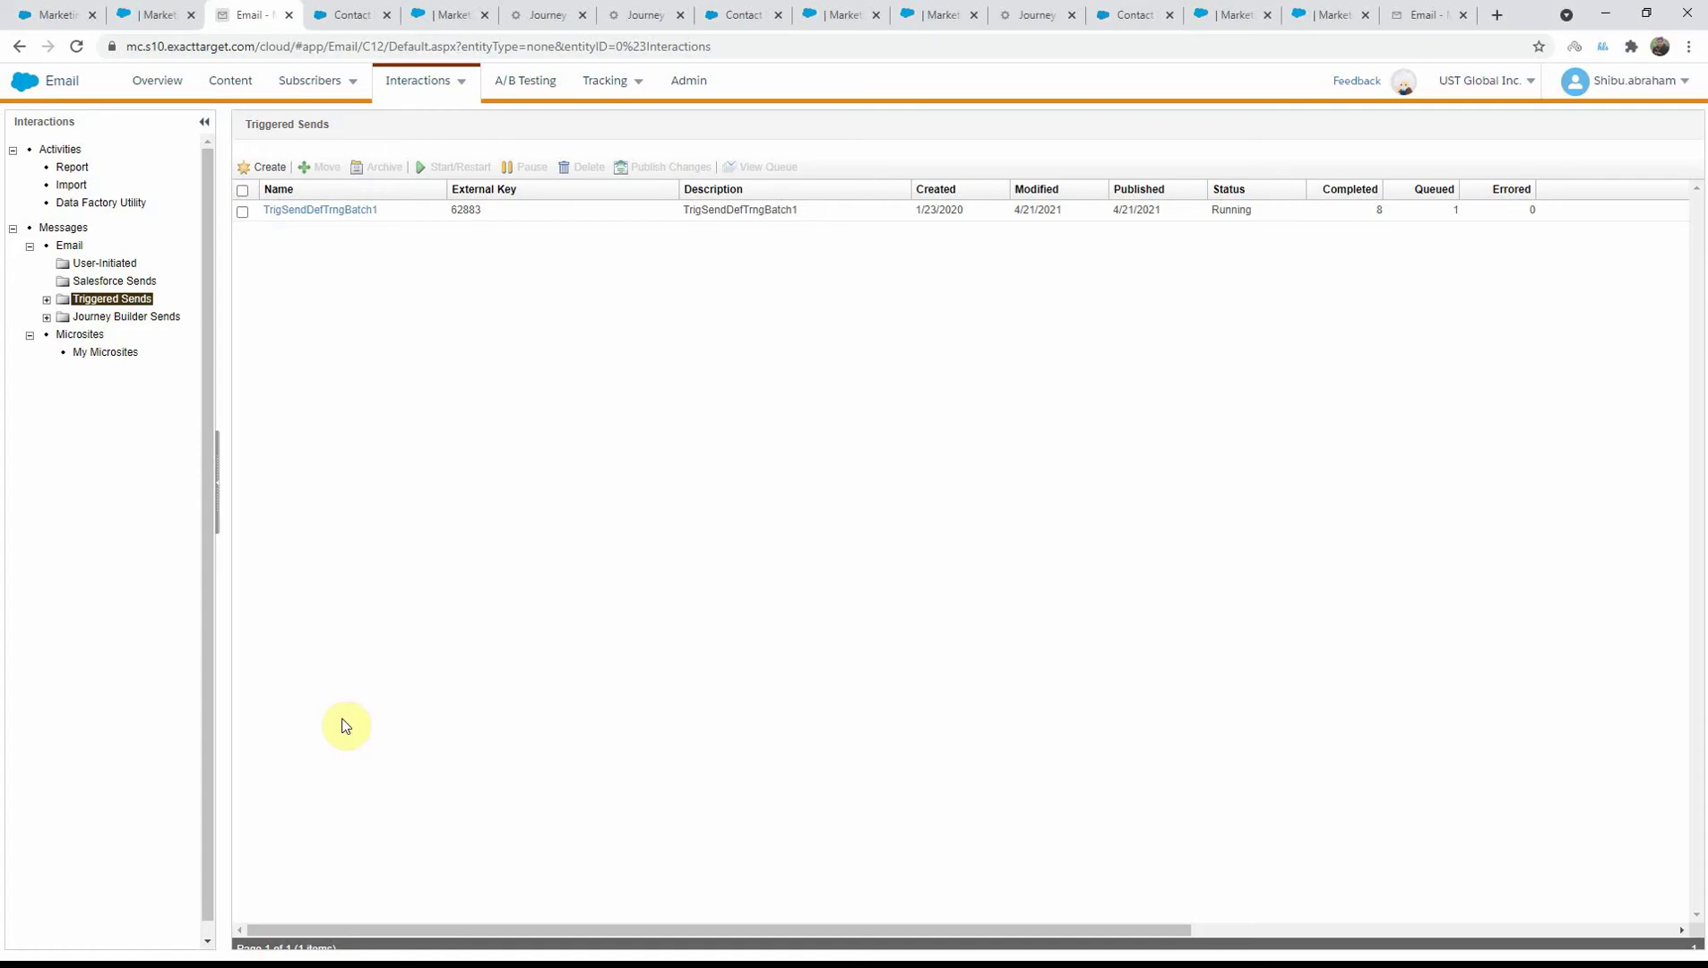
pyautogui.click(126, 282)
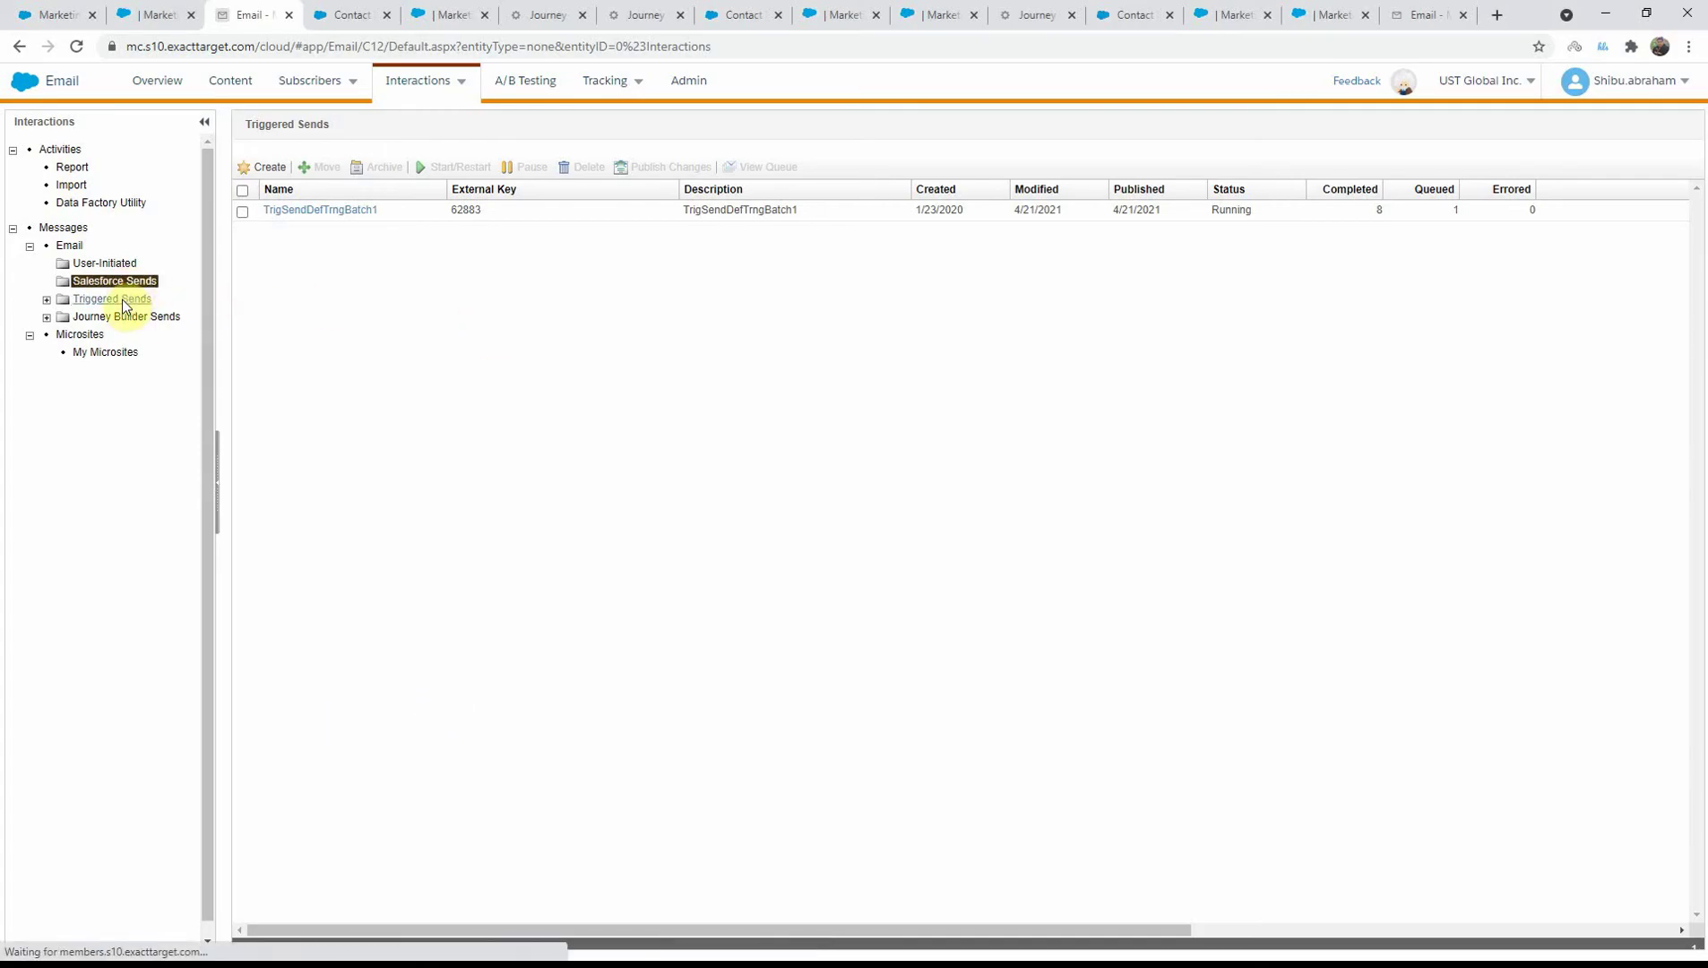
pyautogui.click(121, 299)
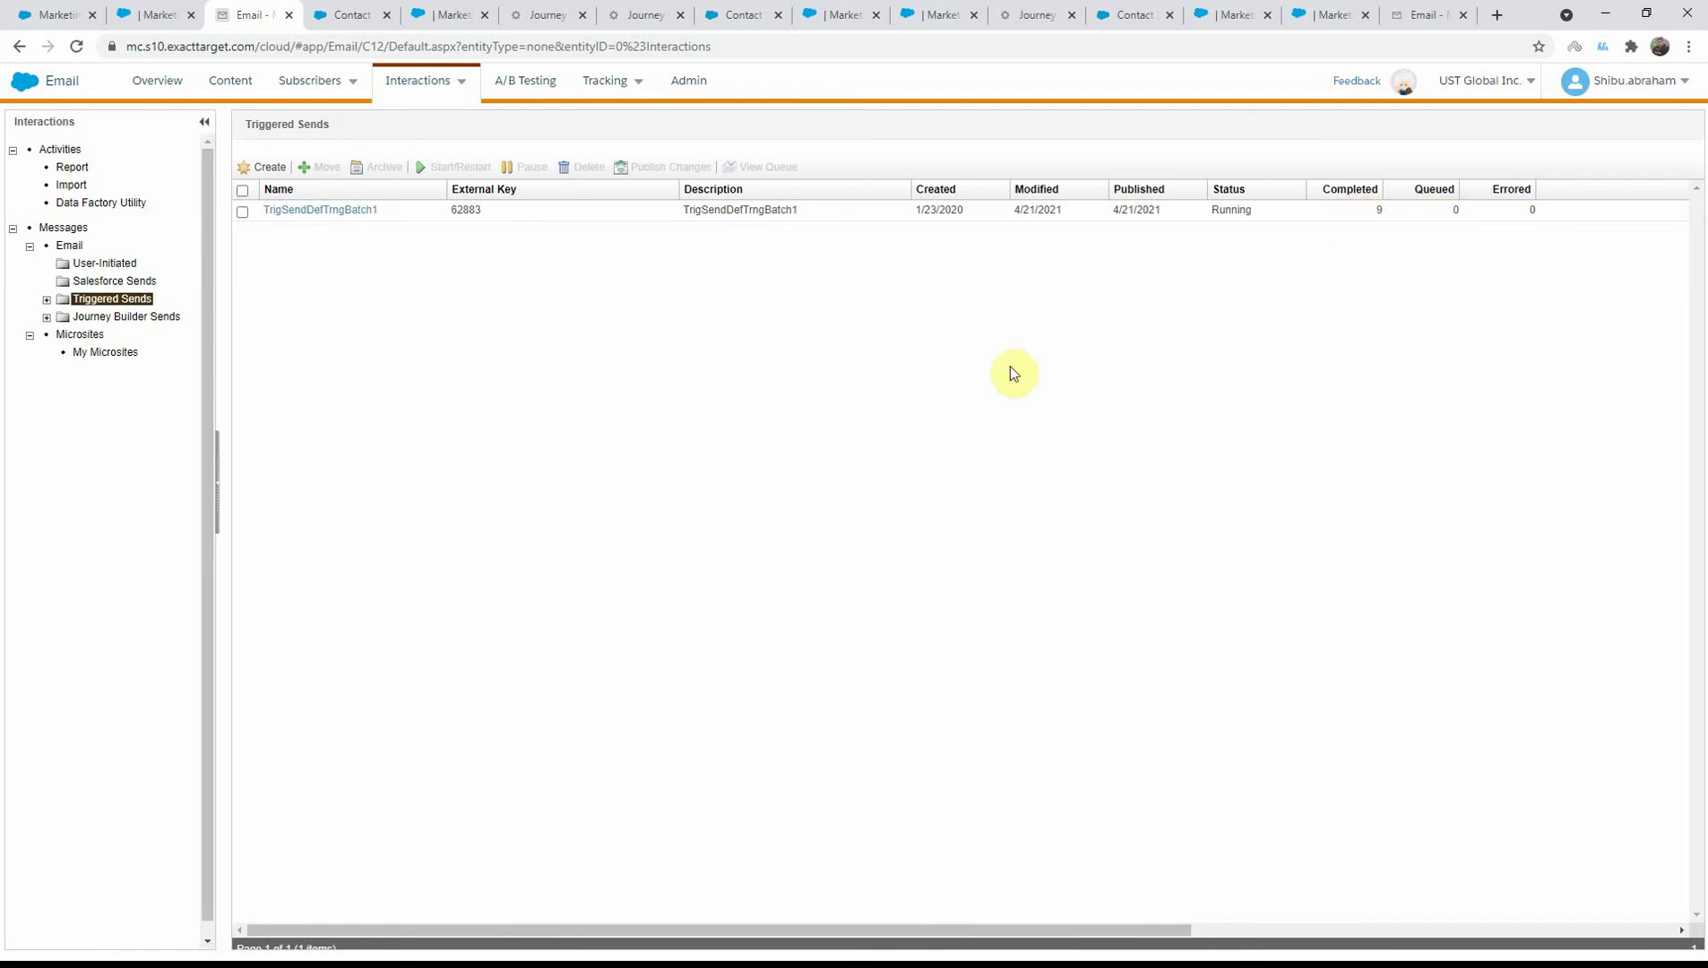
# Step: View the TriggeredSendDETrngBatch1 records in Contact Builder, refreshing them by starting and cancelling a new record
pyautogui.click(349, 15)
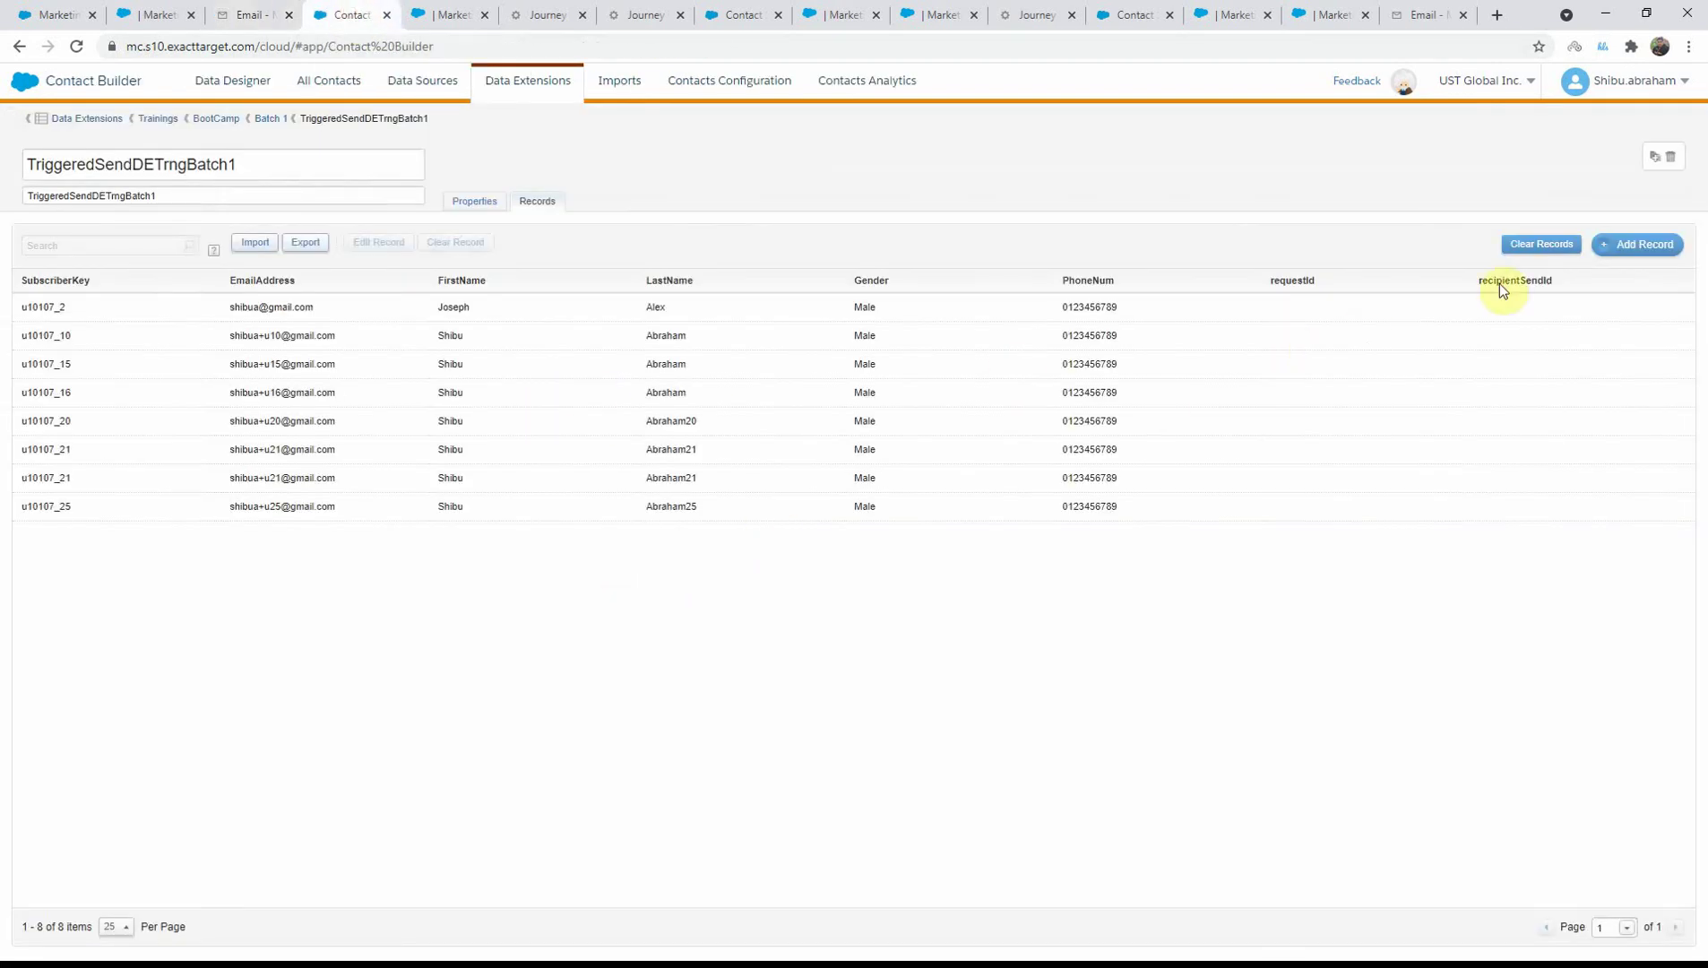
pyautogui.click(1634, 249)
pyautogui.click(1617, 246)
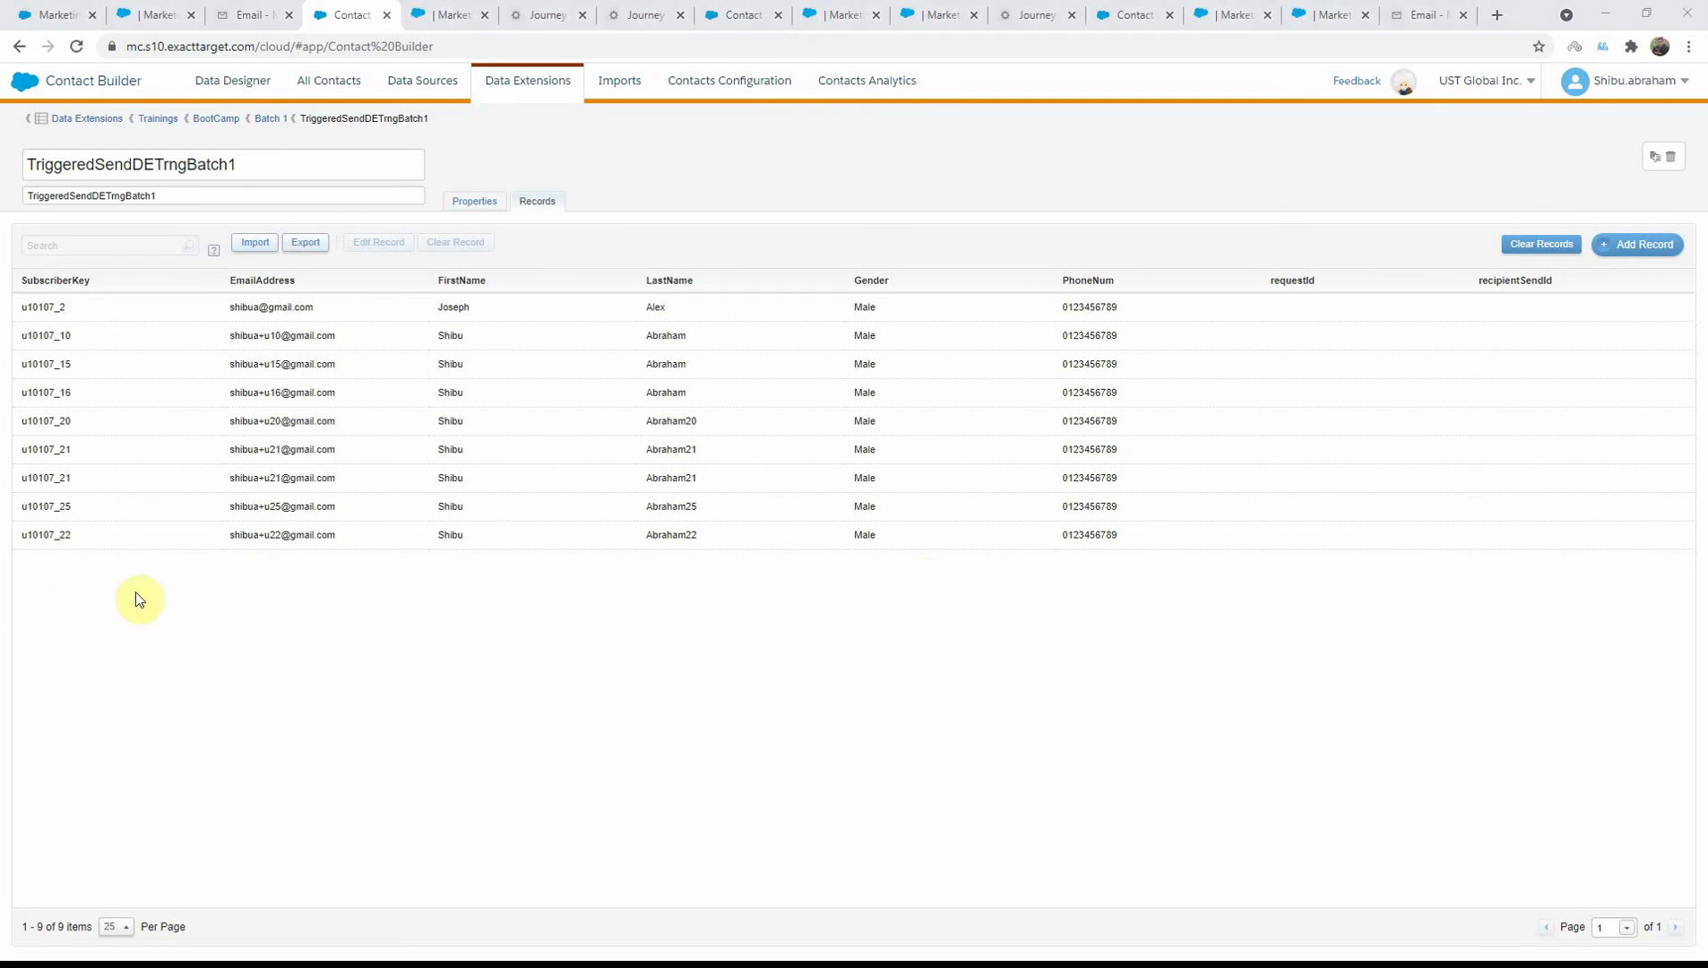
# Step: Examine the Marketing Cloud API documentation for sending an email to multiple recipients, including its JSON parameters and example request
pyautogui.hotkey('ctrl', 'Tab')
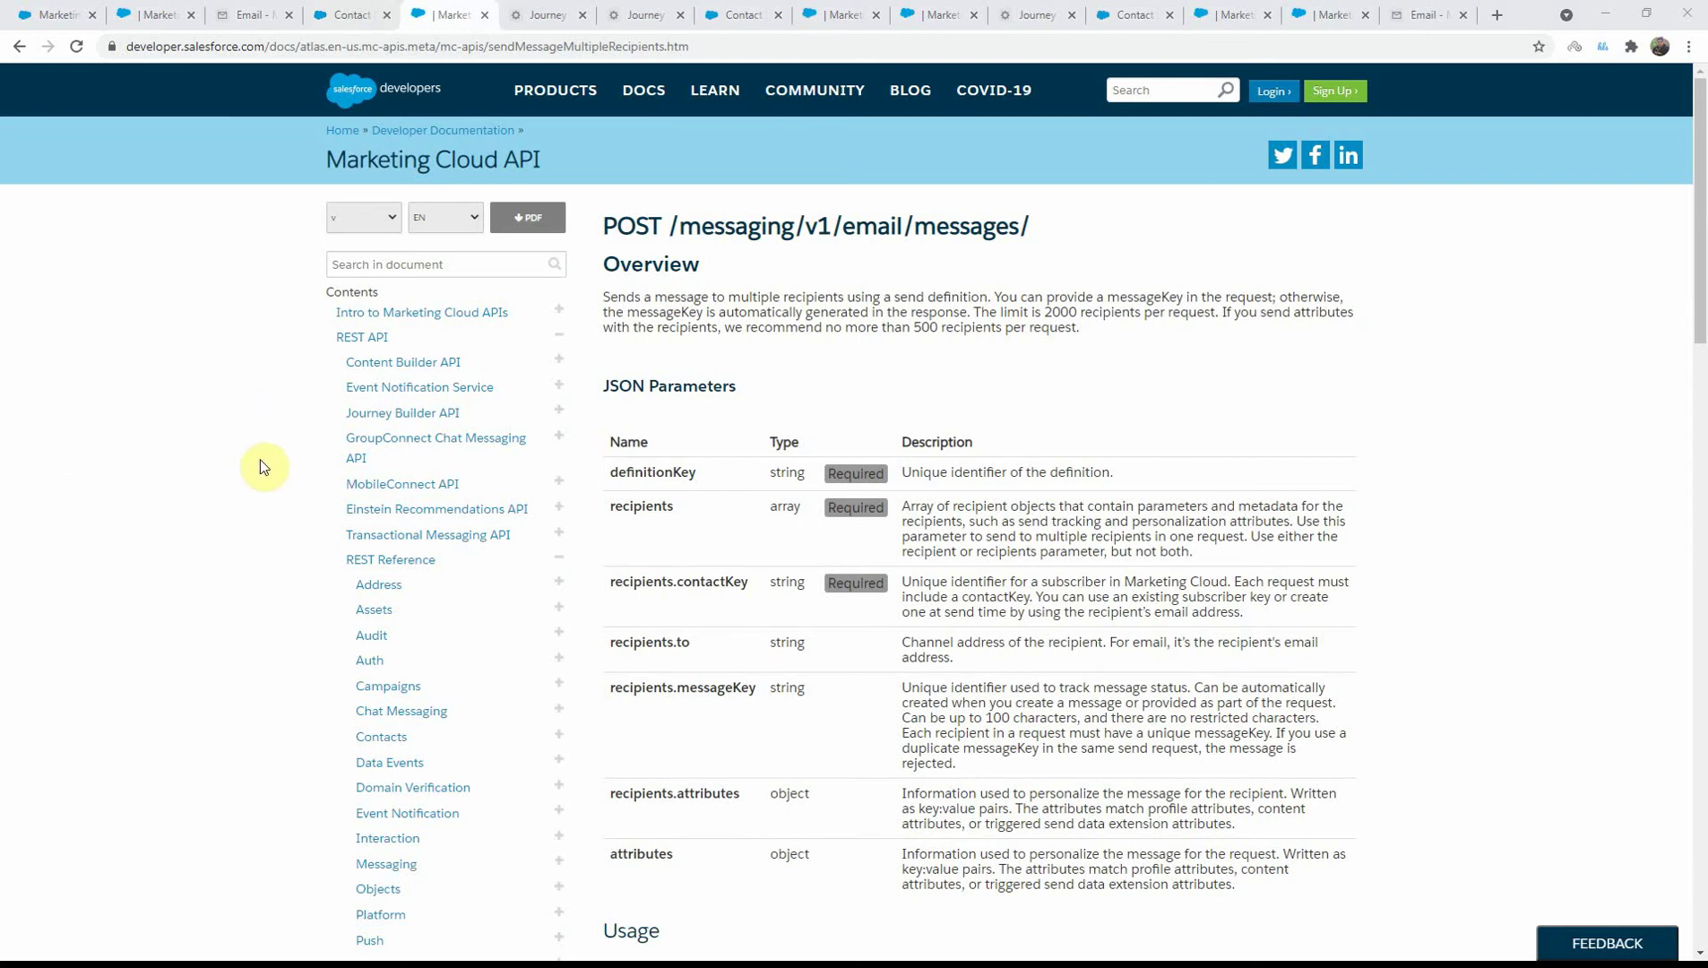
pyautogui.scroll(-4, 273, 595)
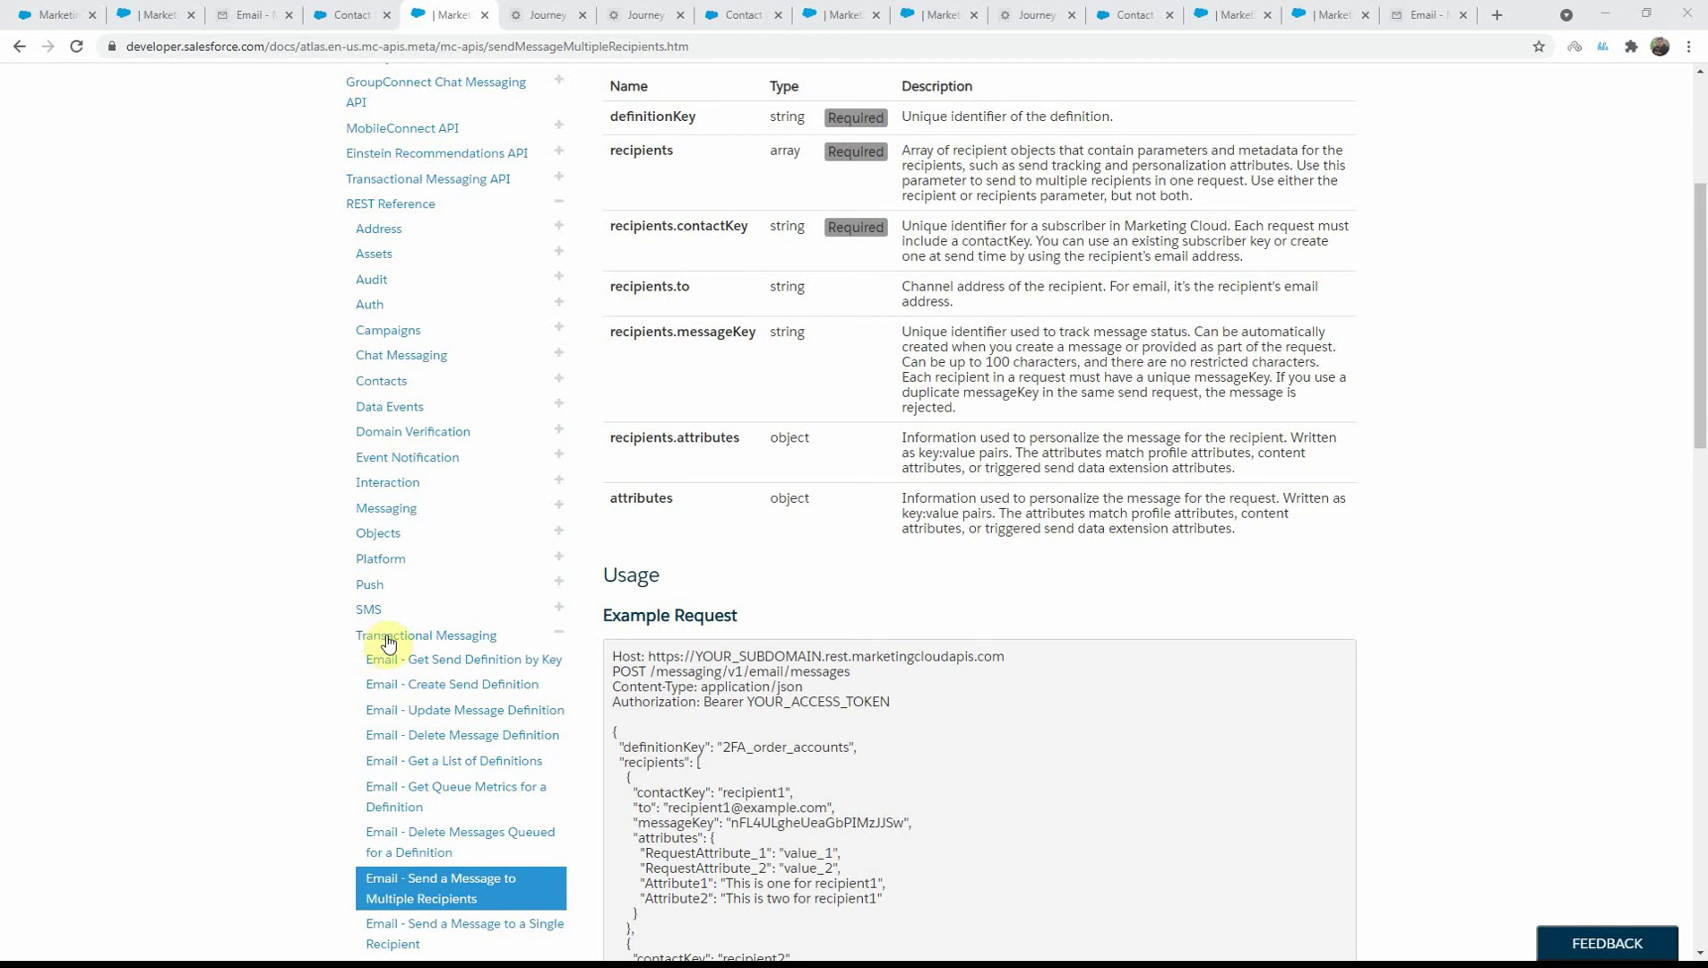
pyautogui.scroll(-1, 235, 659)
pyautogui.scroll(-1, 234, 658)
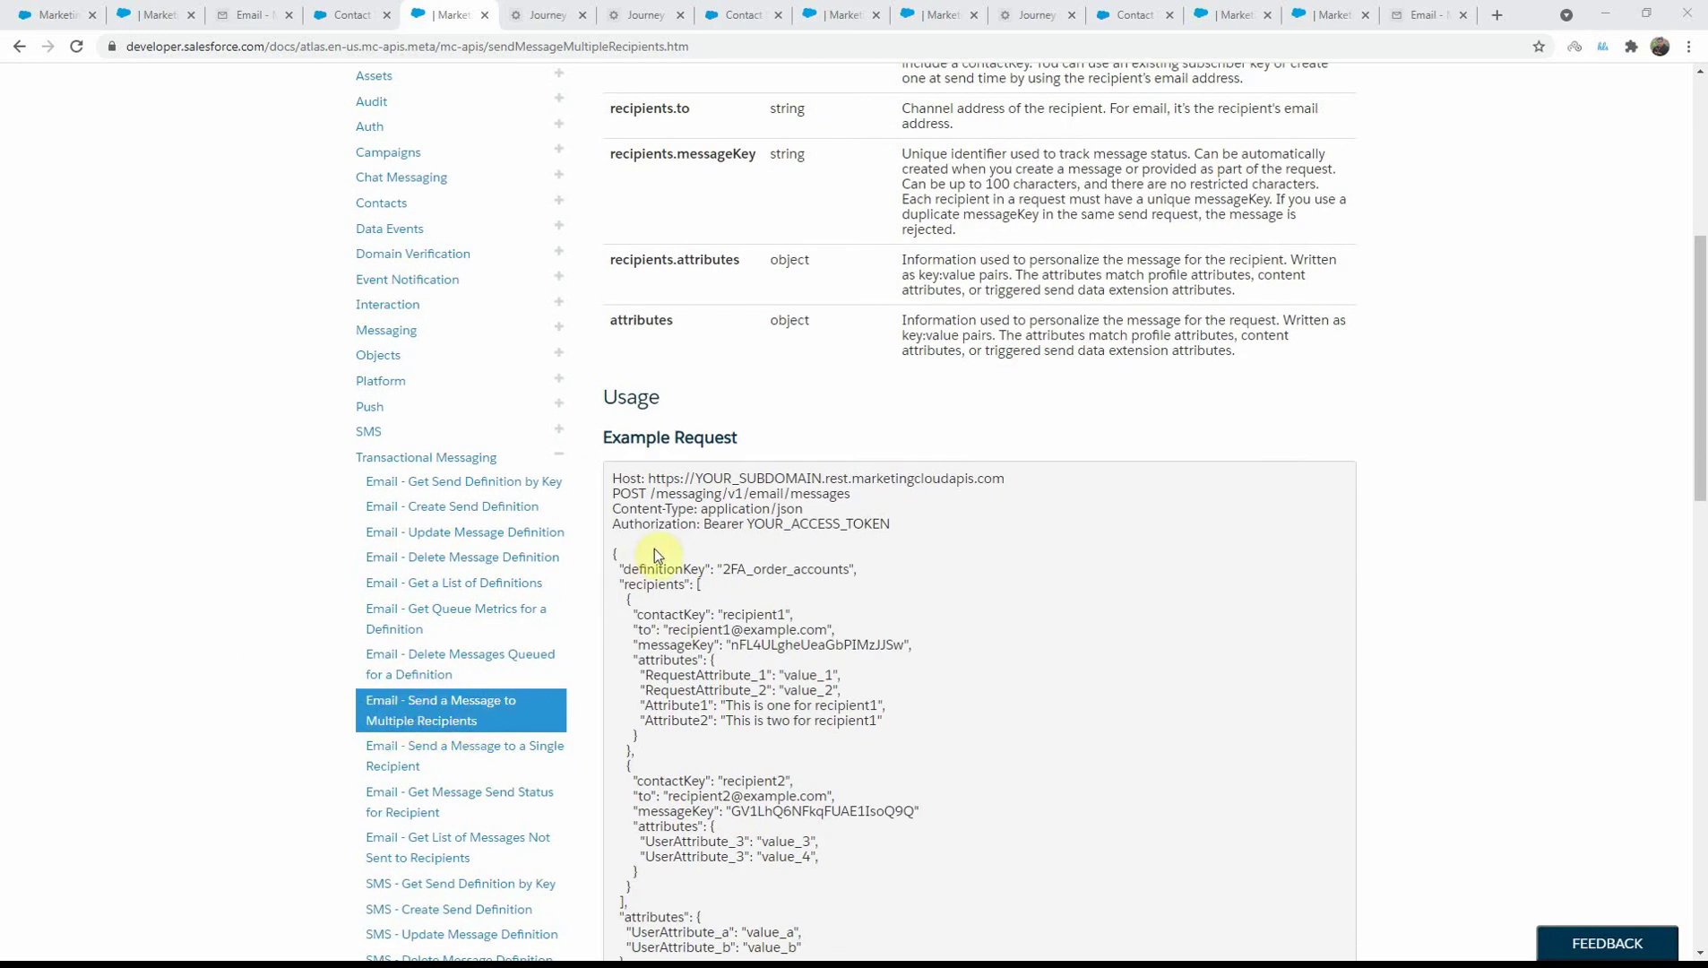
pyautogui.scroll(6, 668, 565)
pyautogui.scroll(-1, 690, 555)
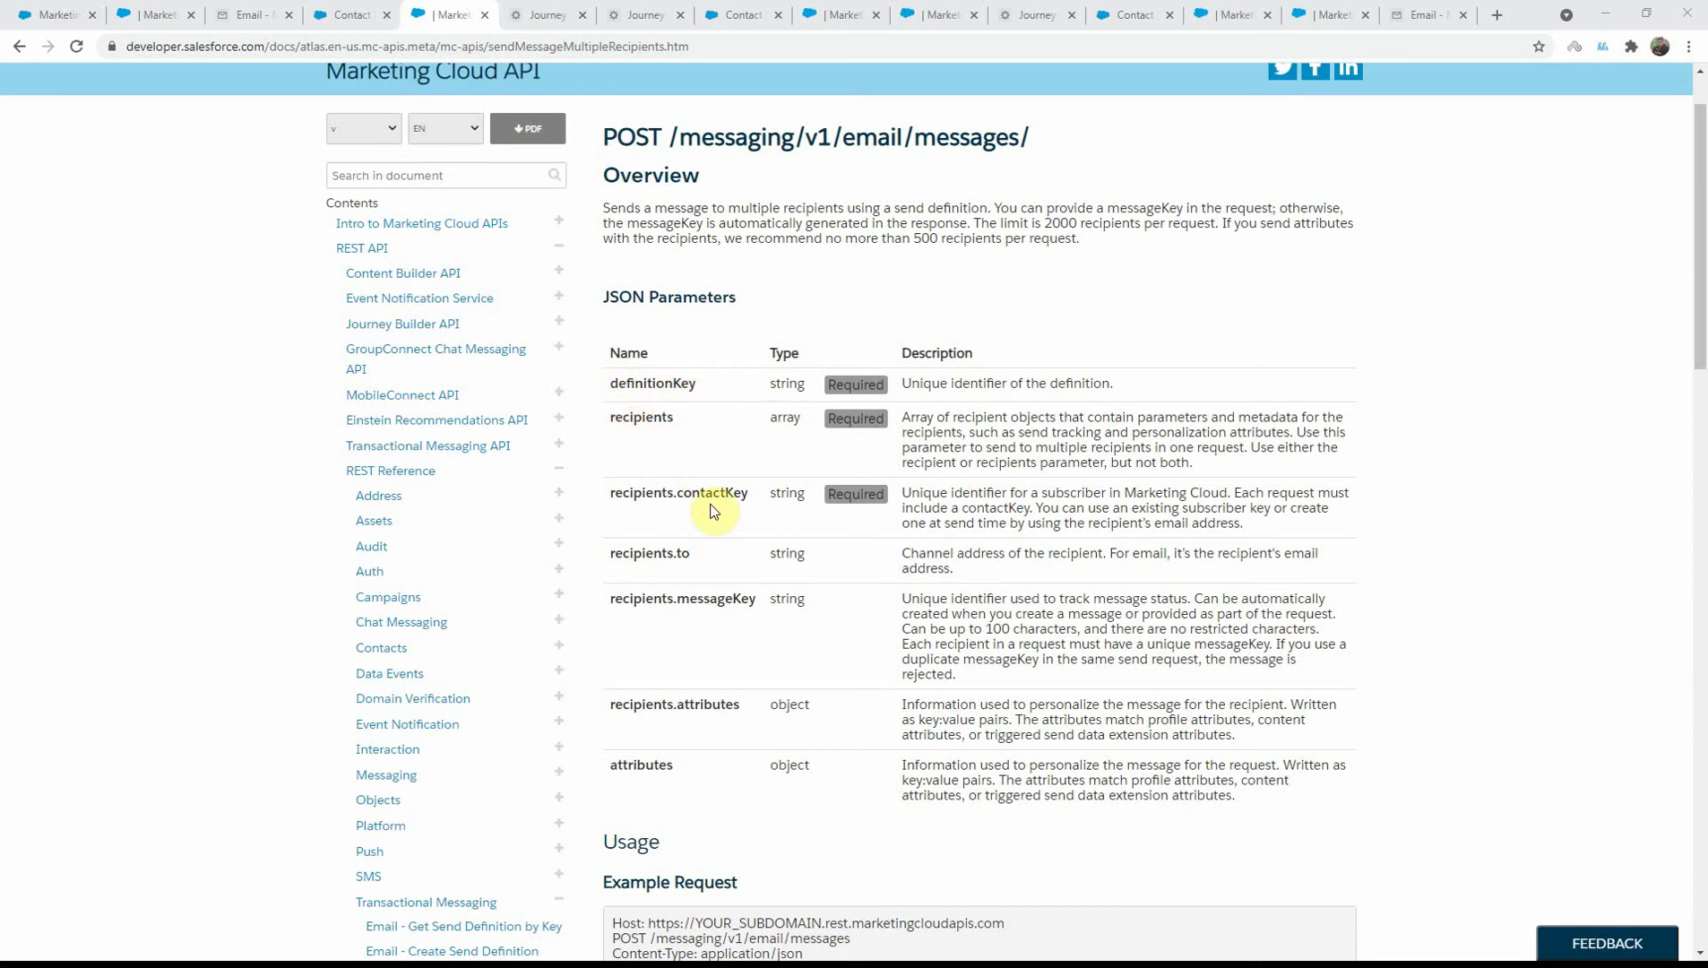
pyautogui.scroll(-3, 704, 497)
pyautogui.scroll(-4, 704, 501)
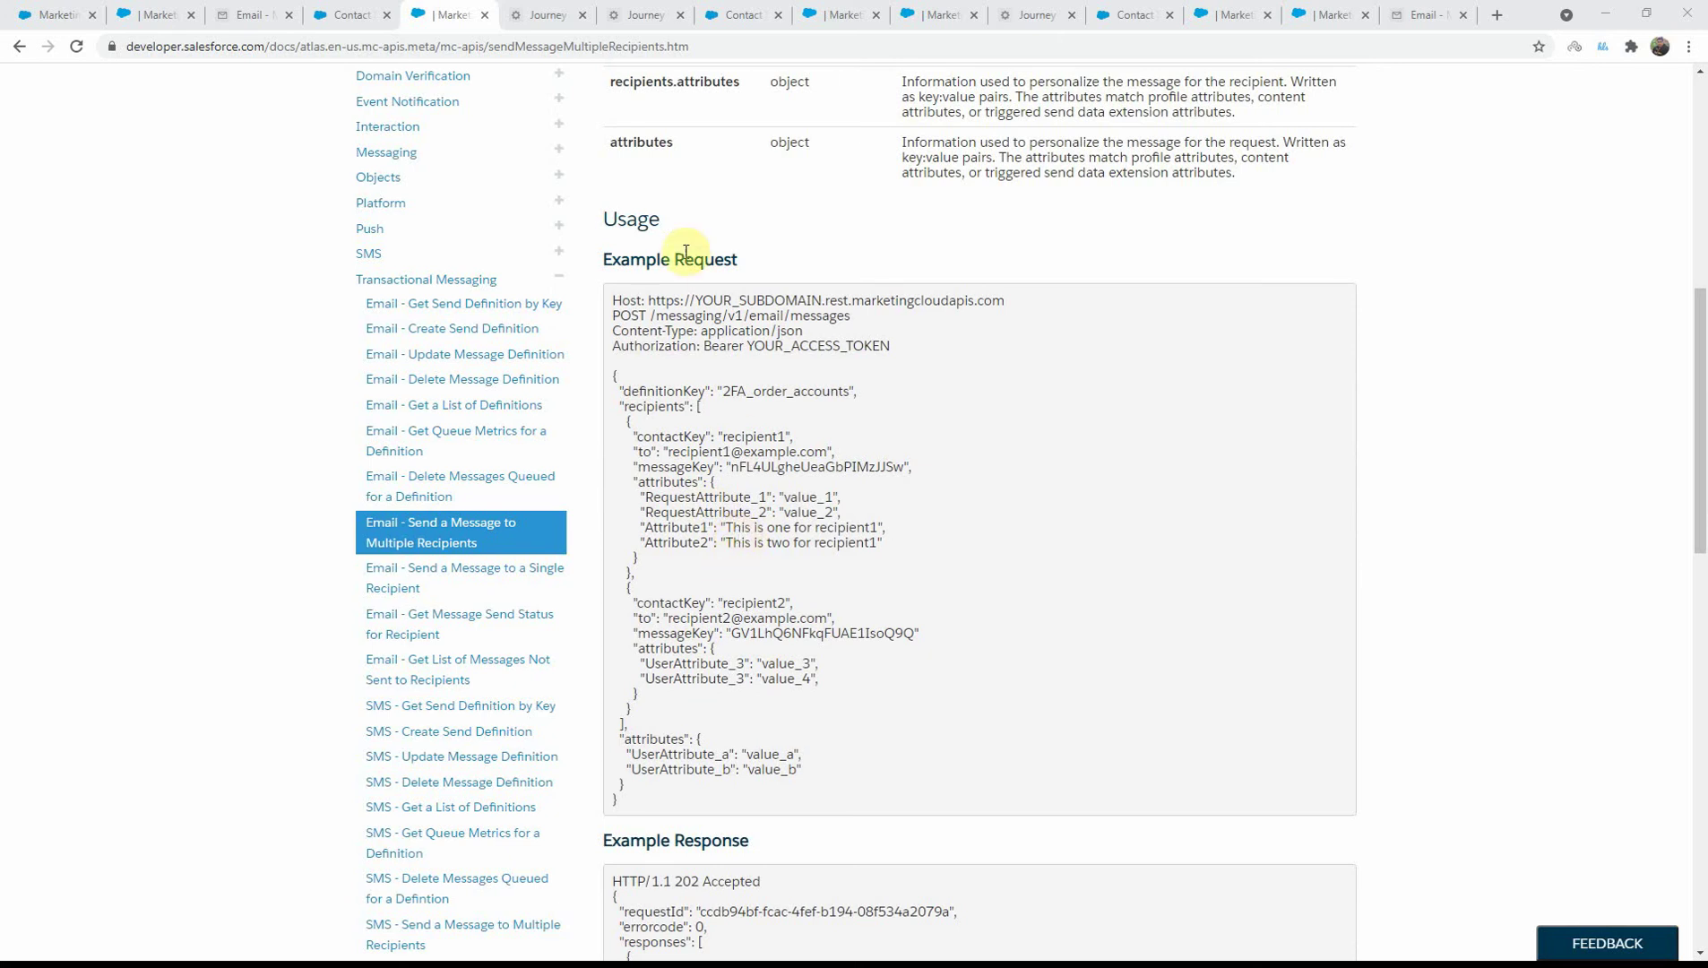
# Step: Review the transactional send journey in Journey Builder and refresh the records of its data extension TSJ_Email_Test_TriggeredSendDE
pyautogui.click(538, 20)
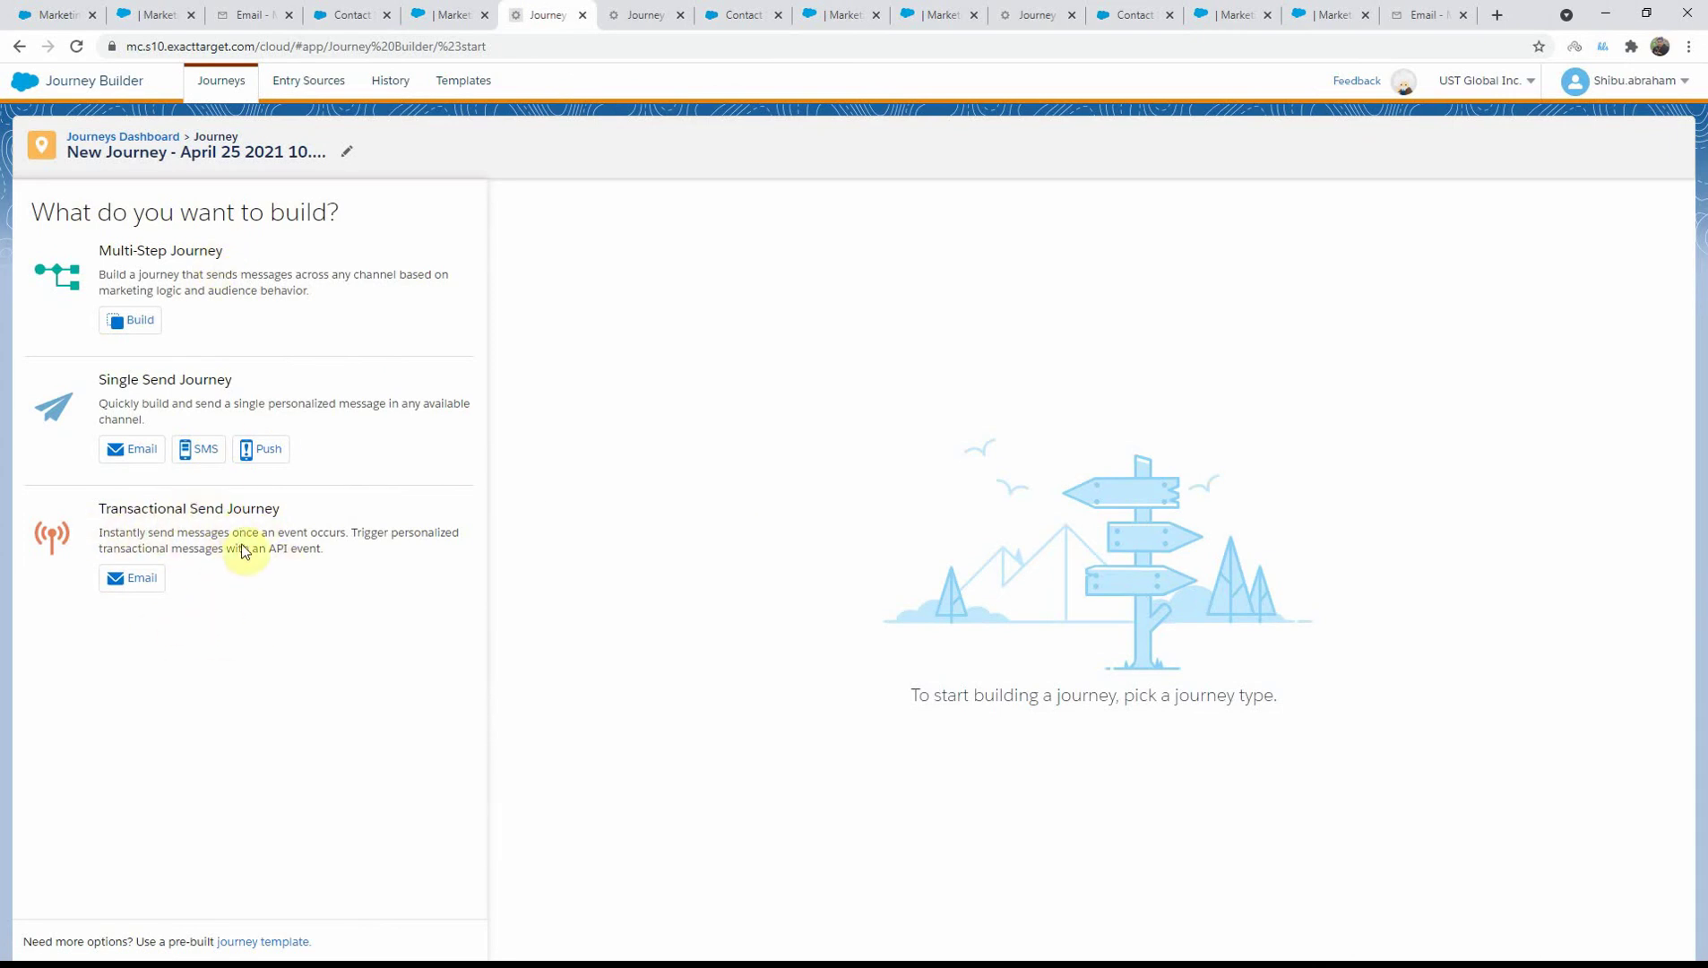
pyautogui.click(632, 15)
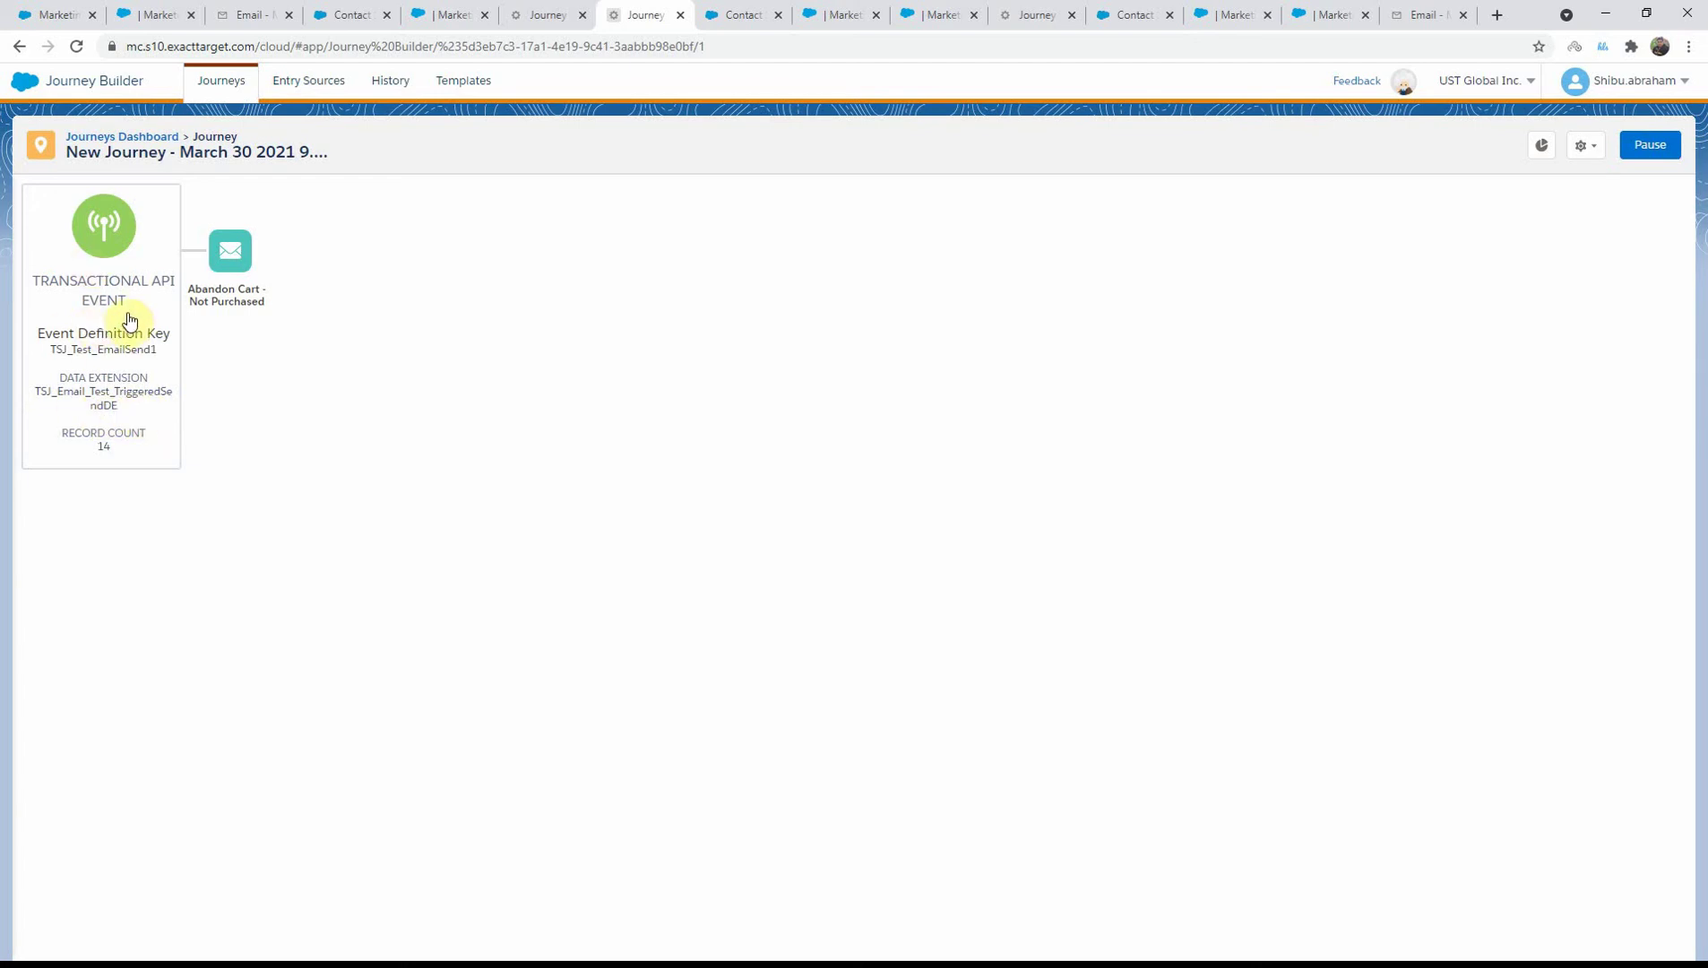
pyautogui.click(742, 14)
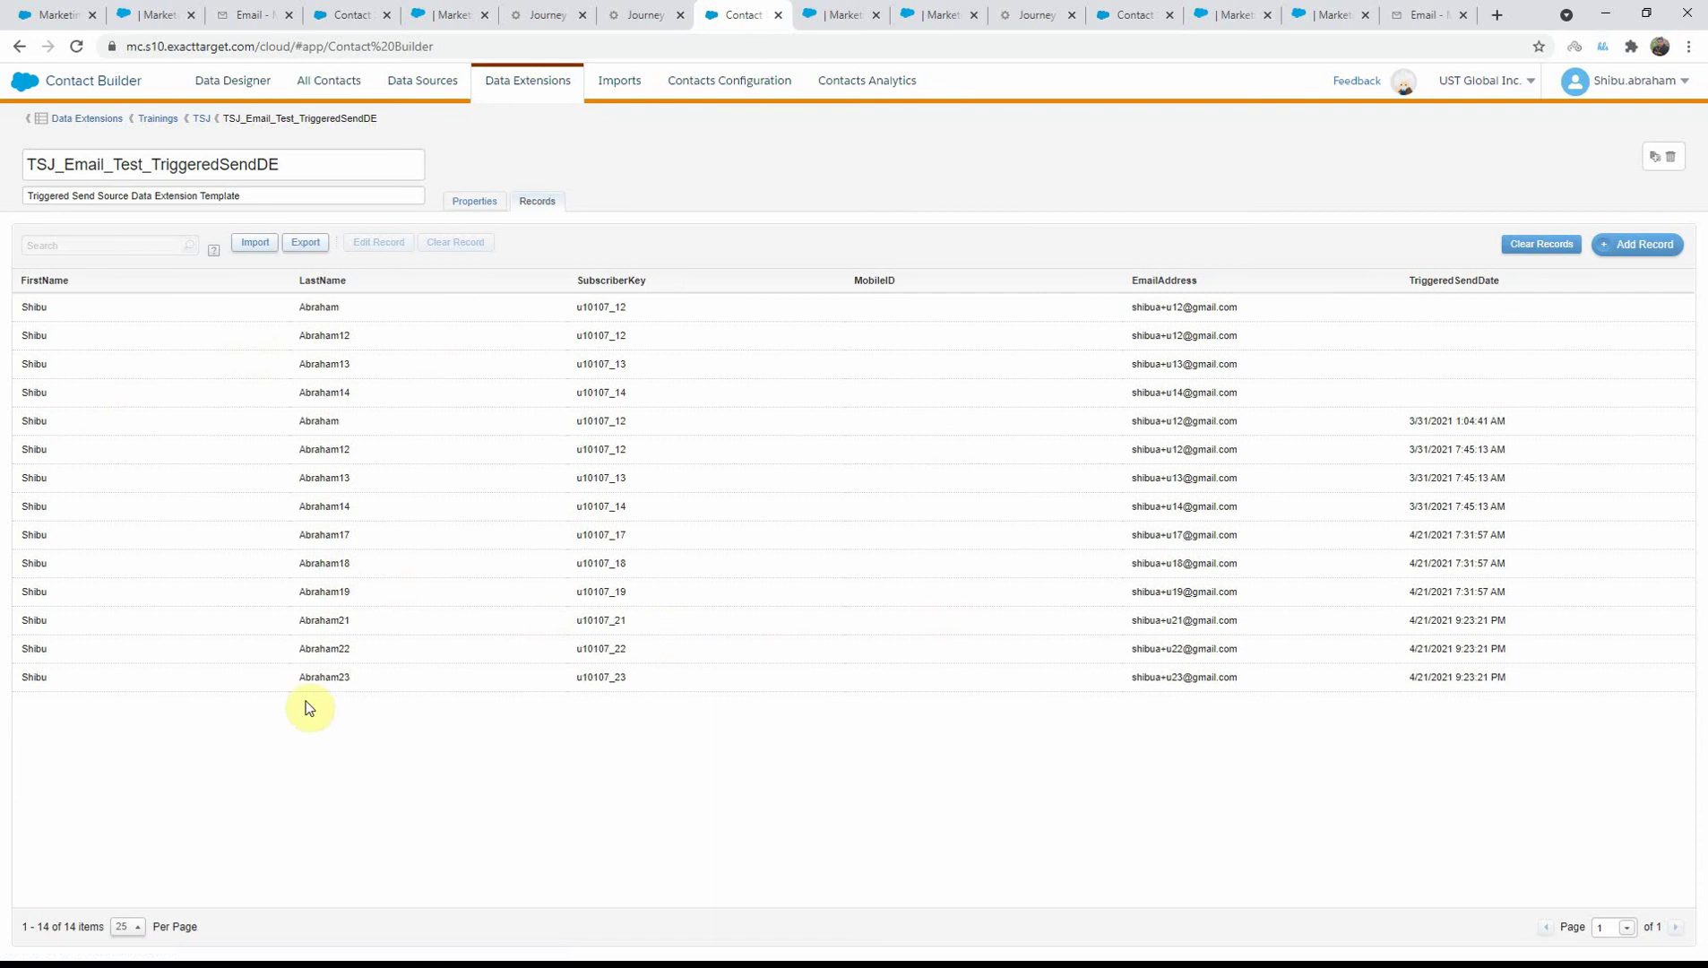
pyautogui.click(1628, 245)
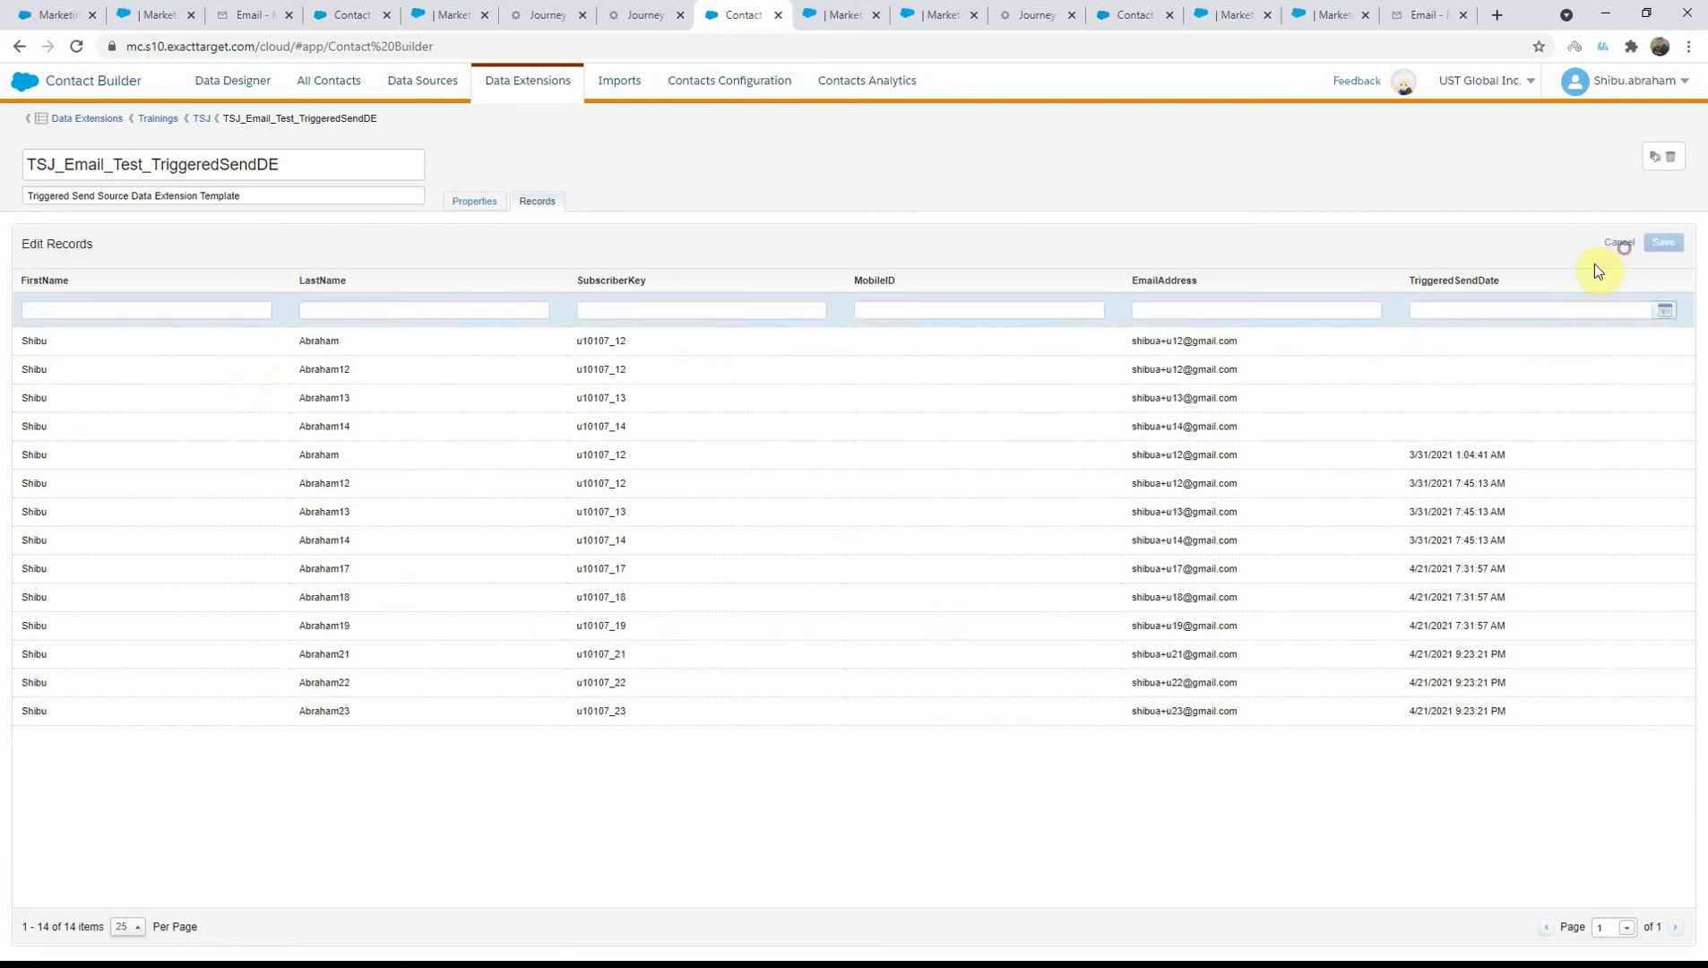
pyautogui.click(1617, 243)
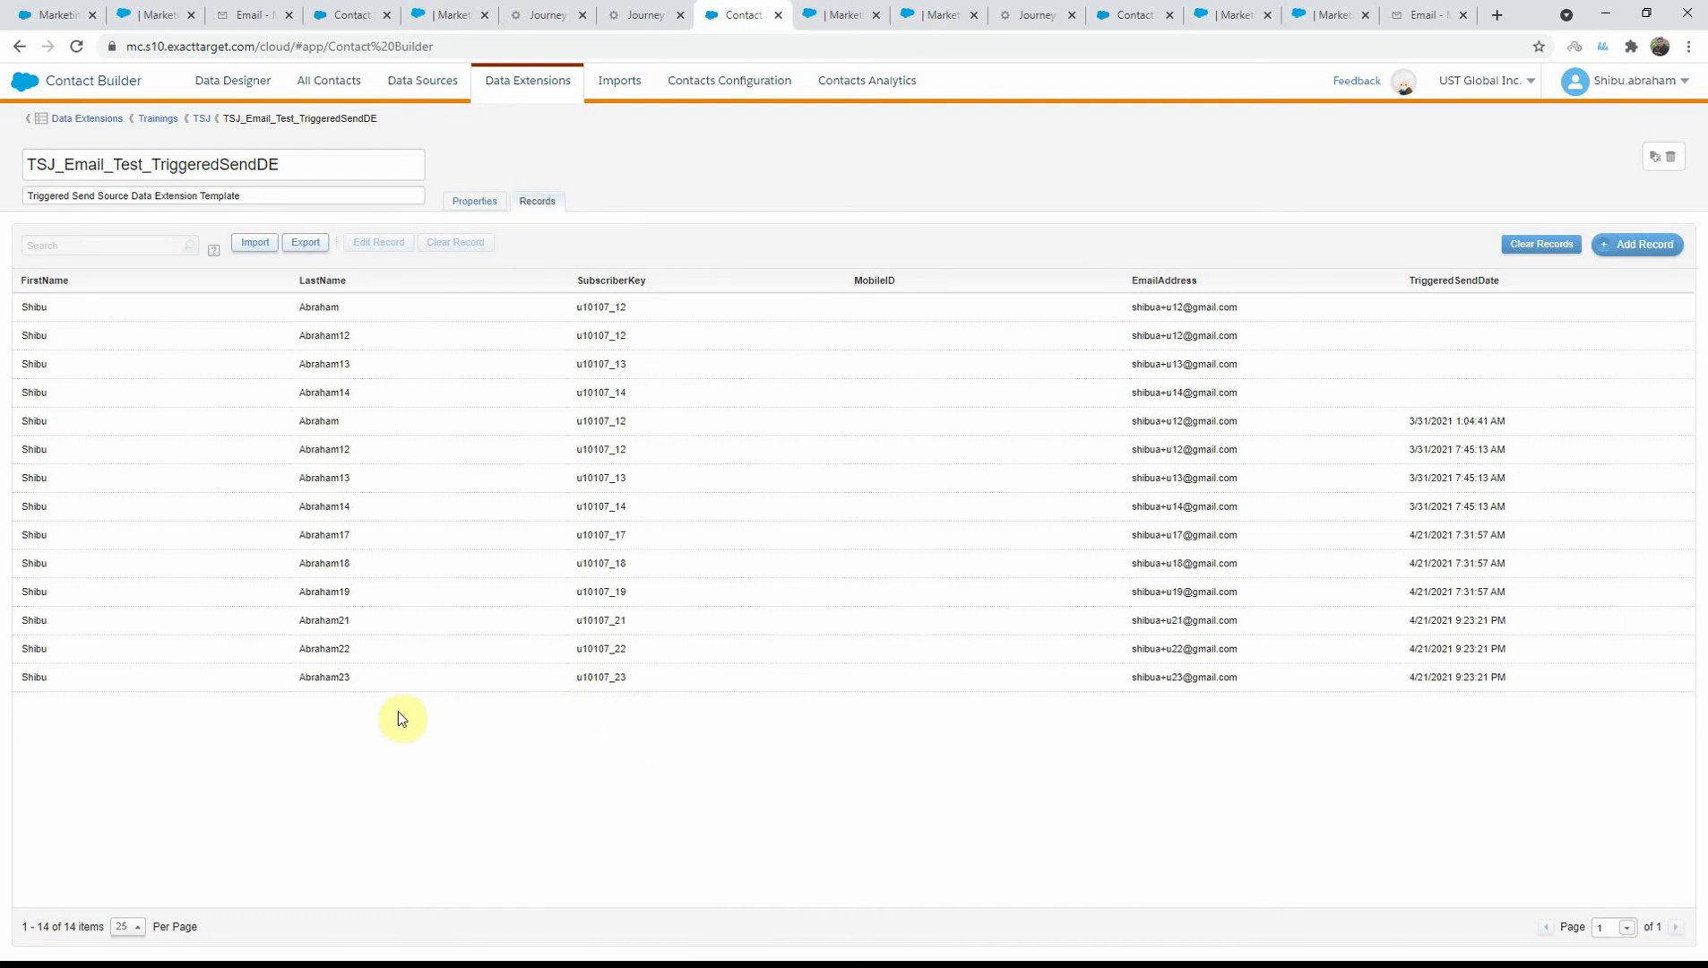
# Step: Switch to Postman and open the body of the Email - Send a Message to Multiple Recipients request under Transactional Messaging
pyautogui.hotkey('alt', 'Tab')
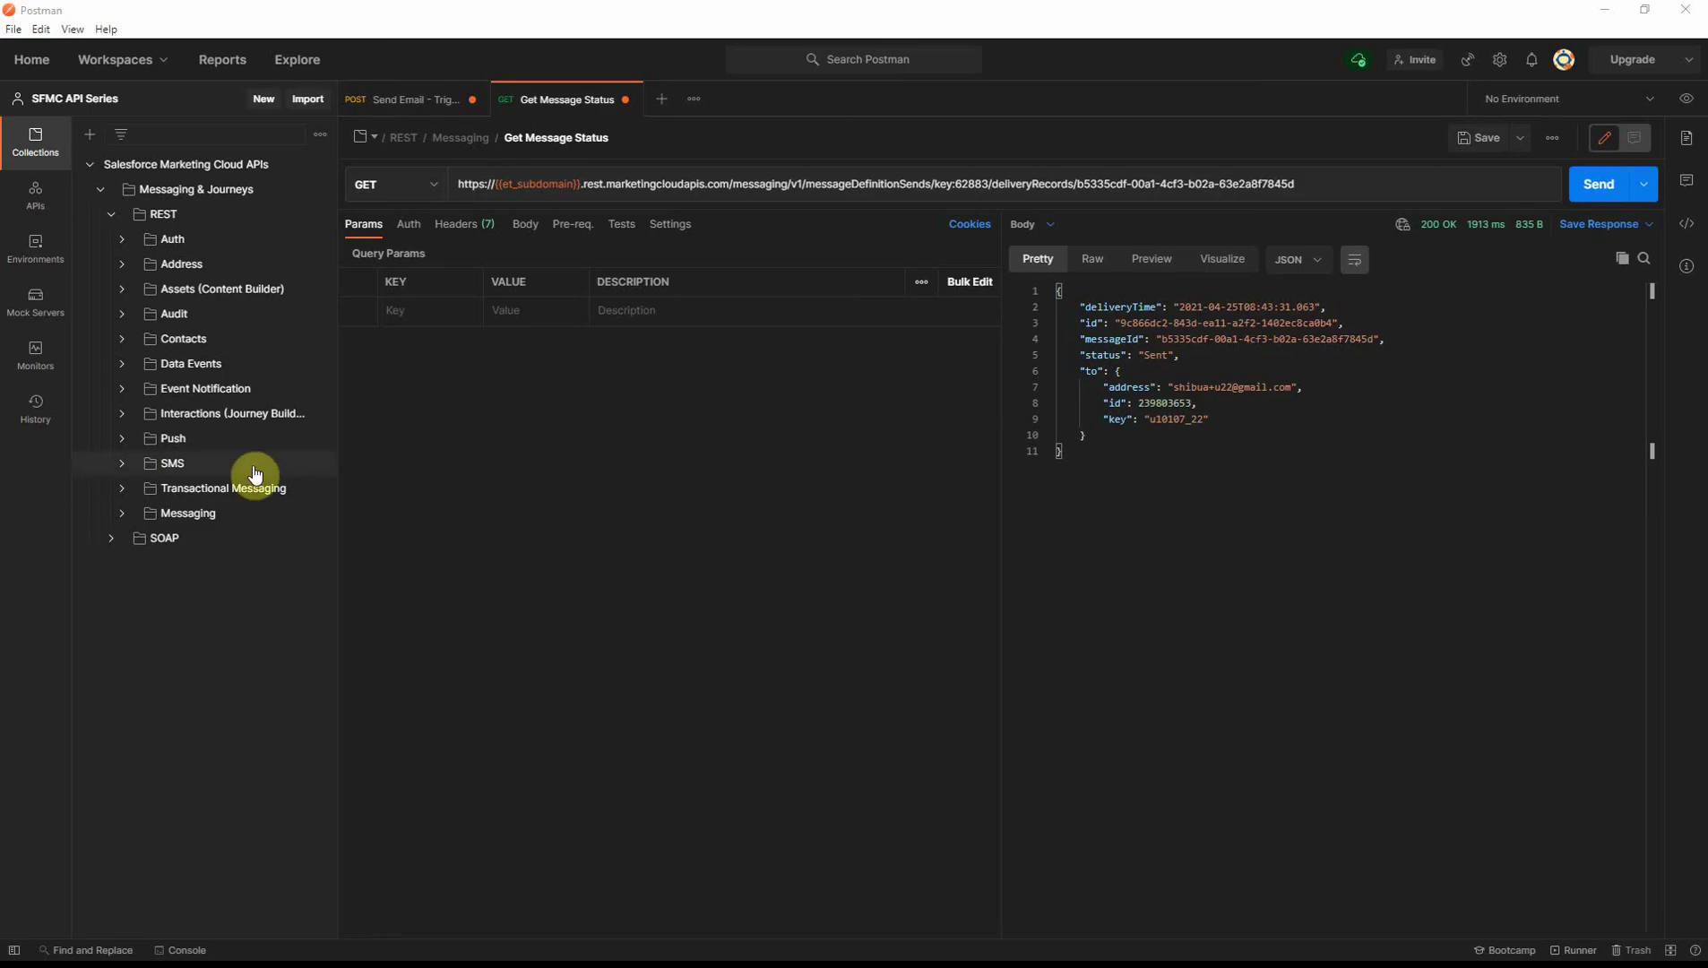
pyautogui.click(122, 491)
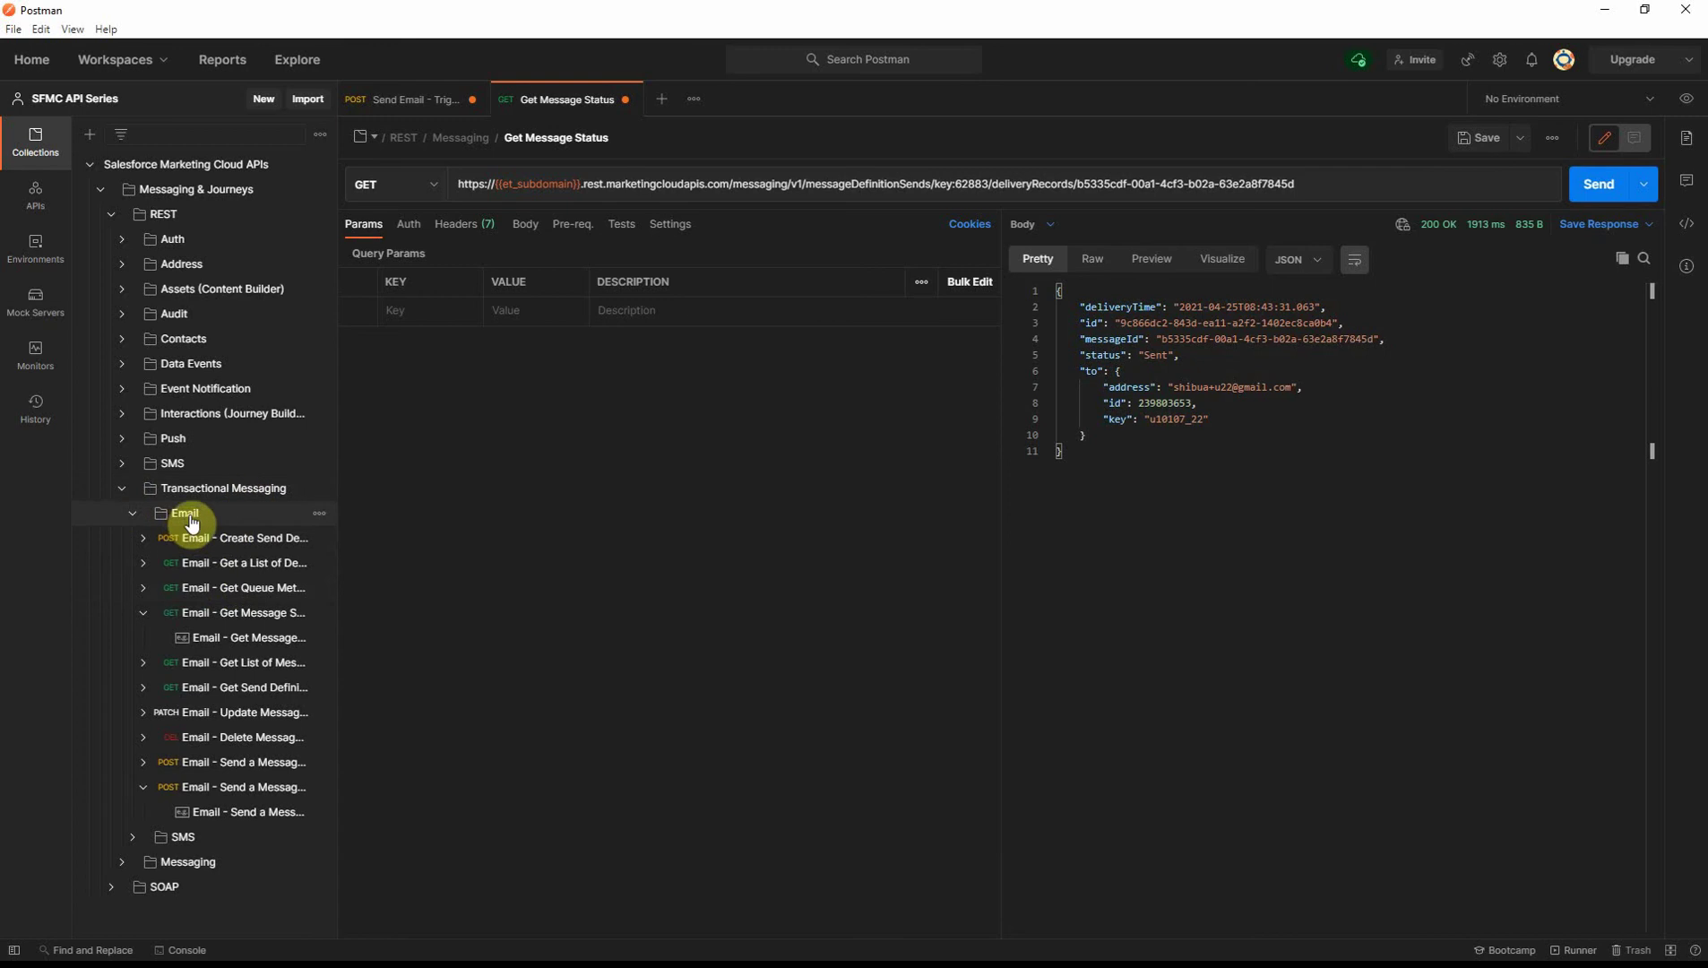
pyautogui.click(243, 789)
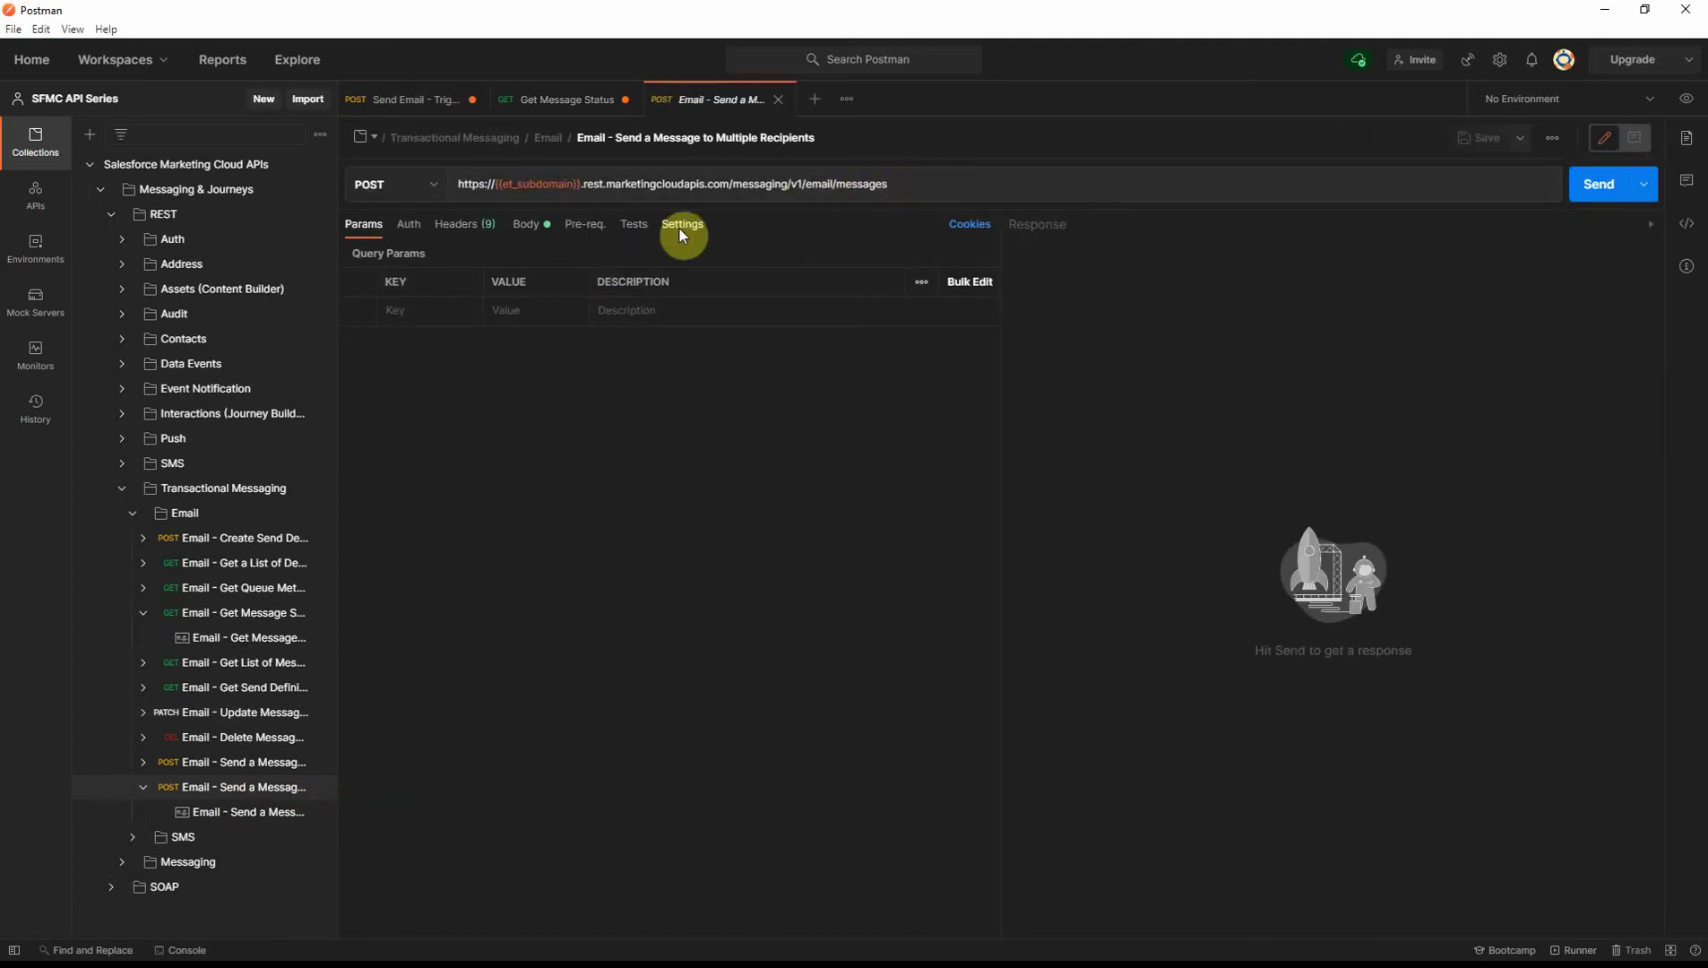
pyautogui.click(526, 227)
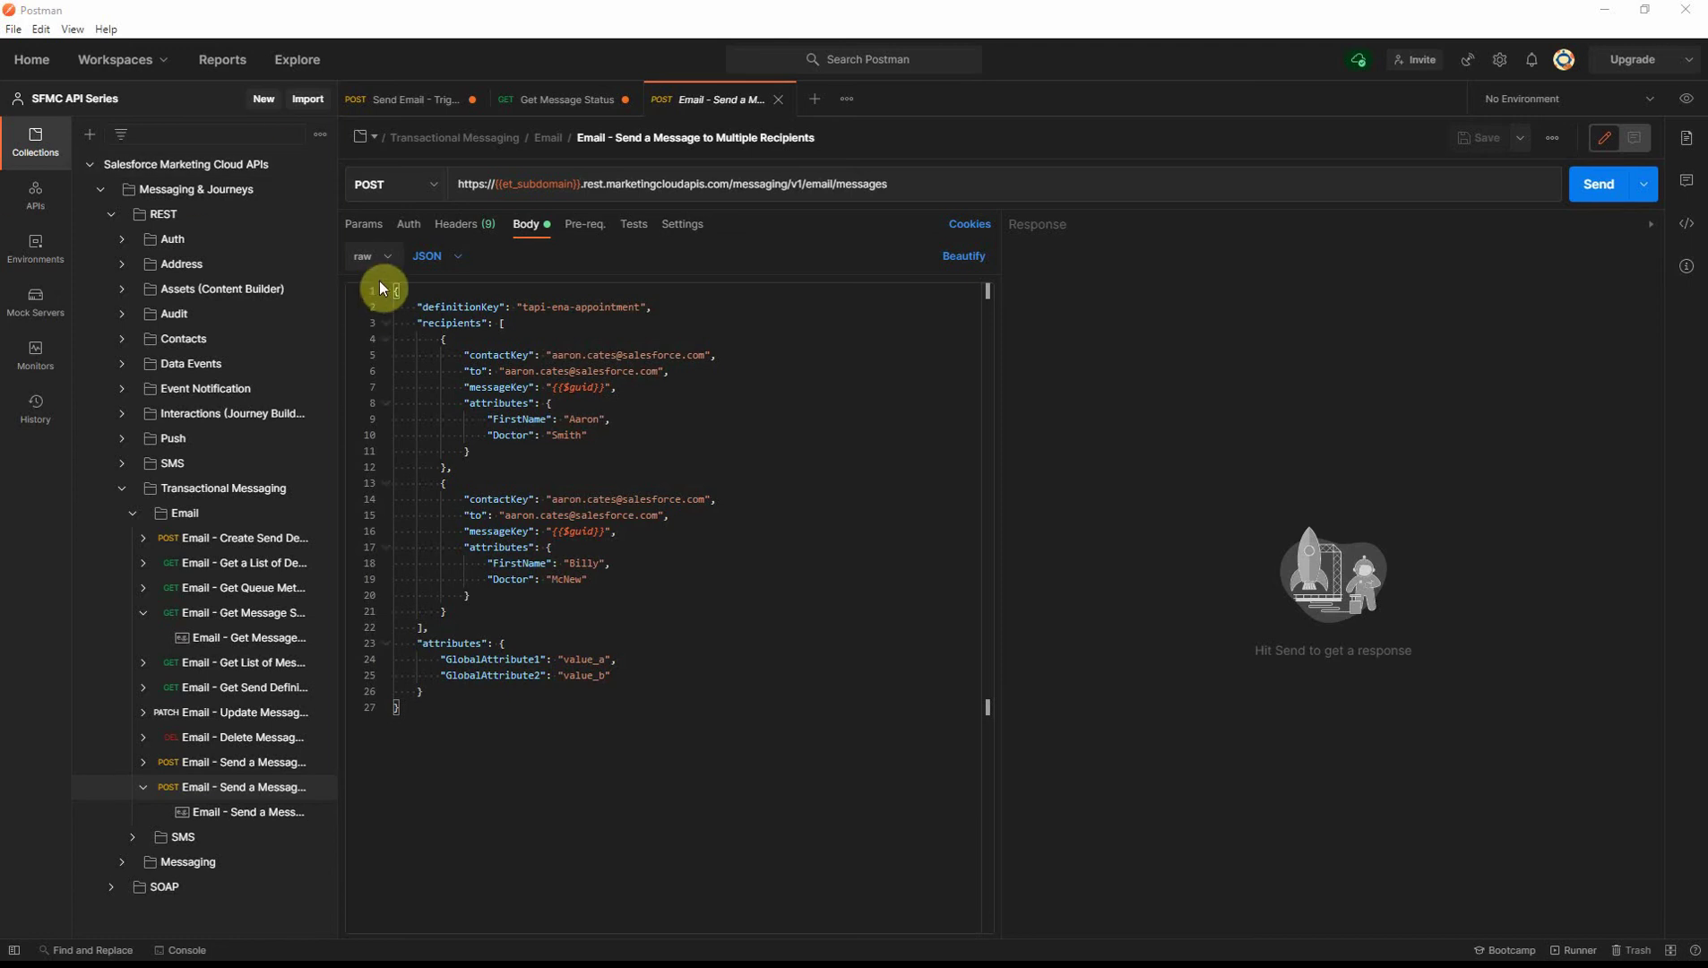
# Step: Replace the sample body with JSON using definitionKey TSJ_Test_EmailSend1 and three recipients, each with contact key, email address, first and last name
pyautogui.moveTo(392, 295); pyautogui.dragTo(495, 720)
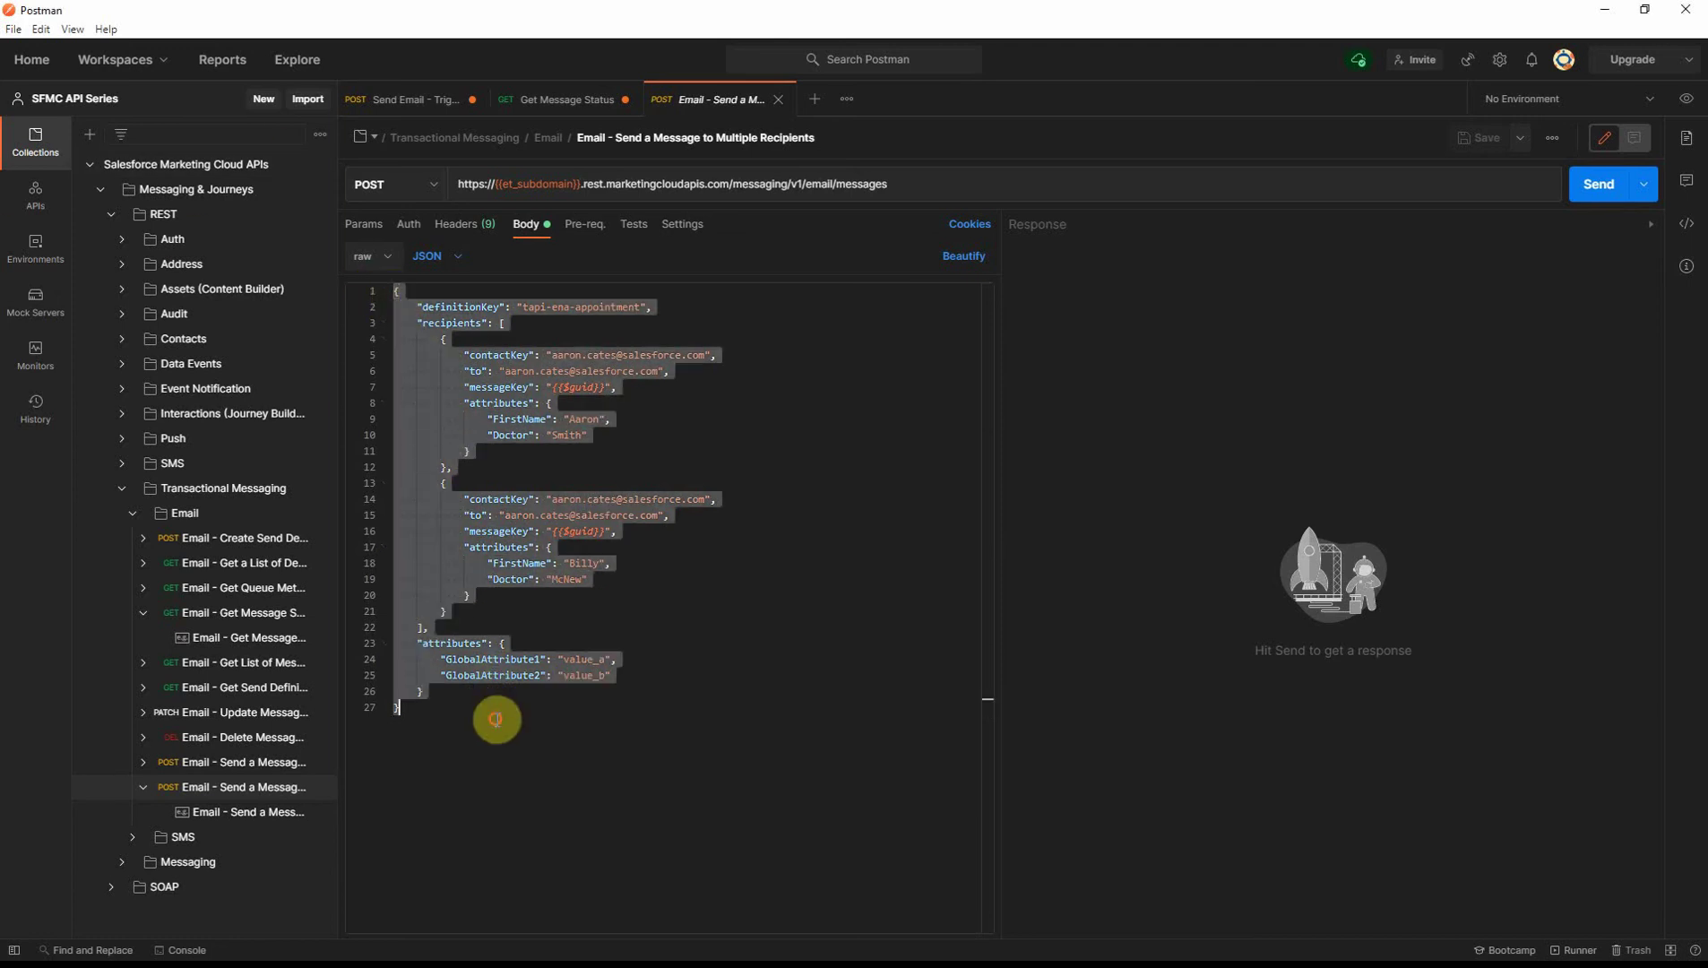
pyautogui.hotkey('ctrl', 'v')
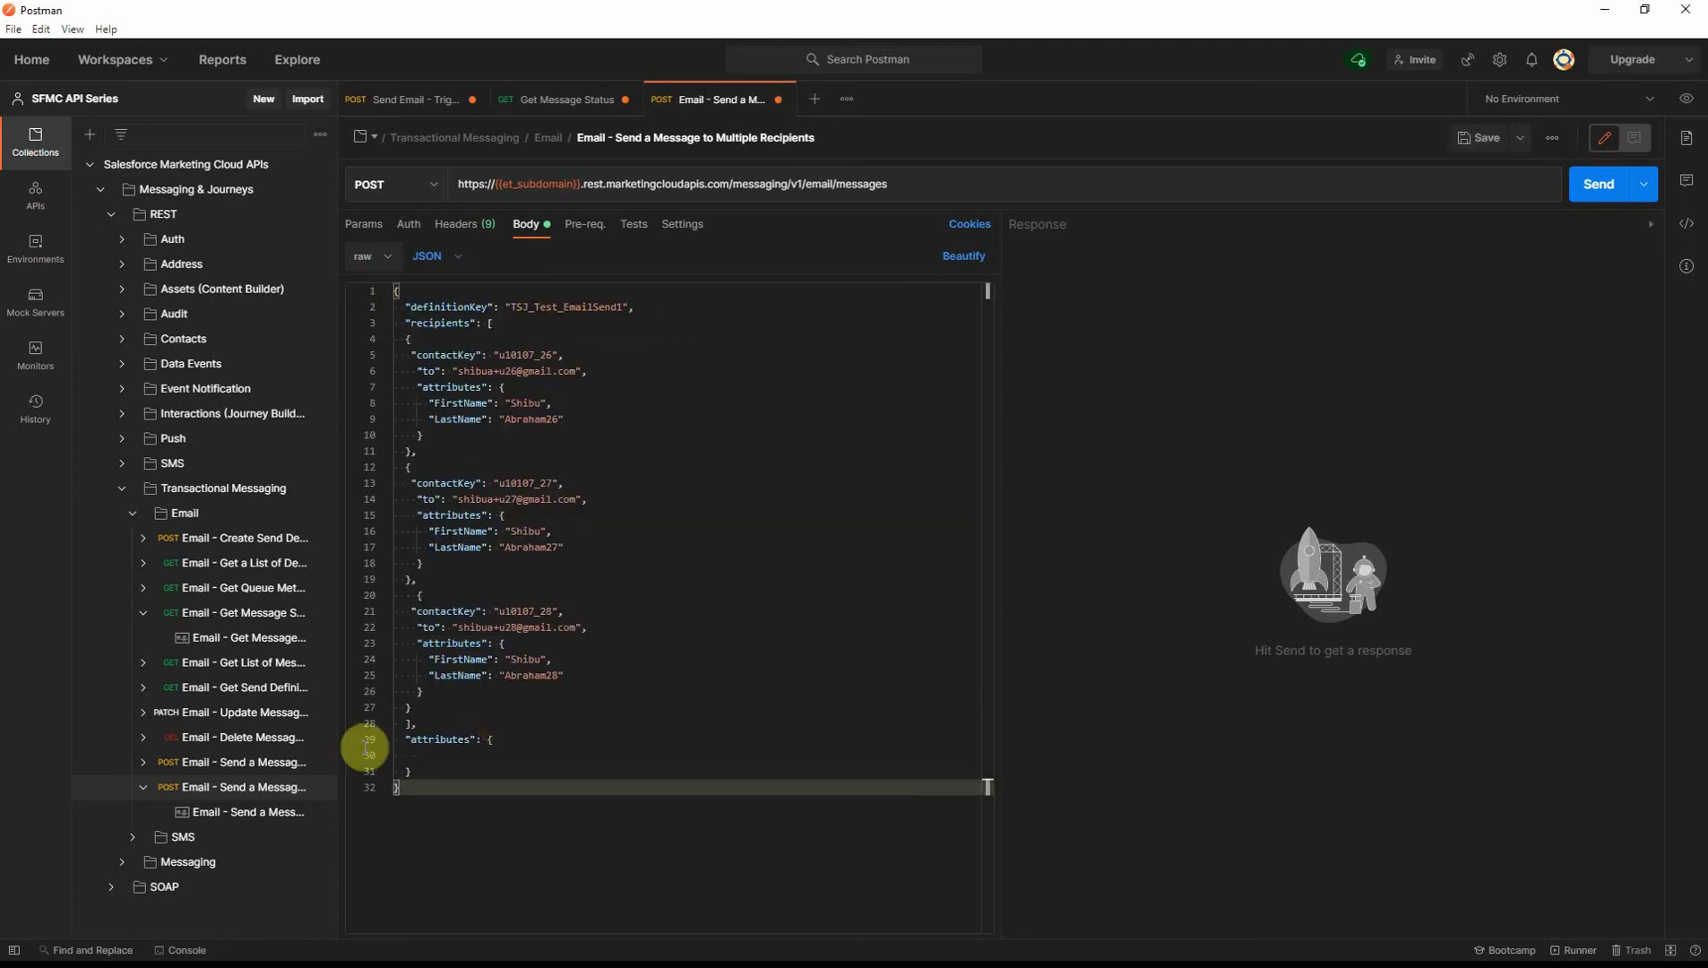
pyautogui.click(523, 322)
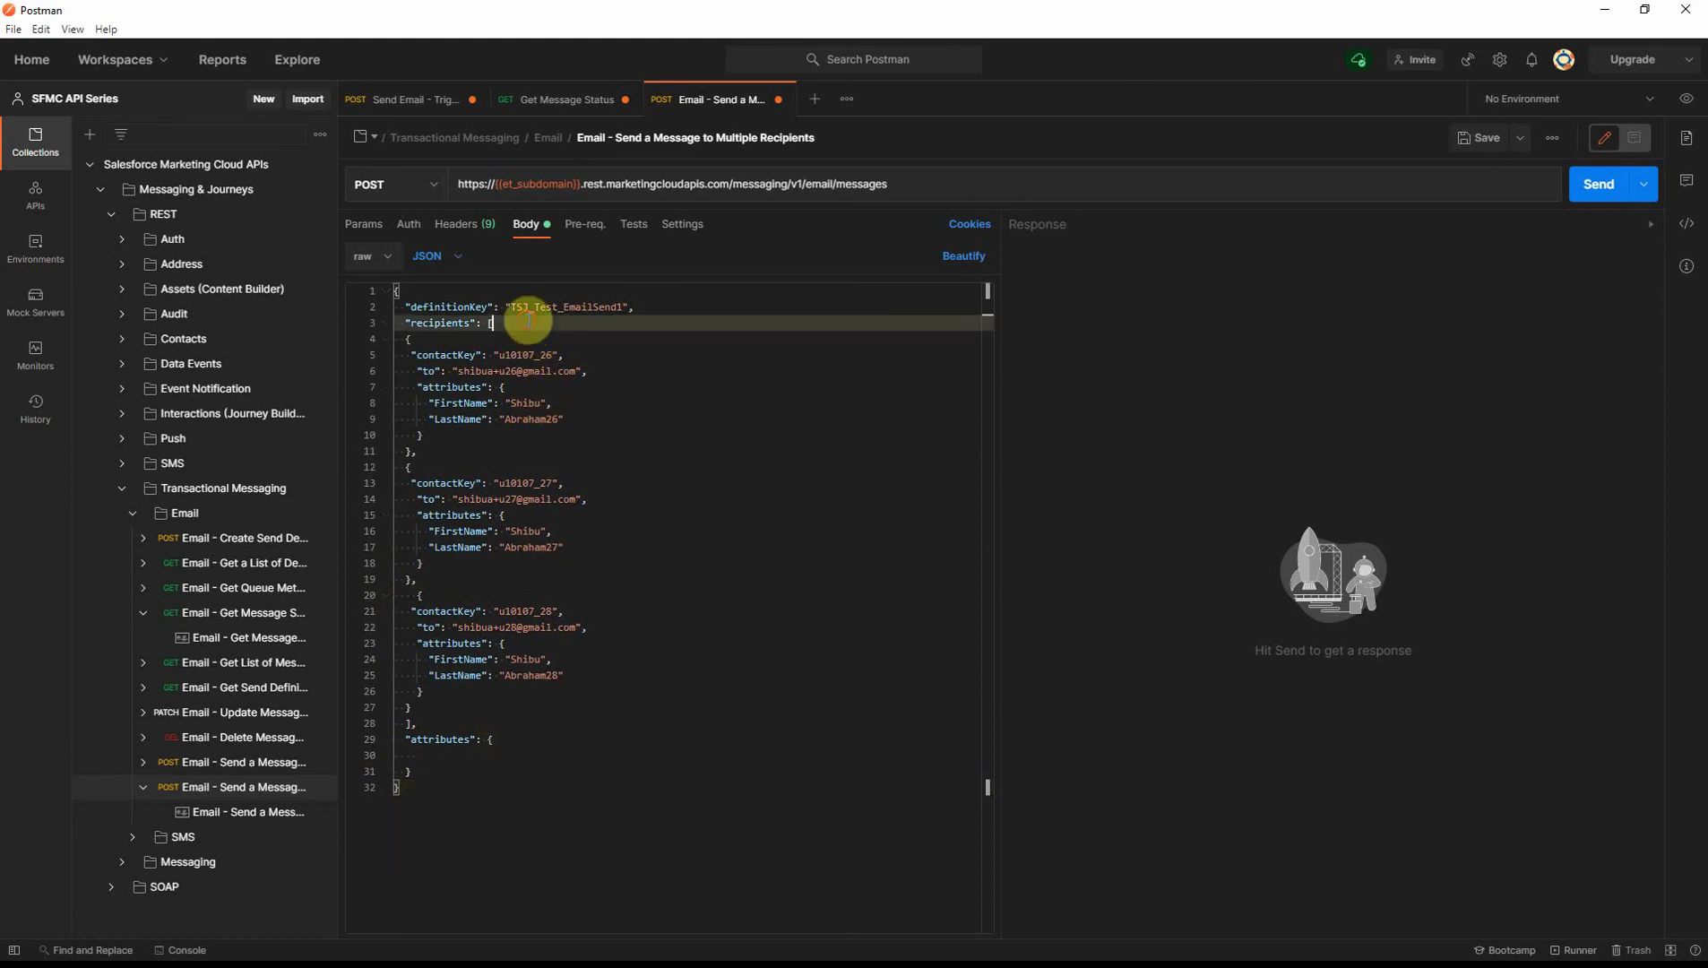
pyautogui.moveTo(510, 307); pyautogui.dragTo(625, 307)
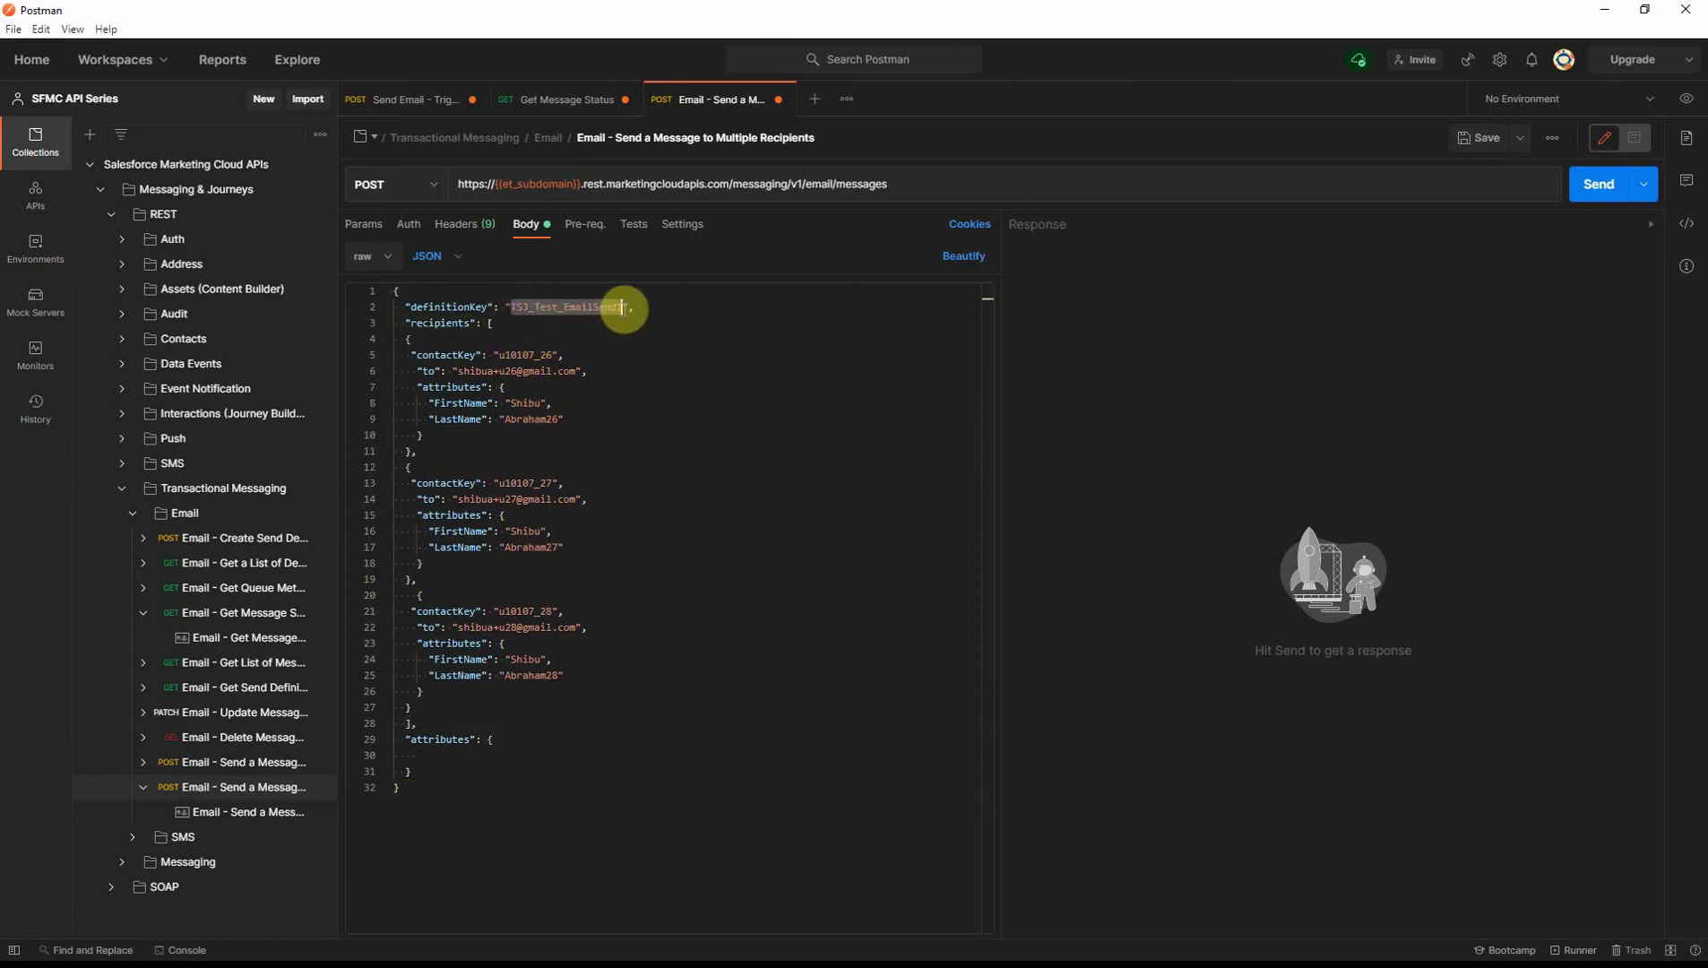
pyautogui.click(623, 369)
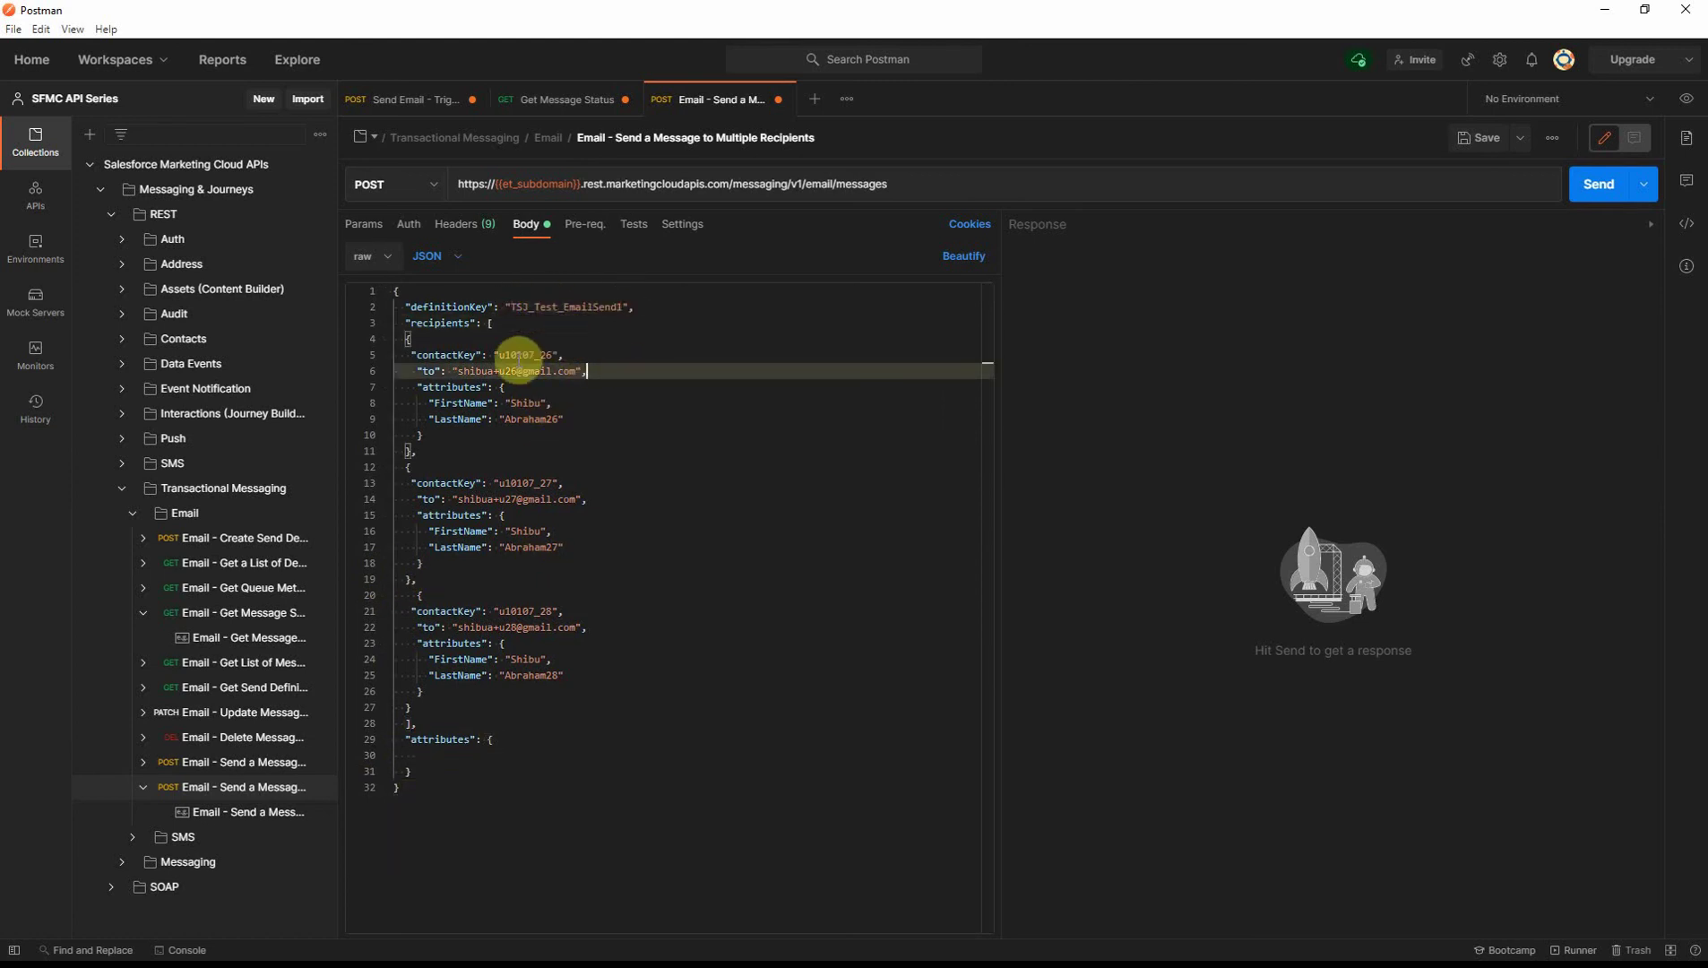
pyautogui.click(504, 433)
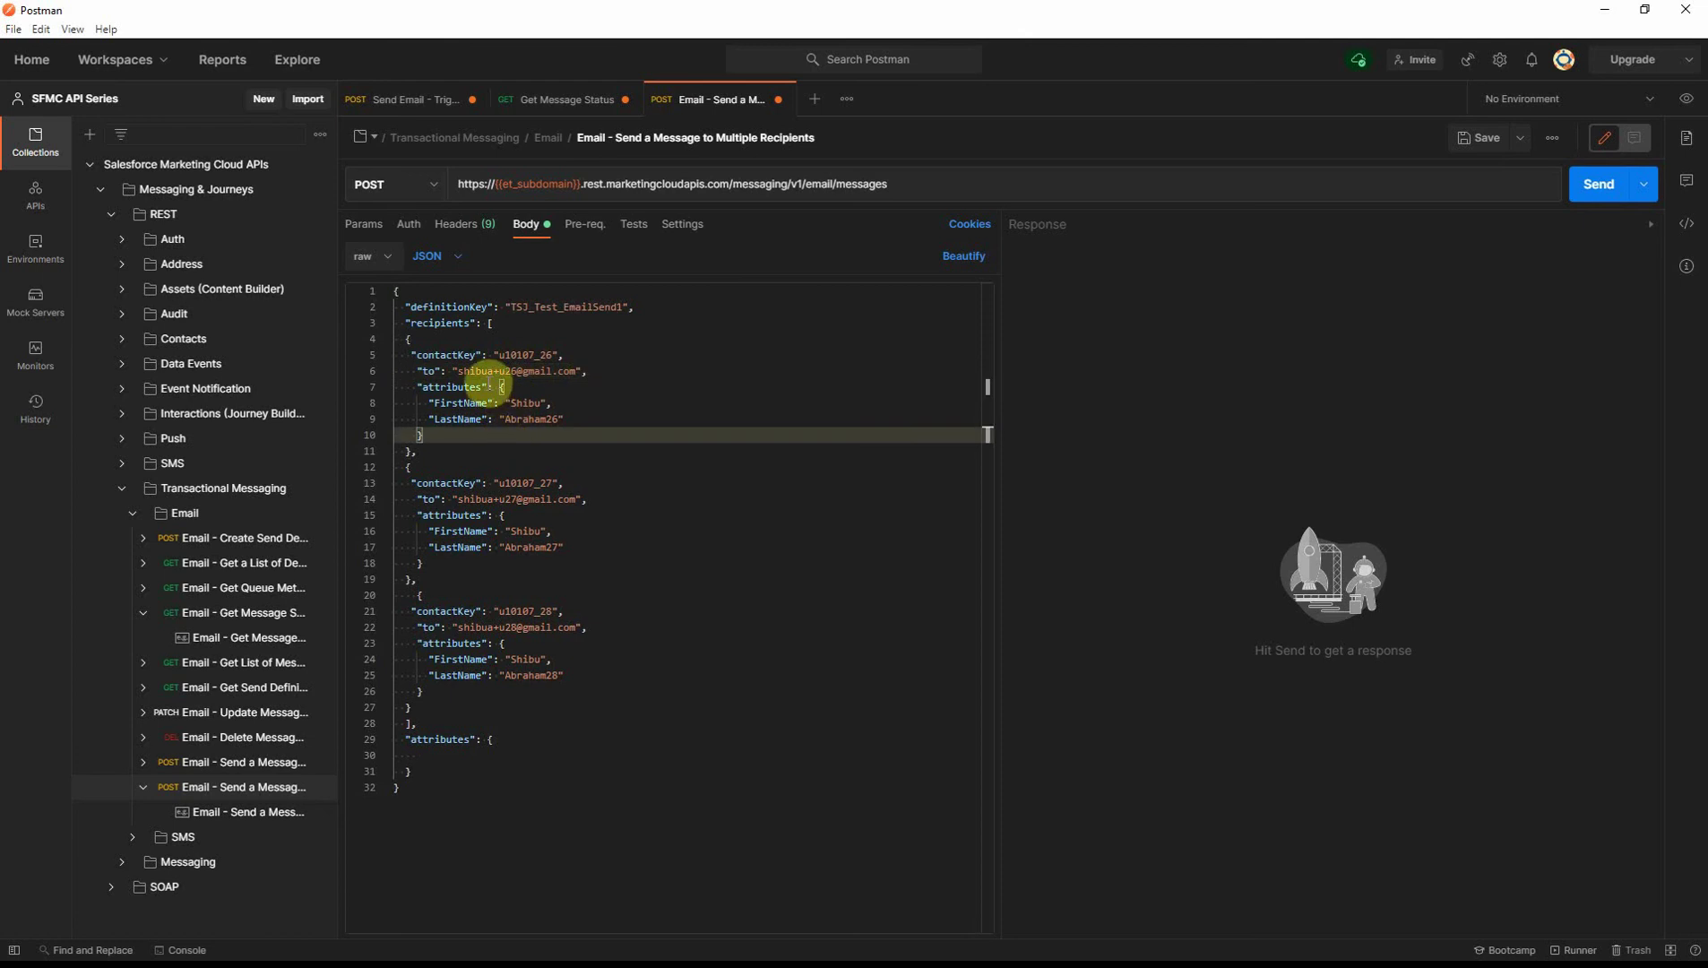
pyautogui.click(465, 515)
pyautogui.click(503, 643)
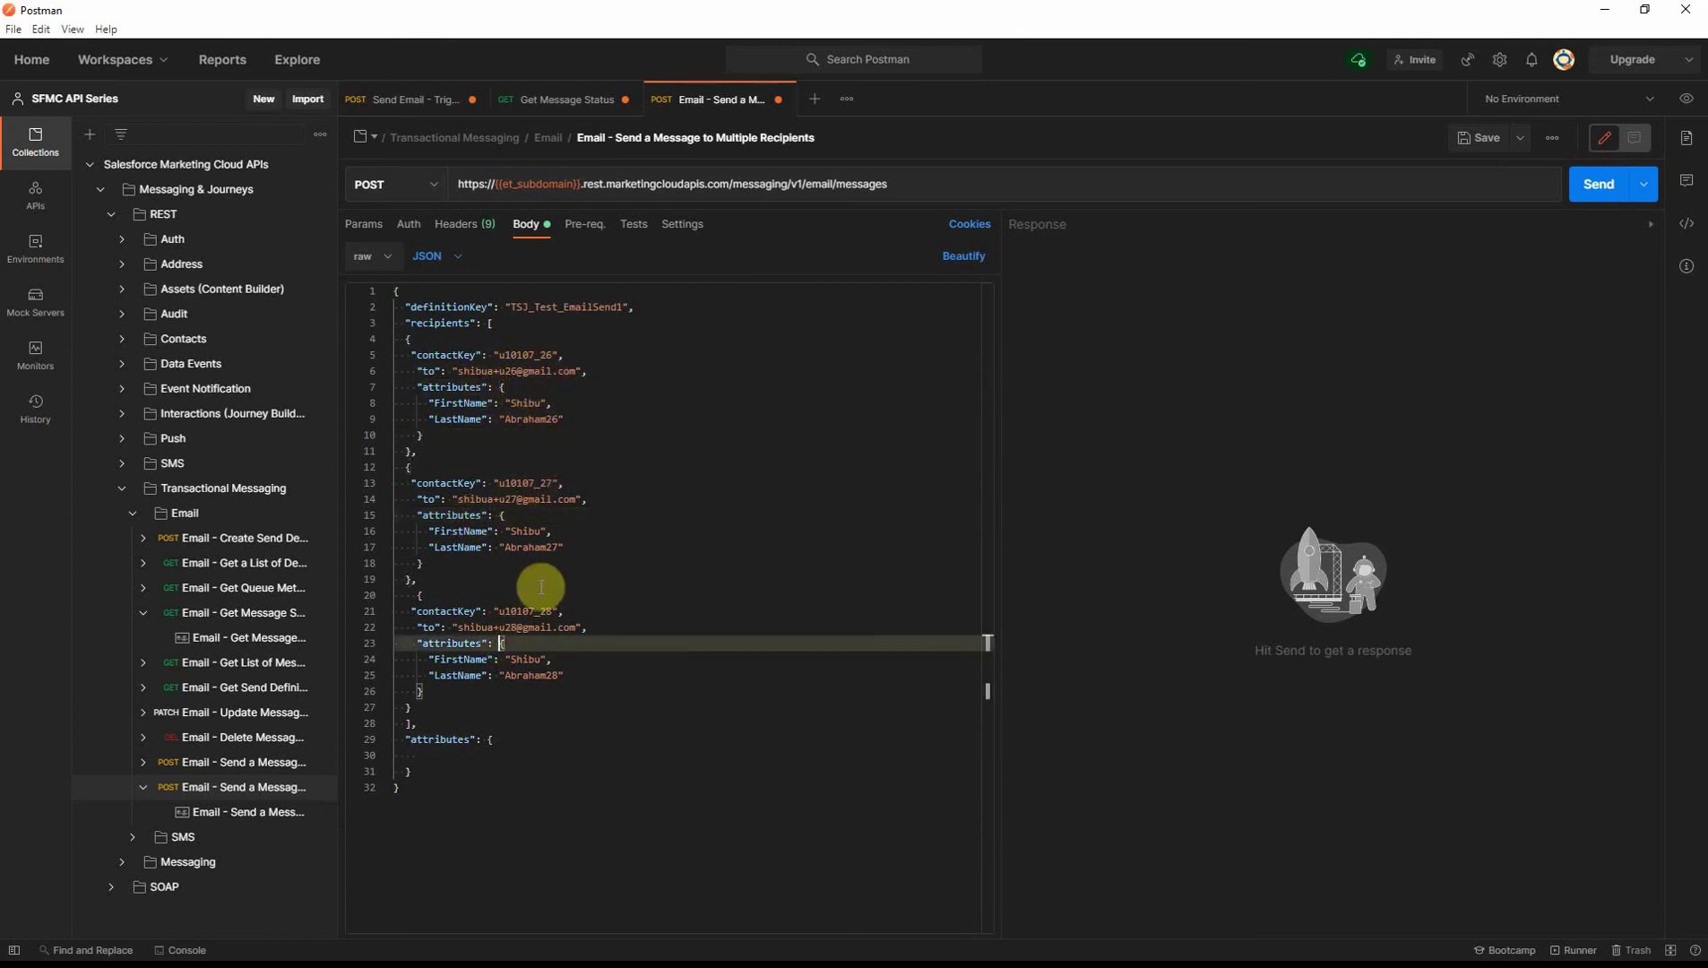
pyautogui.click(564, 690)
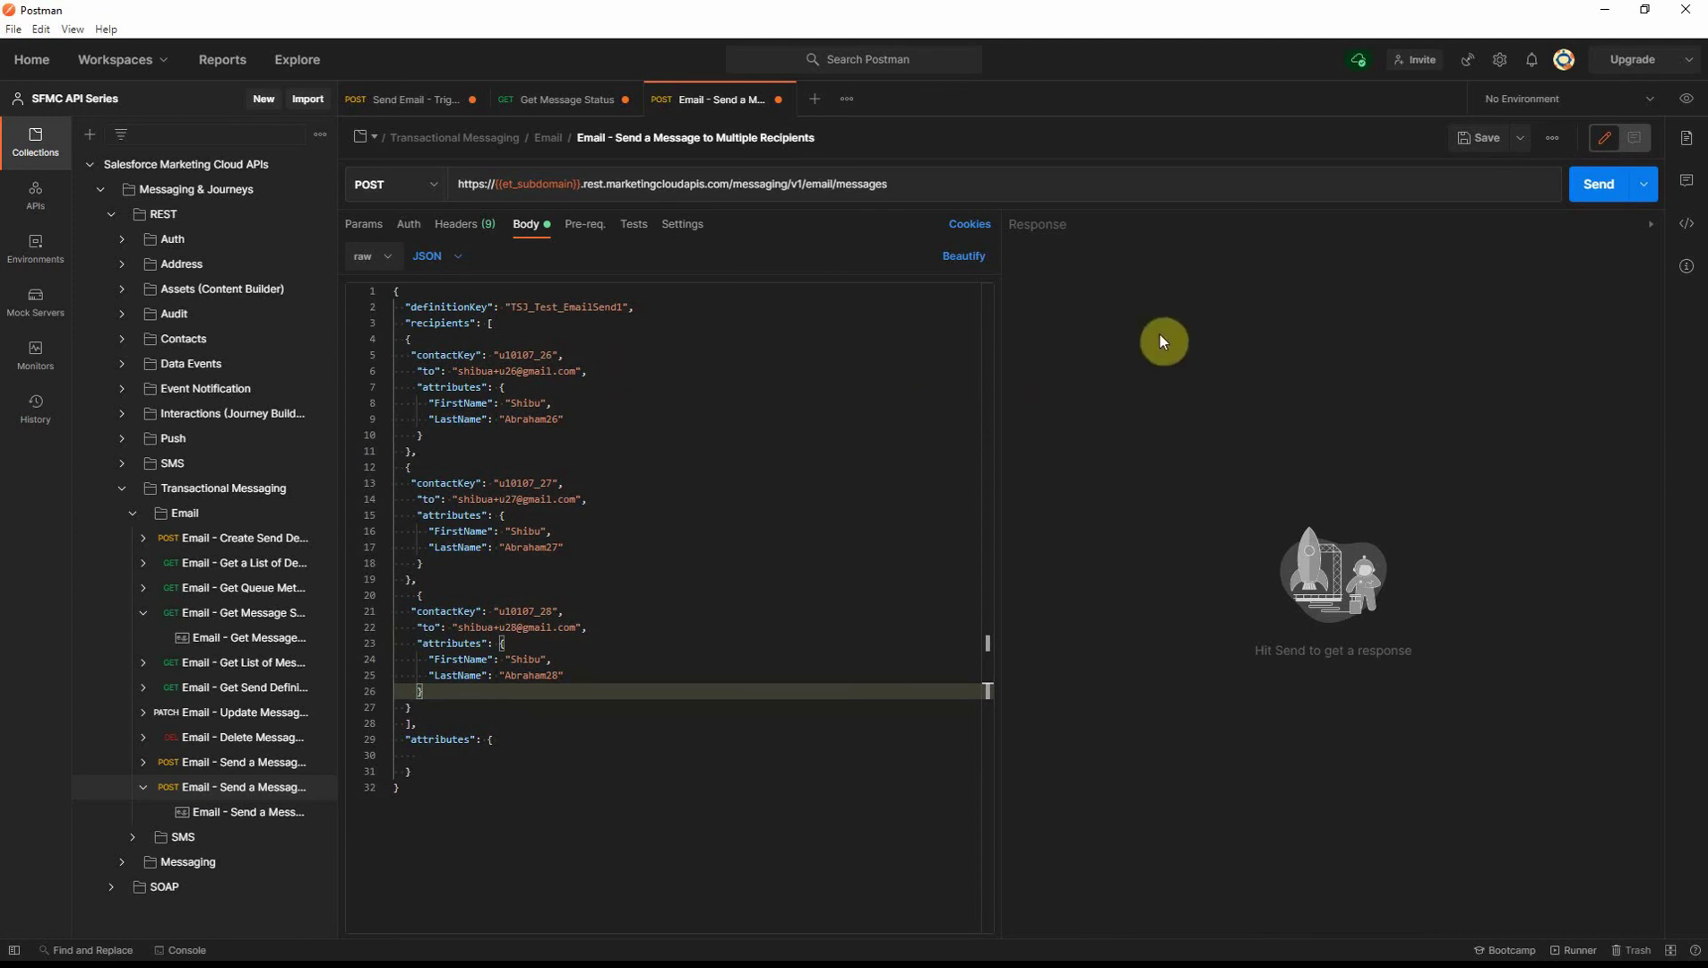
# Step: Send the multiple-recipient email request and copy the first recipient's messageKey from the response
pyautogui.click(1591, 196)
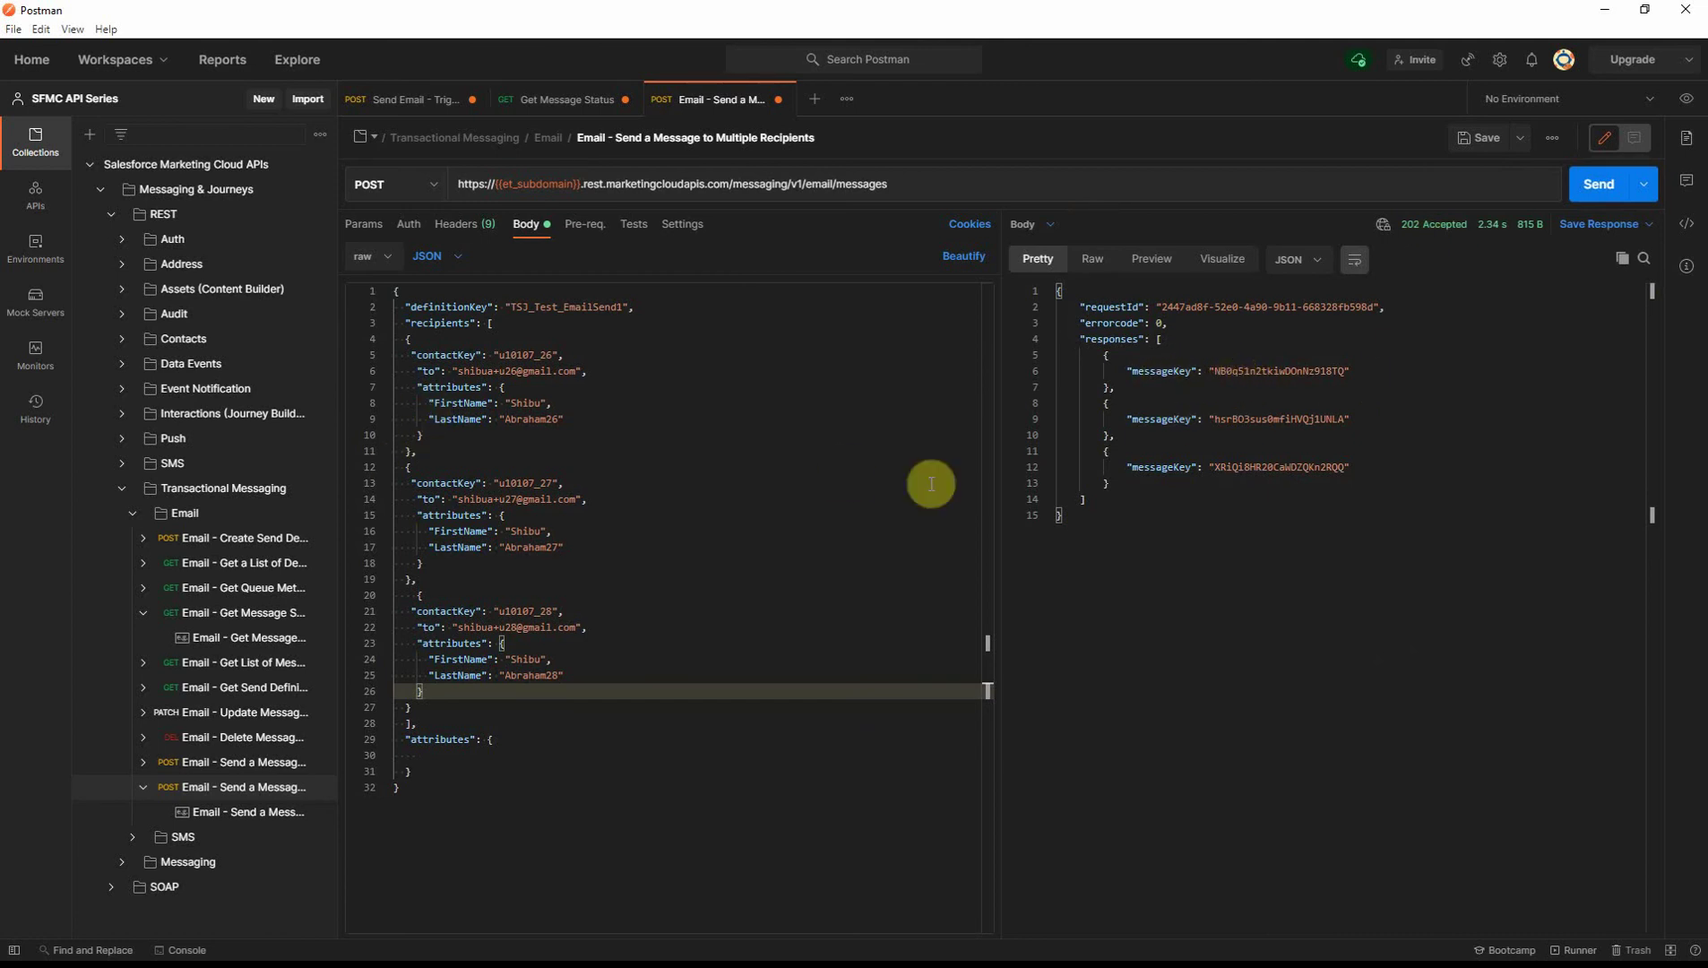
pyautogui.doubleClick(1247, 371)
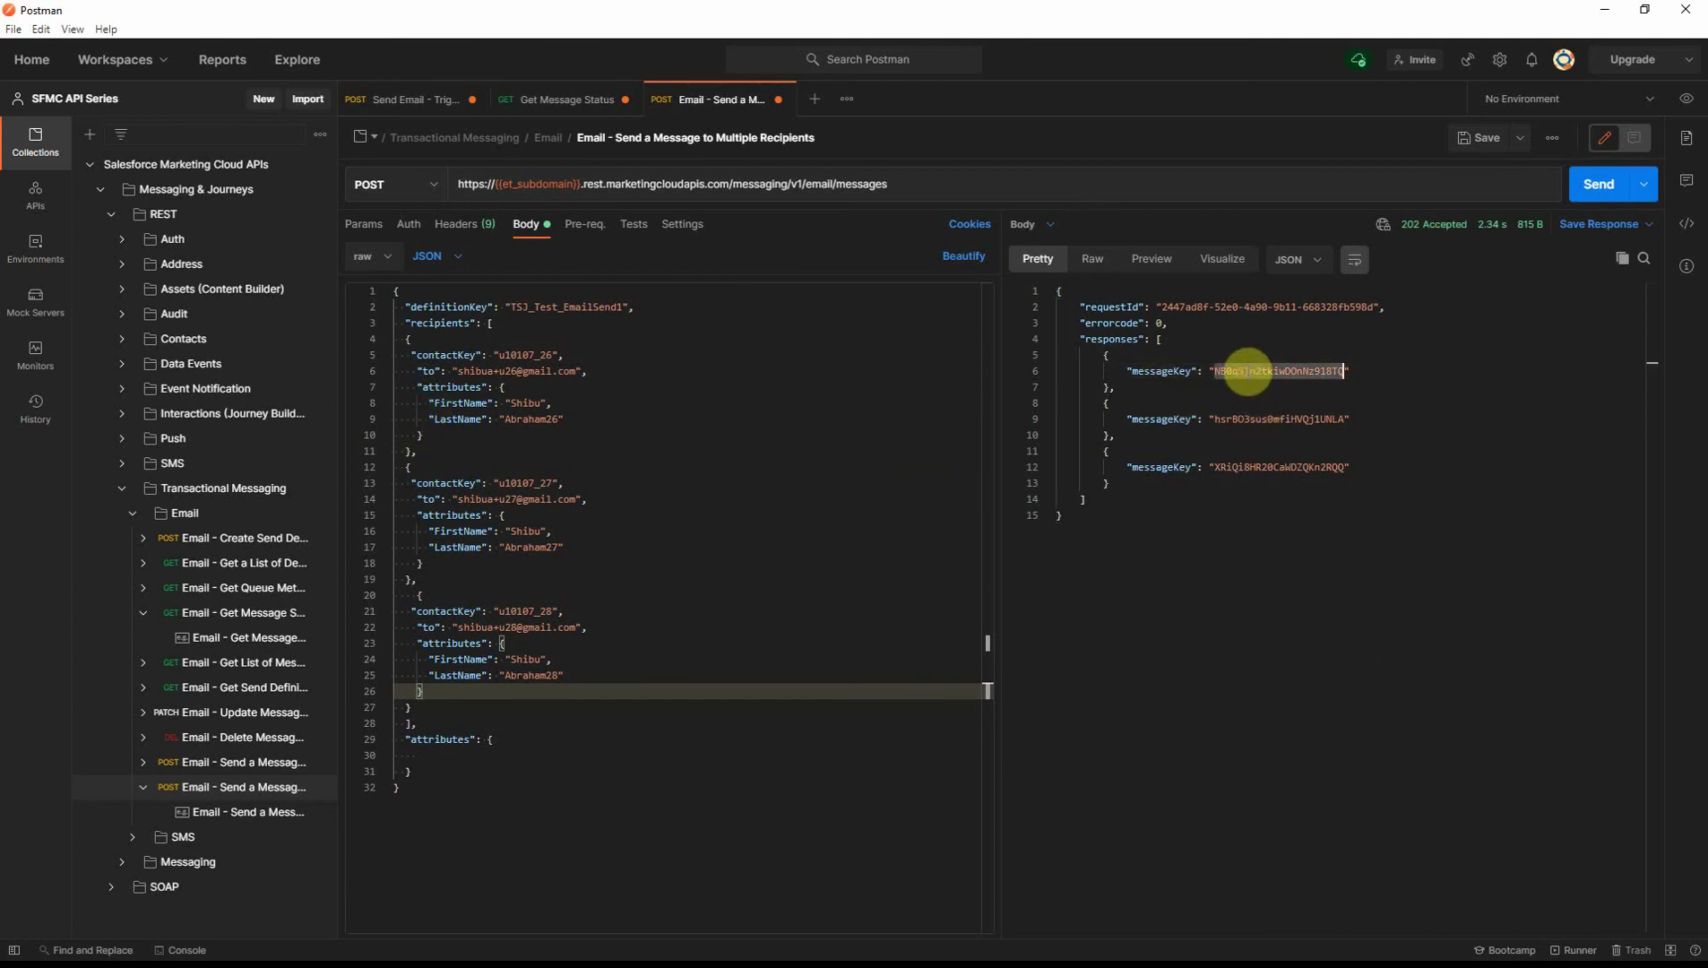
pyautogui.rightClick(1248, 371)
pyautogui.click(1281, 460)
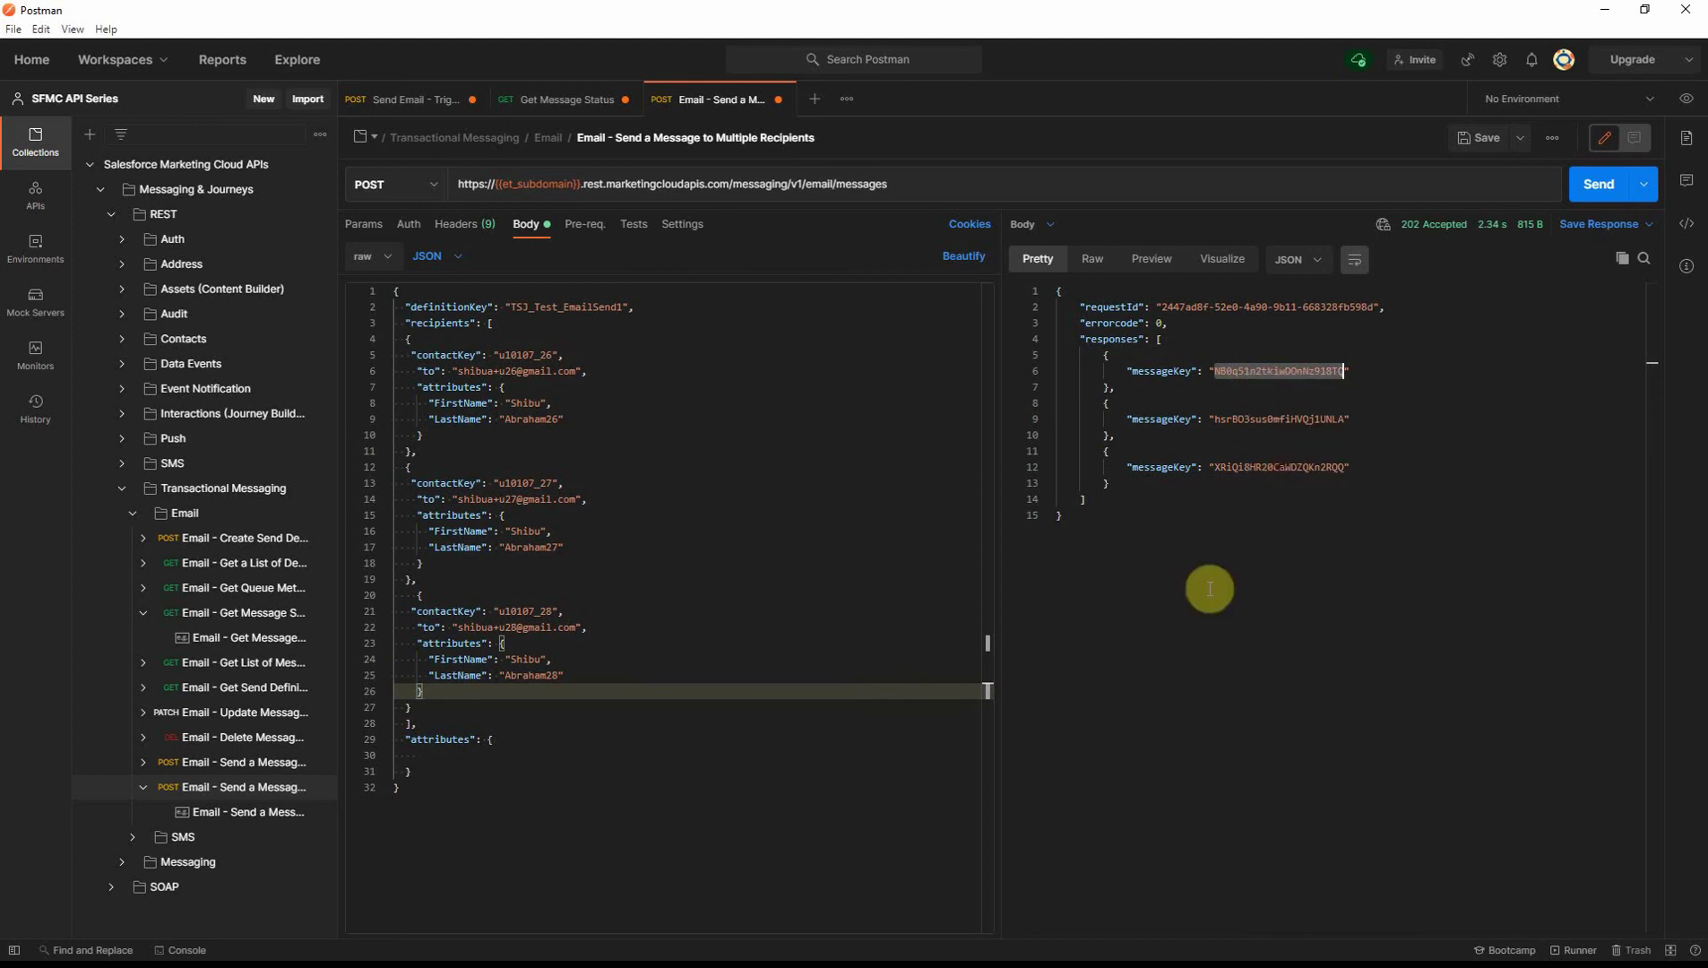
# Step: Open the Email - Get Message Send Status for Recipient request, replace {{messageKey}} in its URL with the copied key, and send it
pyautogui.click(246, 616)
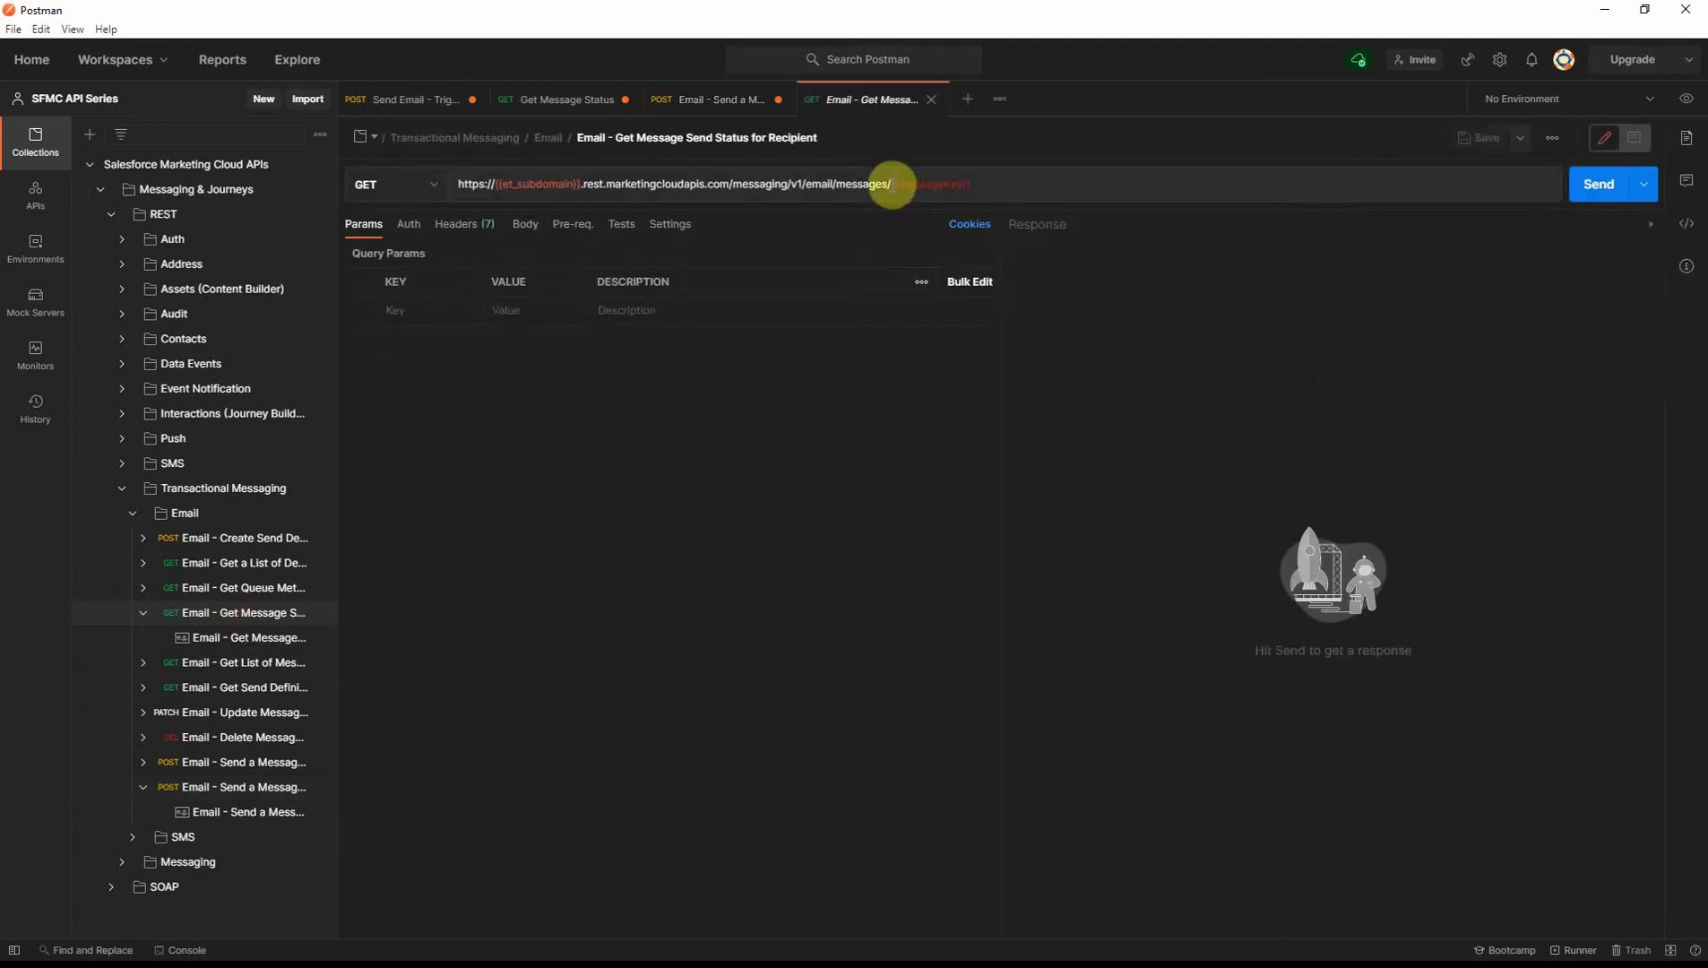
pyautogui.moveTo(889, 183); pyautogui.dragTo(1002, 186)
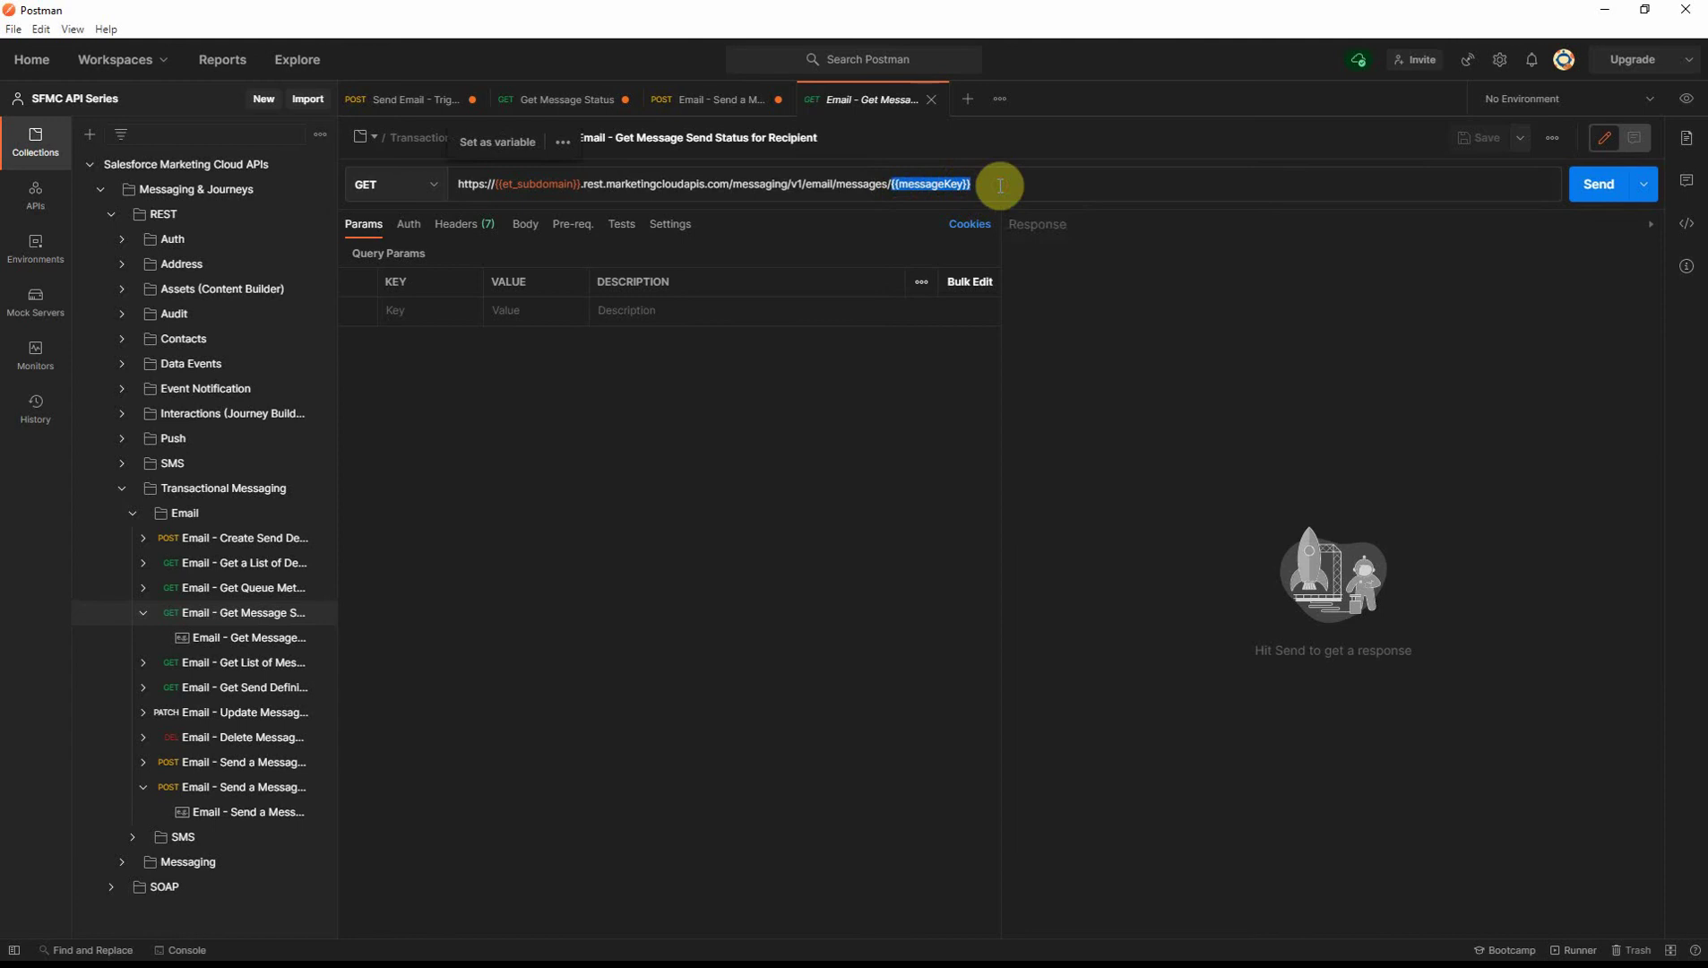
pyautogui.hotkey('ctrl', 'v')
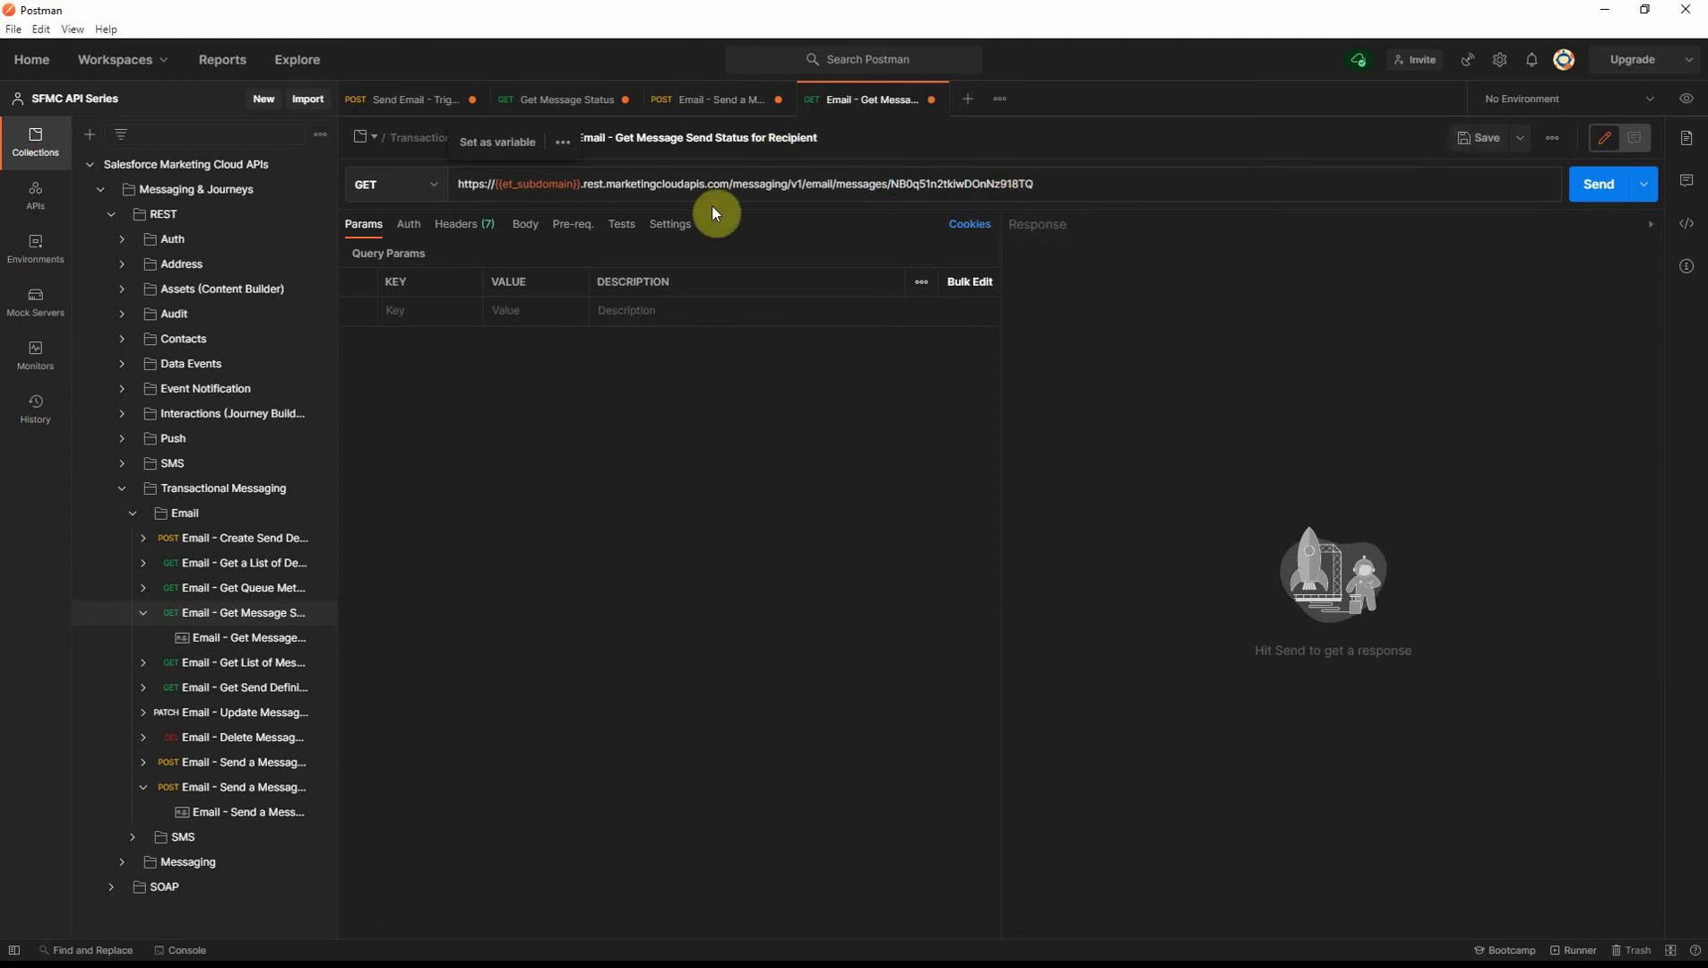
pyautogui.click(1590, 188)
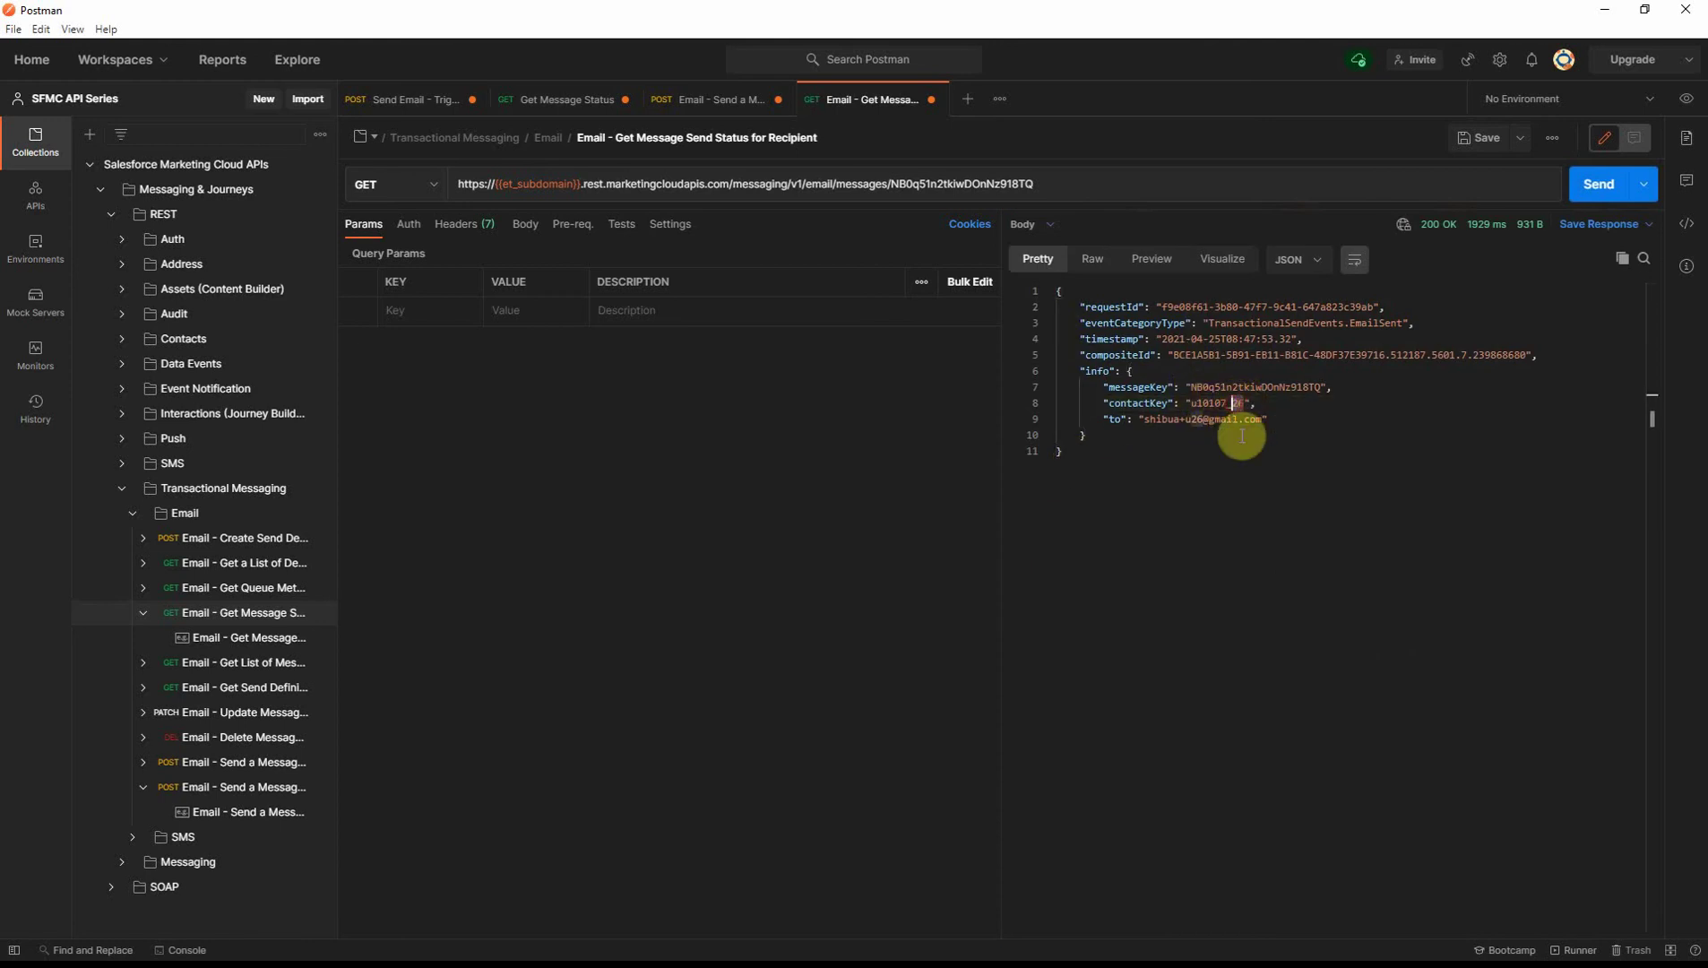
pyautogui.click(1239, 463)
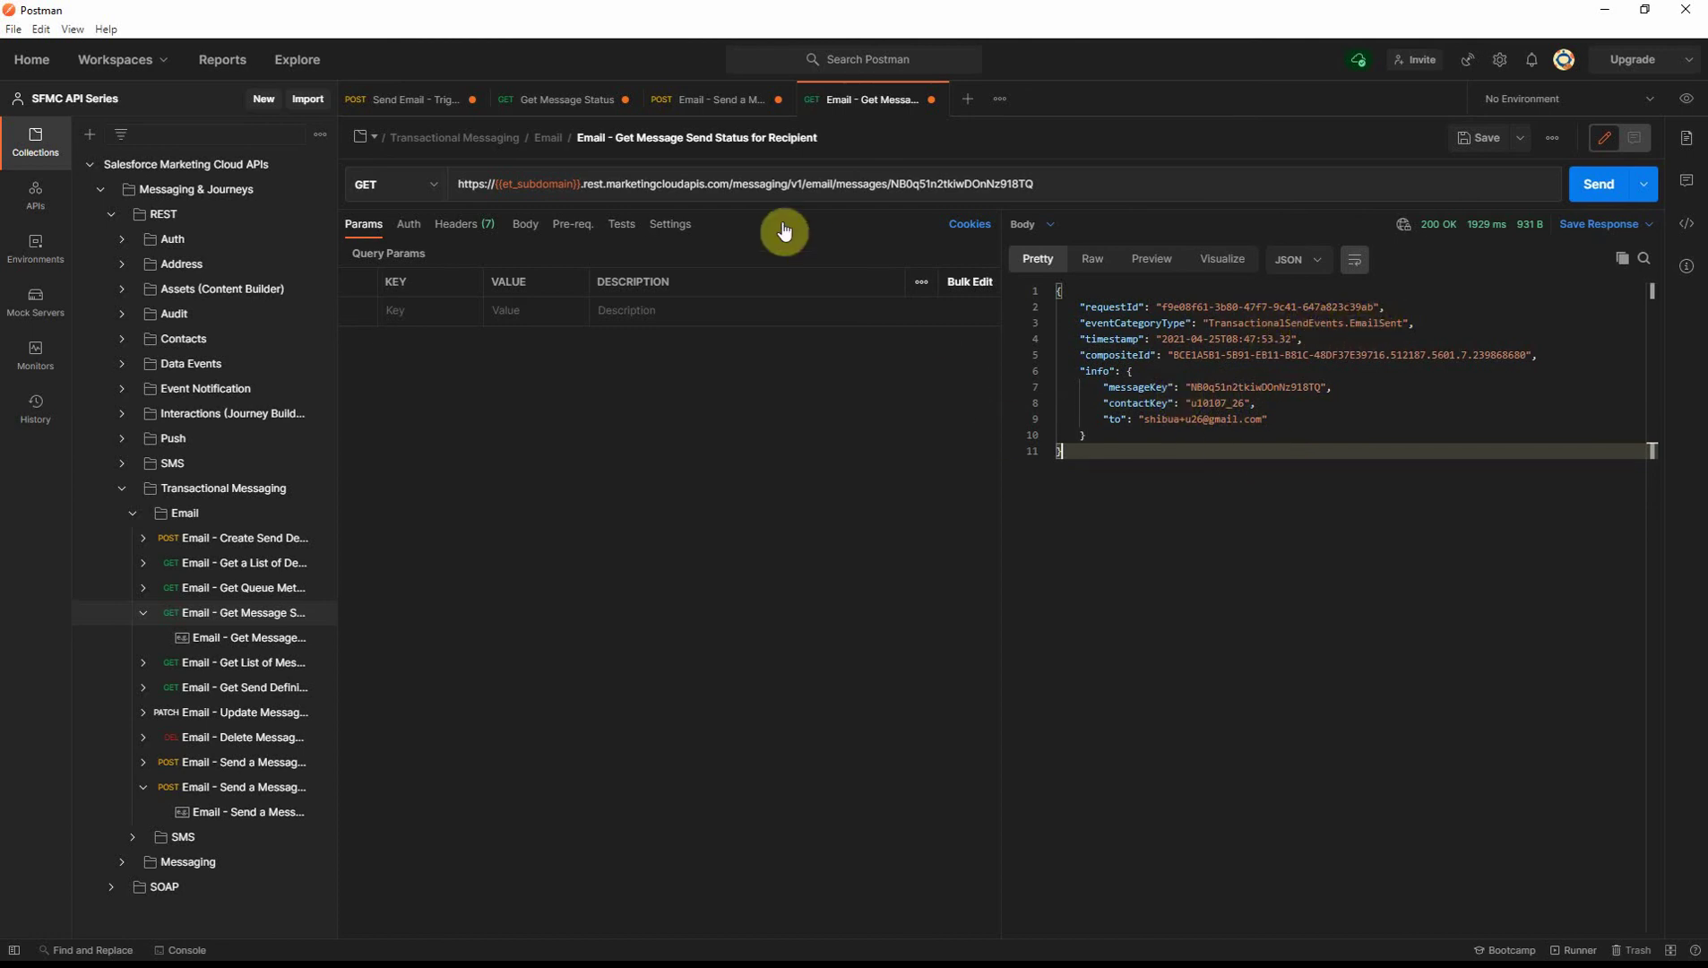
# Step: Copy the third recipient's messageKey from the multiple-recipient response into the Get Message Send Status URL and send the status request
pyautogui.click(731, 99)
pyautogui.doubleClick(1266, 466)
pyautogui.hotkey('ctrl', 'c')
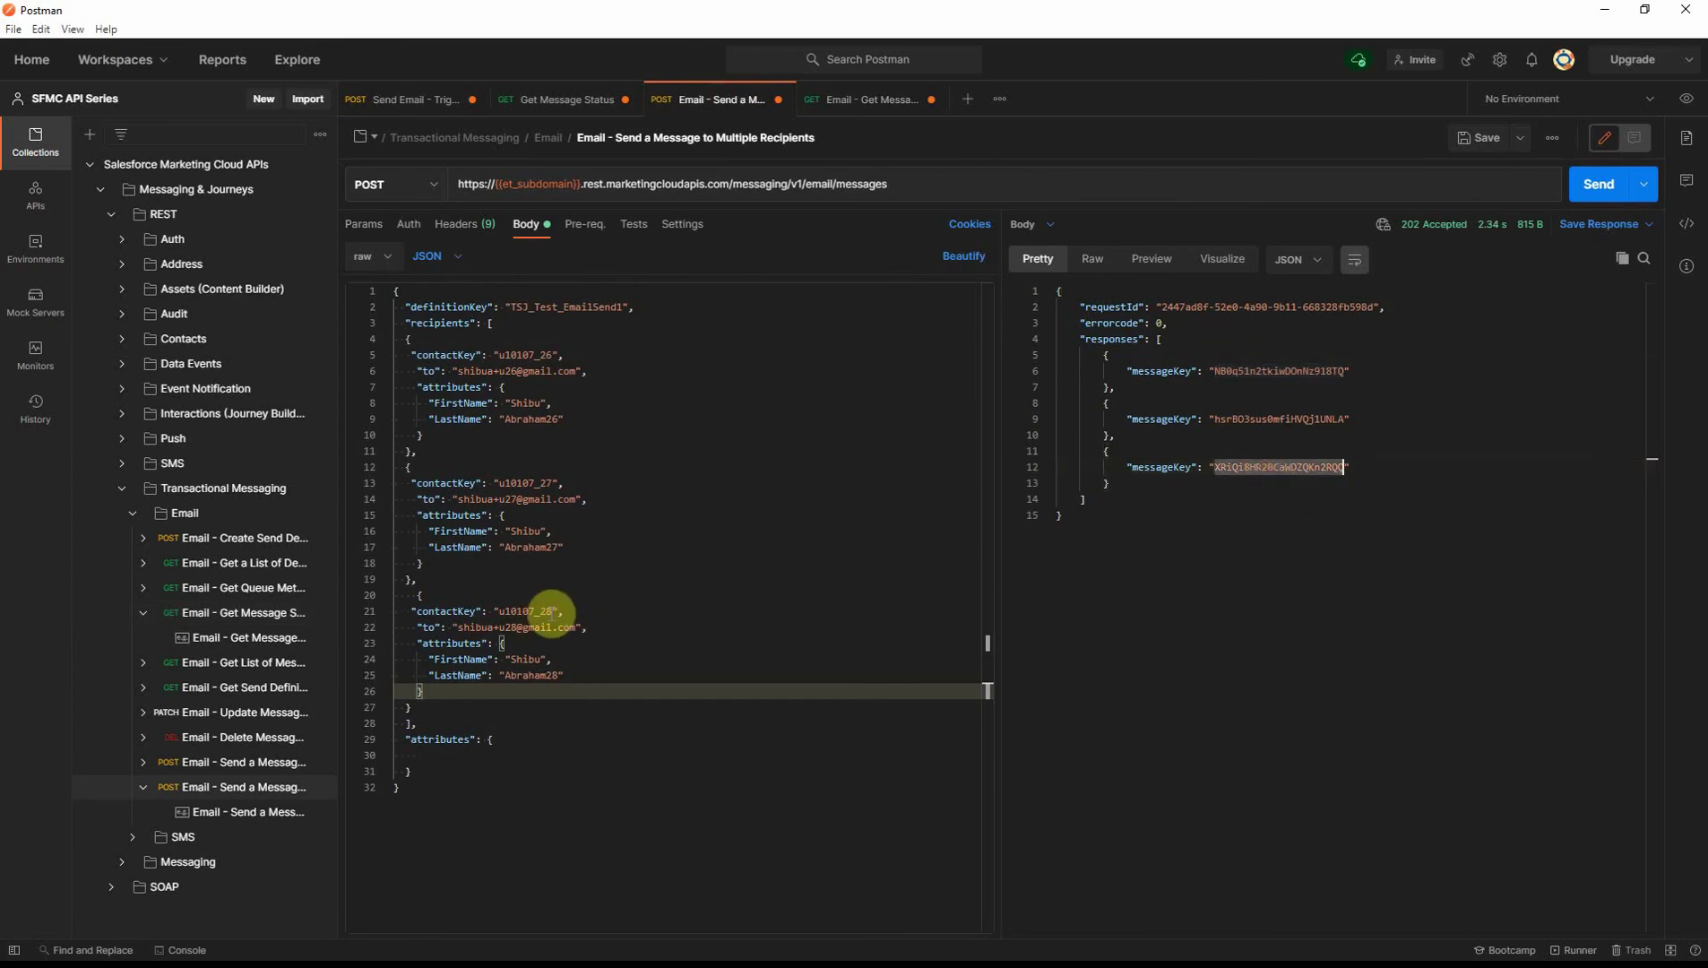
pyautogui.click(872, 99)
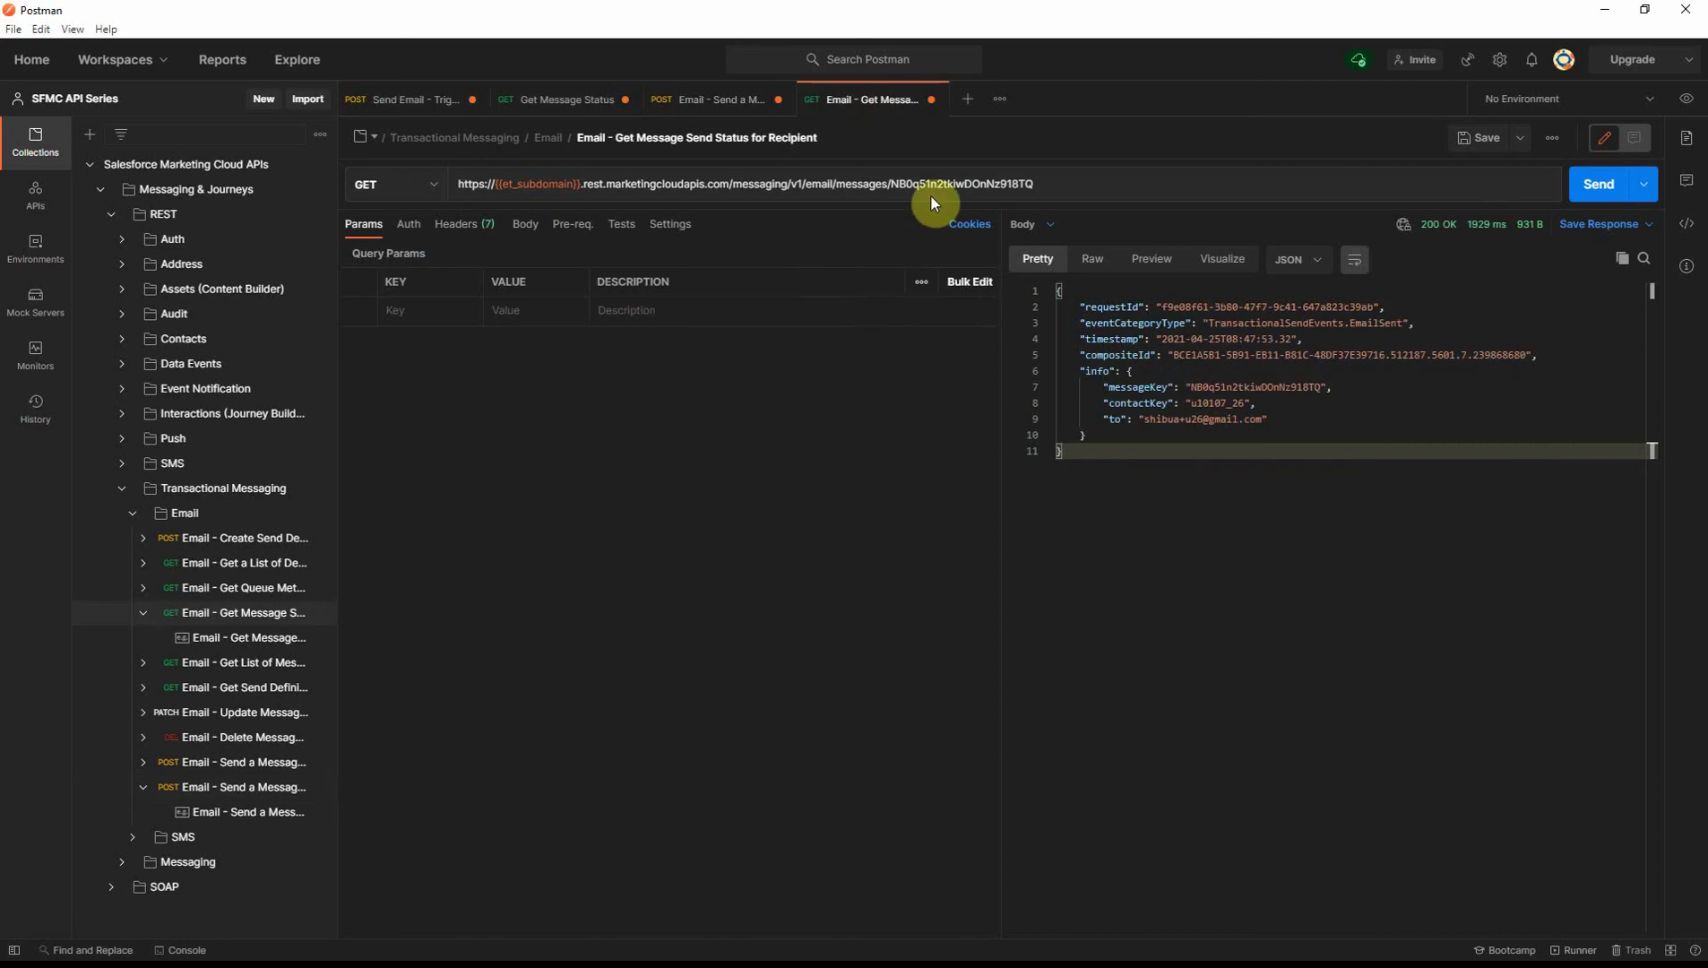
pyautogui.moveTo(893, 183); pyautogui.dragTo(1059, 184)
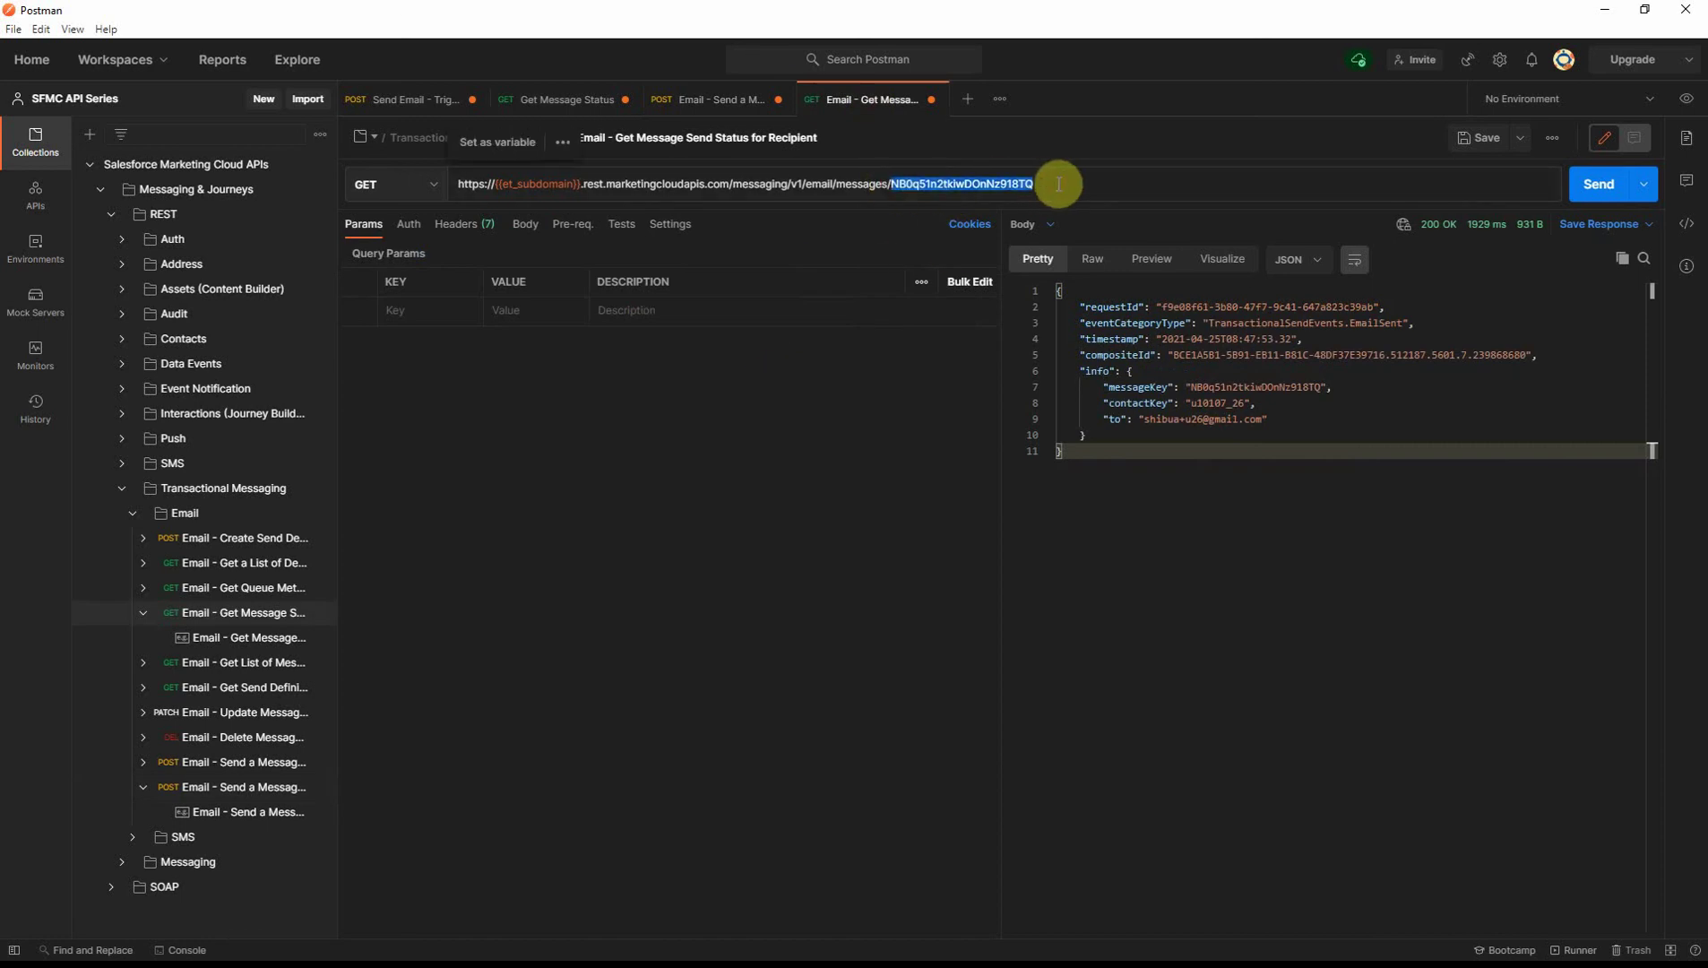
pyautogui.hotkey('ctrl', 'v')
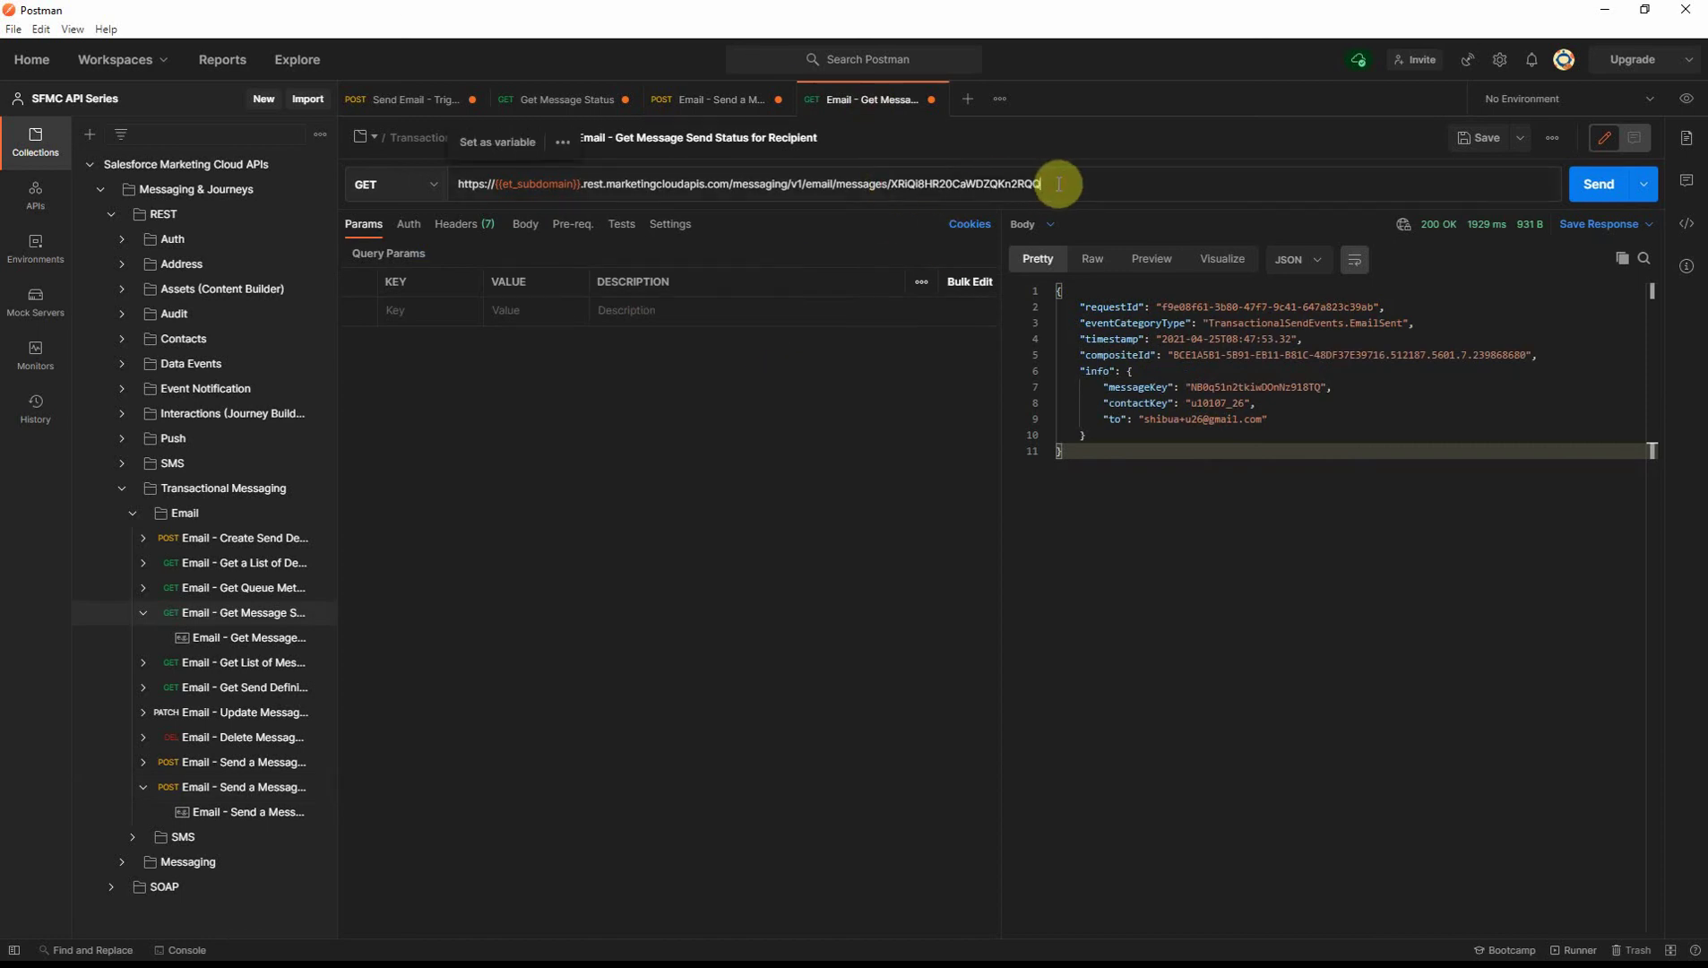
pyautogui.click(1596, 185)
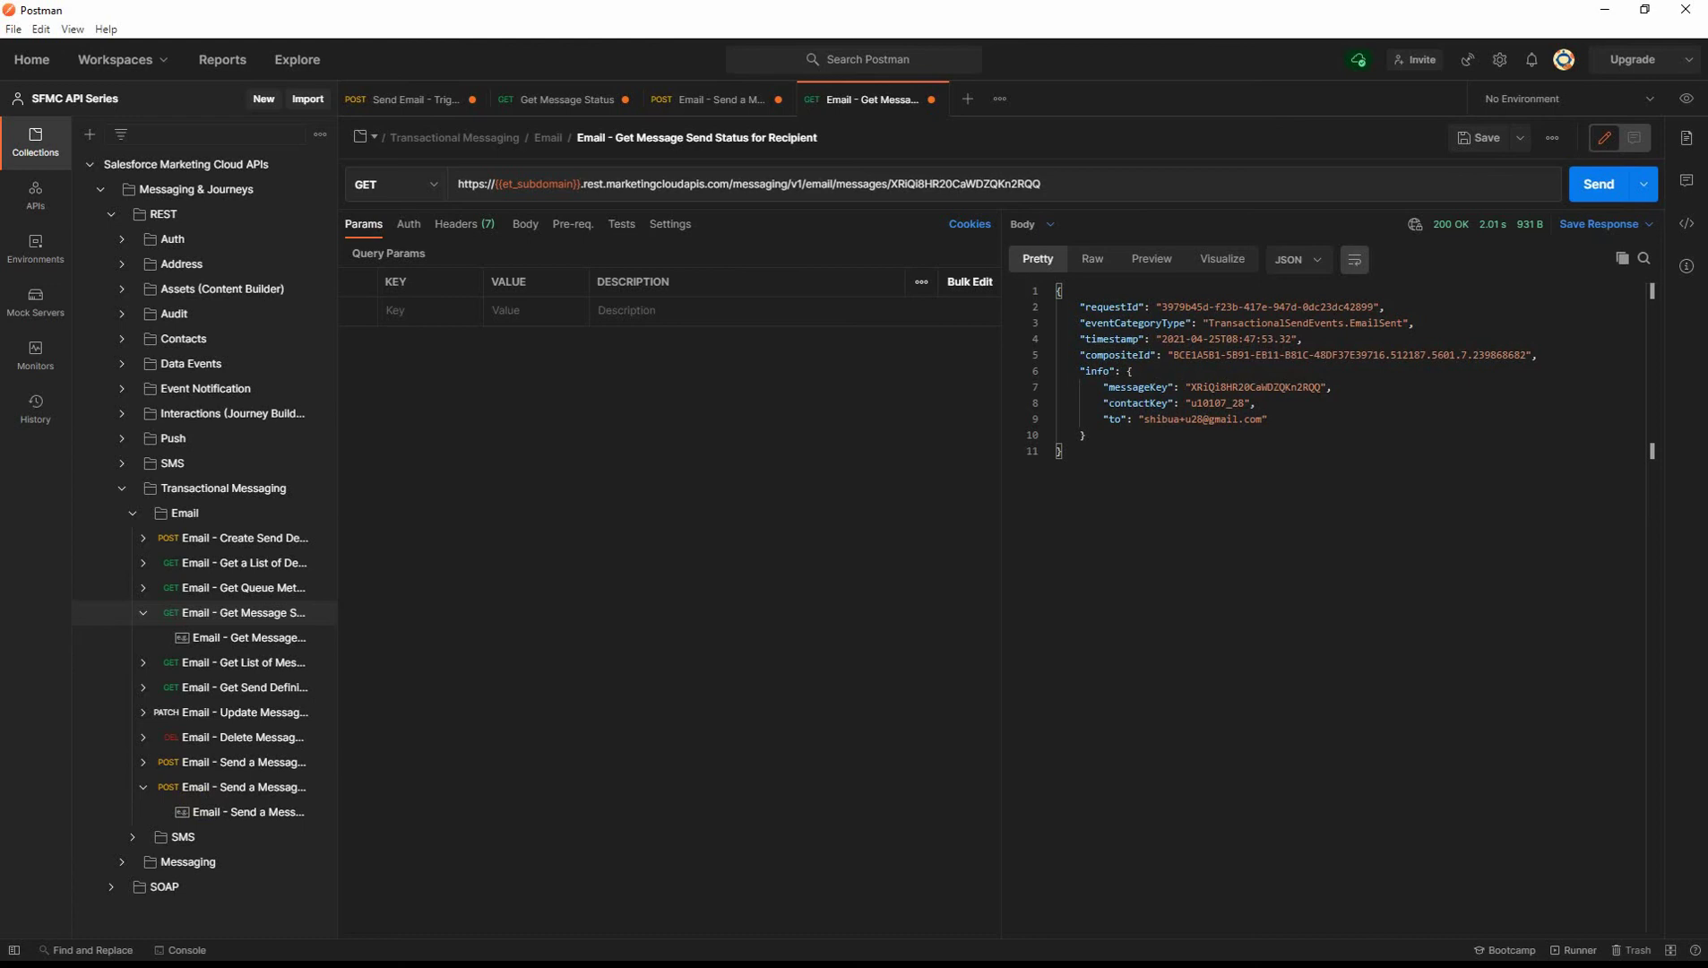
# Step: Switch to Contact Builder in the browser and refresh the TSJ_Email_Test_TriggeredSendDE records by starting and cancelling a new record
pyautogui.hotkey('alt', 'Tab')
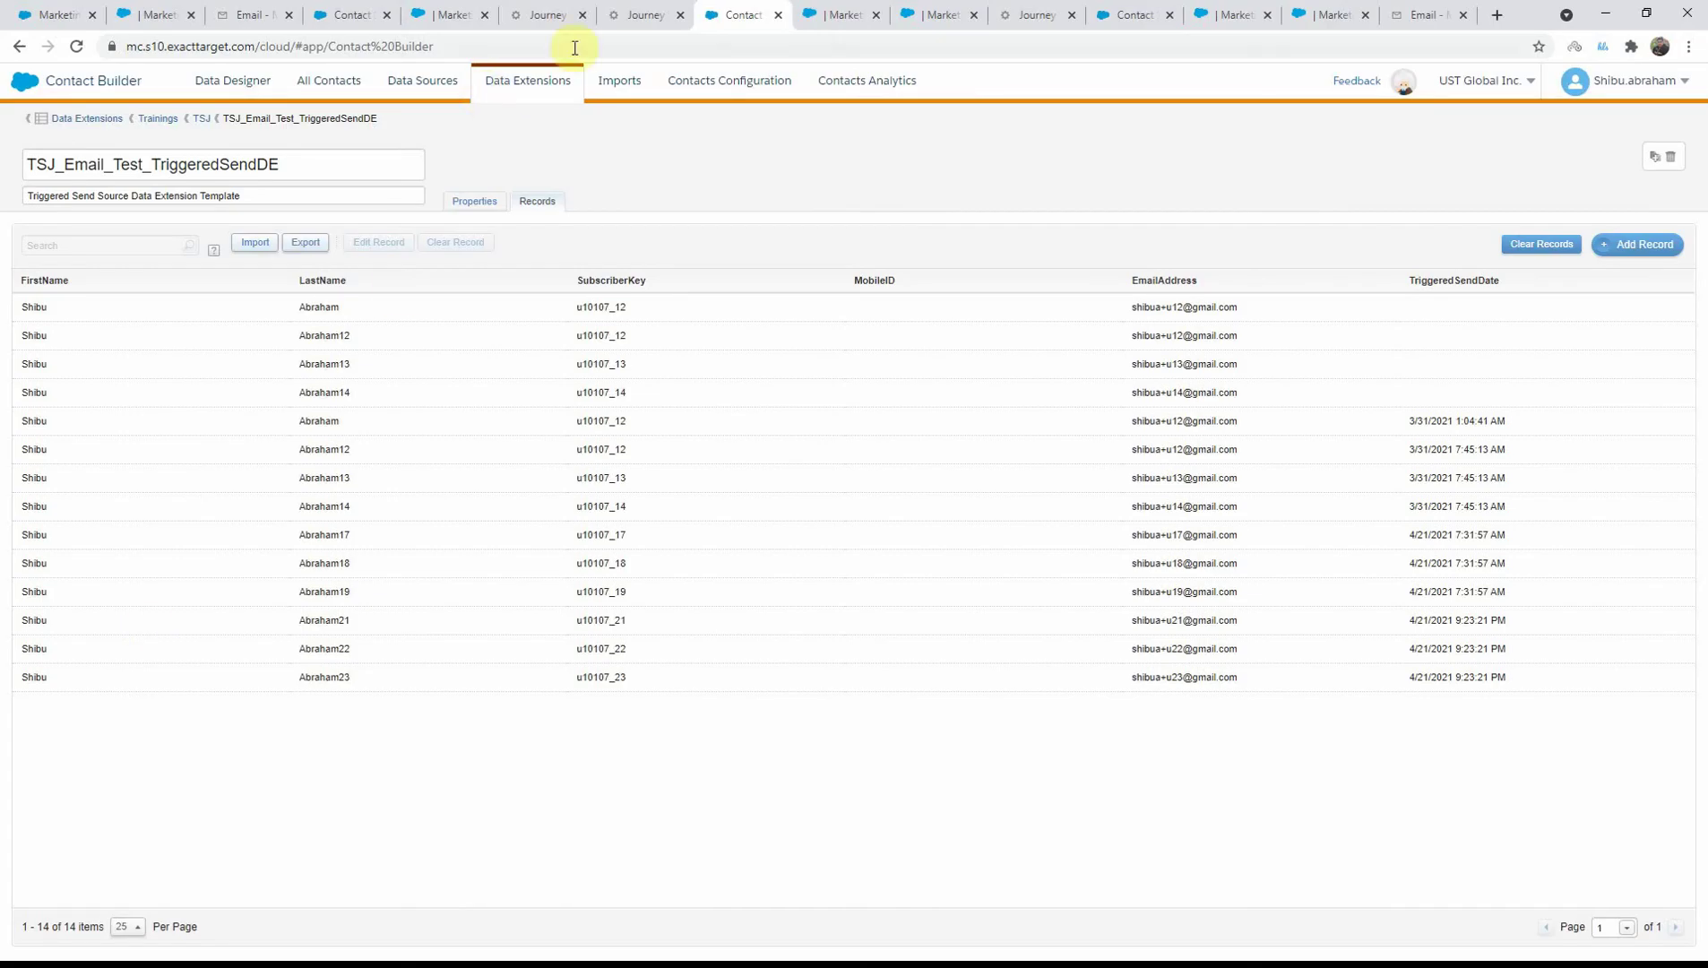
pyautogui.click(1644, 254)
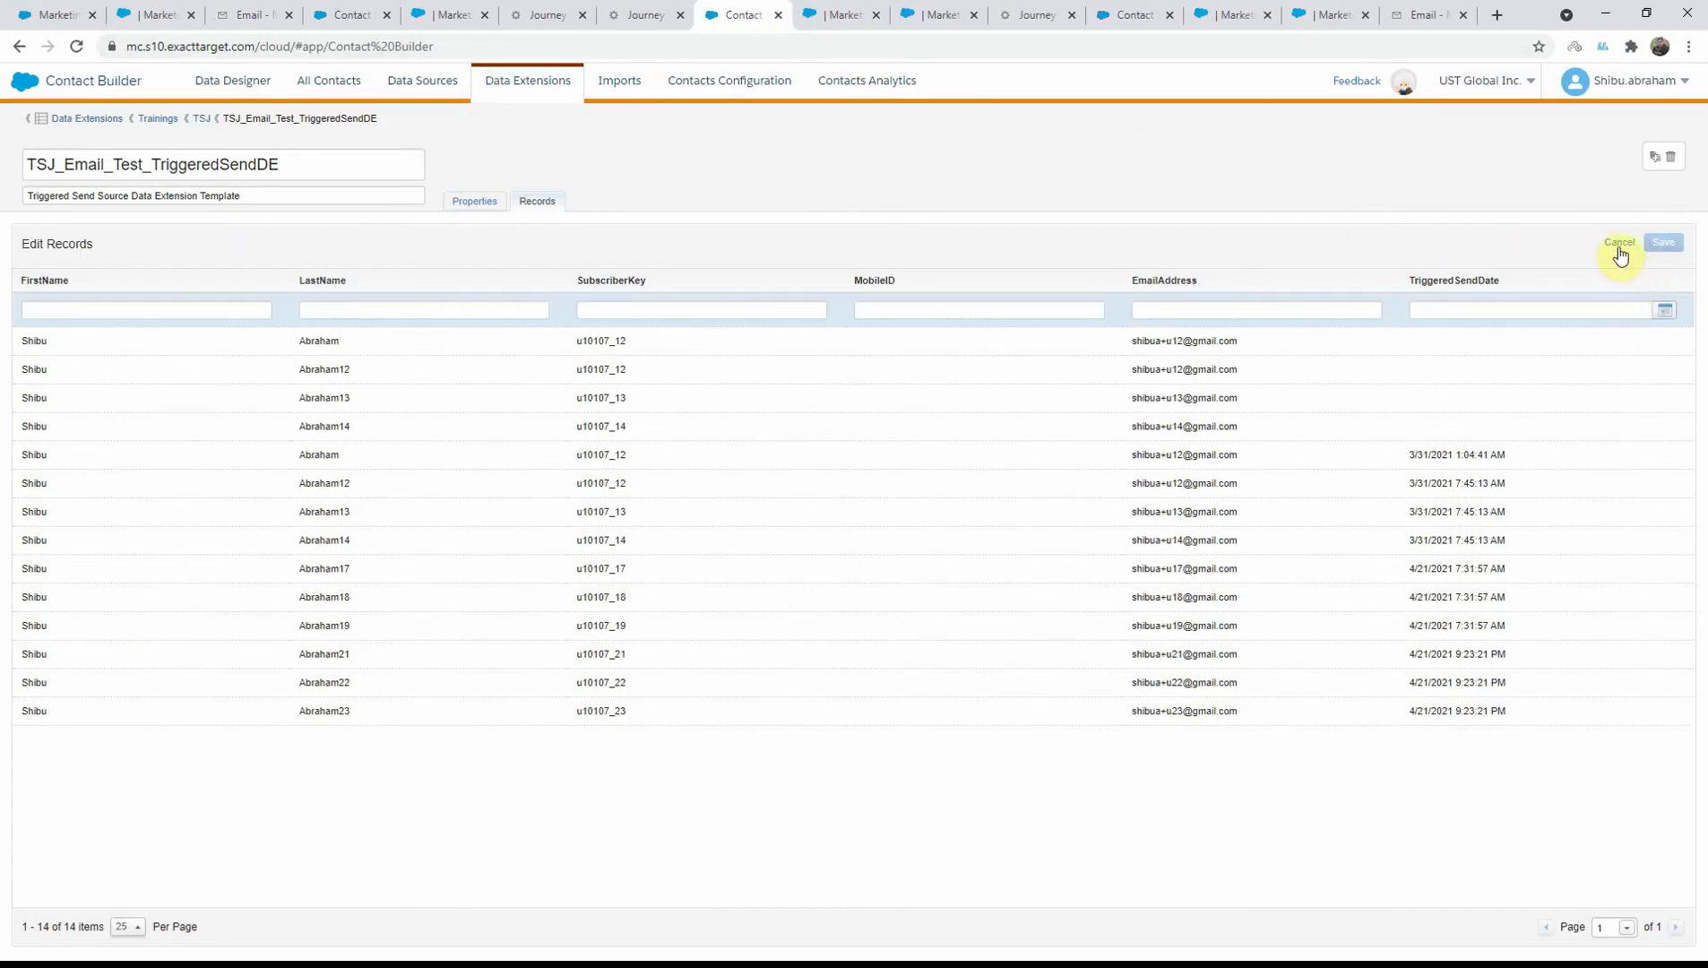
pyautogui.click(1619, 254)
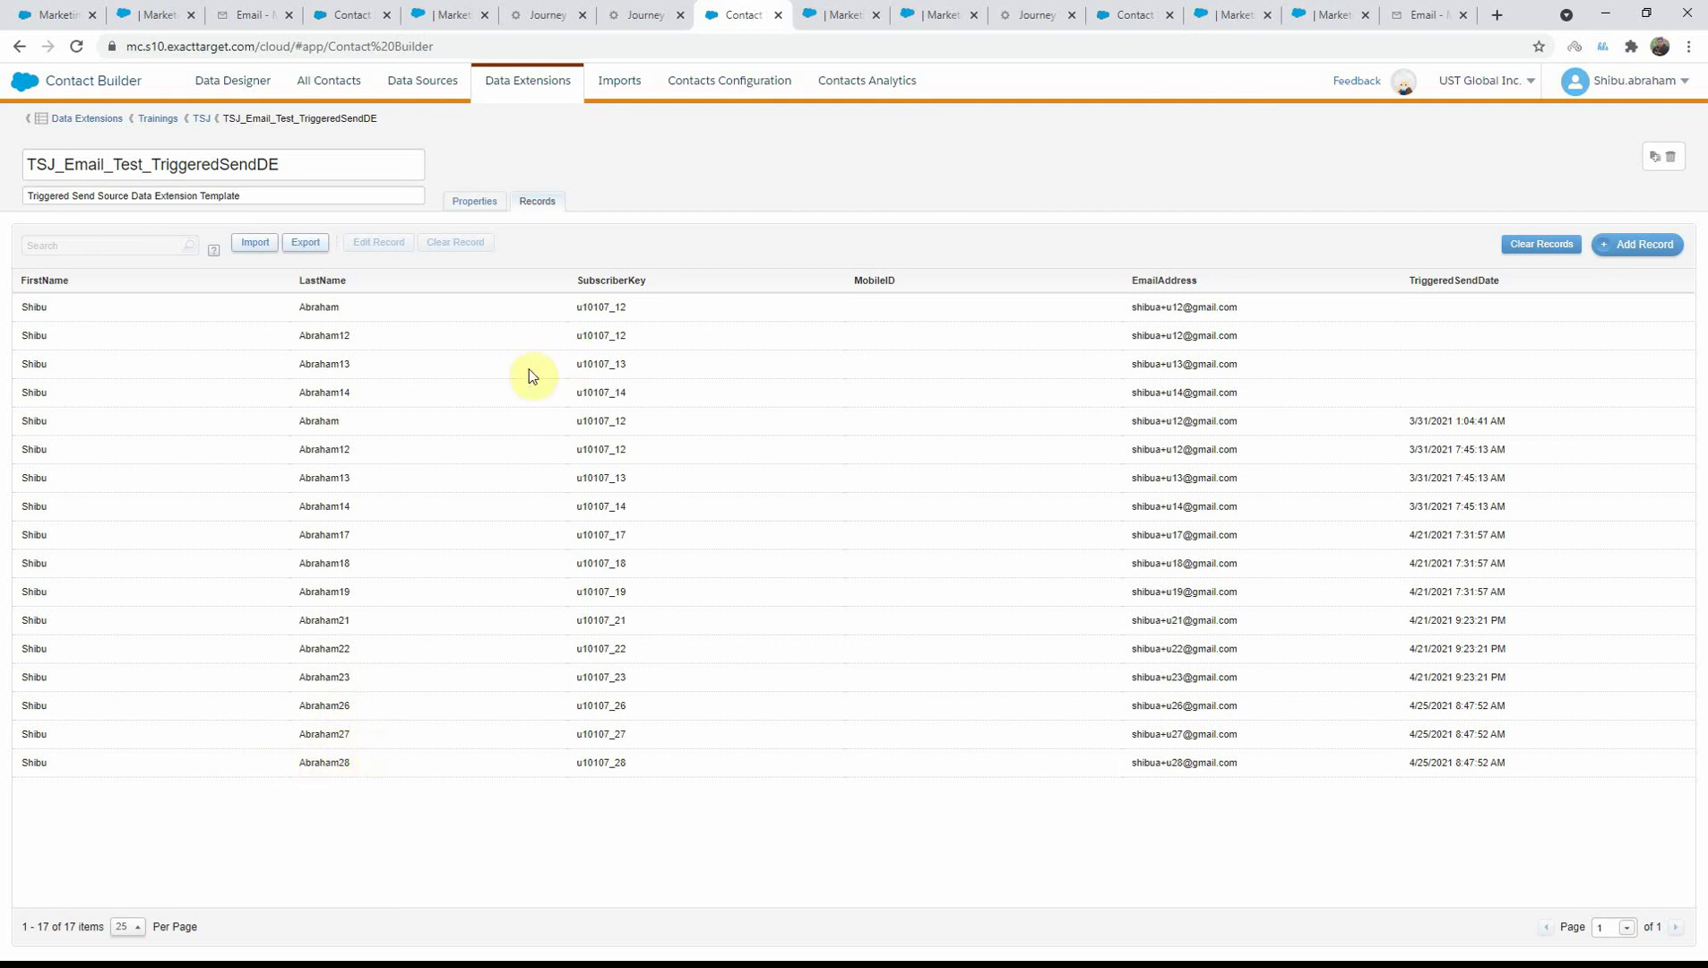
# Step: Review the Search Journeys page of the Marketing Cloud API documentation, including the URL parameters for GET /interaction/v1/interactions
pyautogui.click(638, 14)
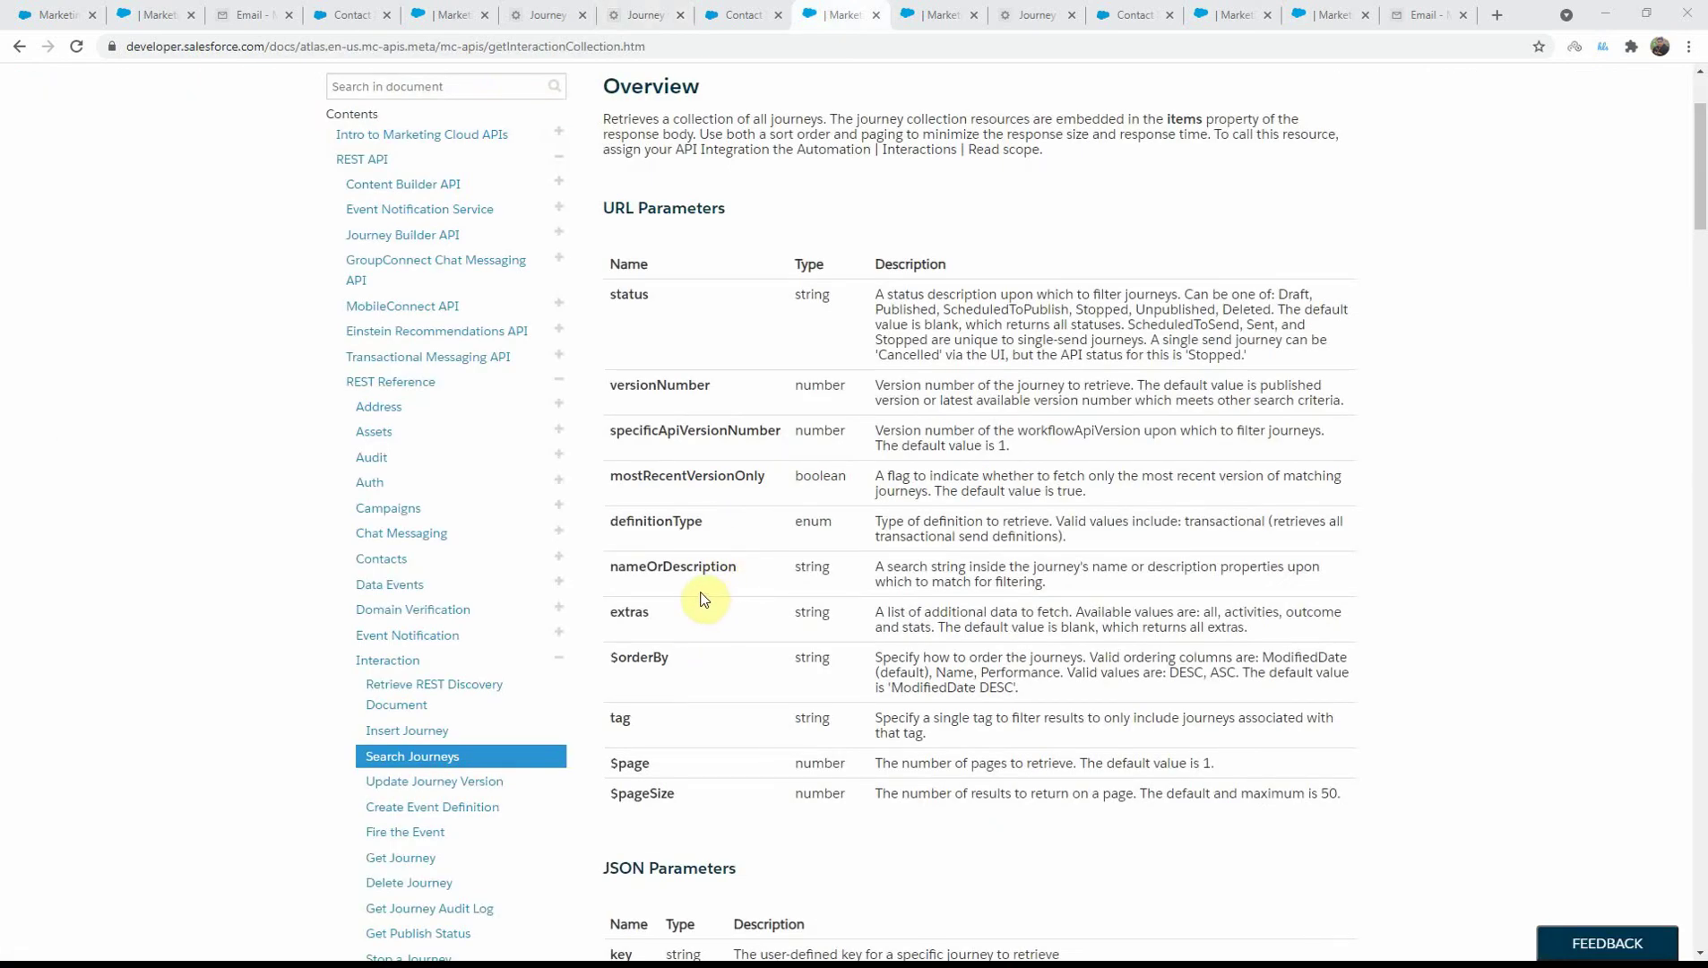
pyautogui.scroll(1, 704, 600)
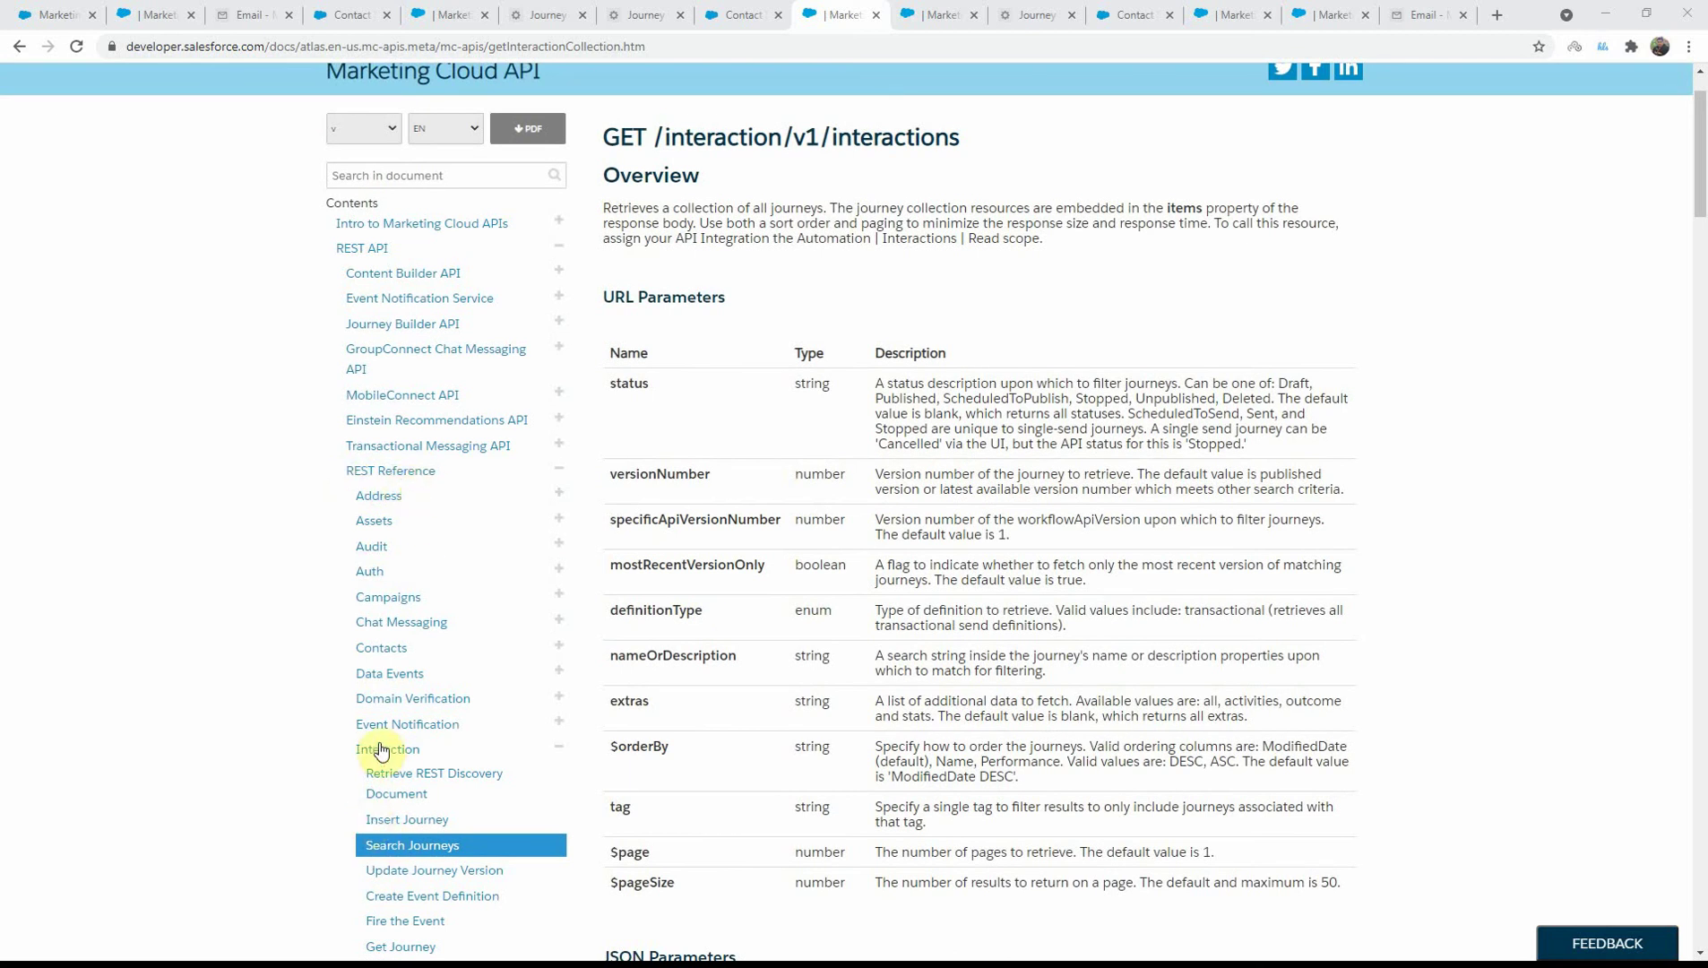
pyautogui.scroll(-1, 488, 771)
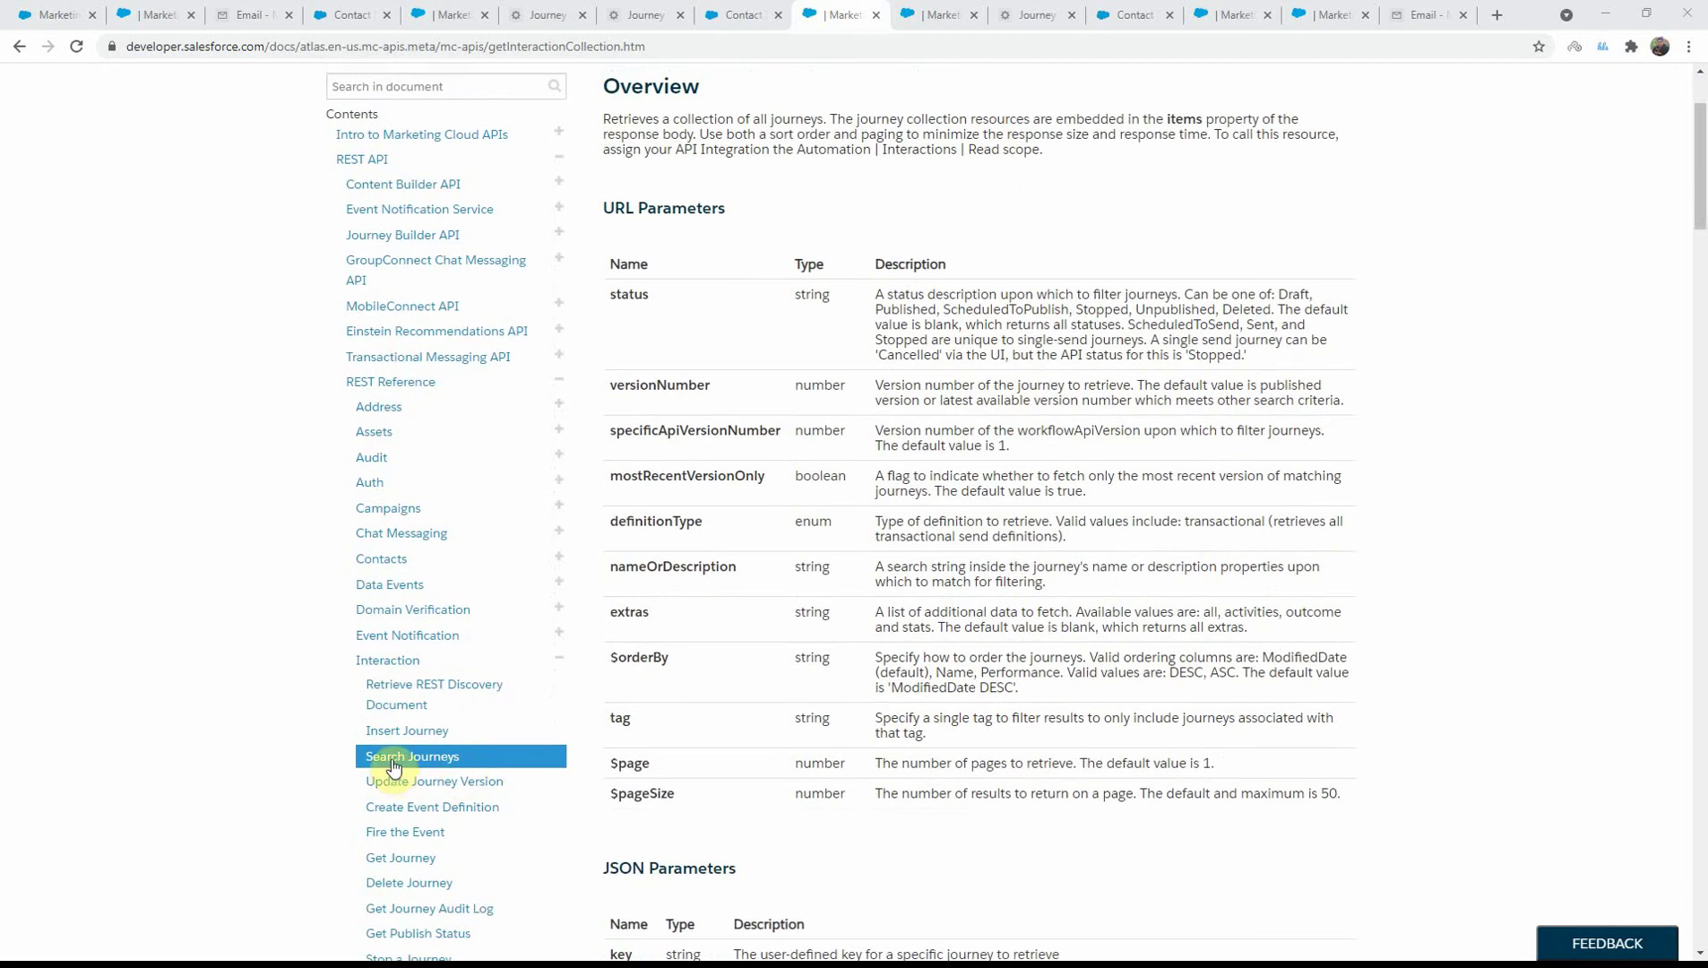
pyautogui.scroll(2, 591, 573)
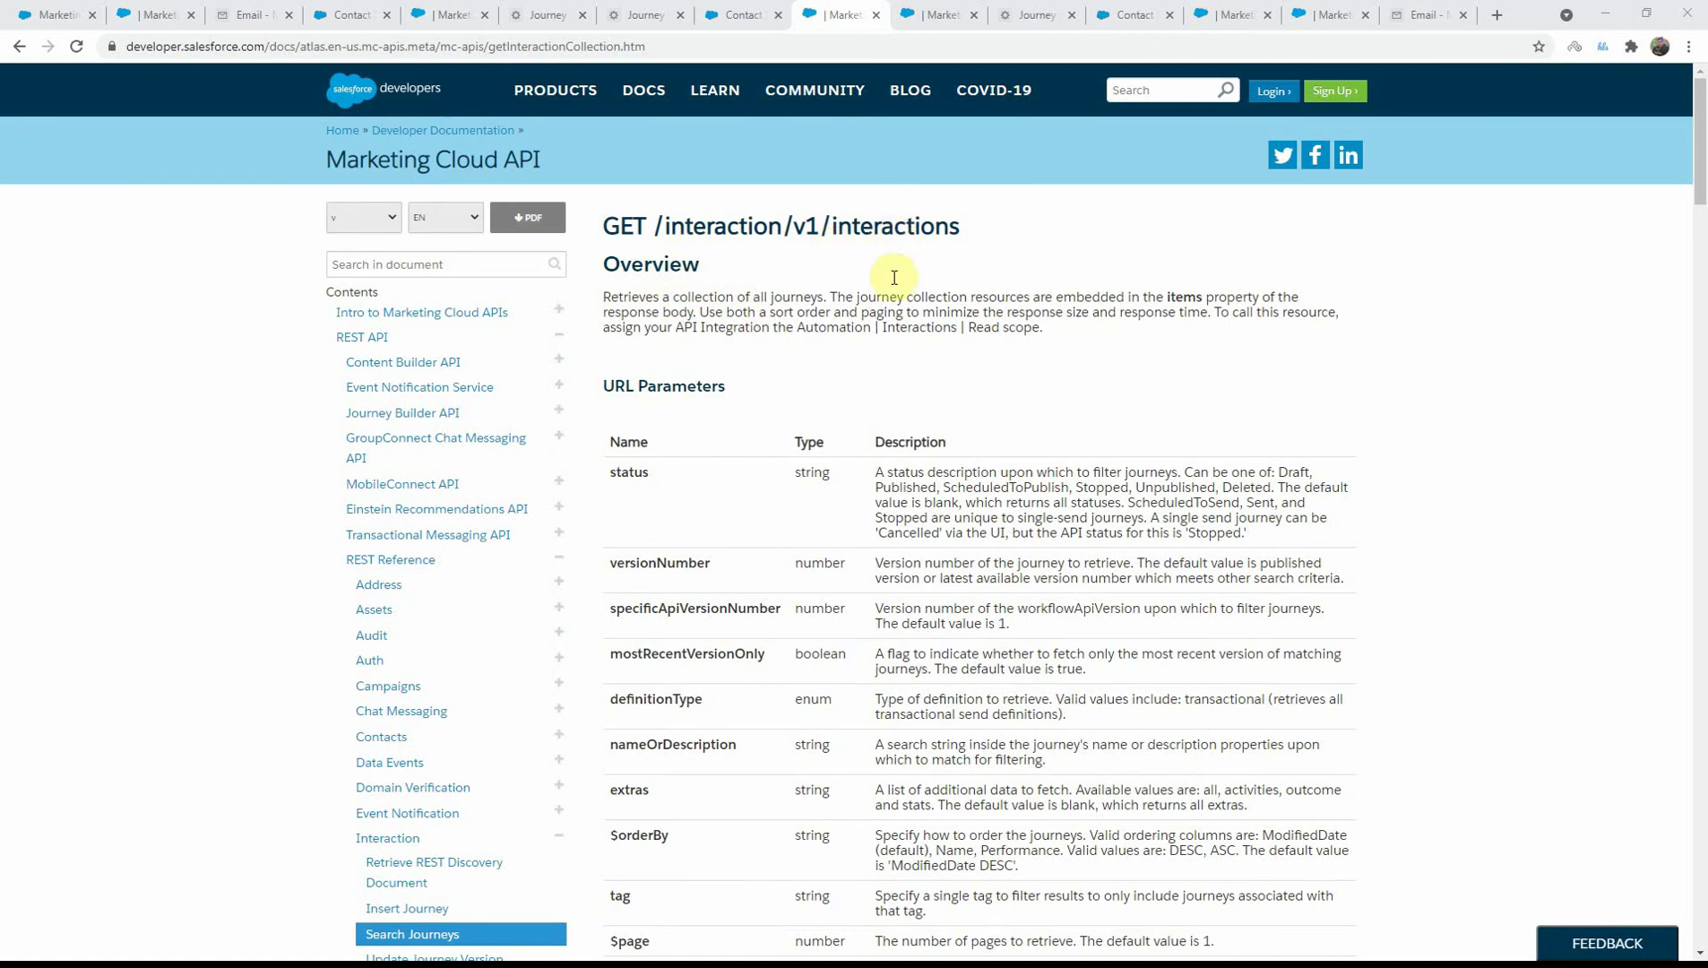
pyautogui.scroll(-3, 813, 557)
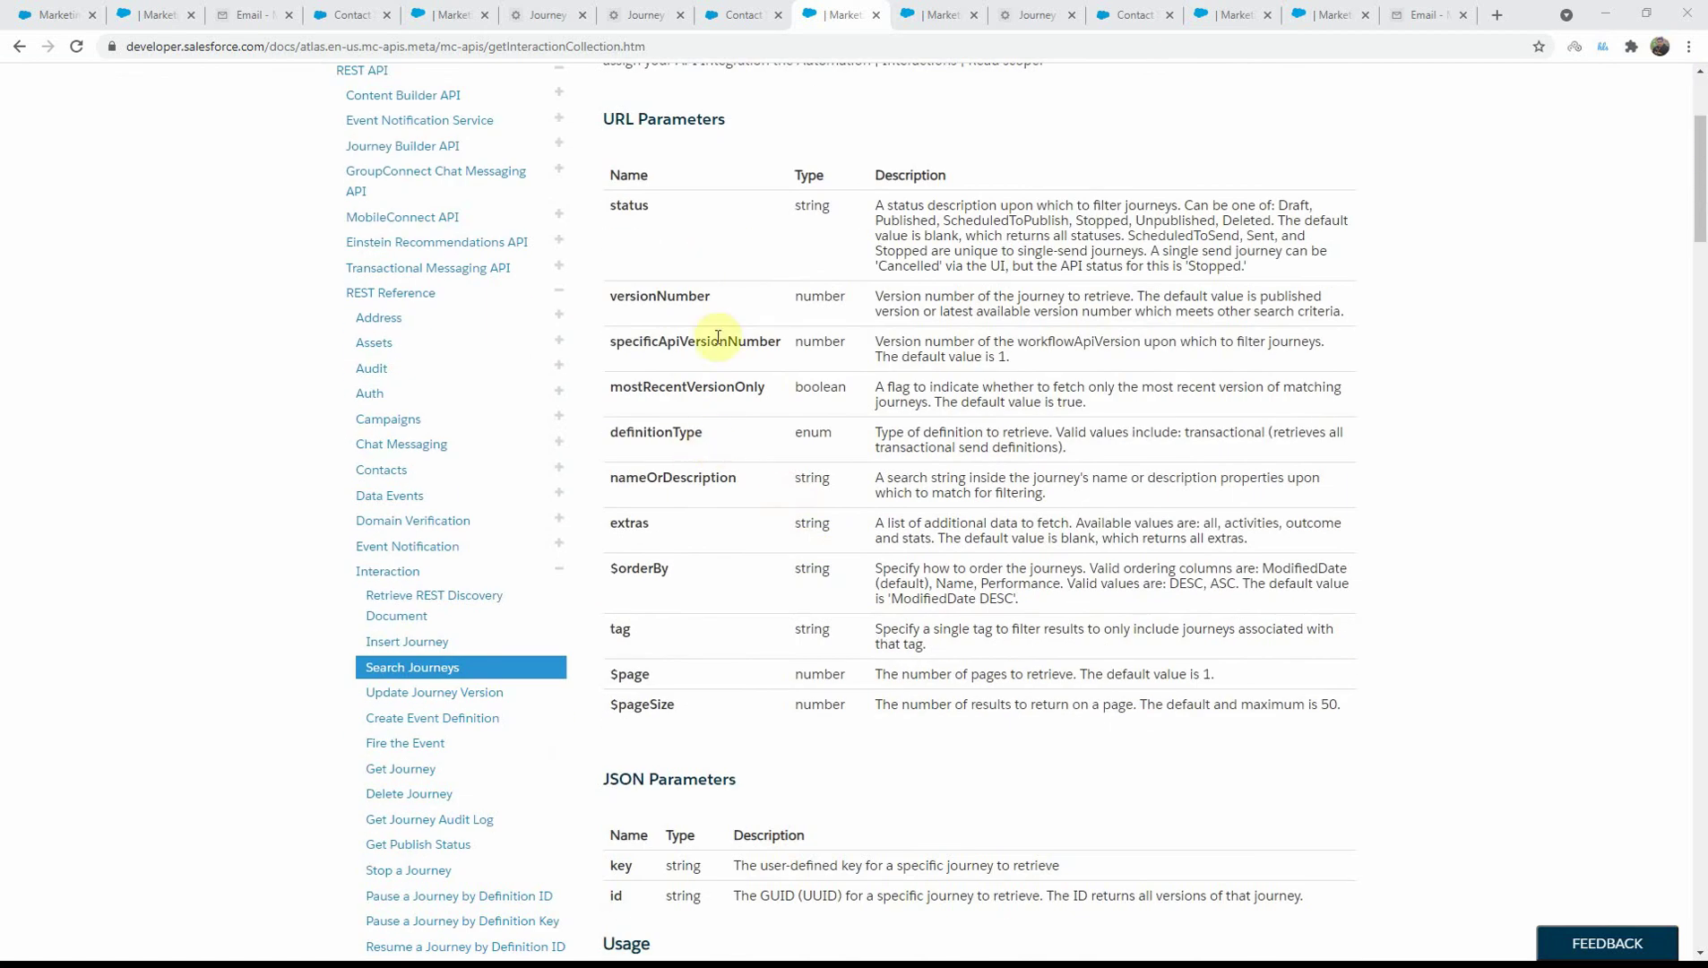
pyautogui.scroll(-2, 742, 529)
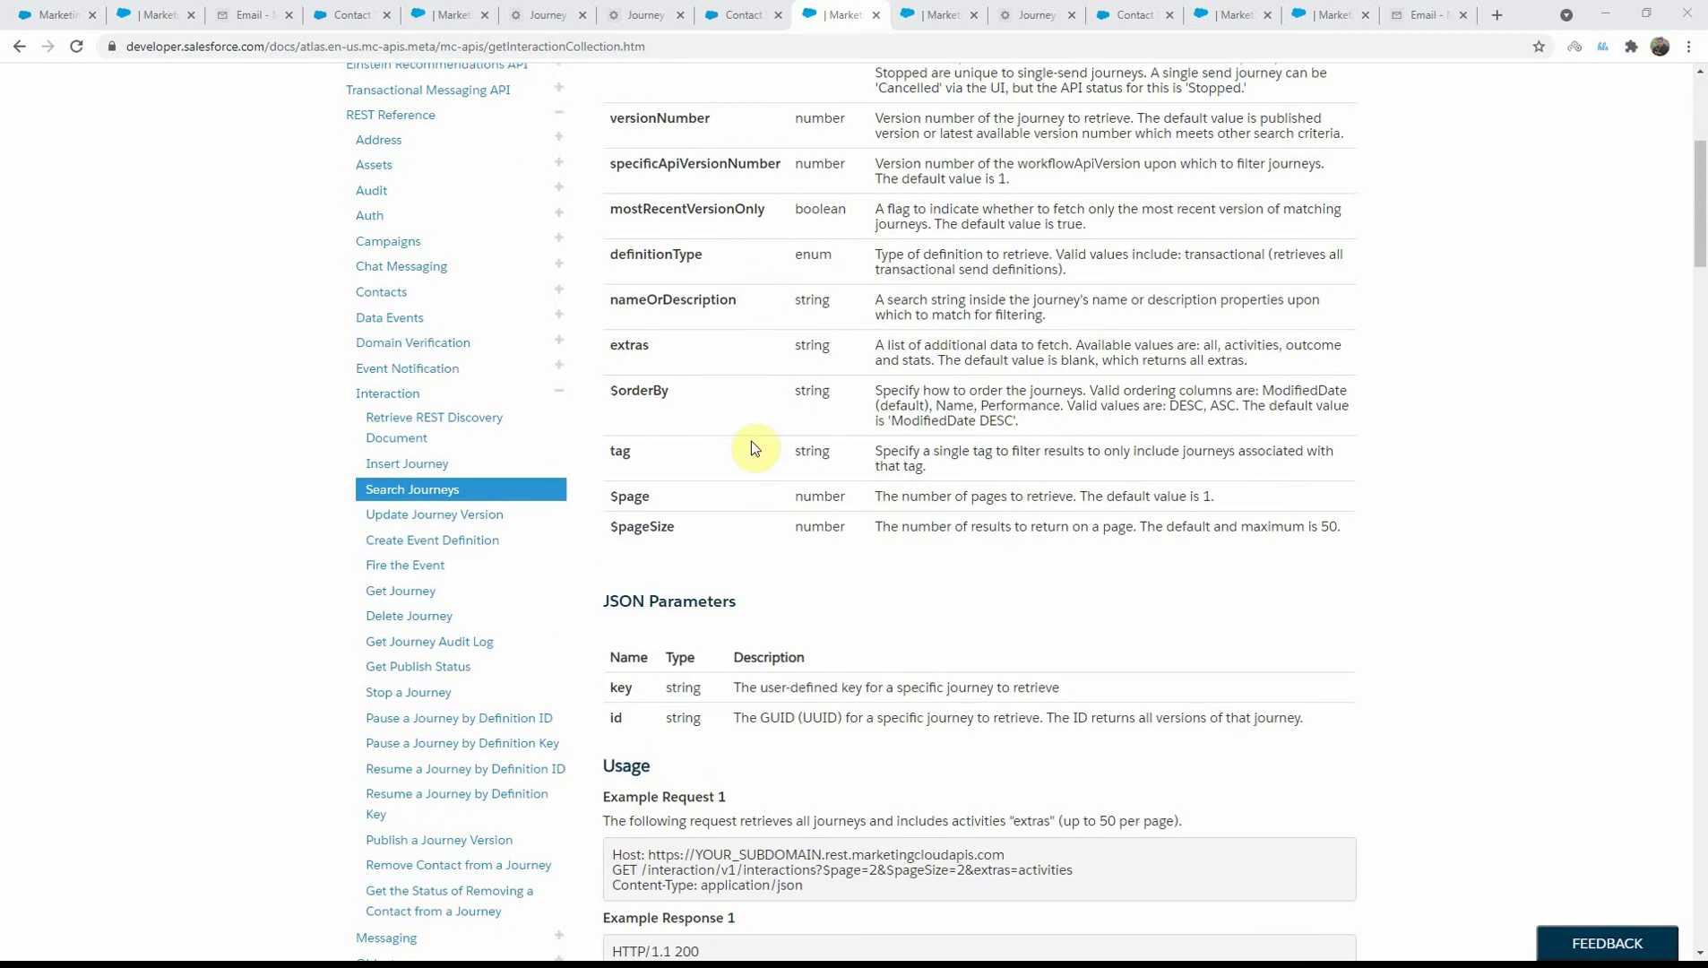
pyautogui.scroll(2, 785, 428)
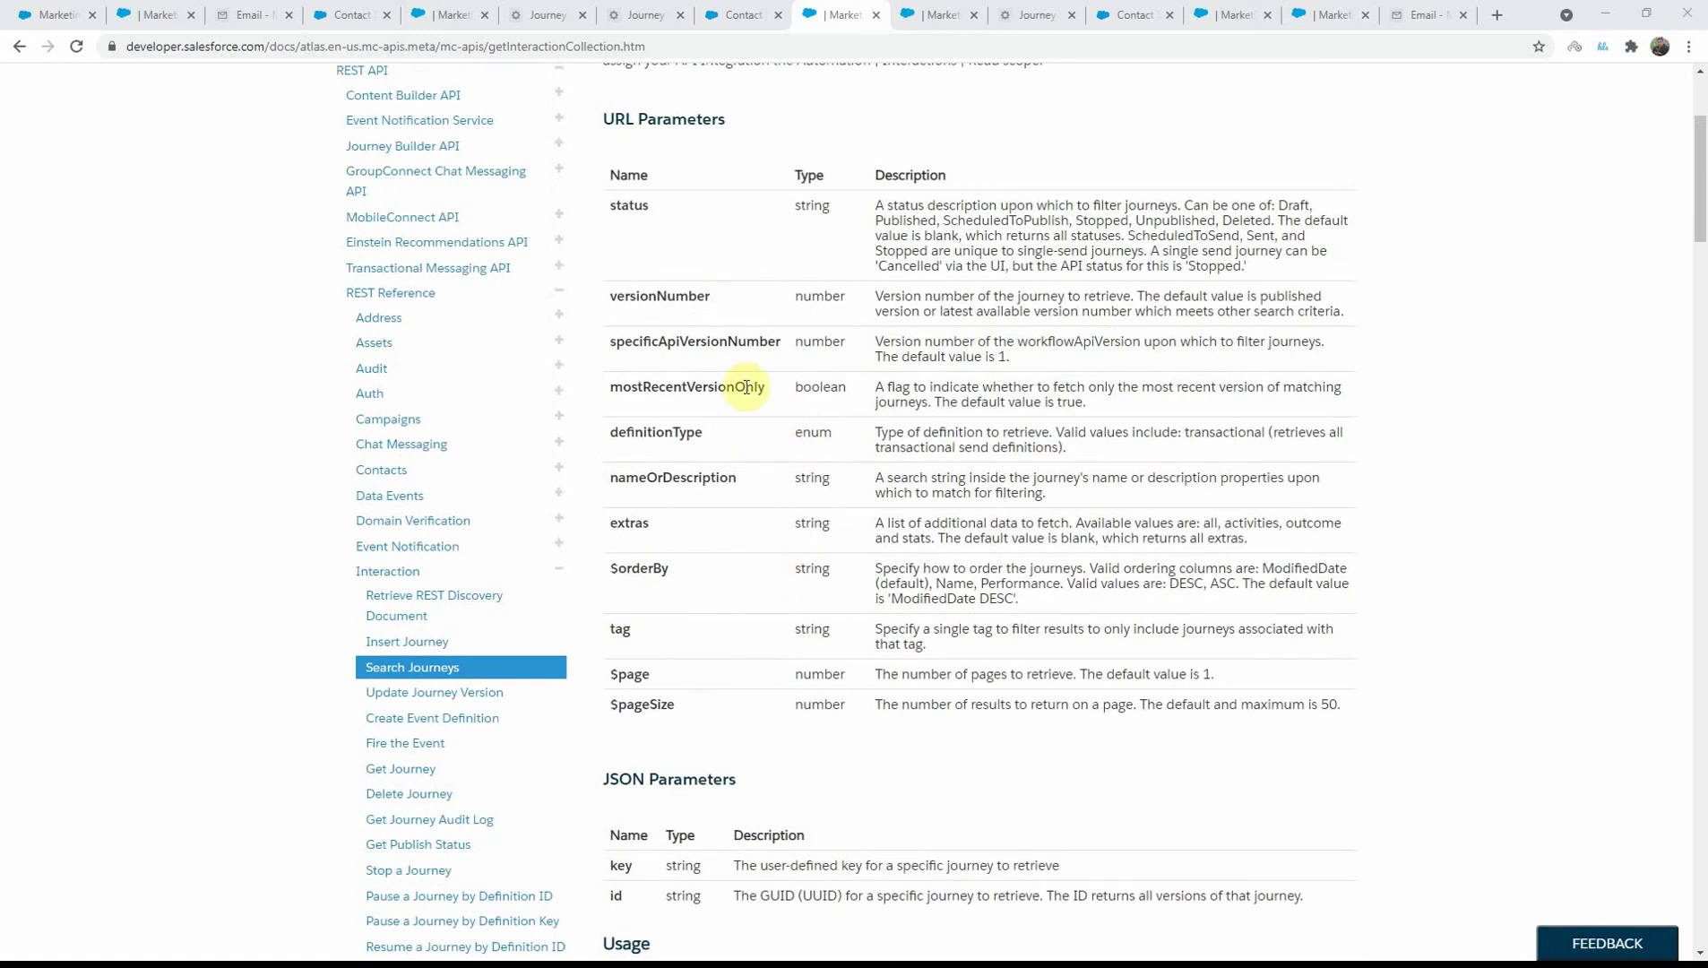
pyautogui.scroll(1, 744, 386)
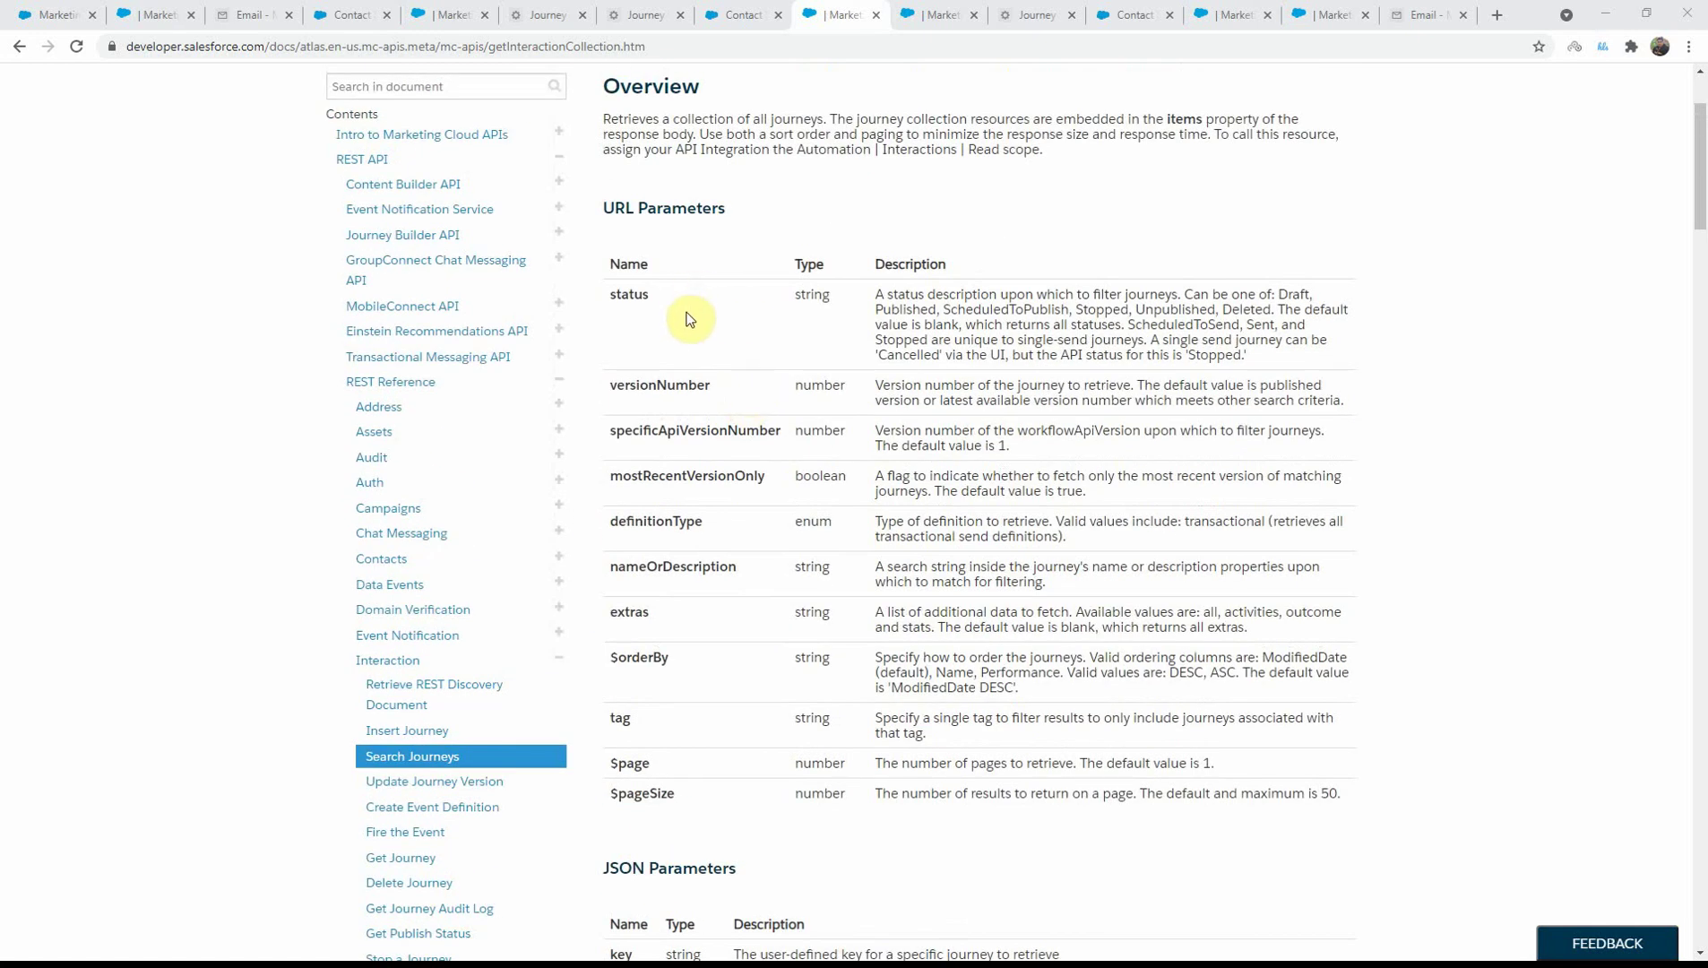
pyautogui.scroll(2, 695, 314)
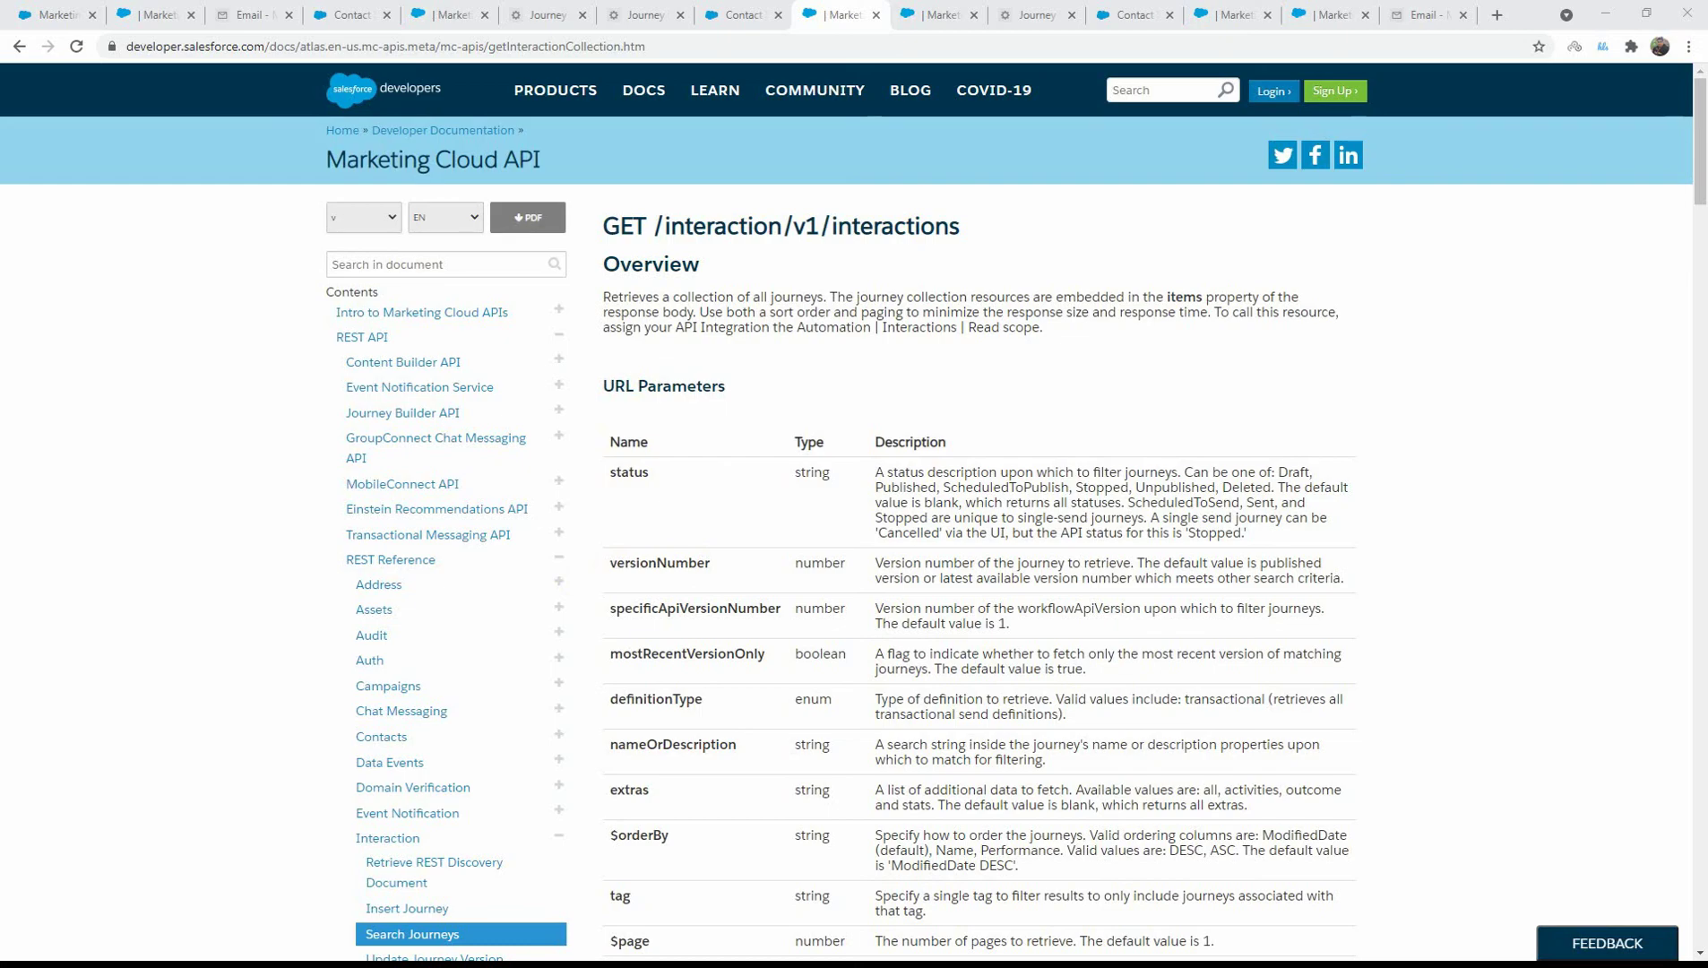
# Step: Switch to Postman, open the Get Interactions (Journeys) request in the Interactions collection's Journeys folder, and send it without parameters
pyautogui.hotkey('alt', 'Tab')
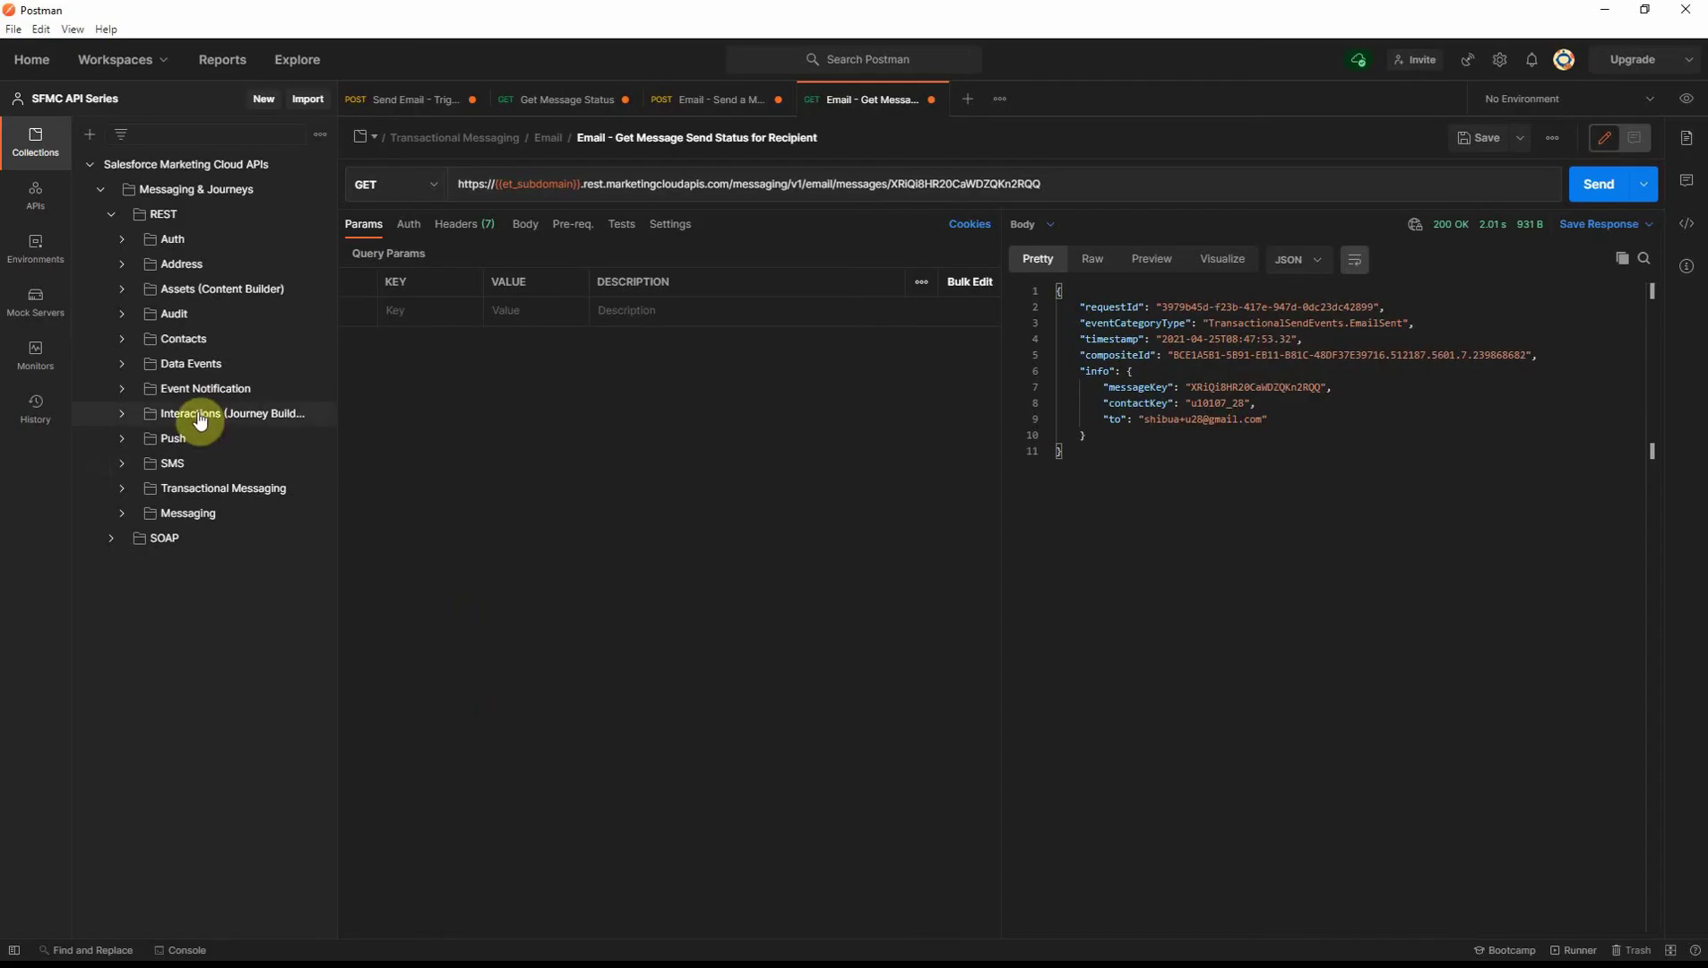
pyautogui.click(123, 421)
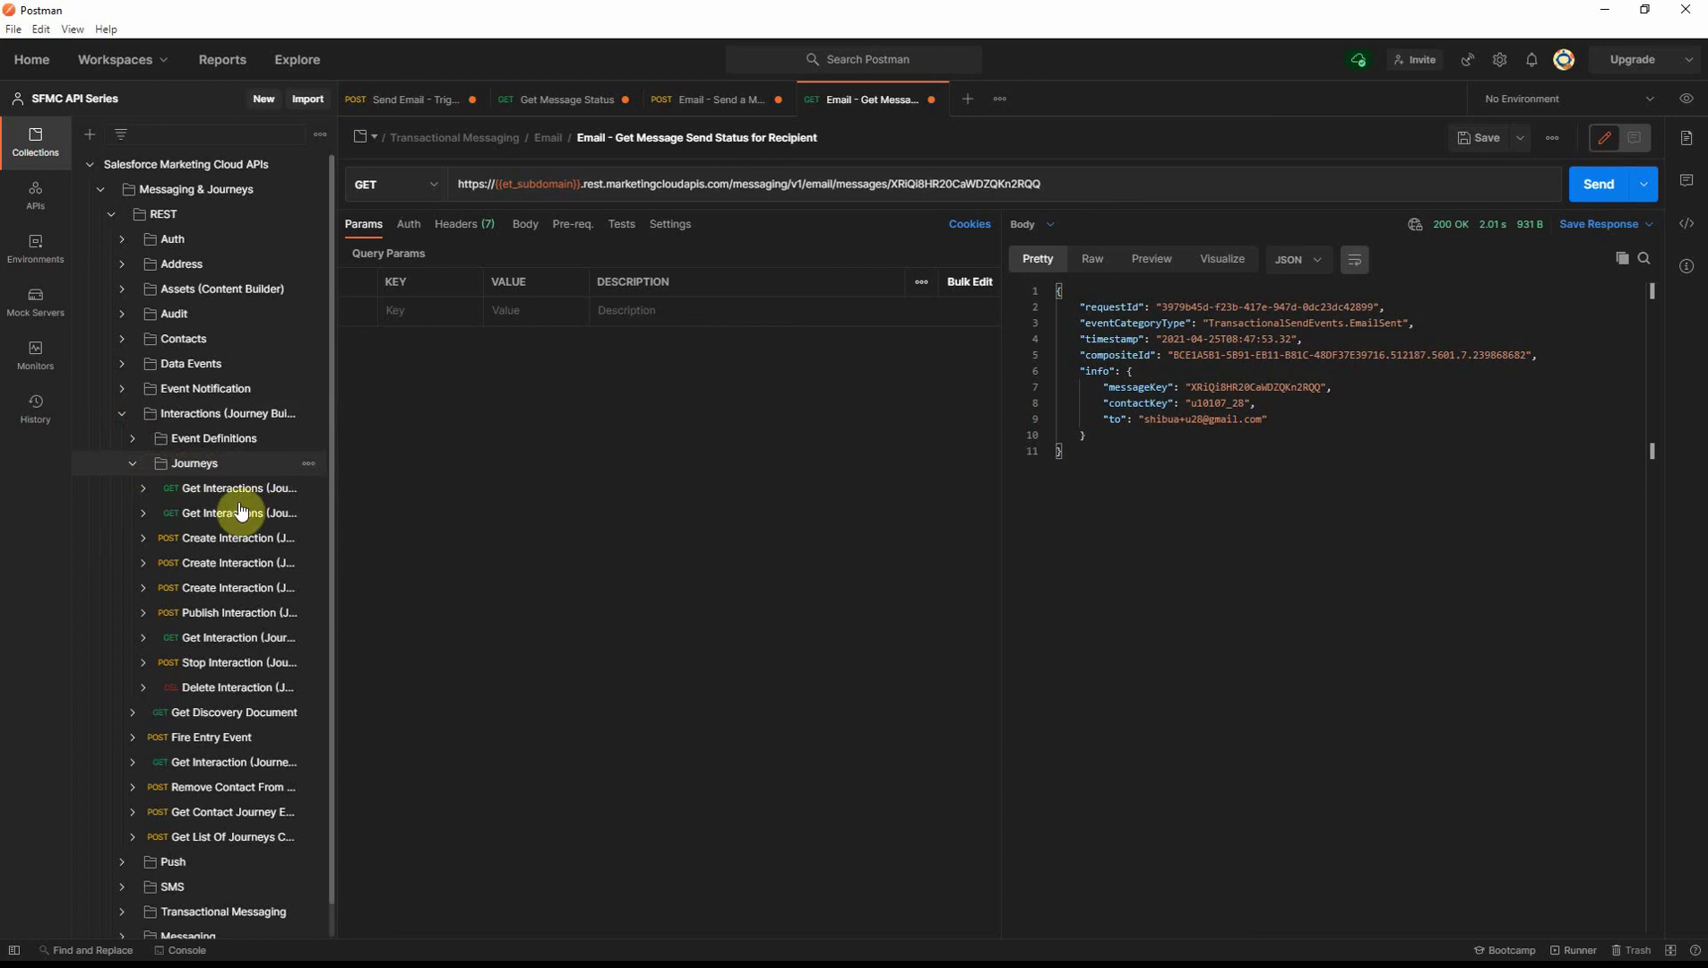
pyautogui.scroll(-1, 266, 529)
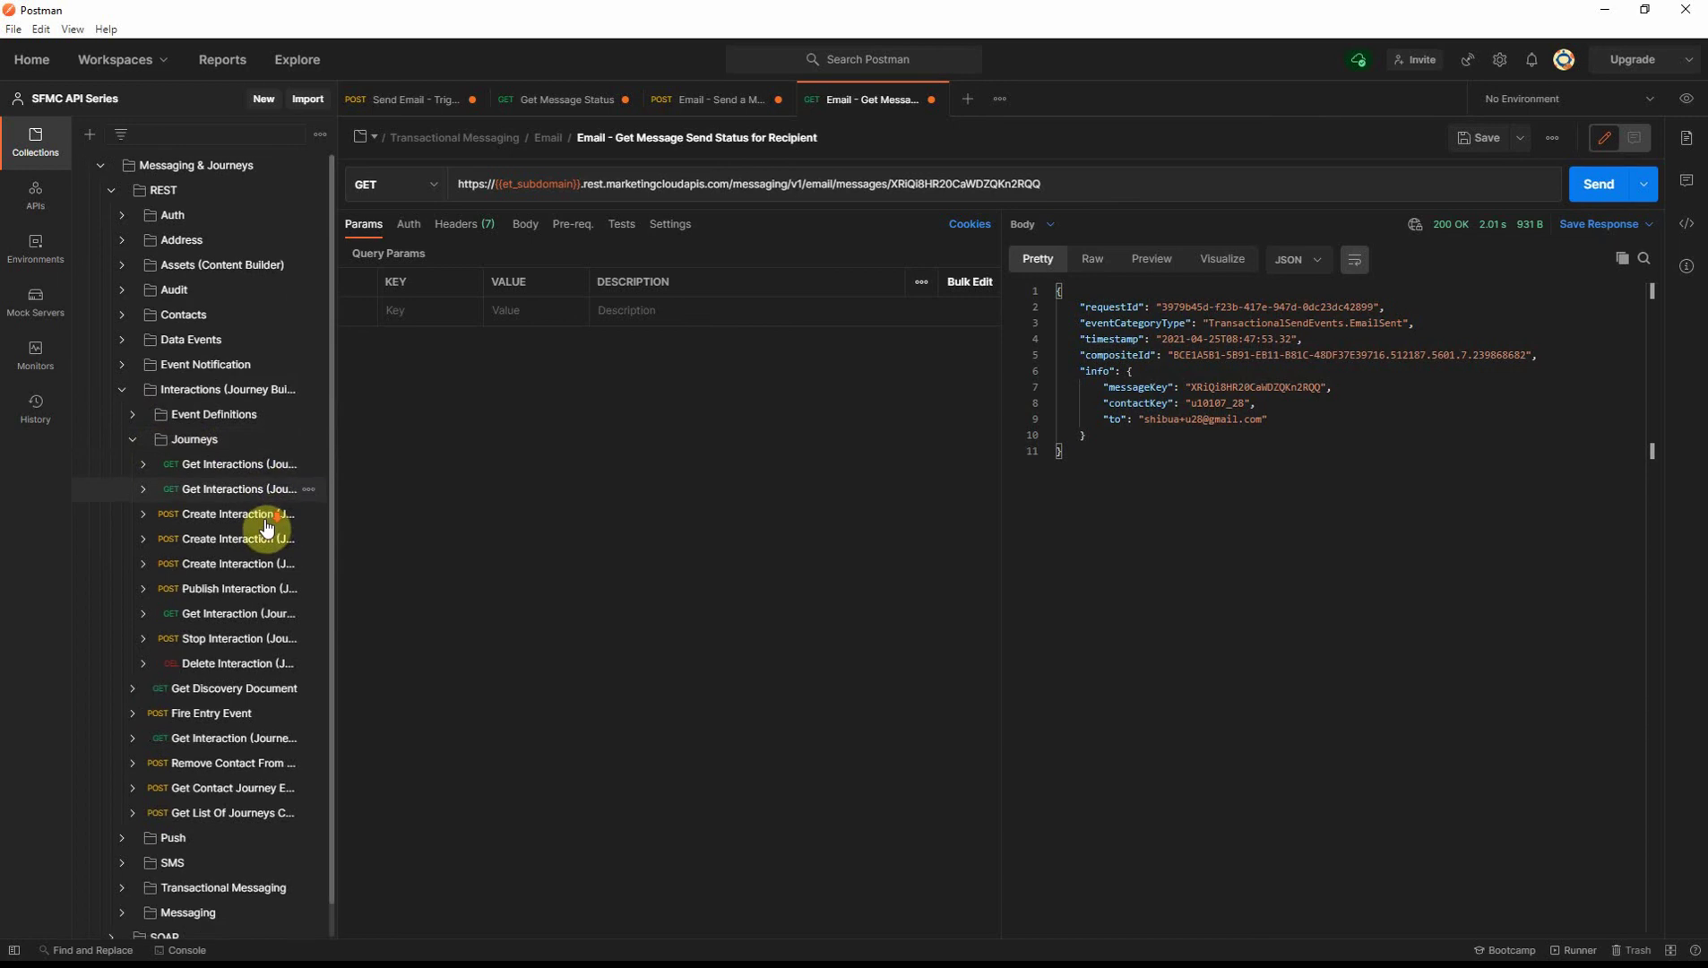
pyautogui.click(222, 454)
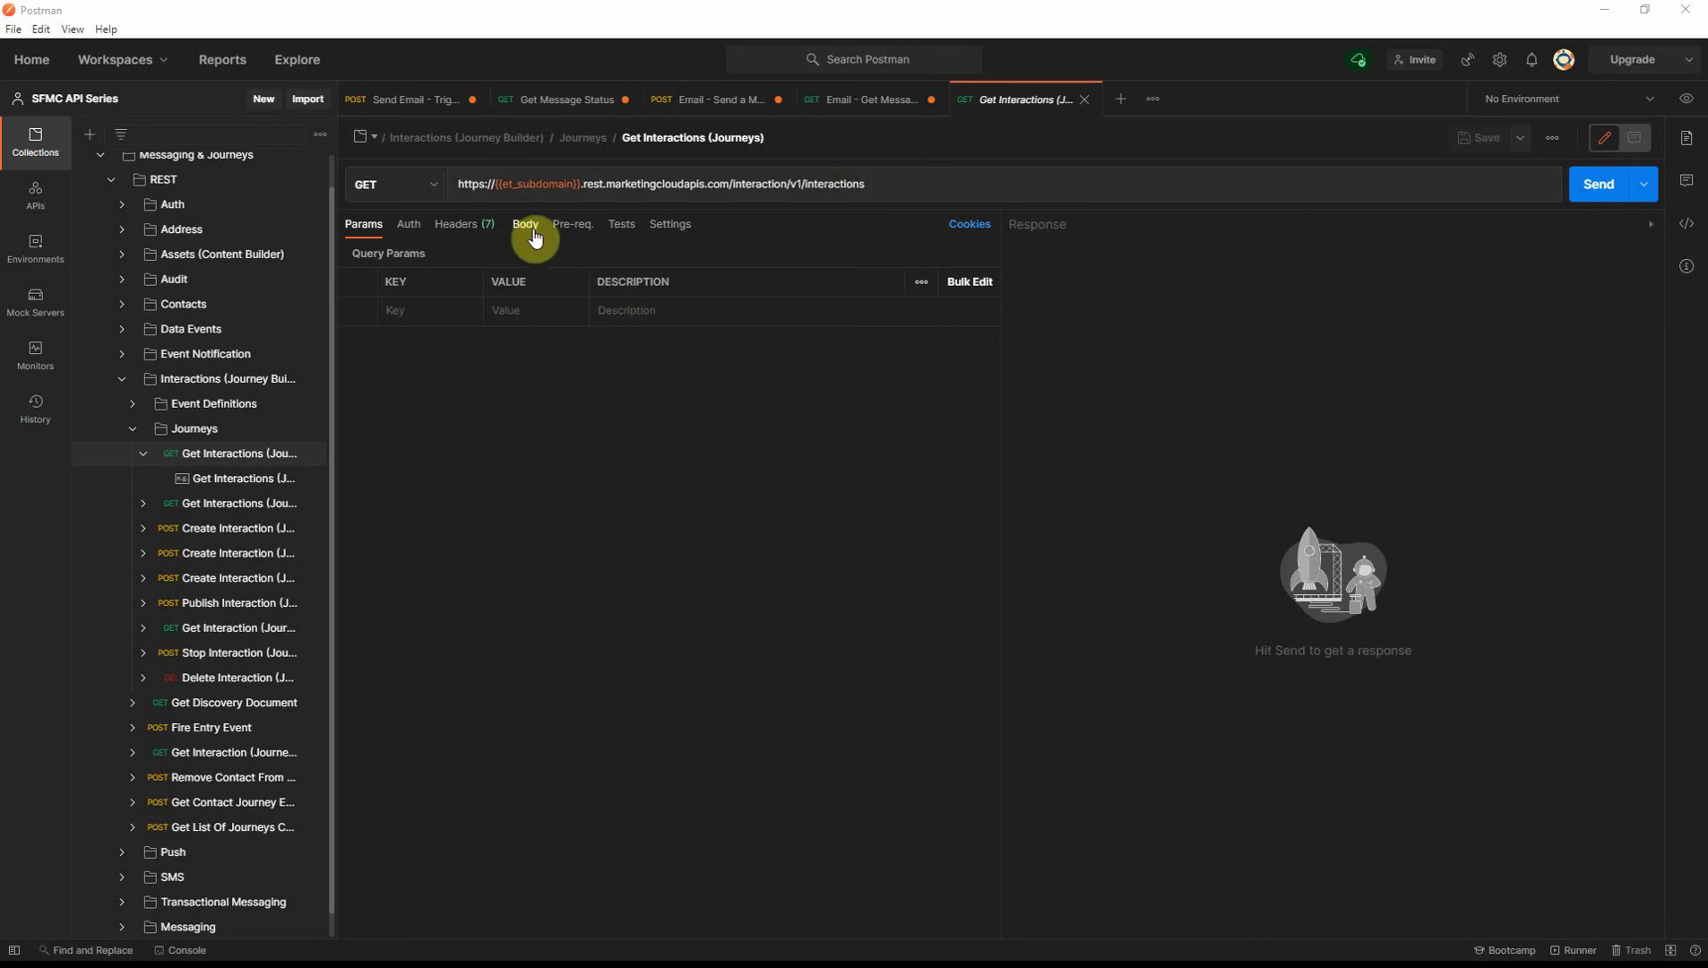
pyautogui.click(1589, 192)
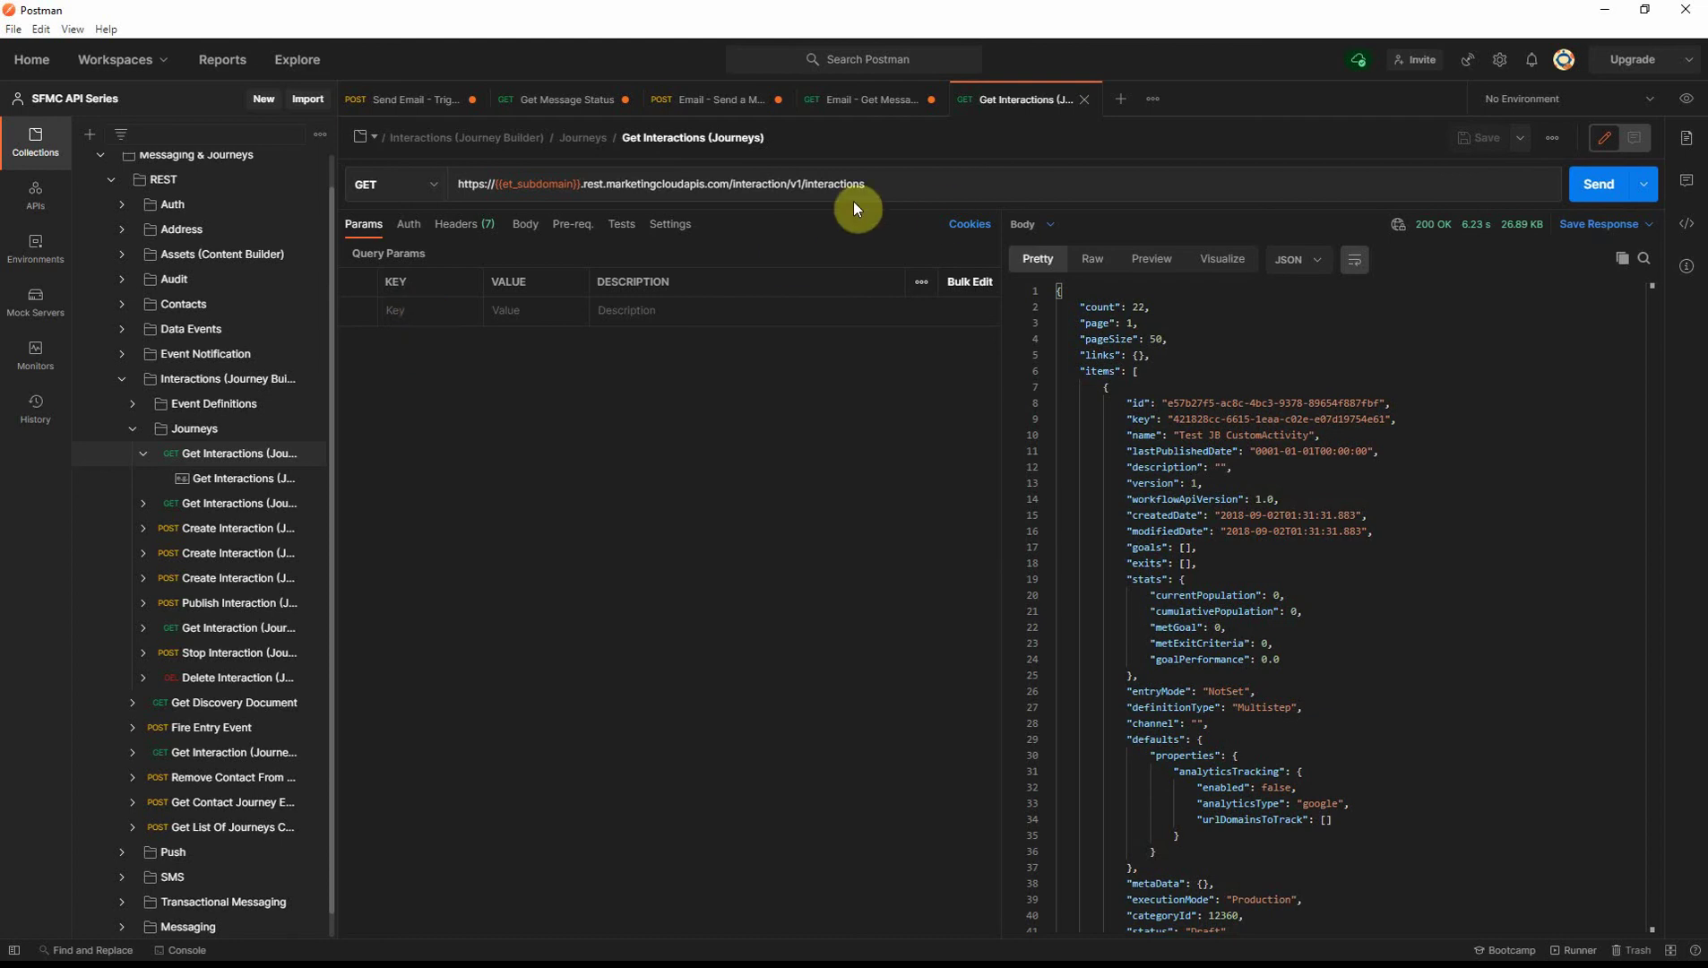
# Step: Add a query parameter status with the value Stopped to the Get Interactions request and send it
pyautogui.click(438, 310)
pyautogui.write('sta')
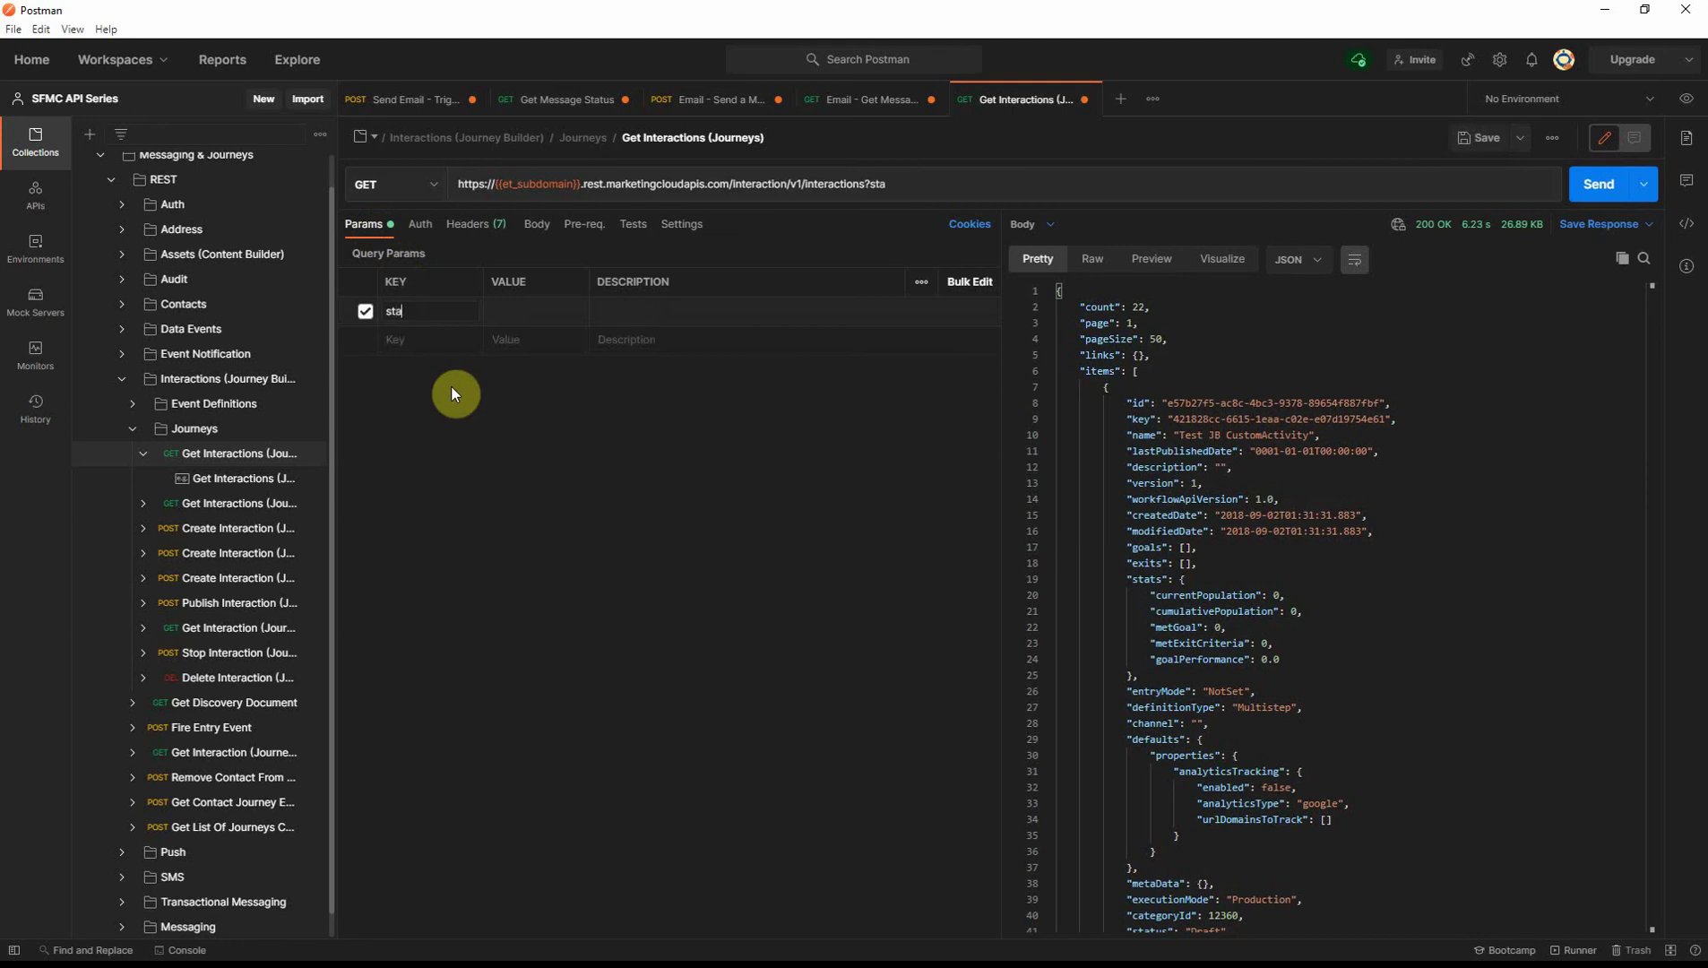
pyautogui.write('tus')
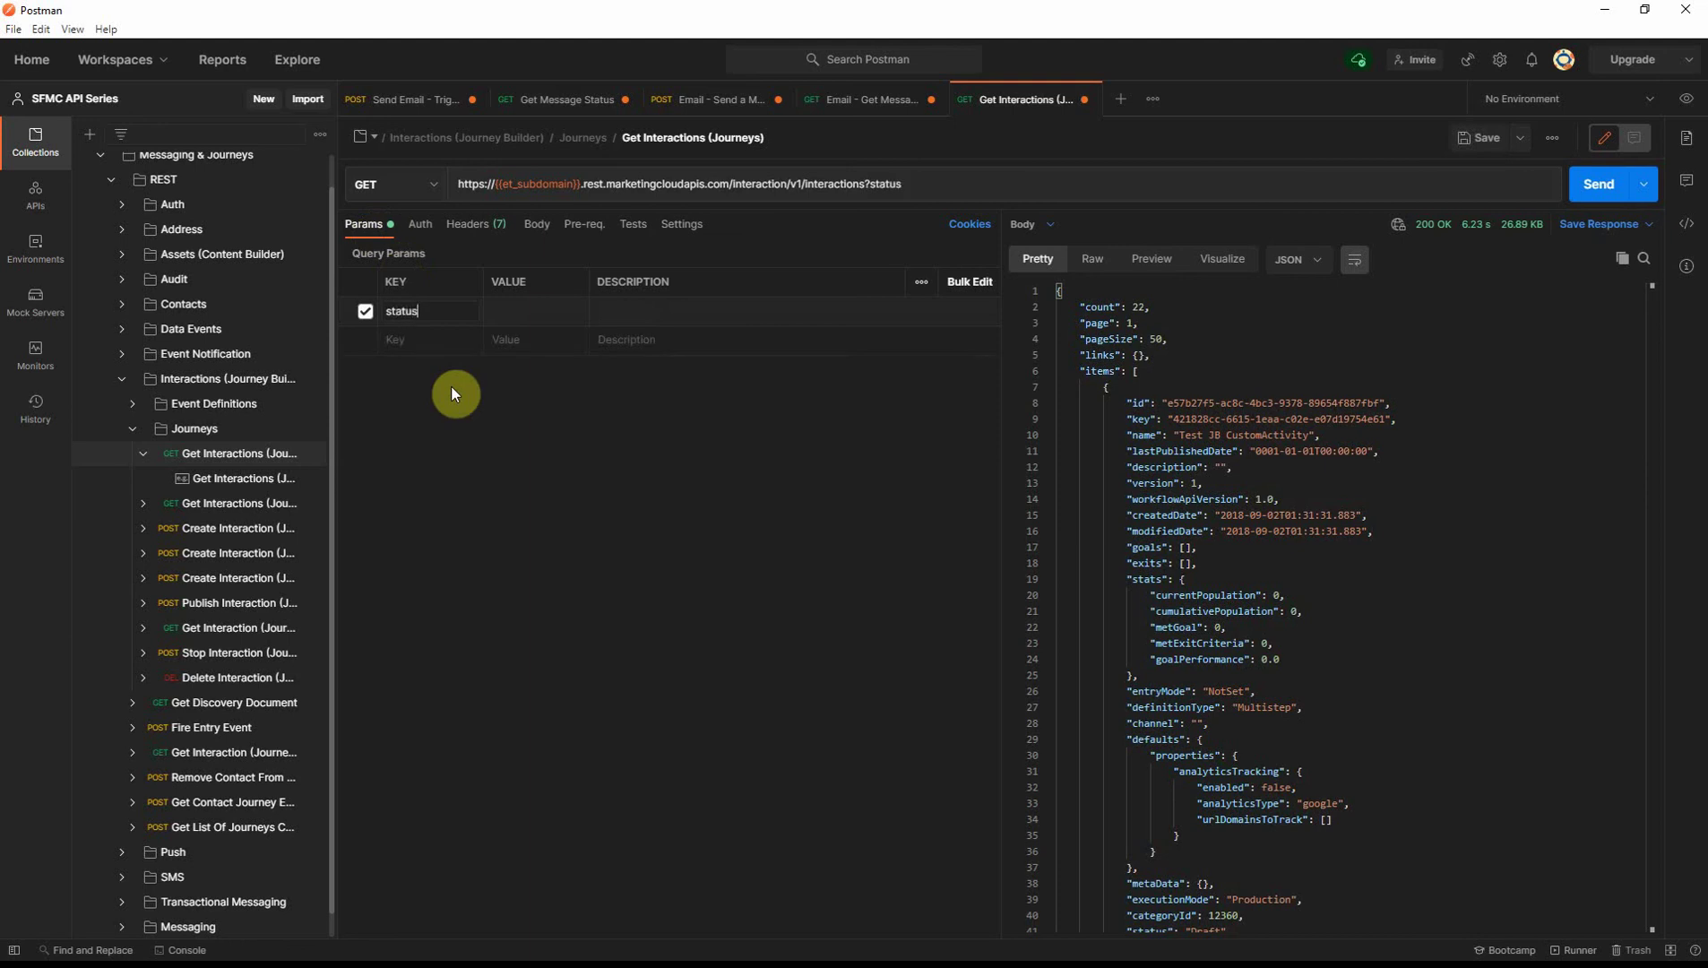
pyautogui.click(546, 309)
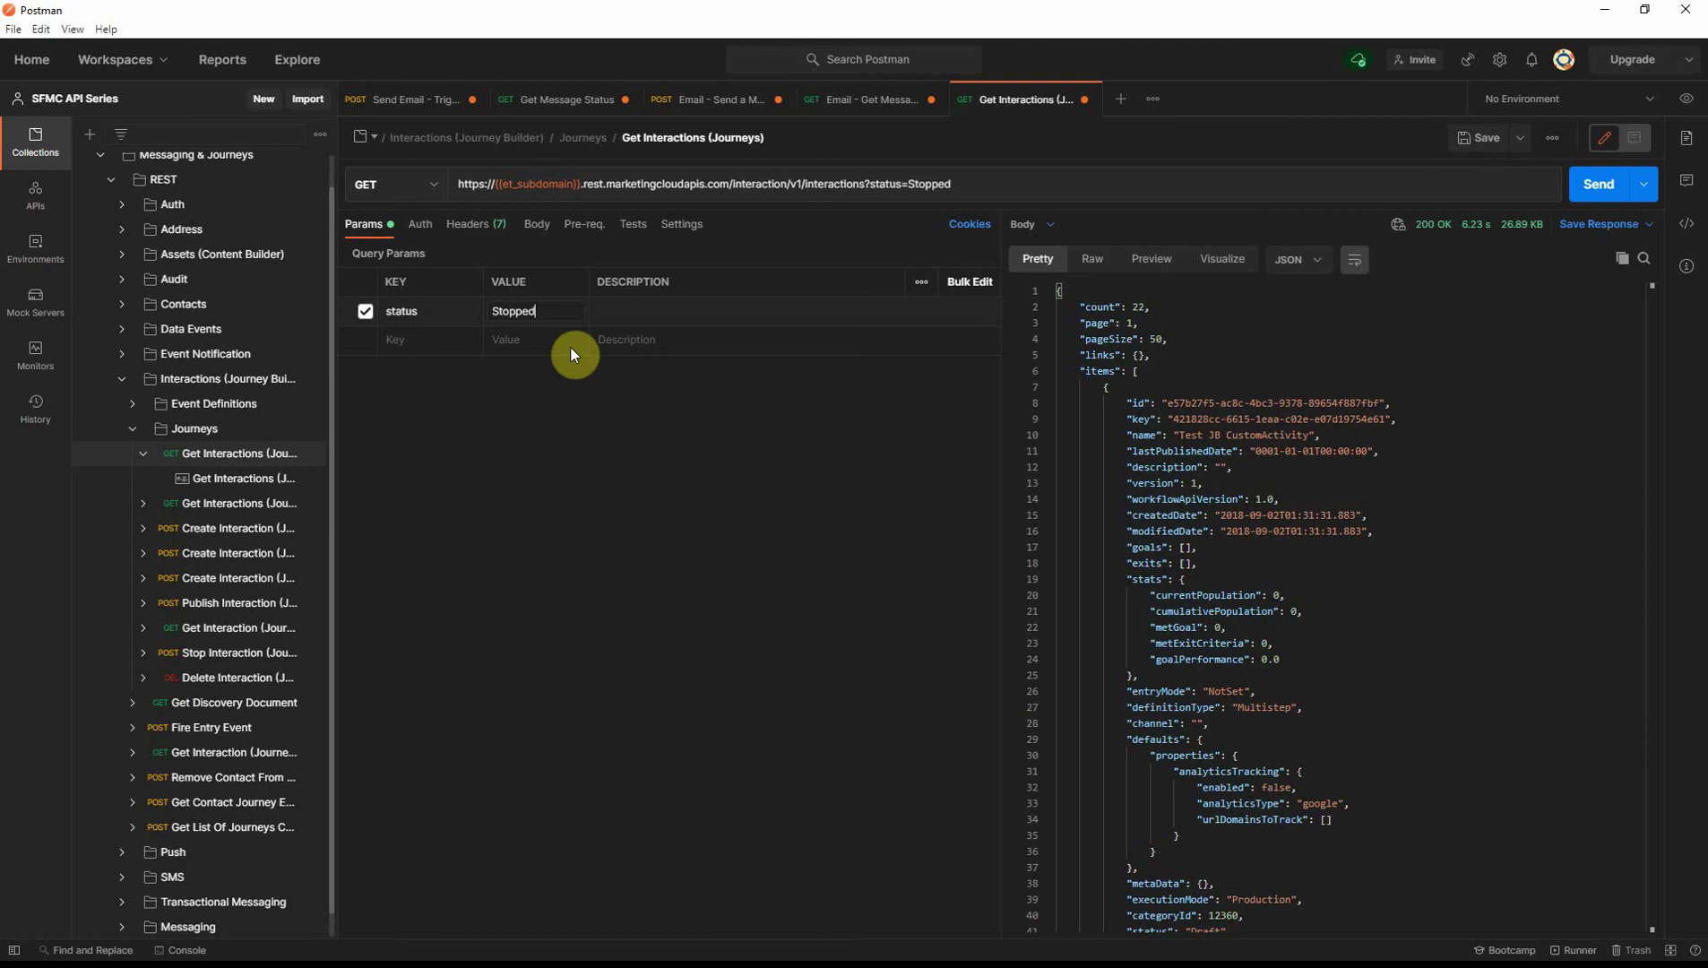
pyautogui.click(1599, 183)
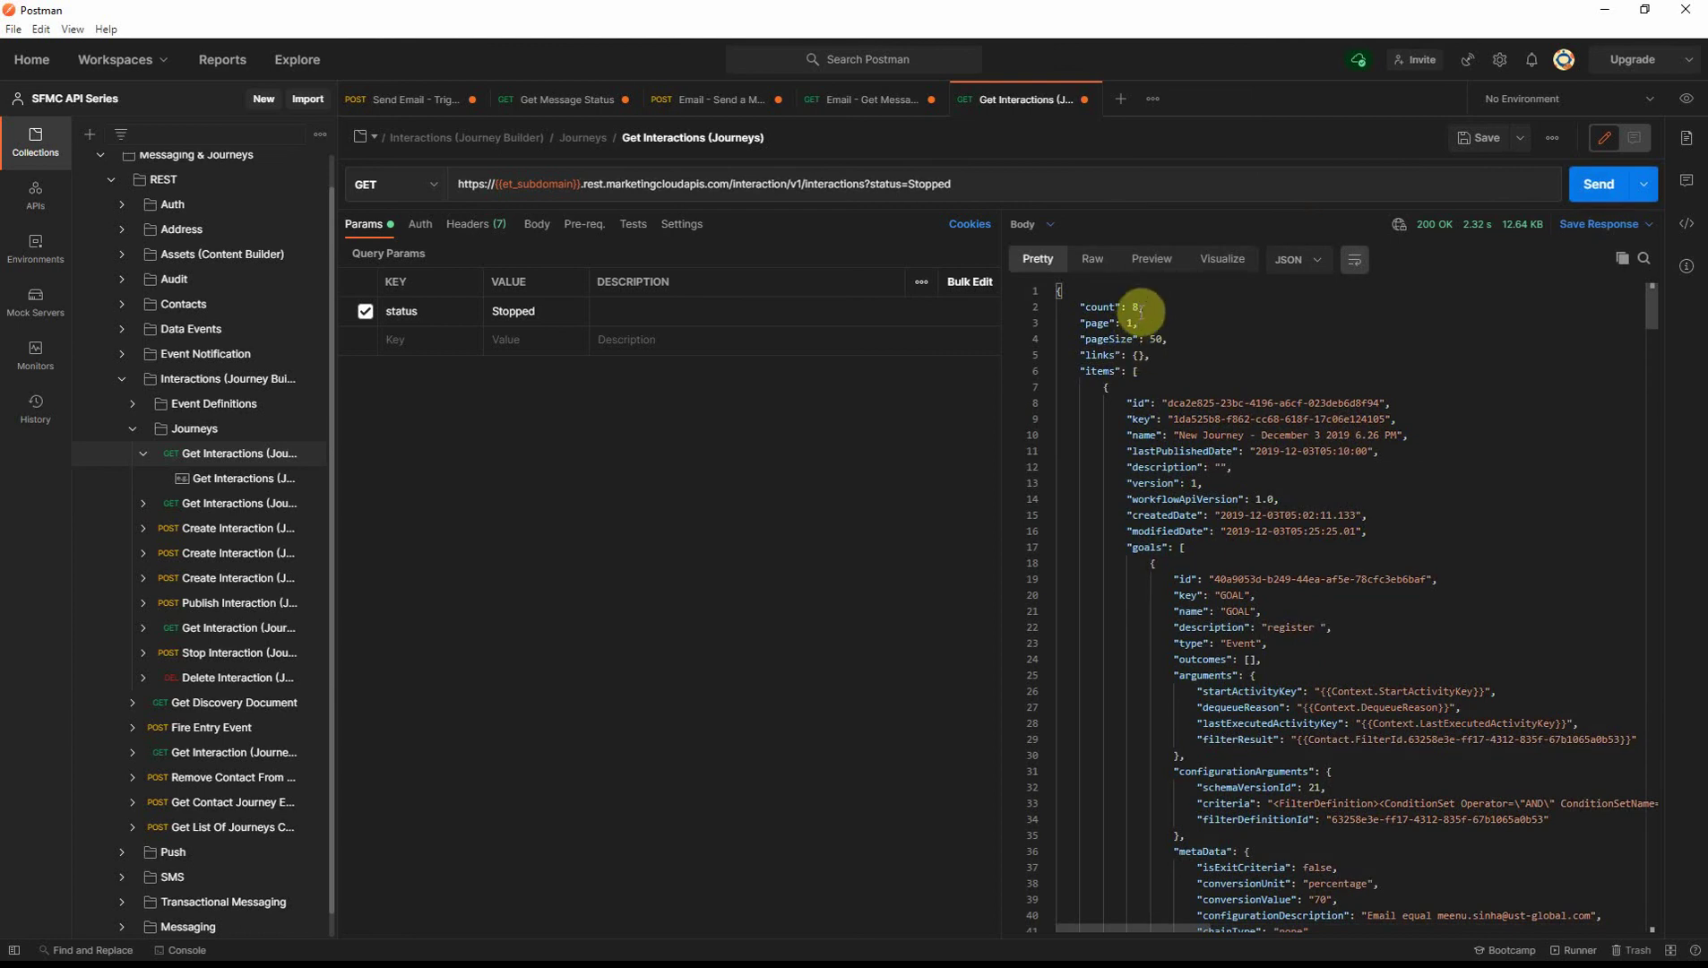
# Step: Send the Get Interactions request with the status parameter set to Draft, and again with it set to Paused
pyautogui.moveTo(544, 311); pyautogui.dragTo(480, 311)
pyautogui.write('Draft')
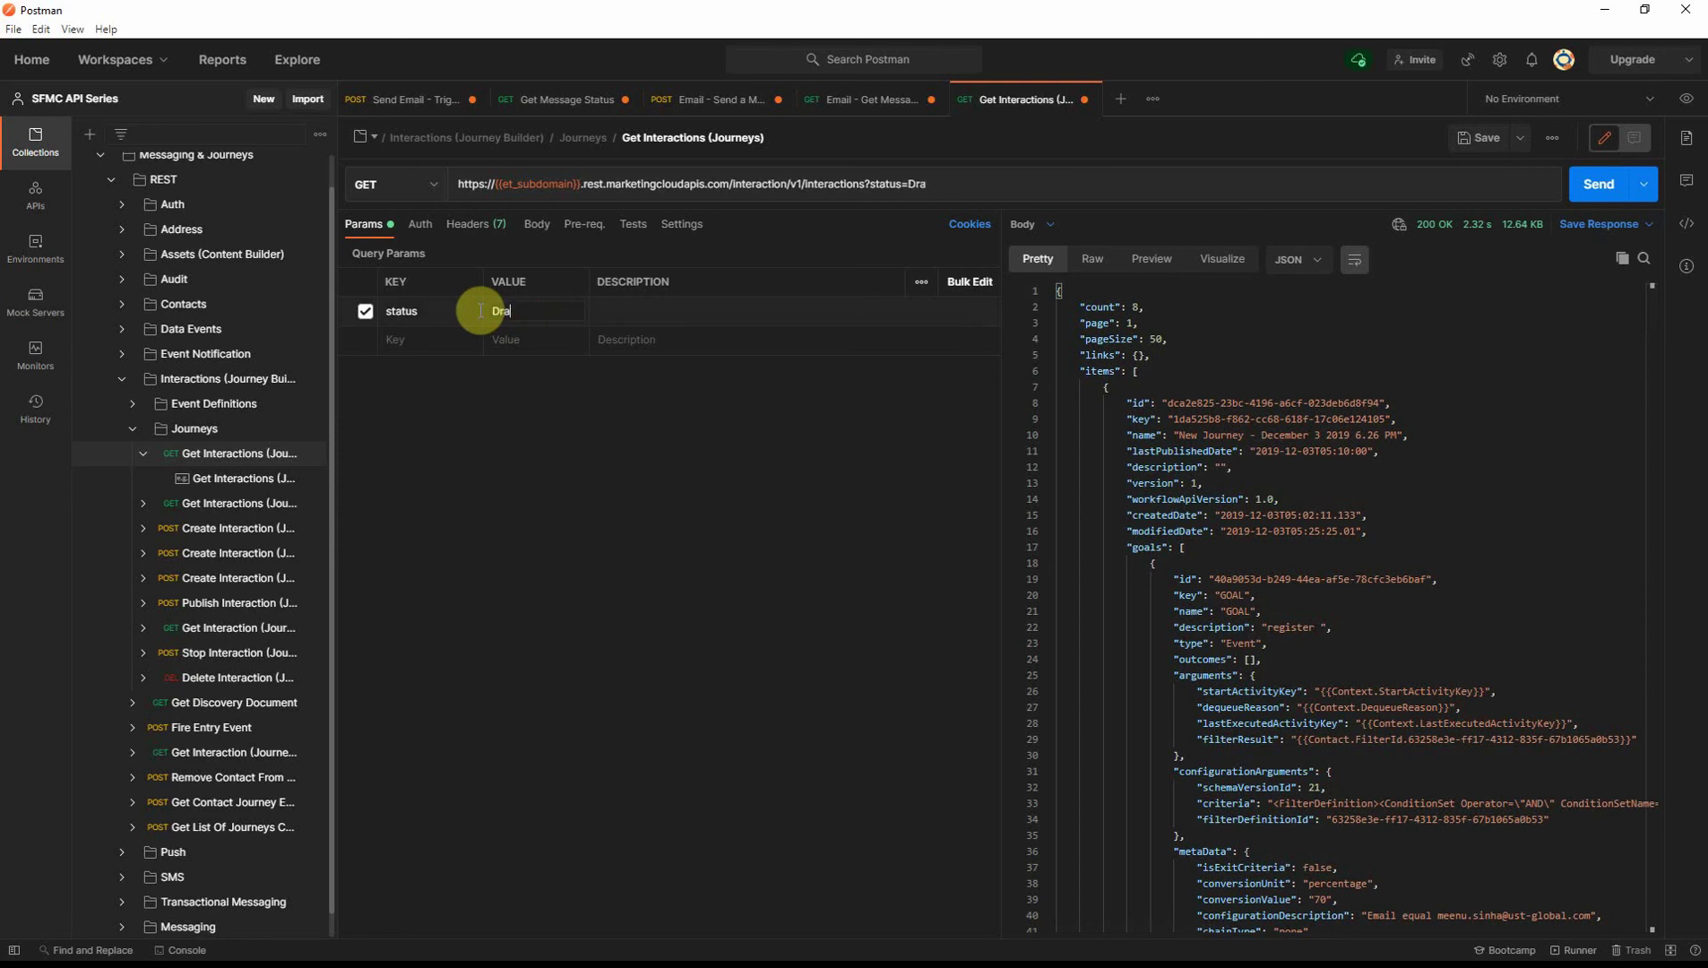
pyautogui.click(1597, 184)
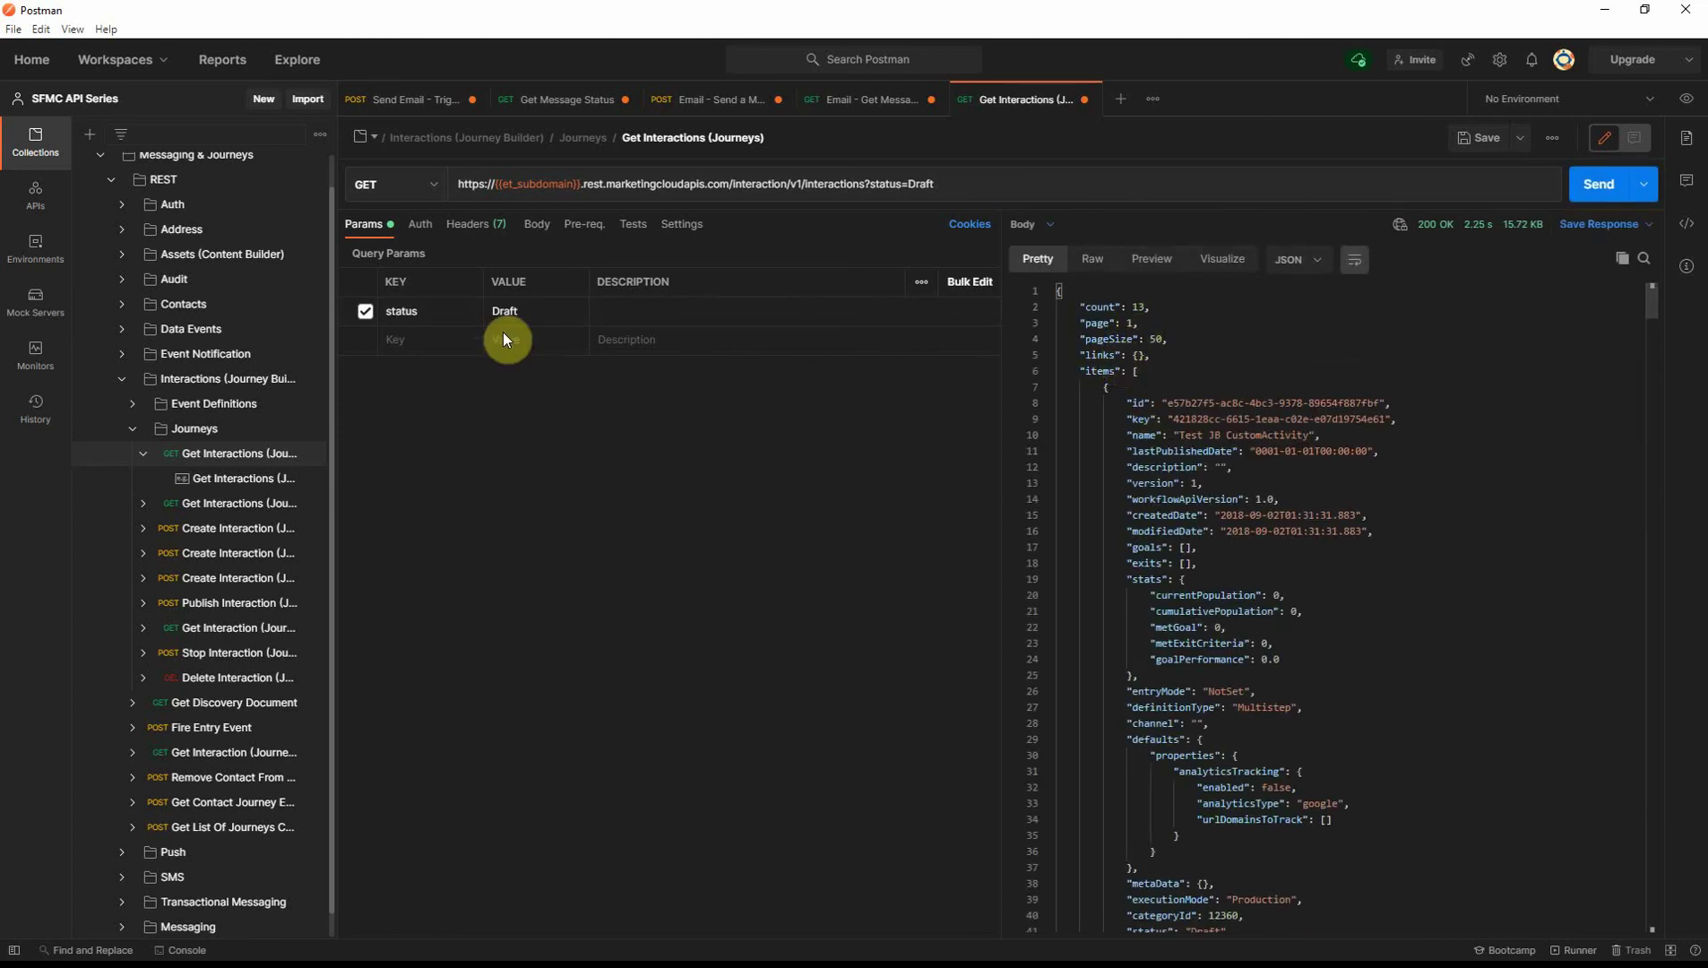
pyautogui.moveTo(538, 310); pyautogui.dragTo(477, 311)
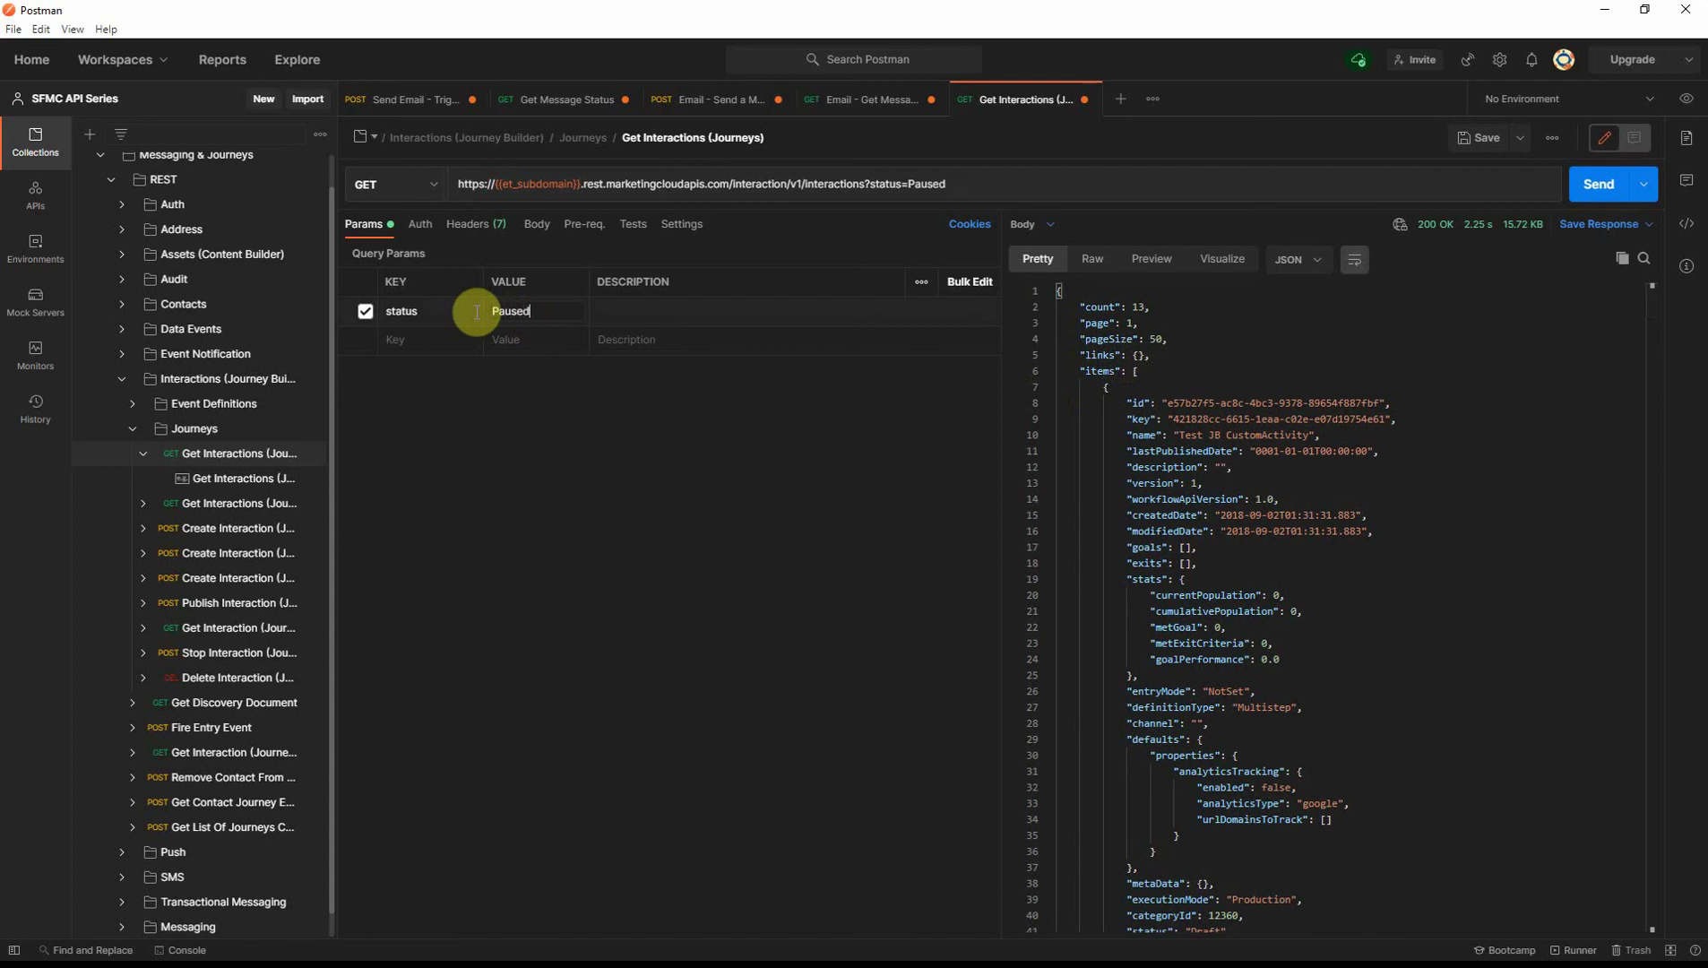
pyautogui.click(1595, 188)
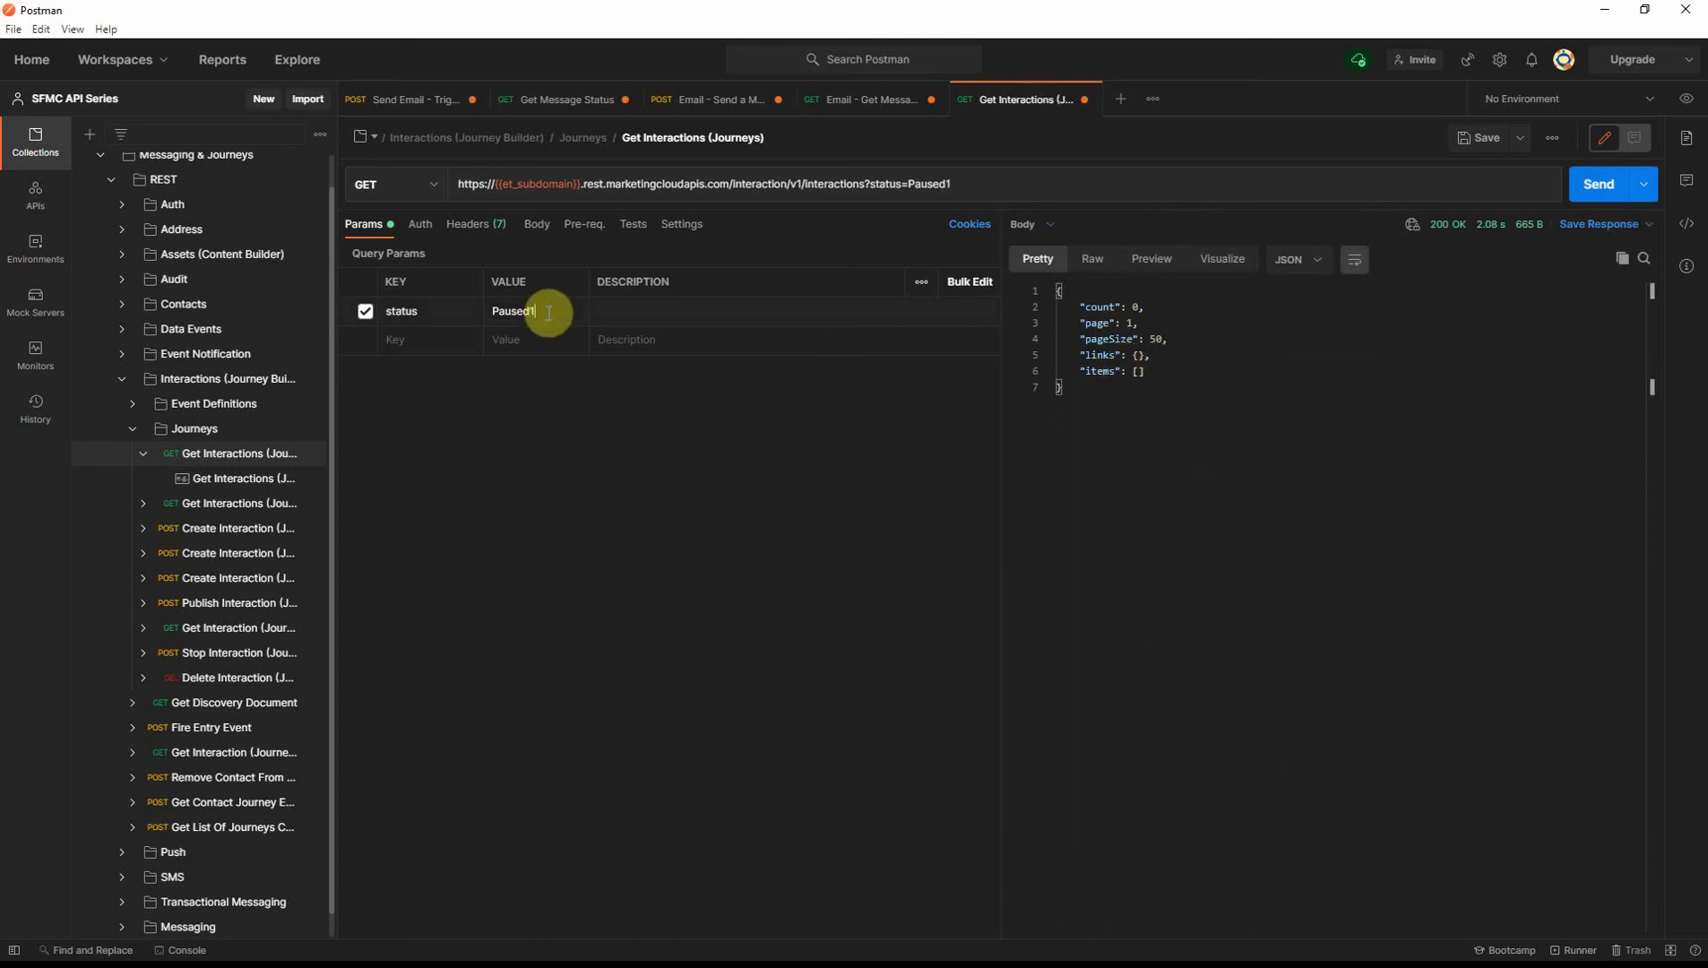
# Step: Send the Get Interactions request with the status parameter set to Paused1 and read the full response message
pyautogui.click(1594, 177)
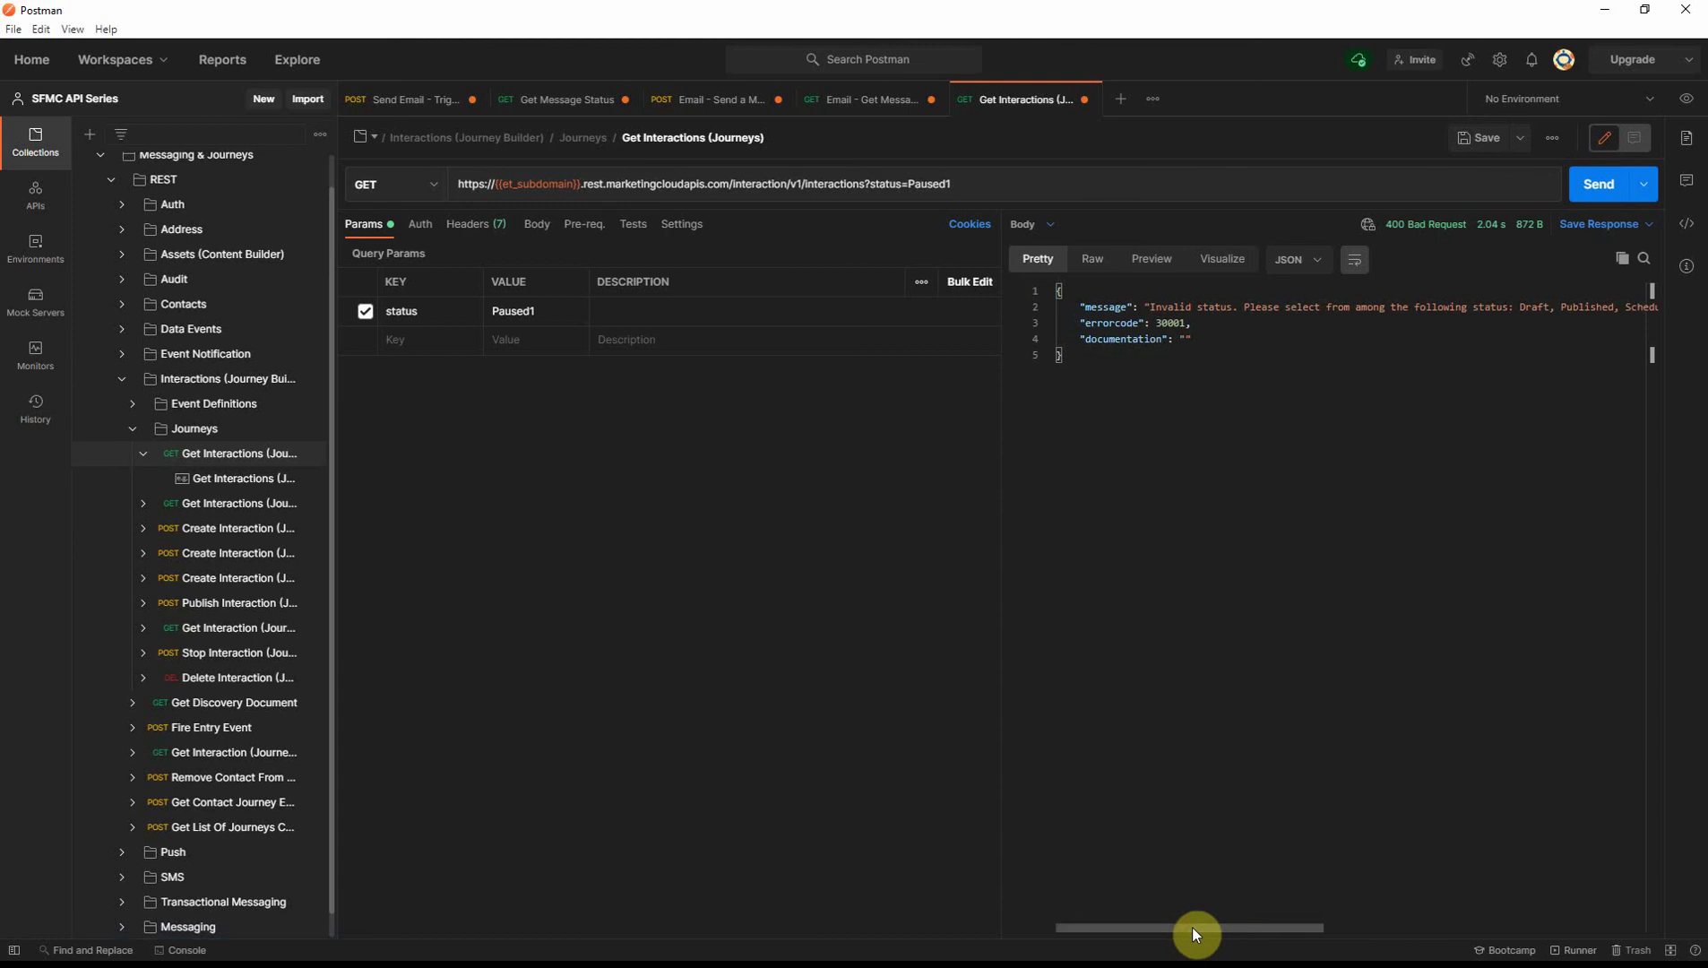
pyautogui.moveTo(1192, 926); pyautogui.dragTo(1460, 923)
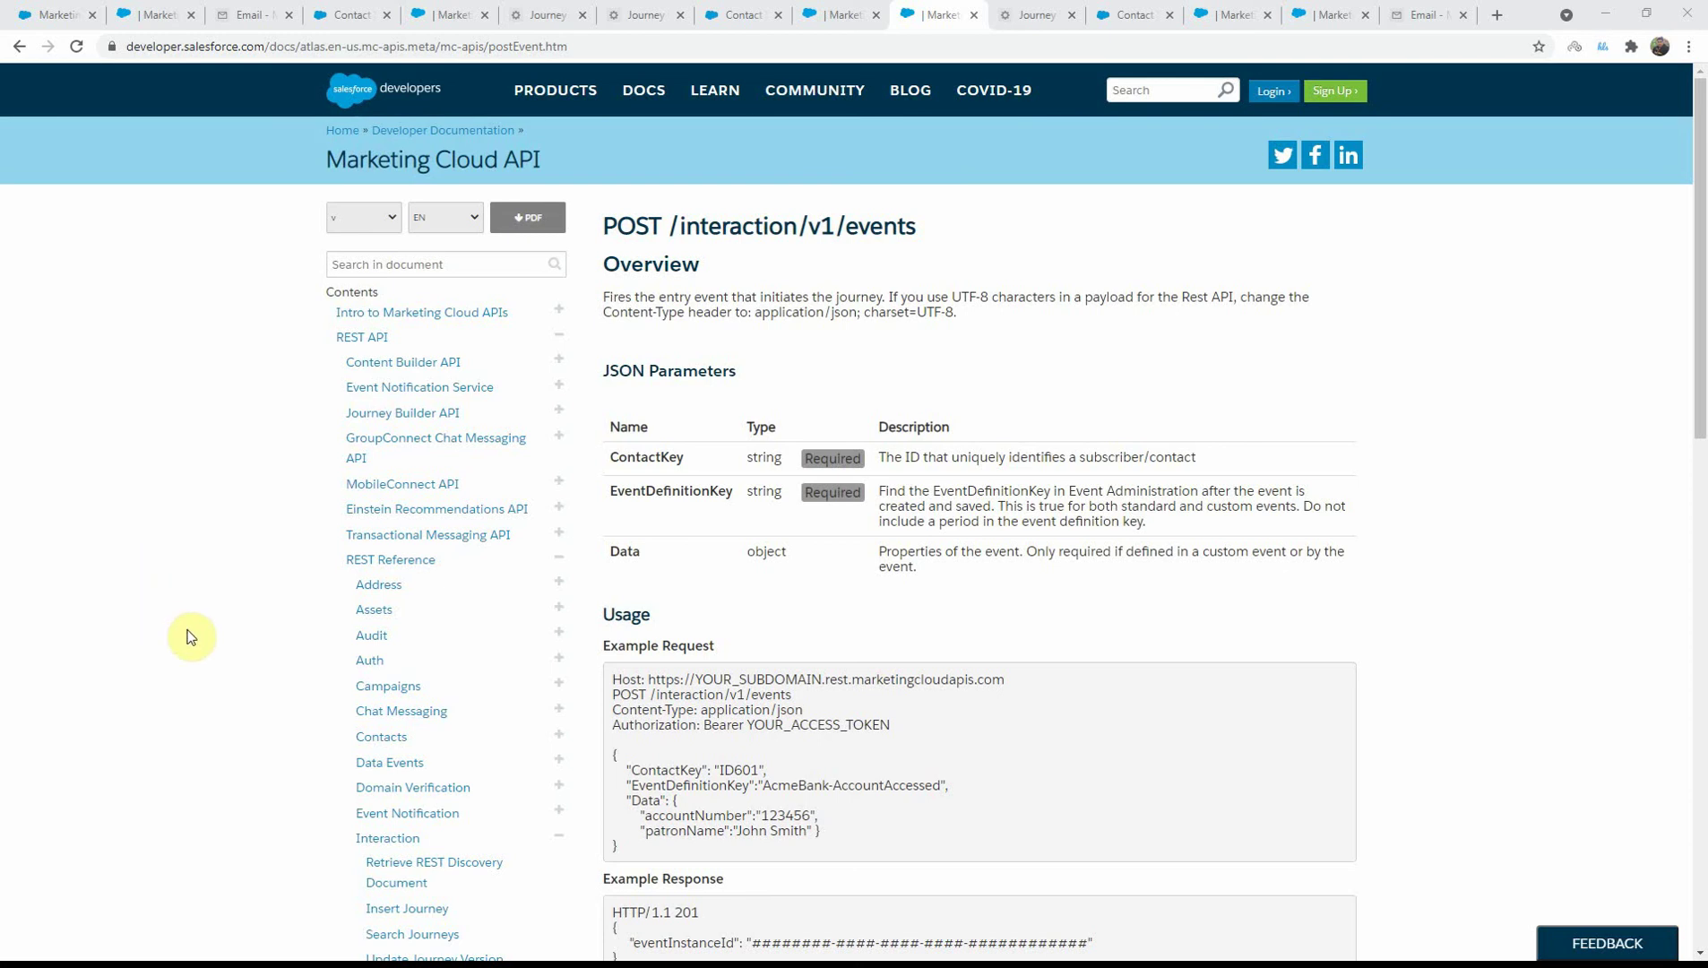
# Step: Switch to the browser and review the Fire the Event documentation page, including the JSON parameters of POST /interaction/v1/events
pyautogui.scroll(-2, 291, 667)
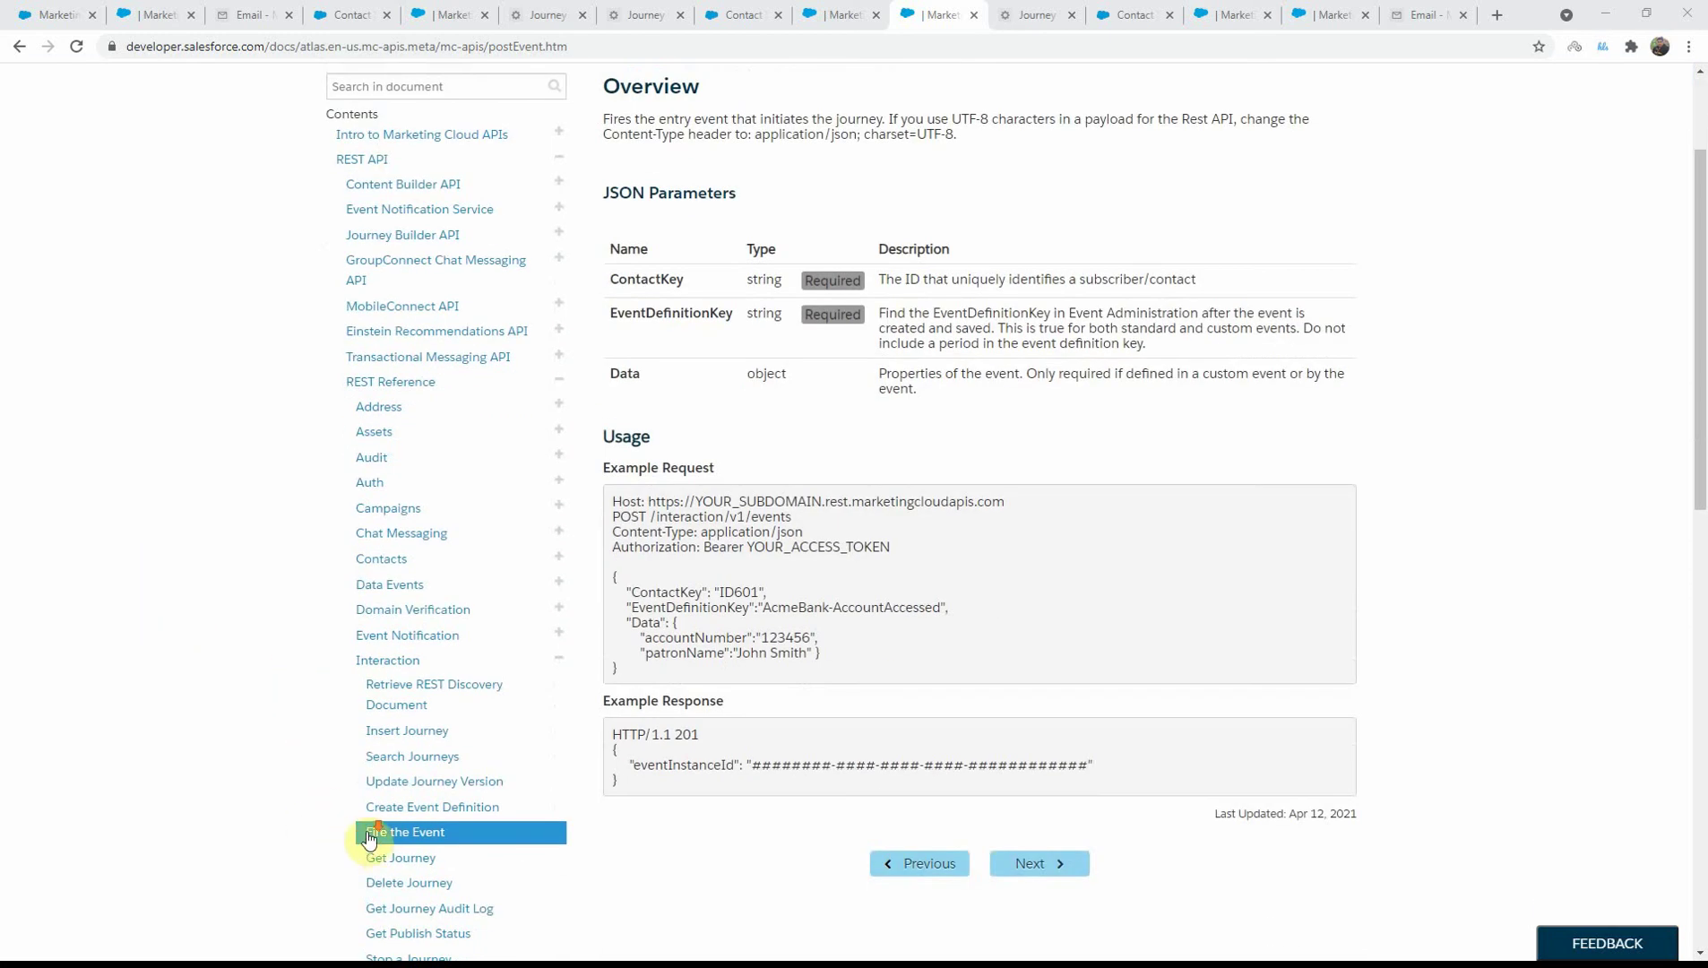
pyautogui.scroll(-1, 367, 838)
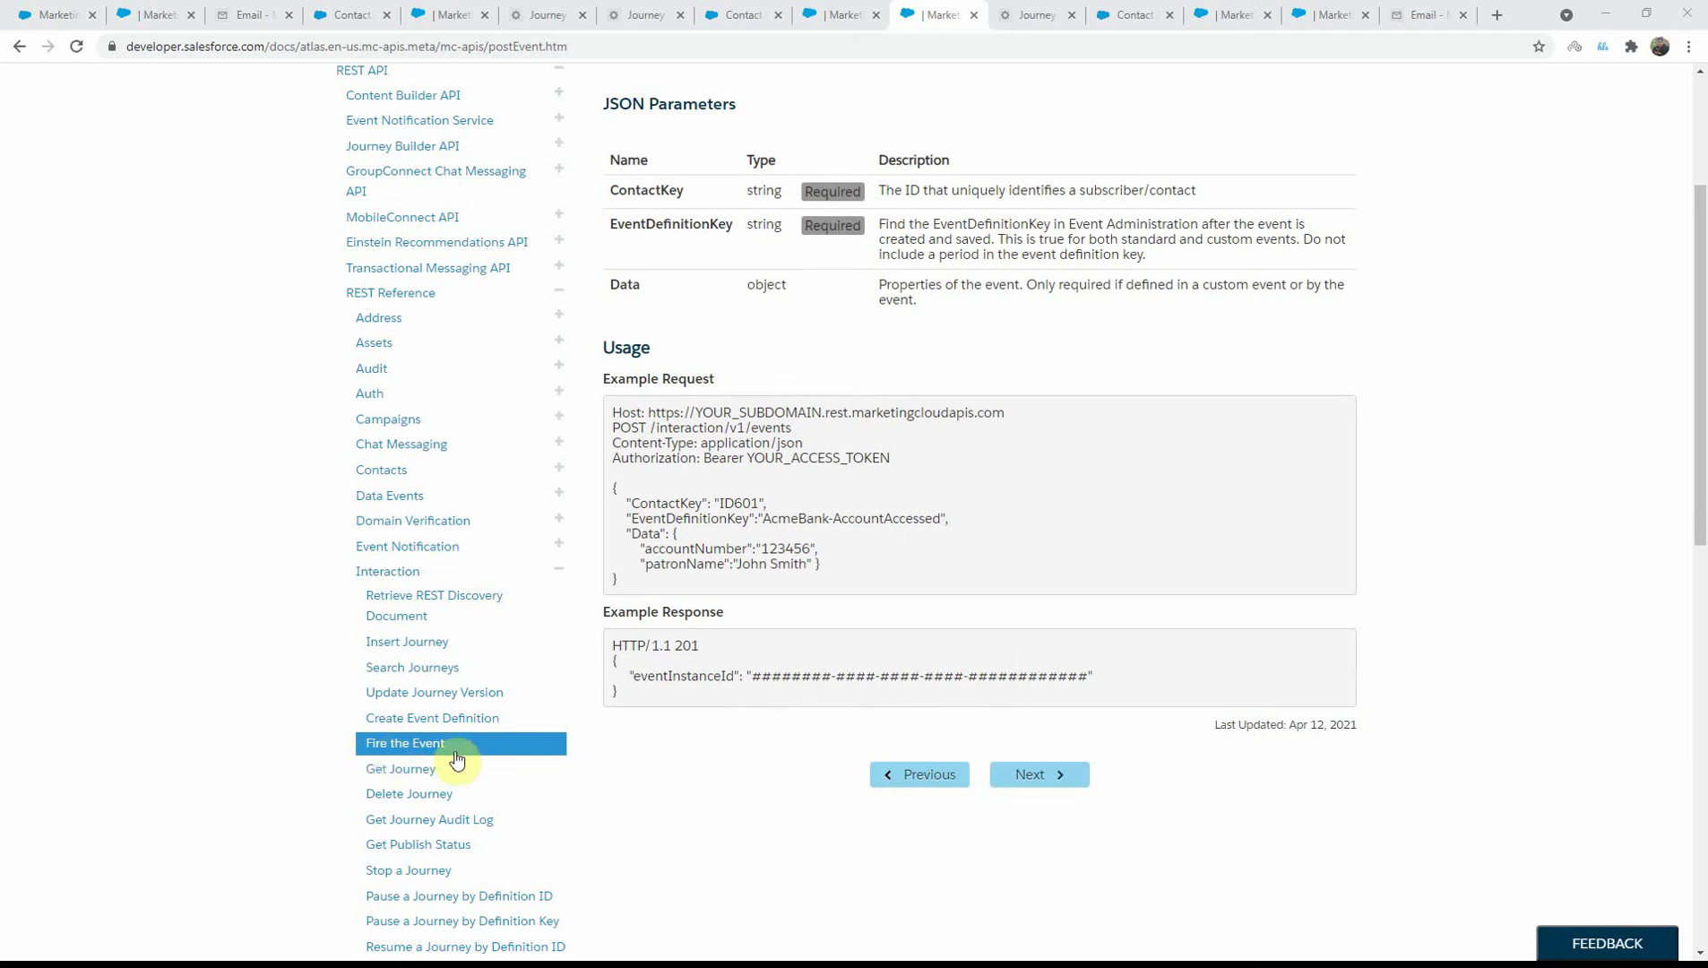
pyautogui.scroll(3, 597, 631)
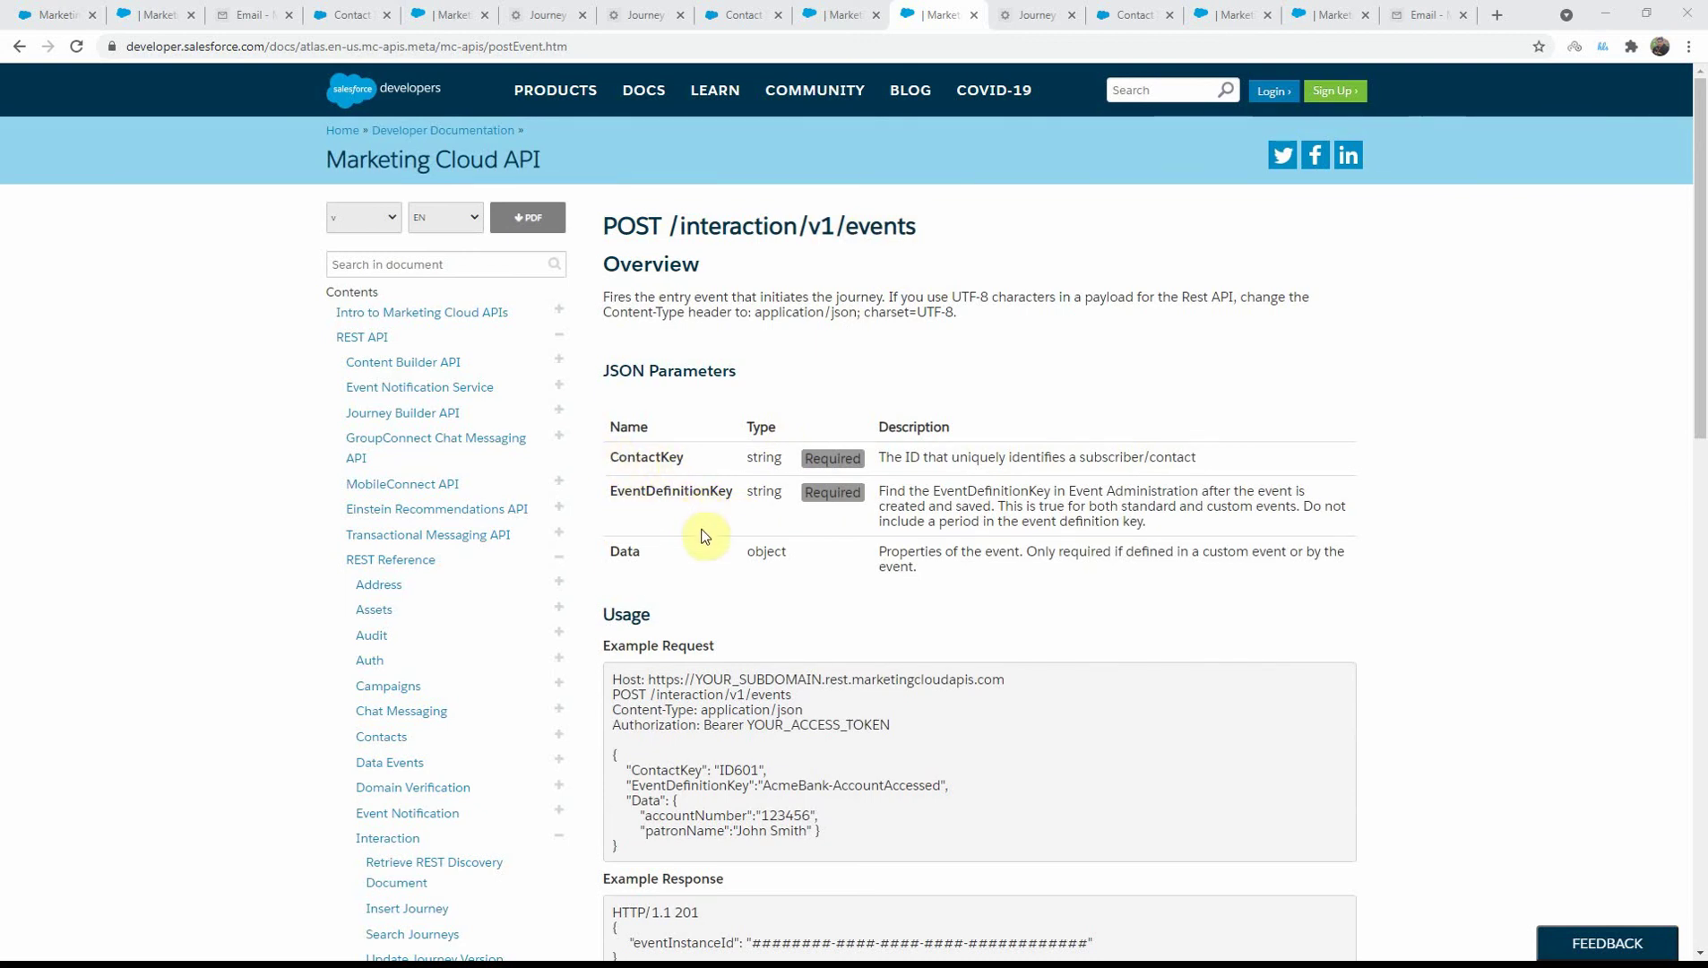
pyautogui.scroll(-1, 708, 530)
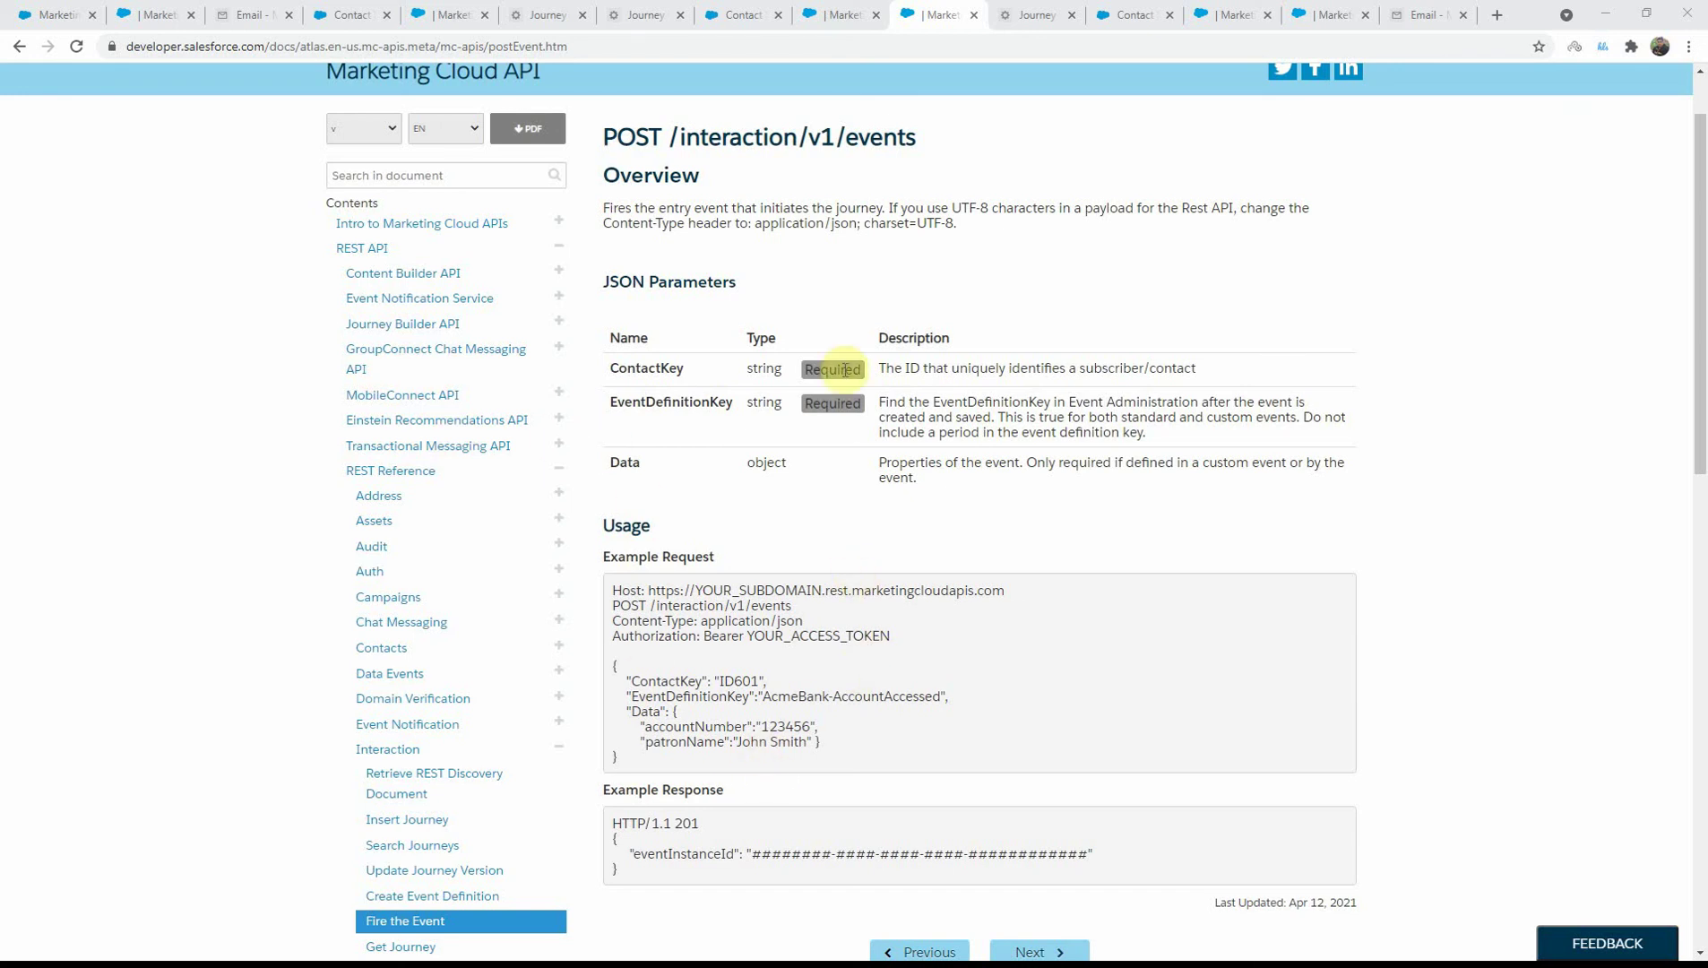
# Step: Compare the API Entry Event Test Journey's entry event with the documentation's example request, and view the data extension in Contact Builder
pyautogui.click(1033, 17)
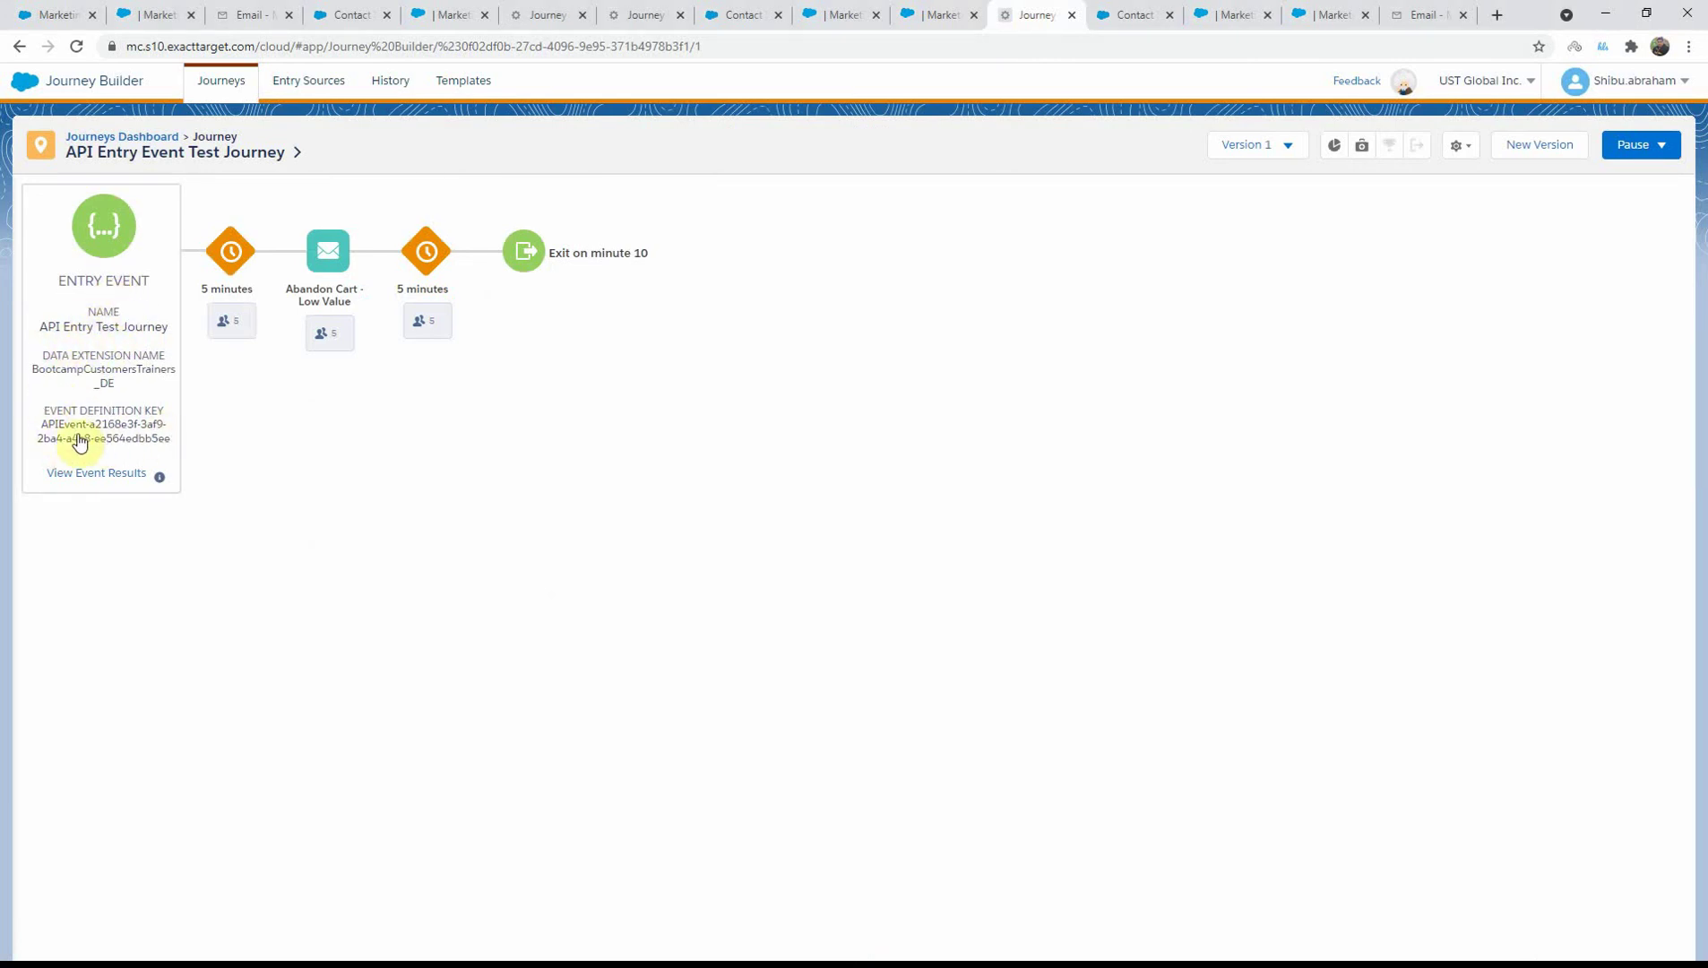
pyautogui.click(940, 21)
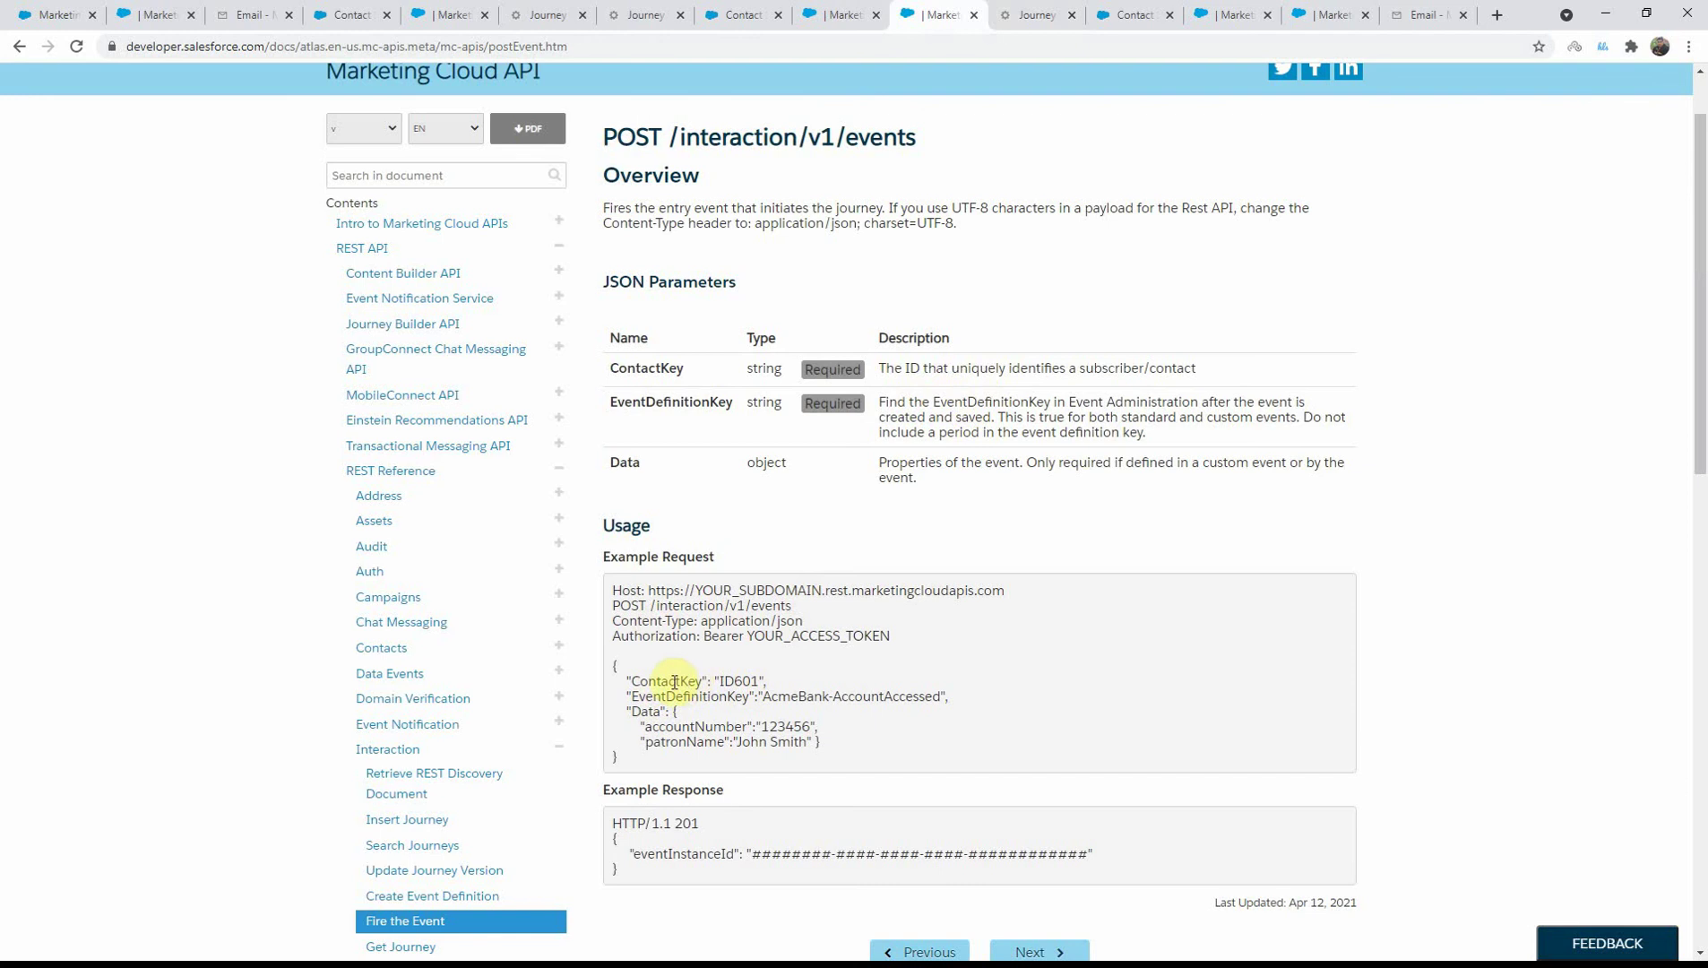
pyautogui.click(1038, 15)
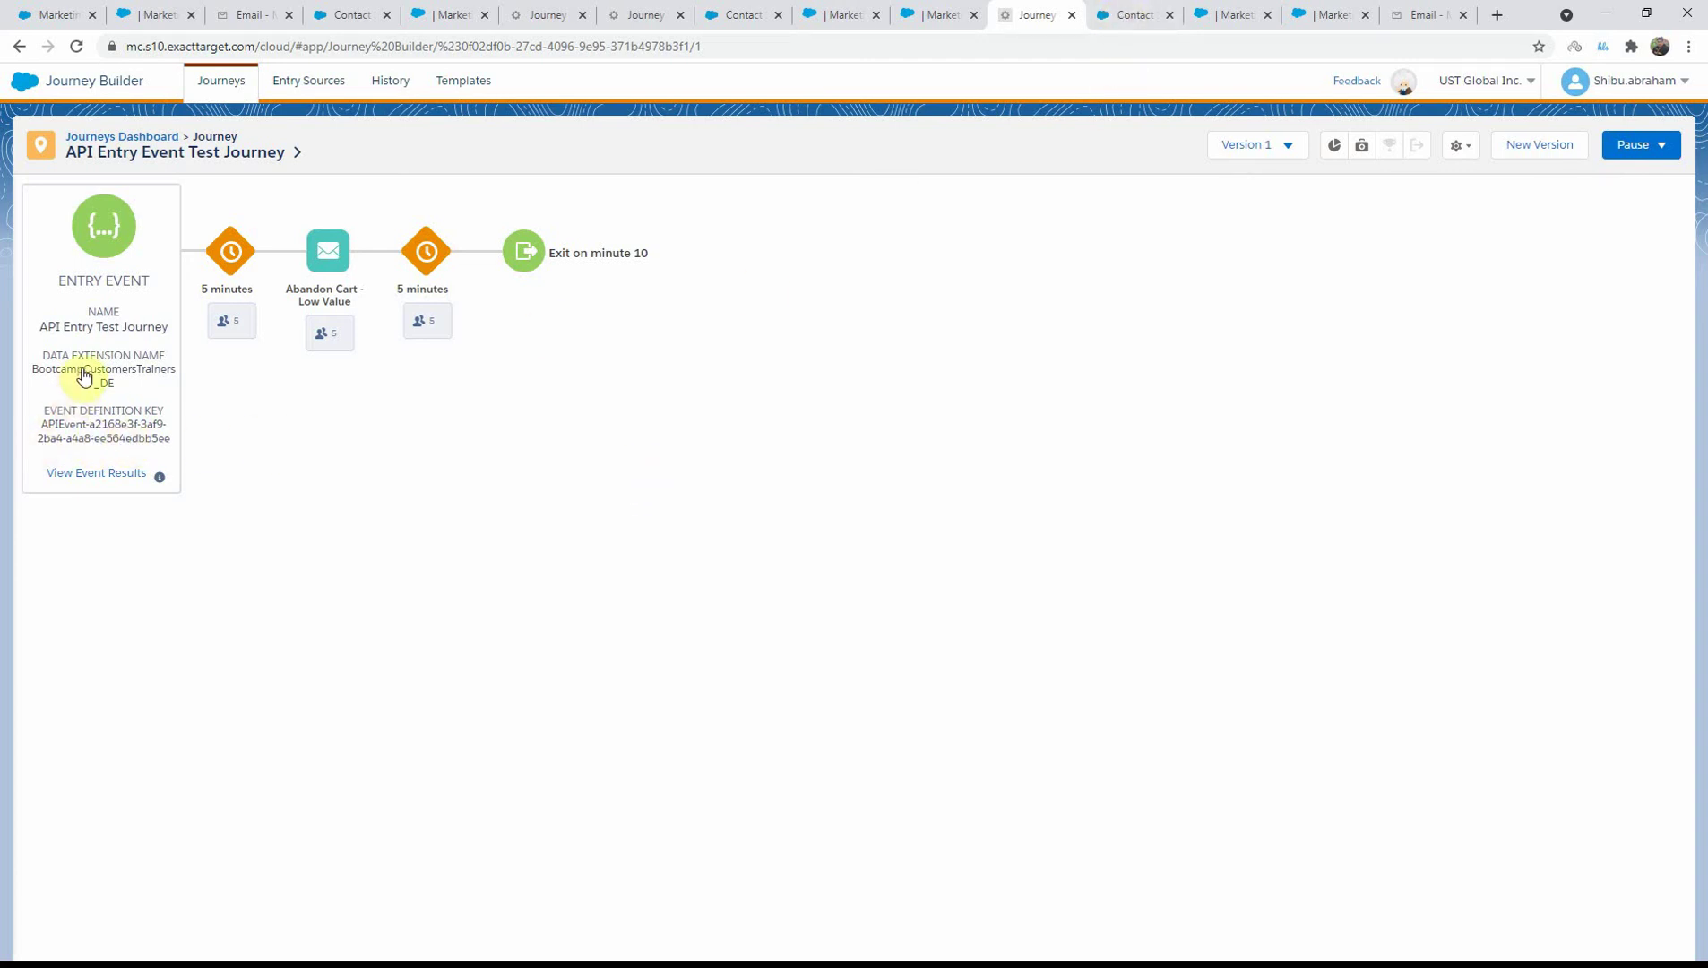
pyautogui.click(1117, 17)
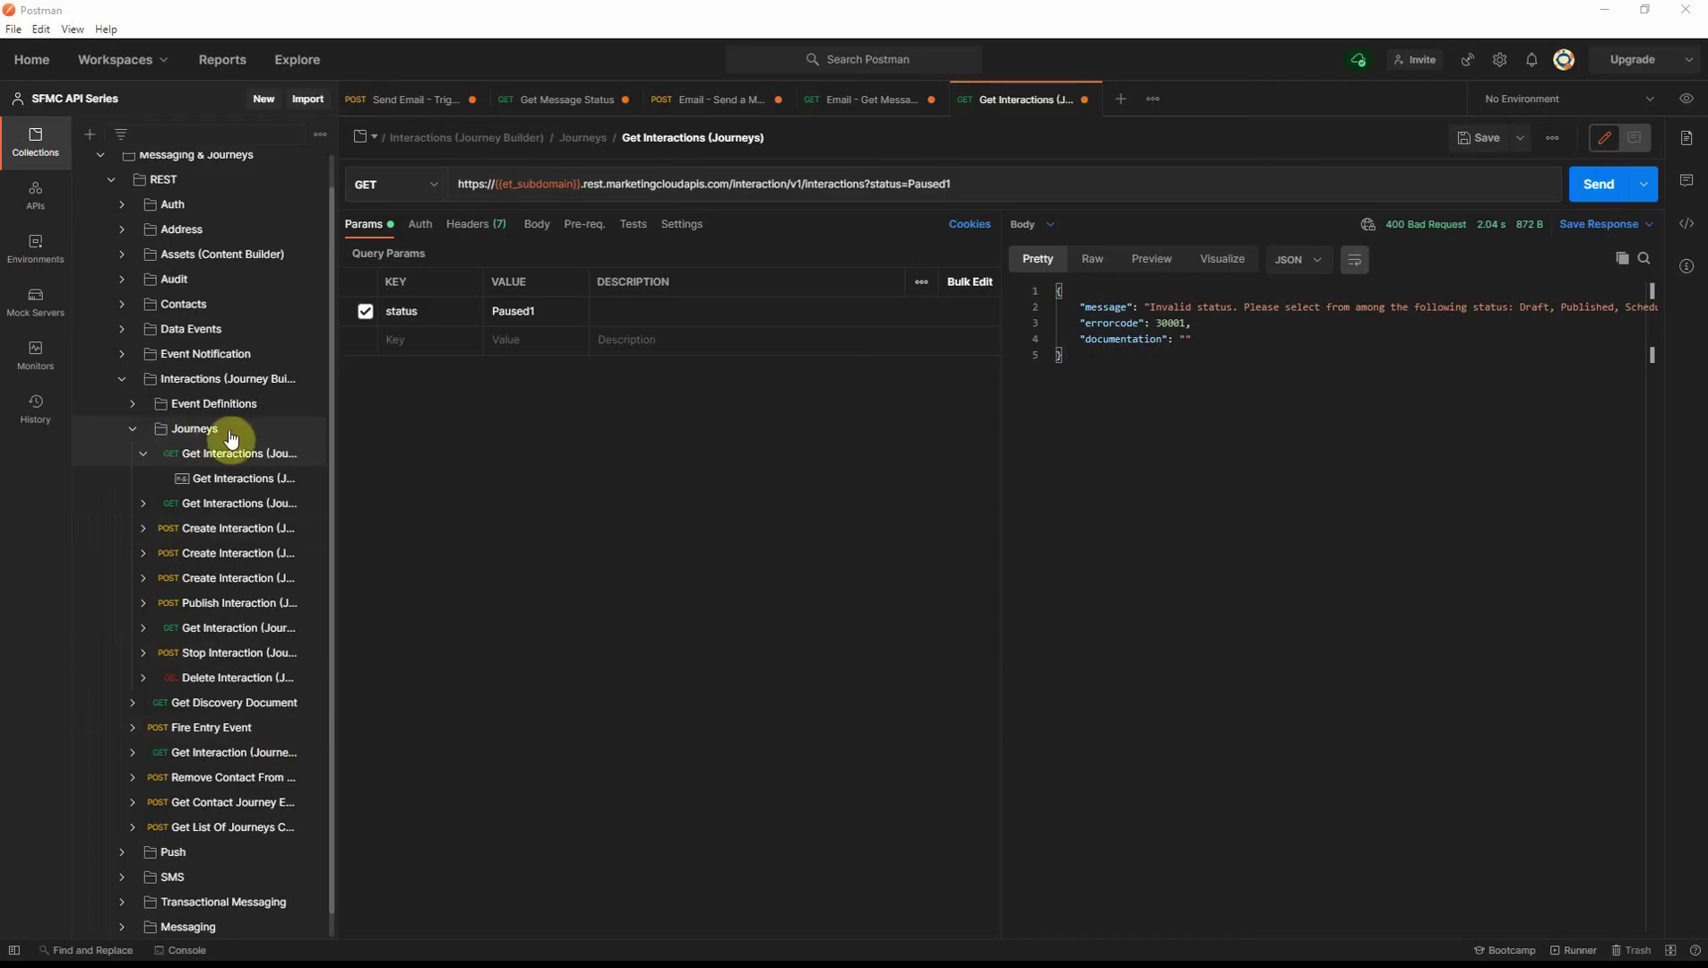
# Step: In Postman, open Fire Entry Event, replace its body with the trainer contact's payload containing CustomerID, EmailID, FirstName and LastName, and send it
pyautogui.click(193, 727)
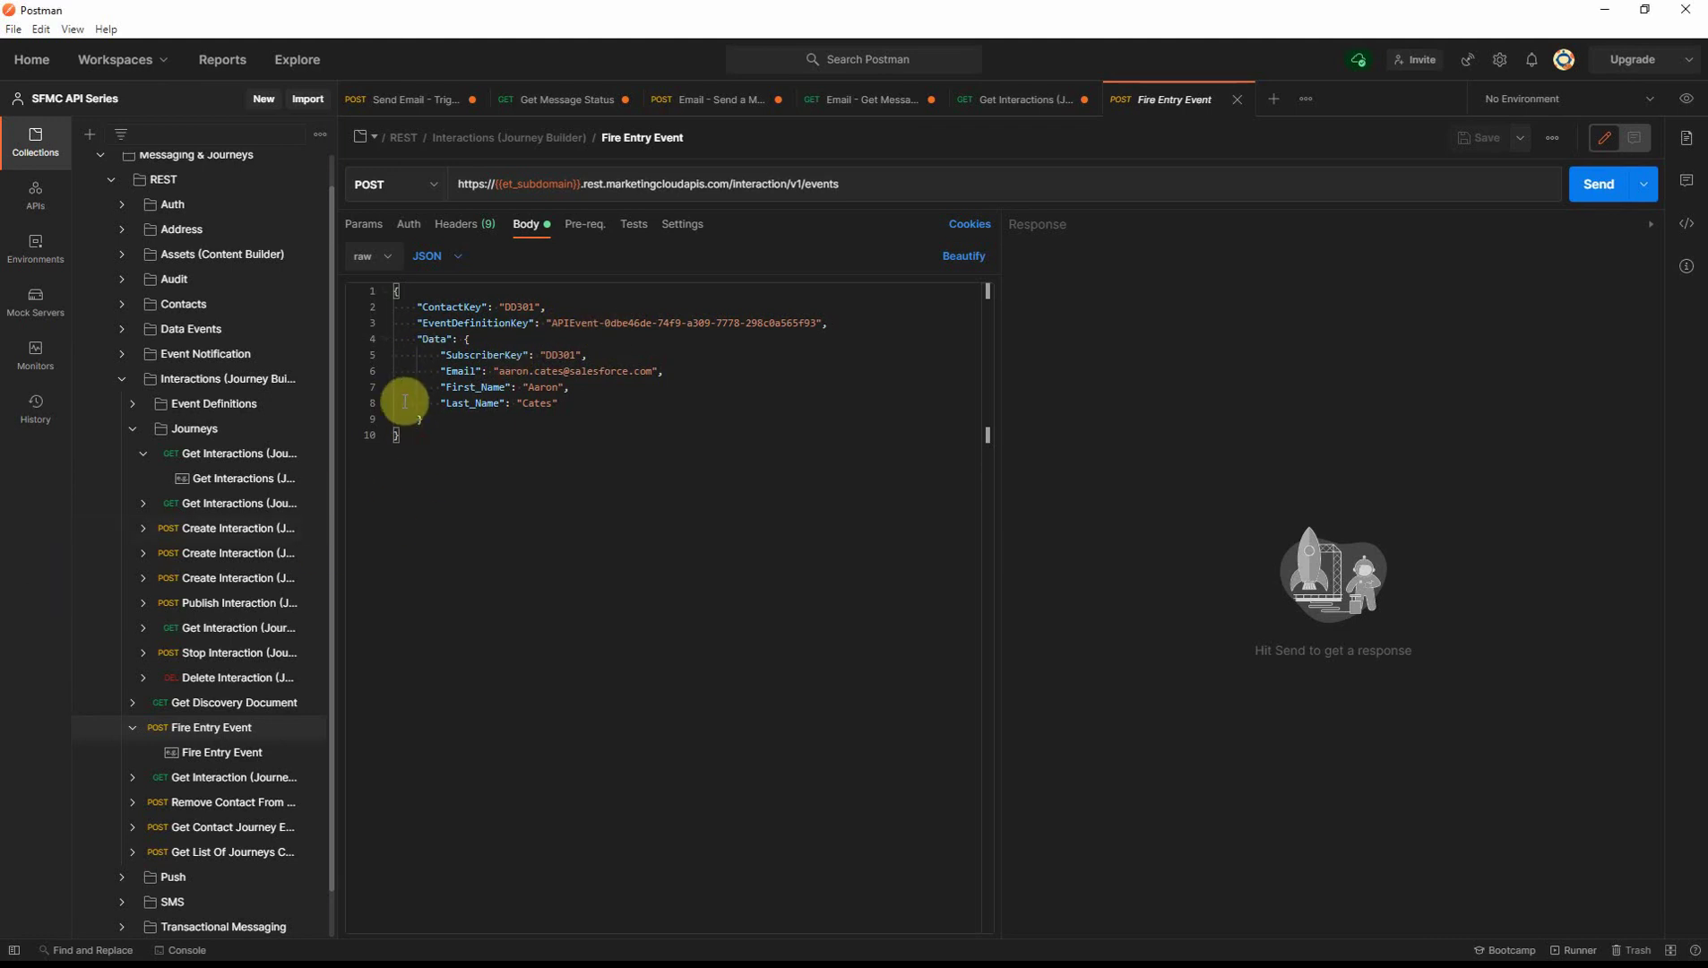
pyautogui.hotkey('ctrl', 'a')
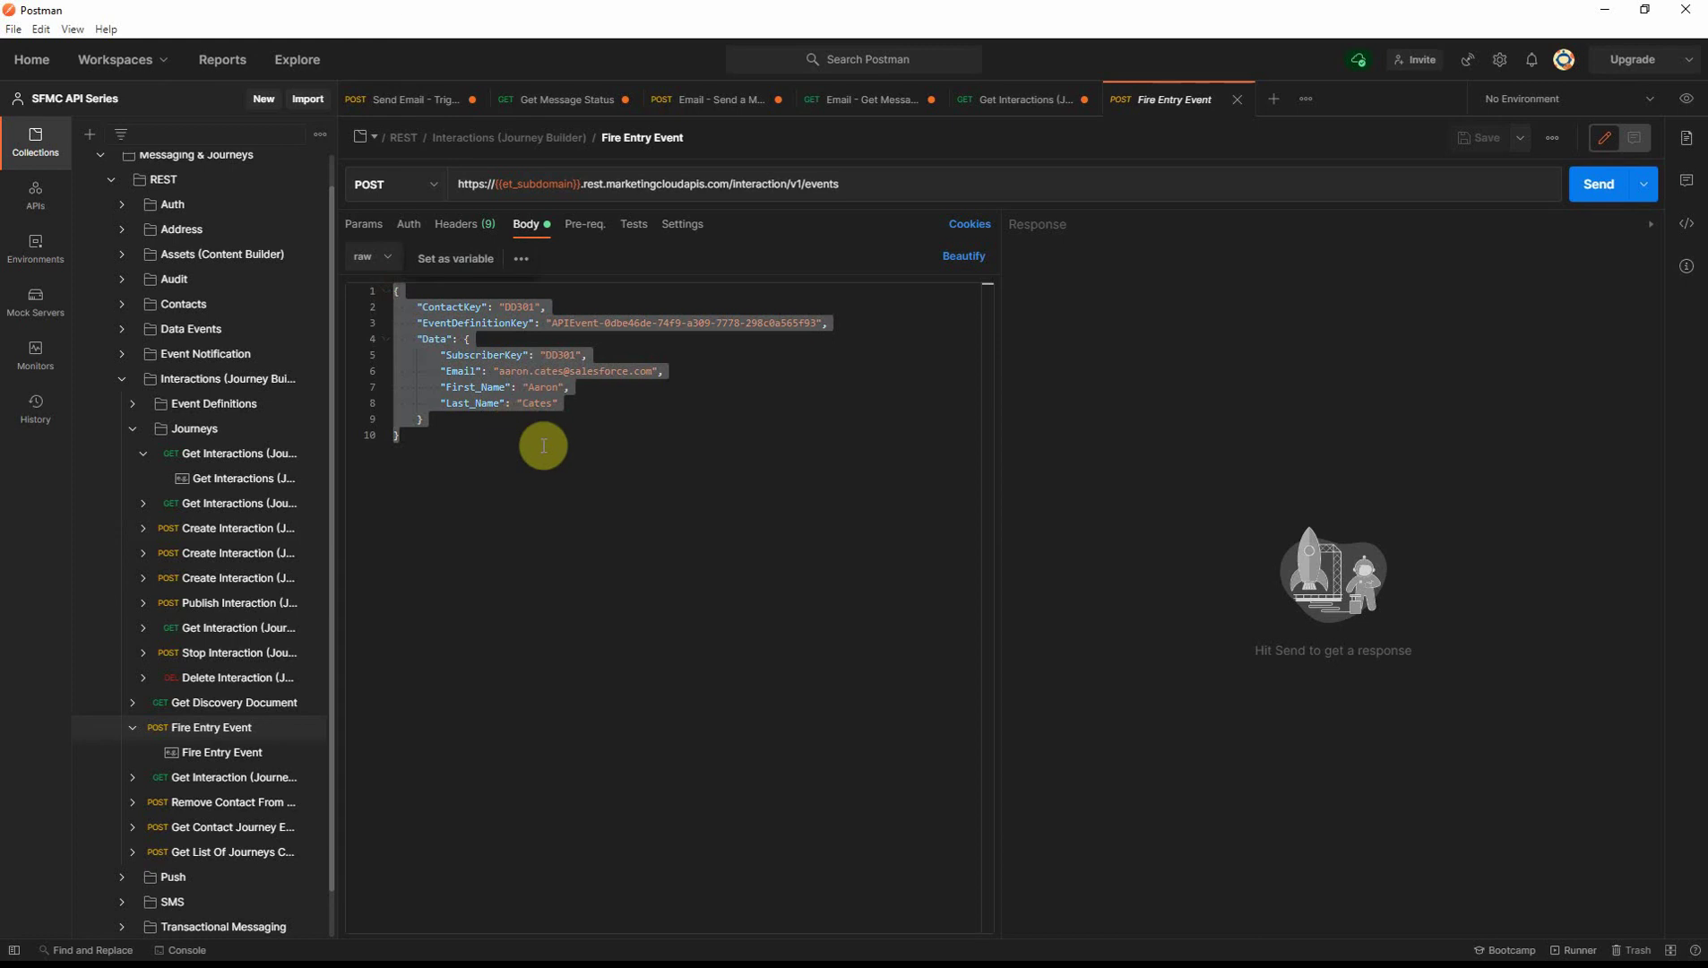
pyautogui.hotkey('ctrl', 'v')
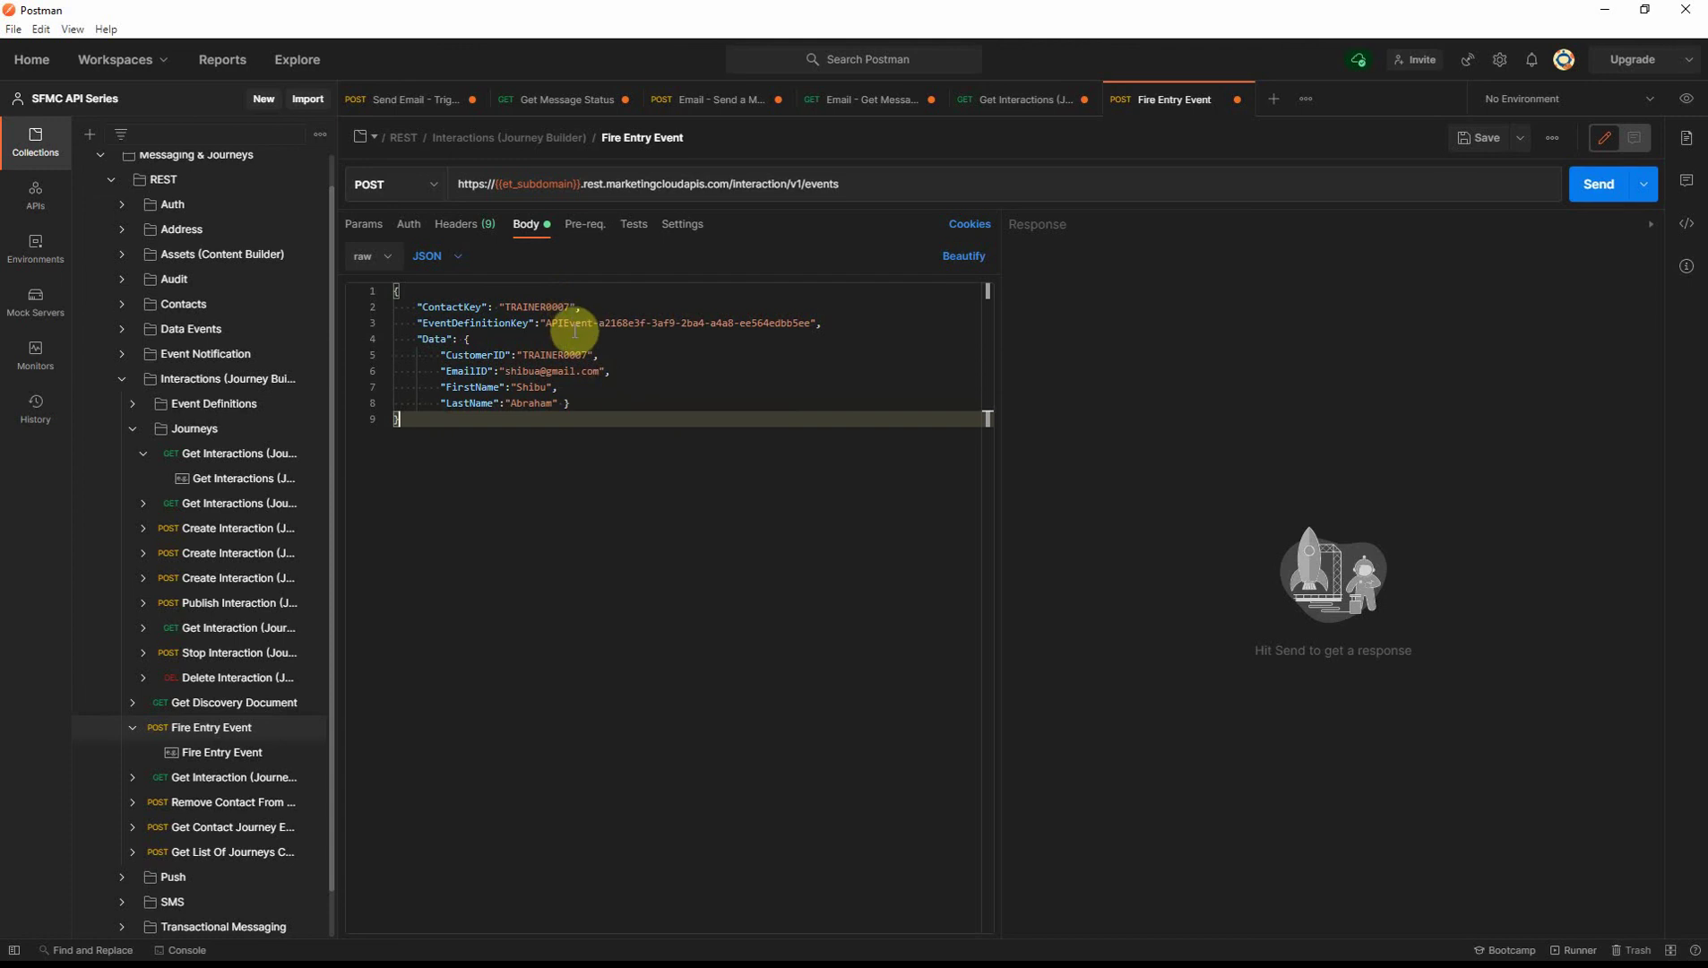
pyautogui.moveTo(547, 323); pyautogui.dragTo(806, 323)
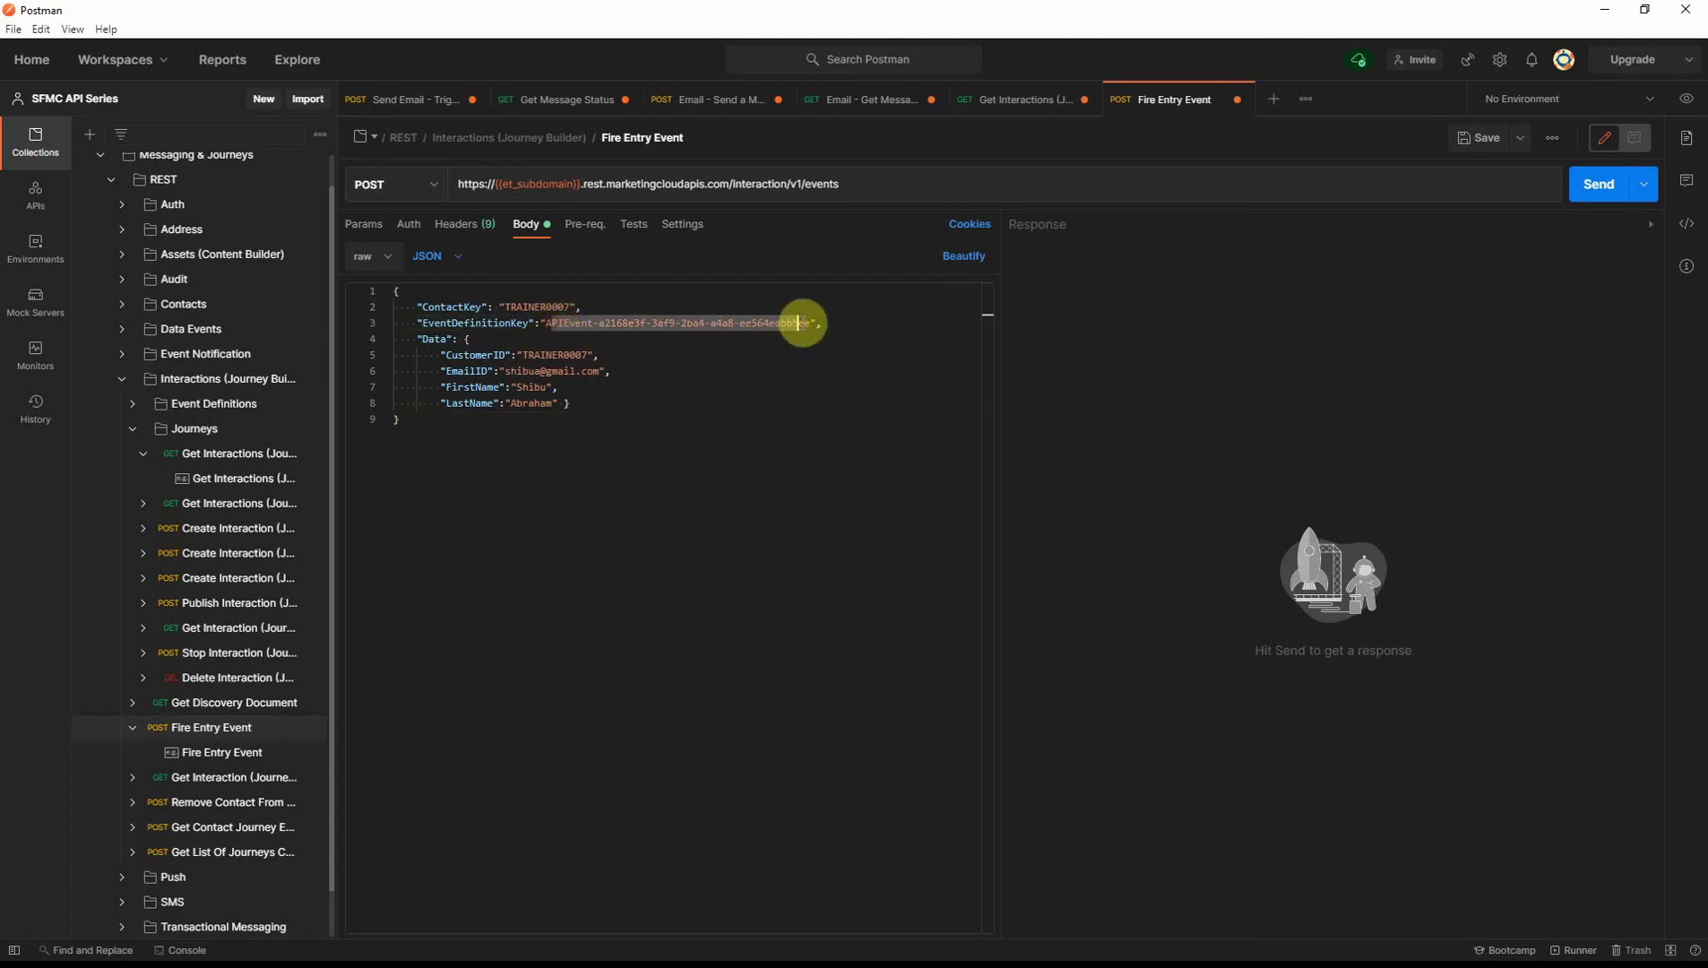
pyautogui.click(778, 357)
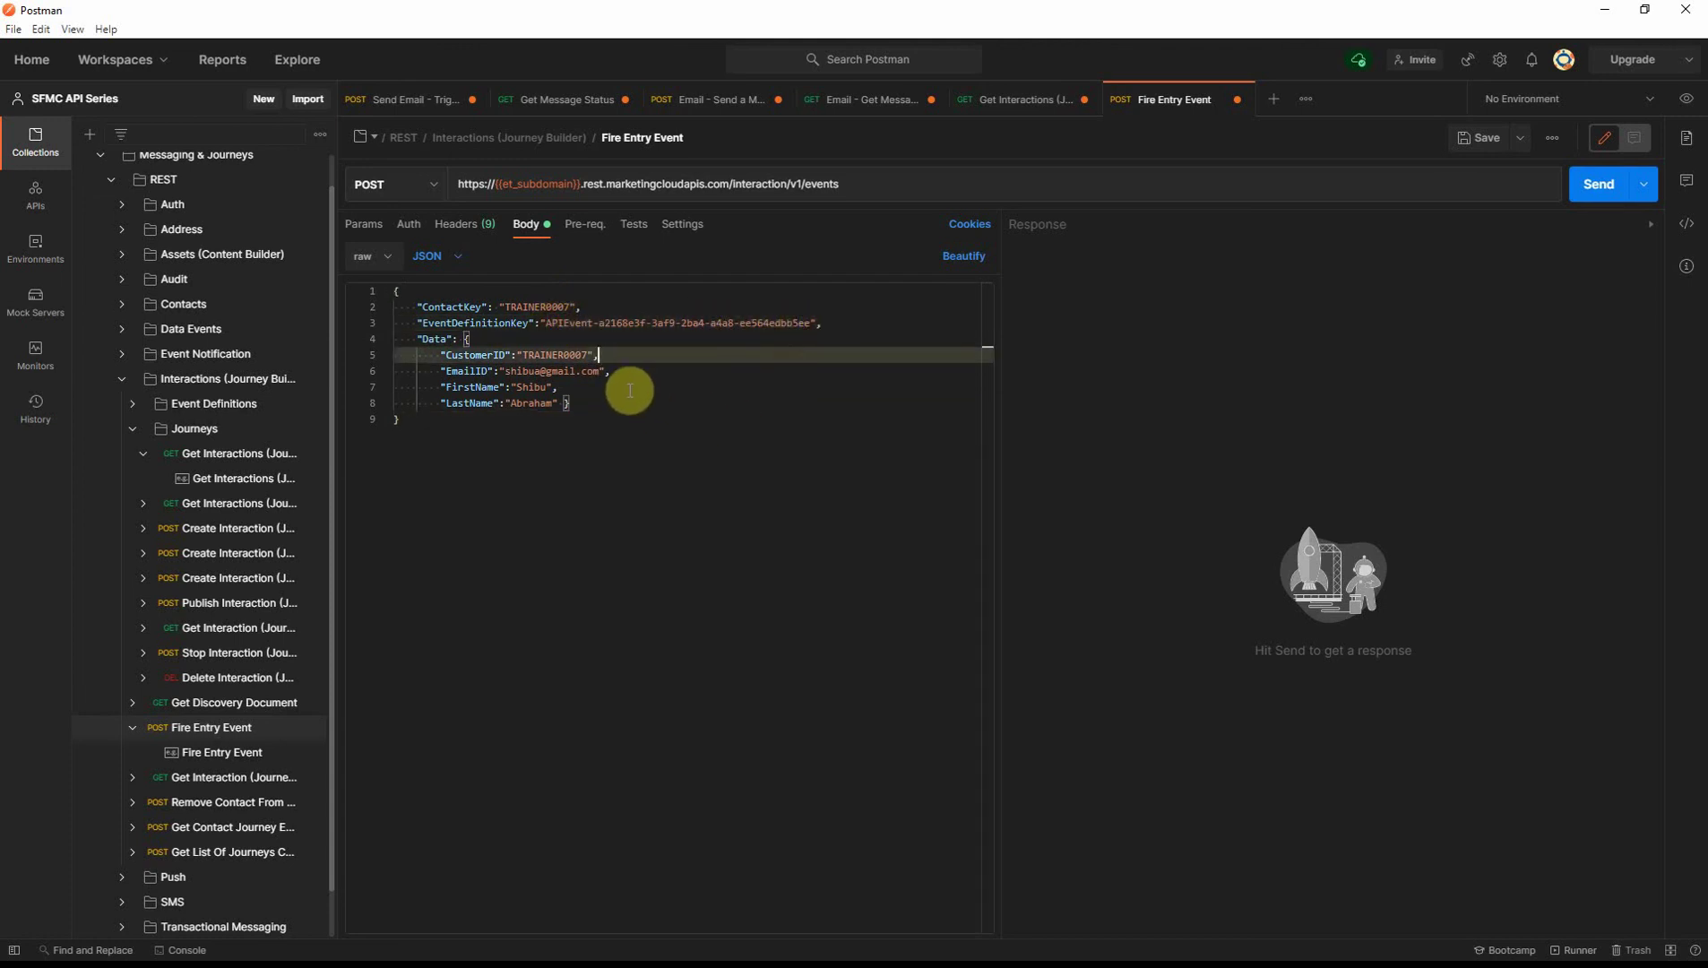
pyautogui.click(612, 421)
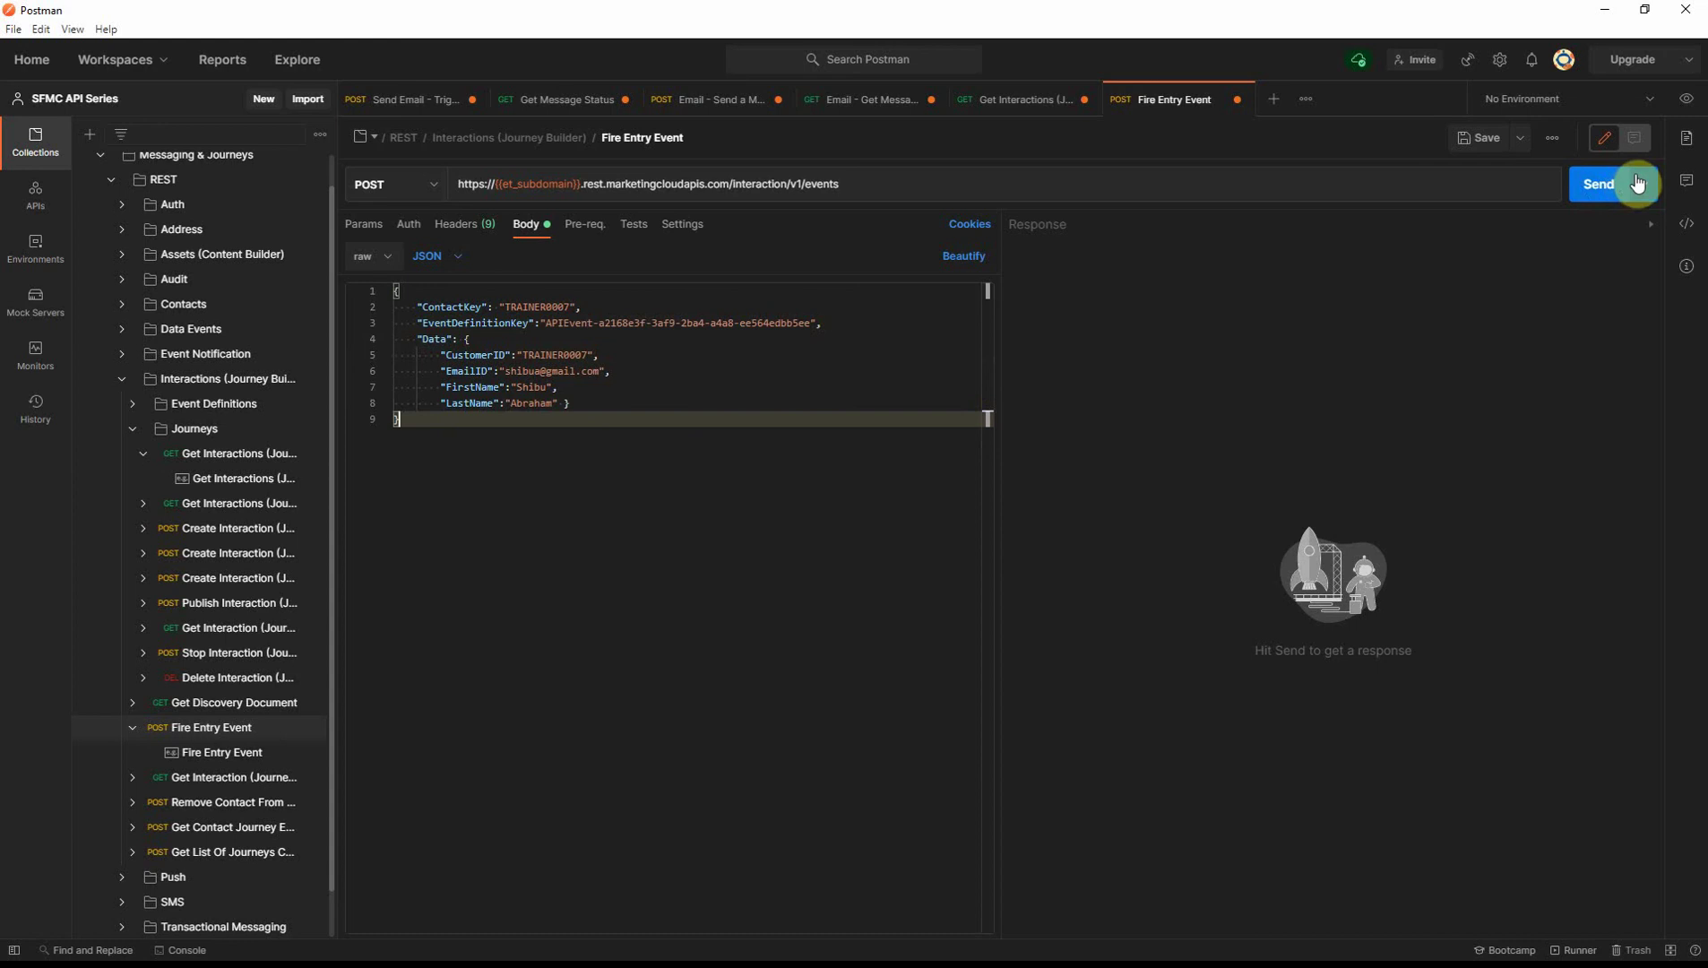
pyautogui.click(1599, 183)
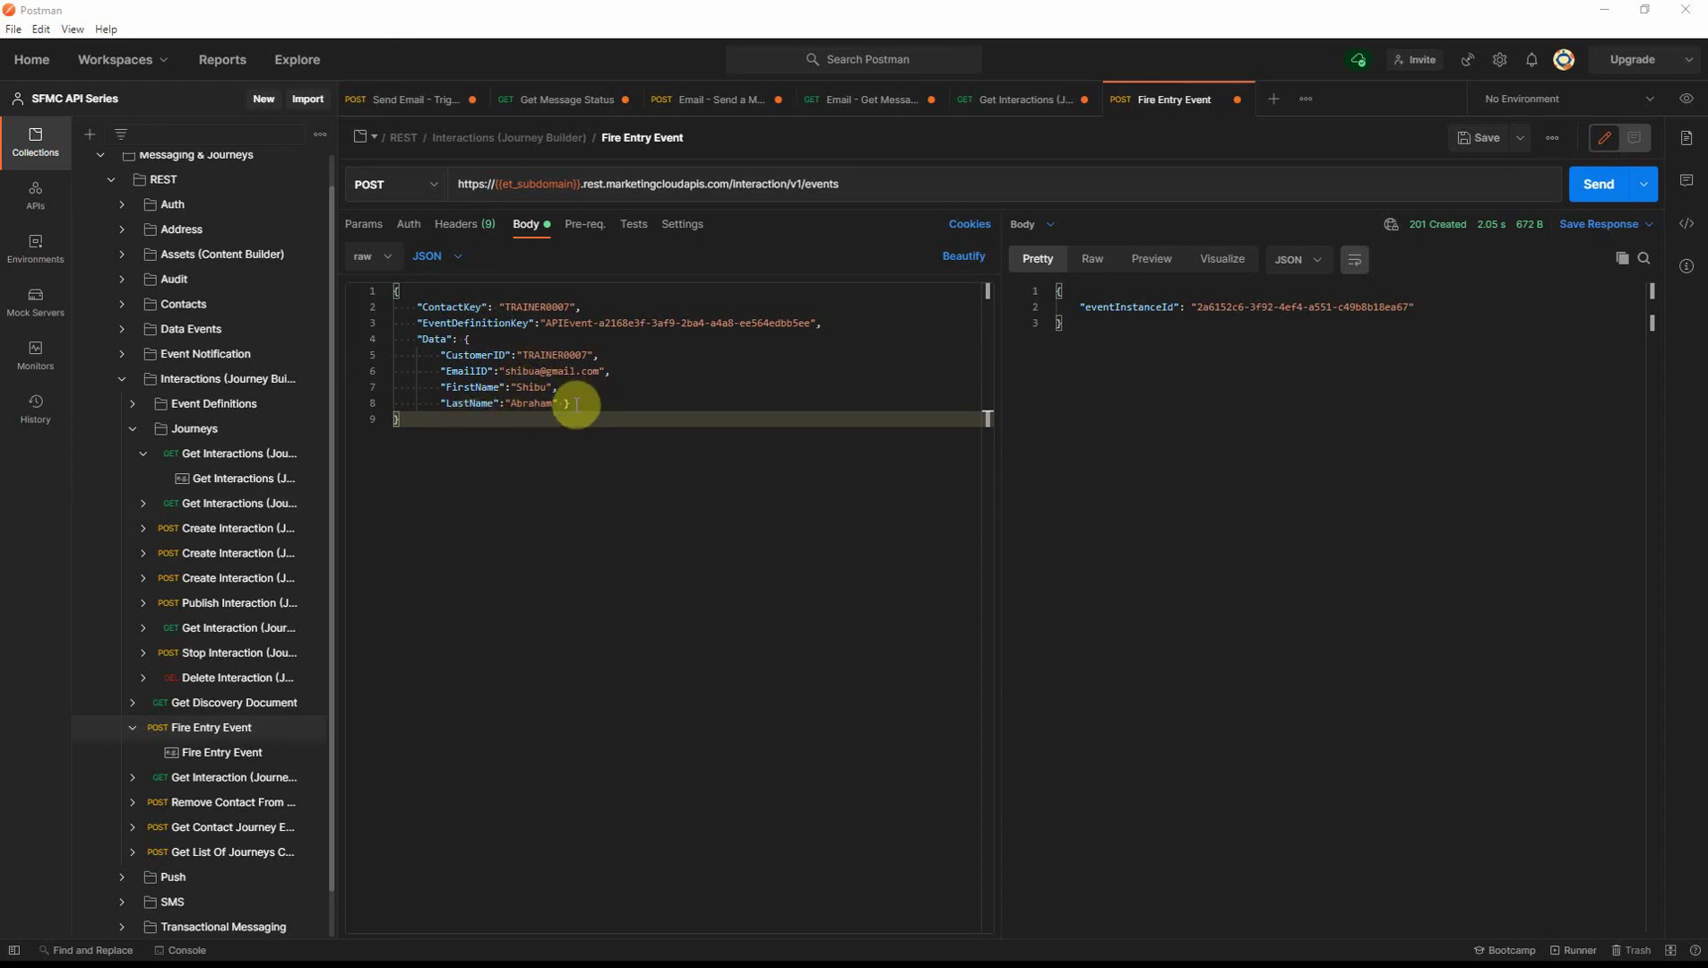
# Step: Replace the Fire Entry Event body with another trainer contact's payload that also includes DOB and Gender, and send it
pyautogui.moveTo(410, 419); pyautogui.dragTo(383, 293)
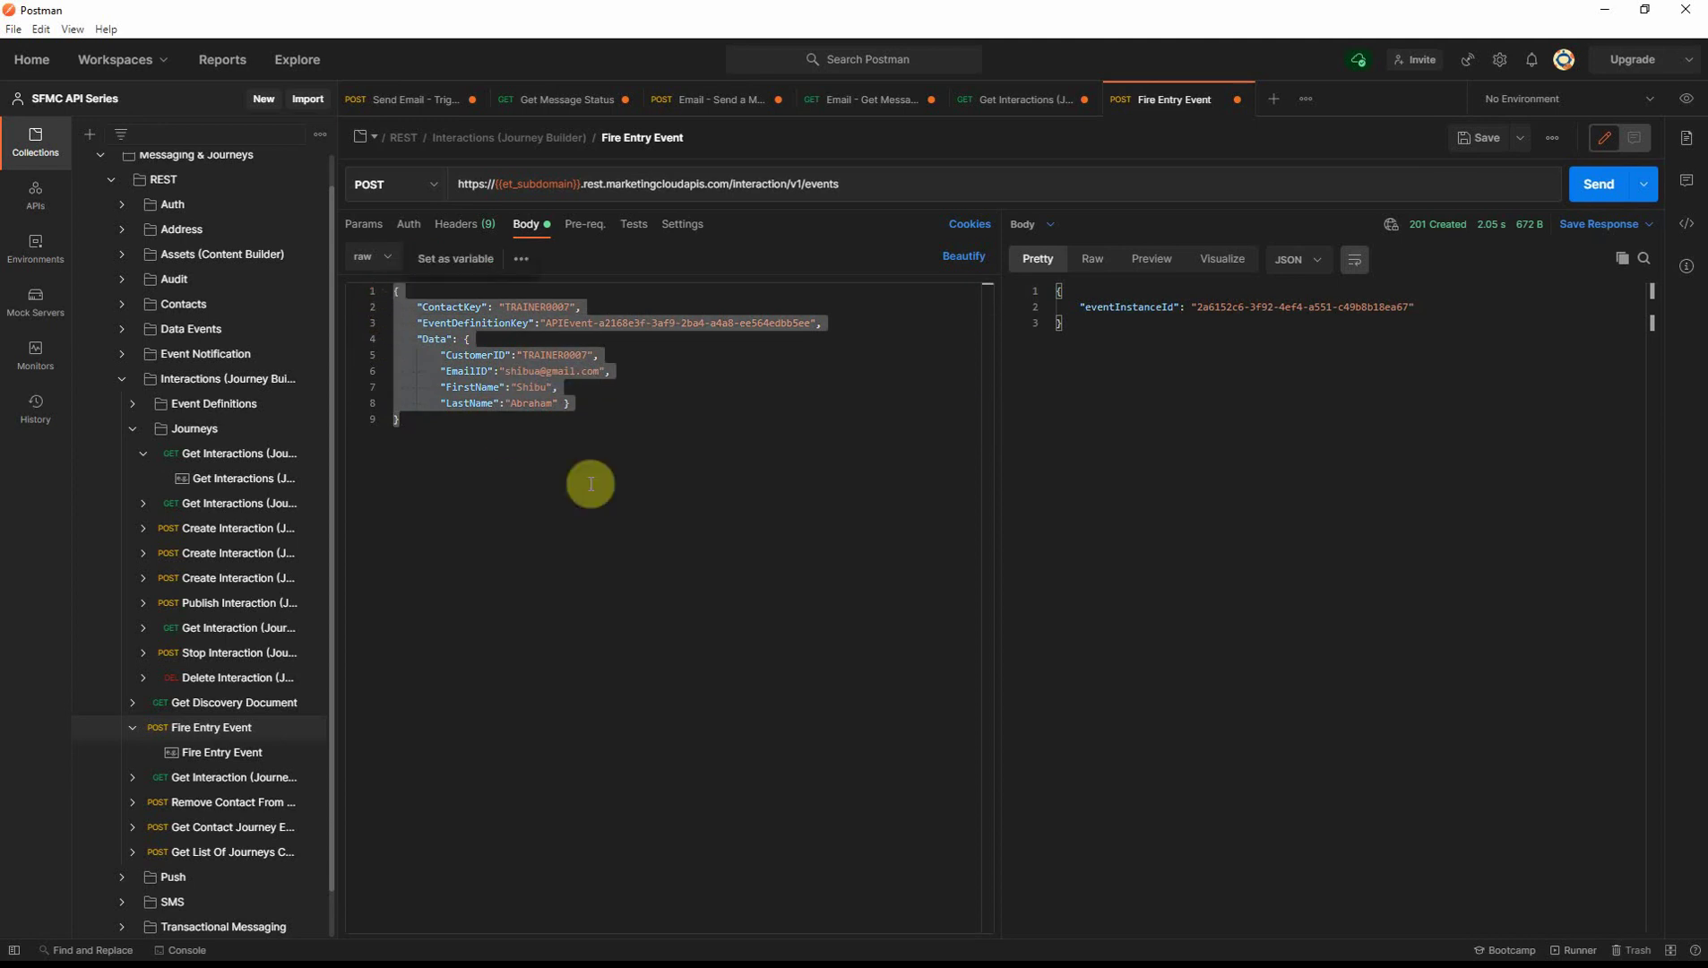
pyautogui.hotkey('ctrl', 'v')
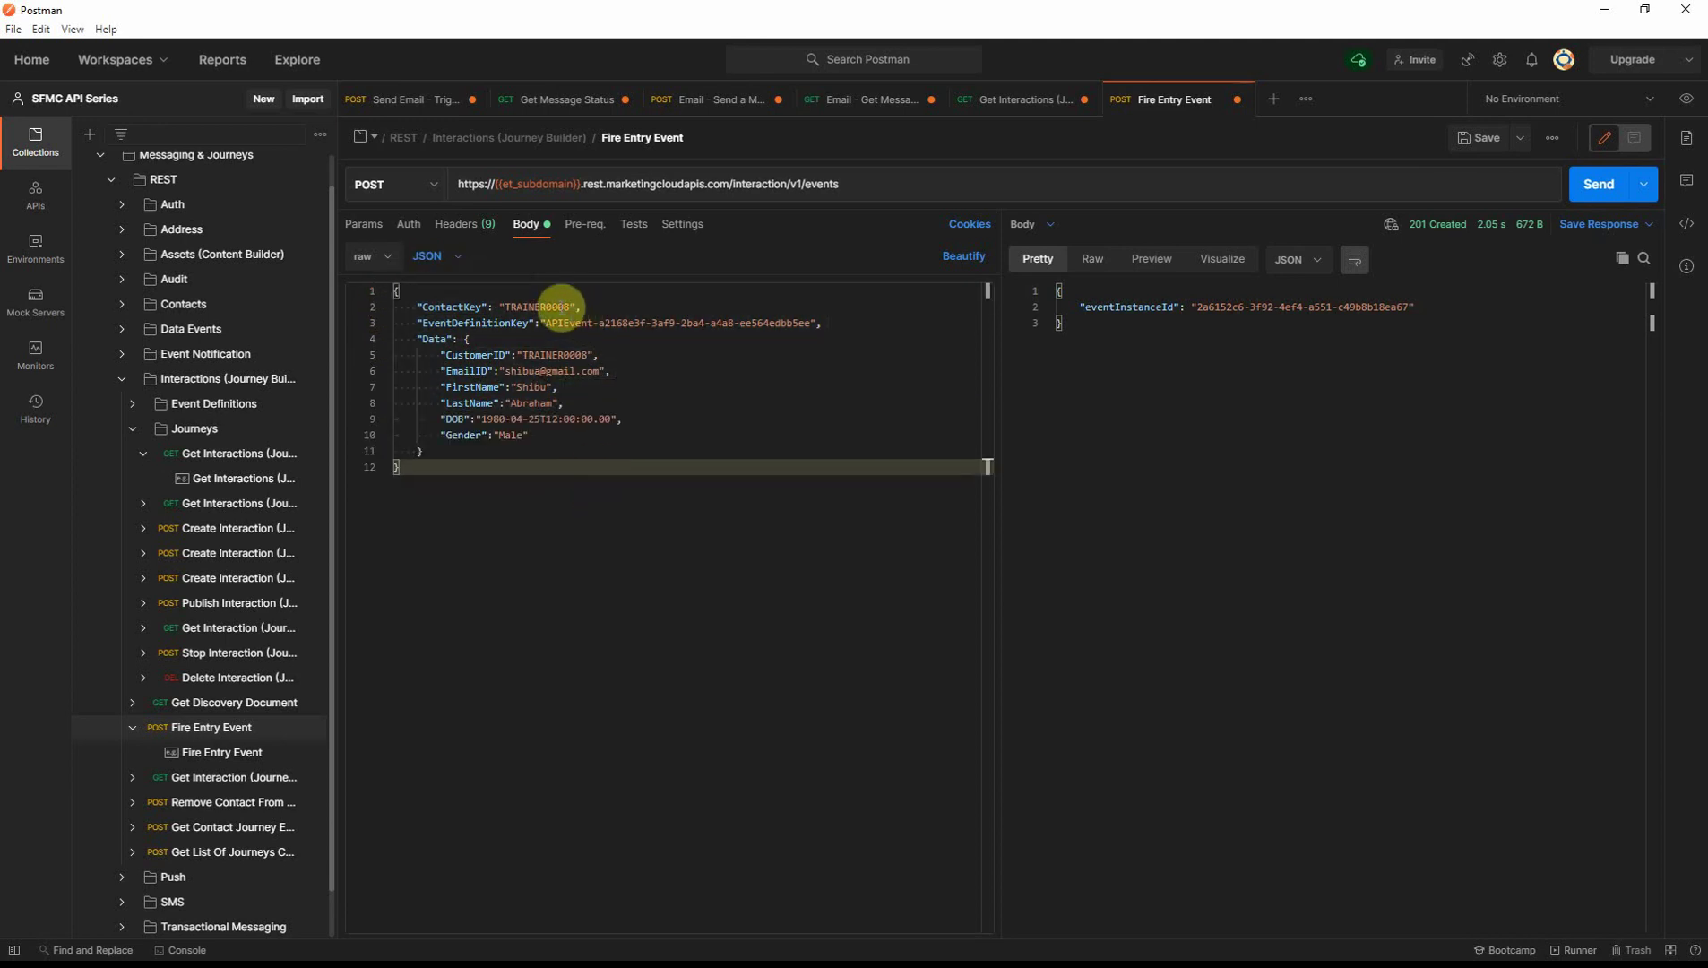
pyautogui.click(472, 419)
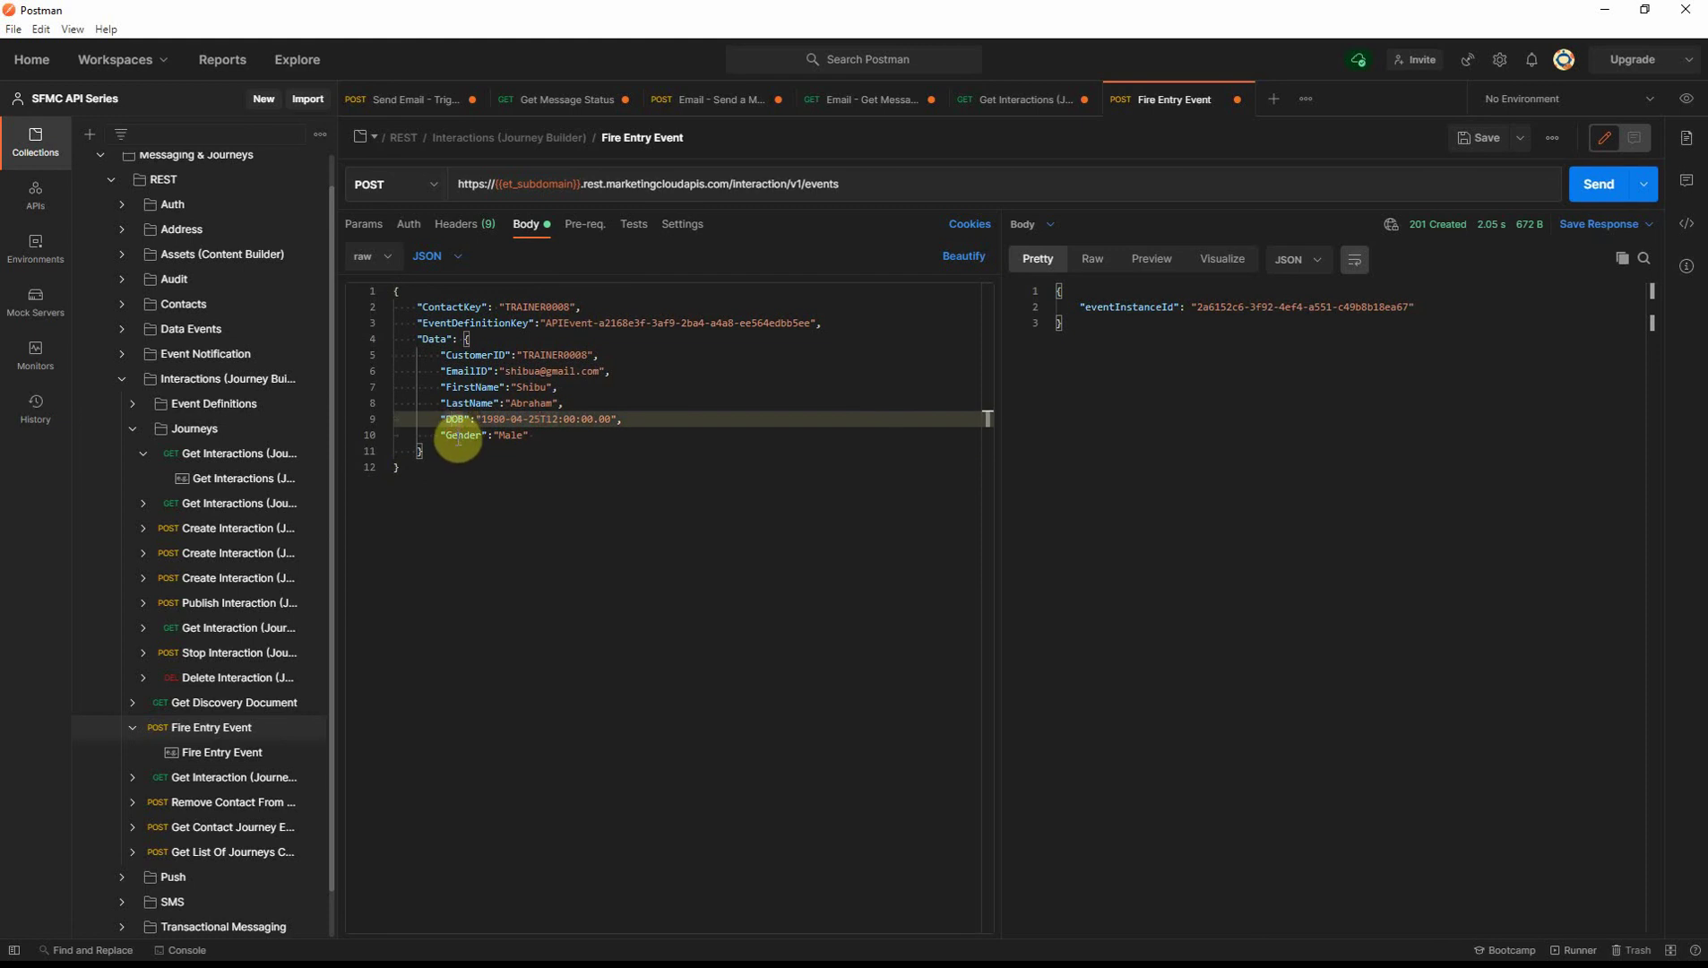
pyautogui.click(458, 436)
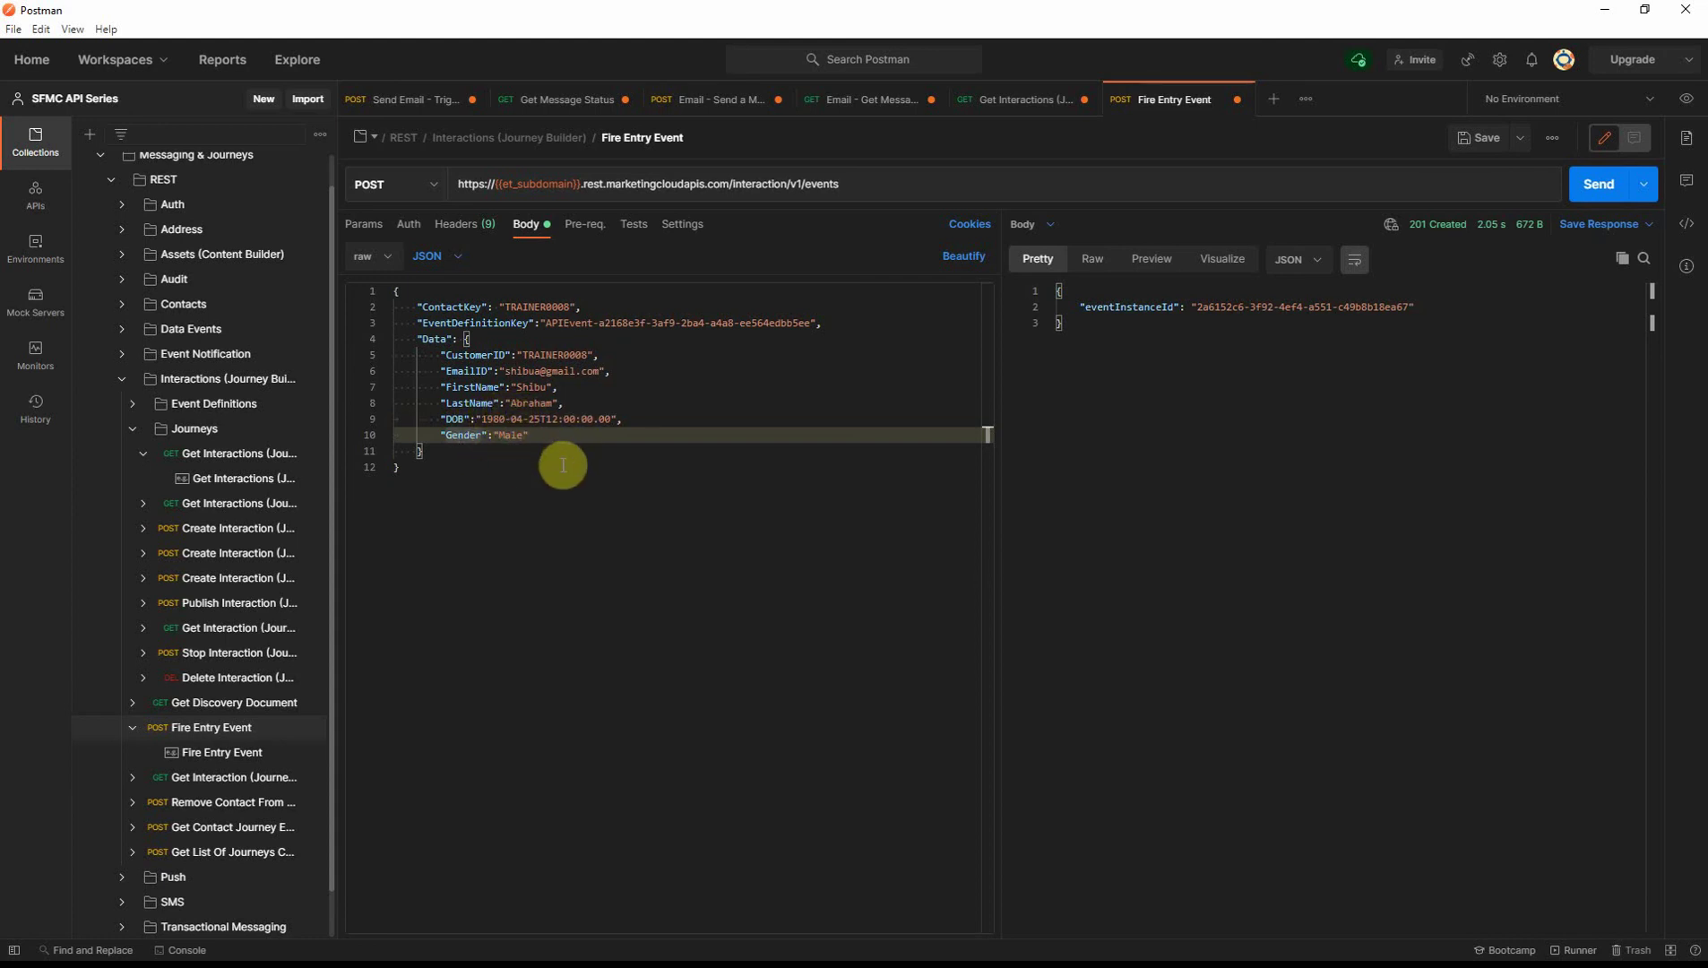
pyautogui.click(1599, 184)
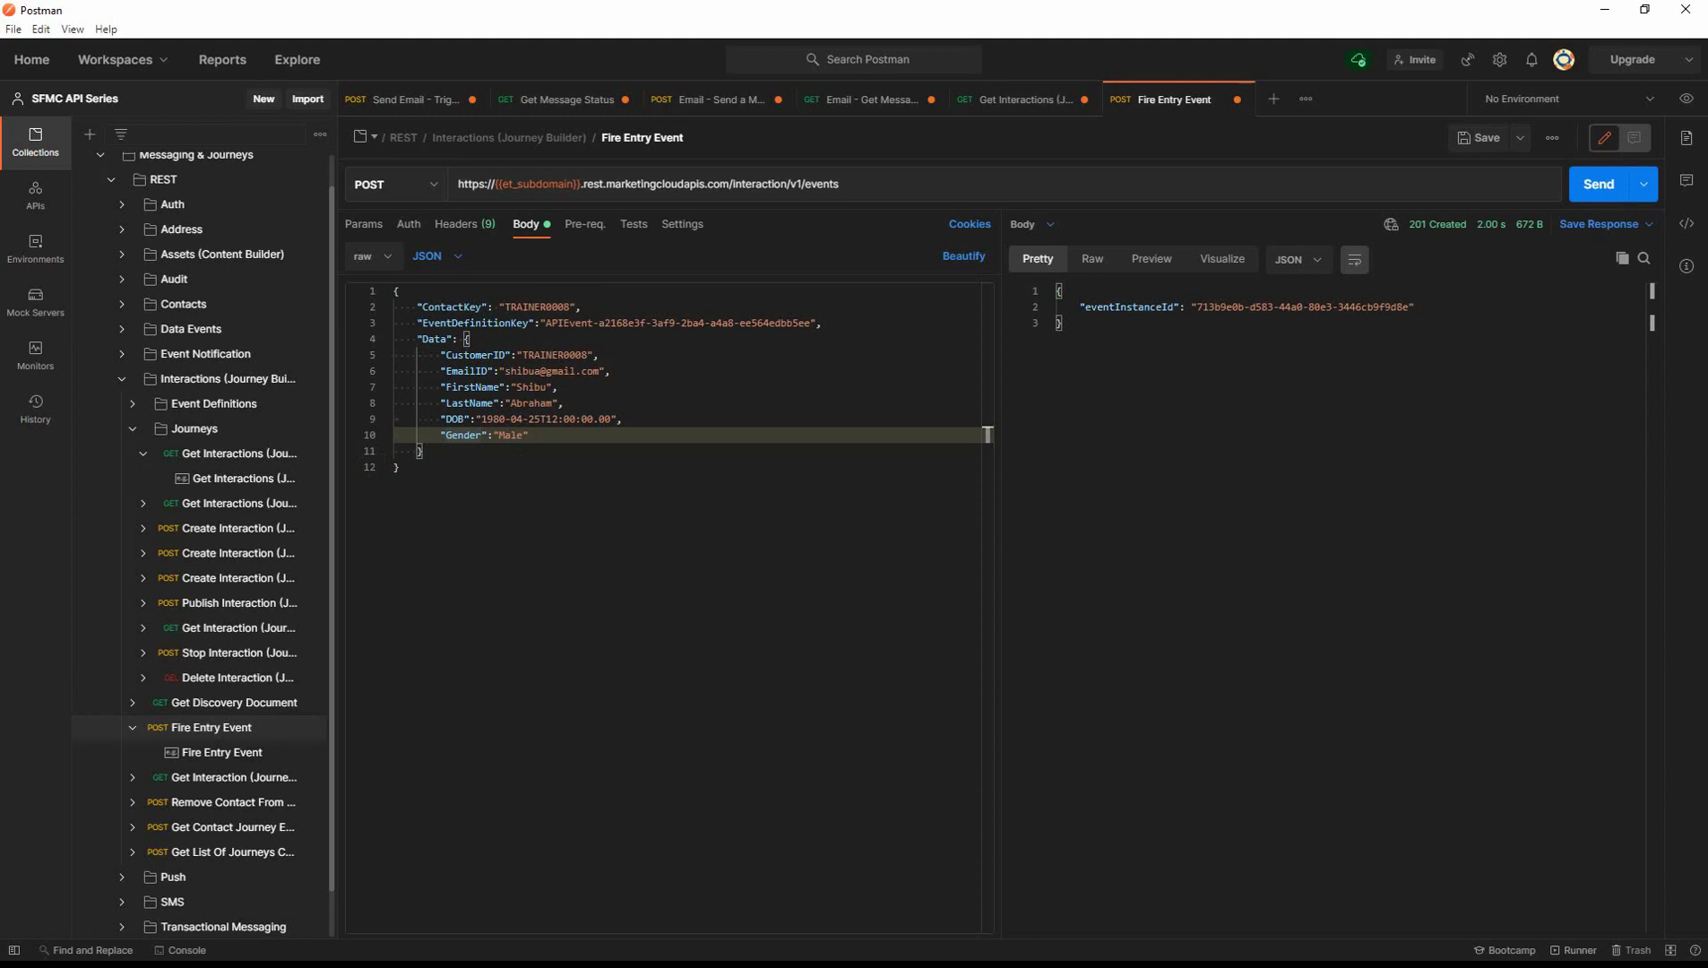
# Step: Switch to the browser, check the BootcampCustomersTrainers_DE records for the new entries, and inspect the API Entry Event Test Journey's activities
pyautogui.hotkey('alt', 'Tab')
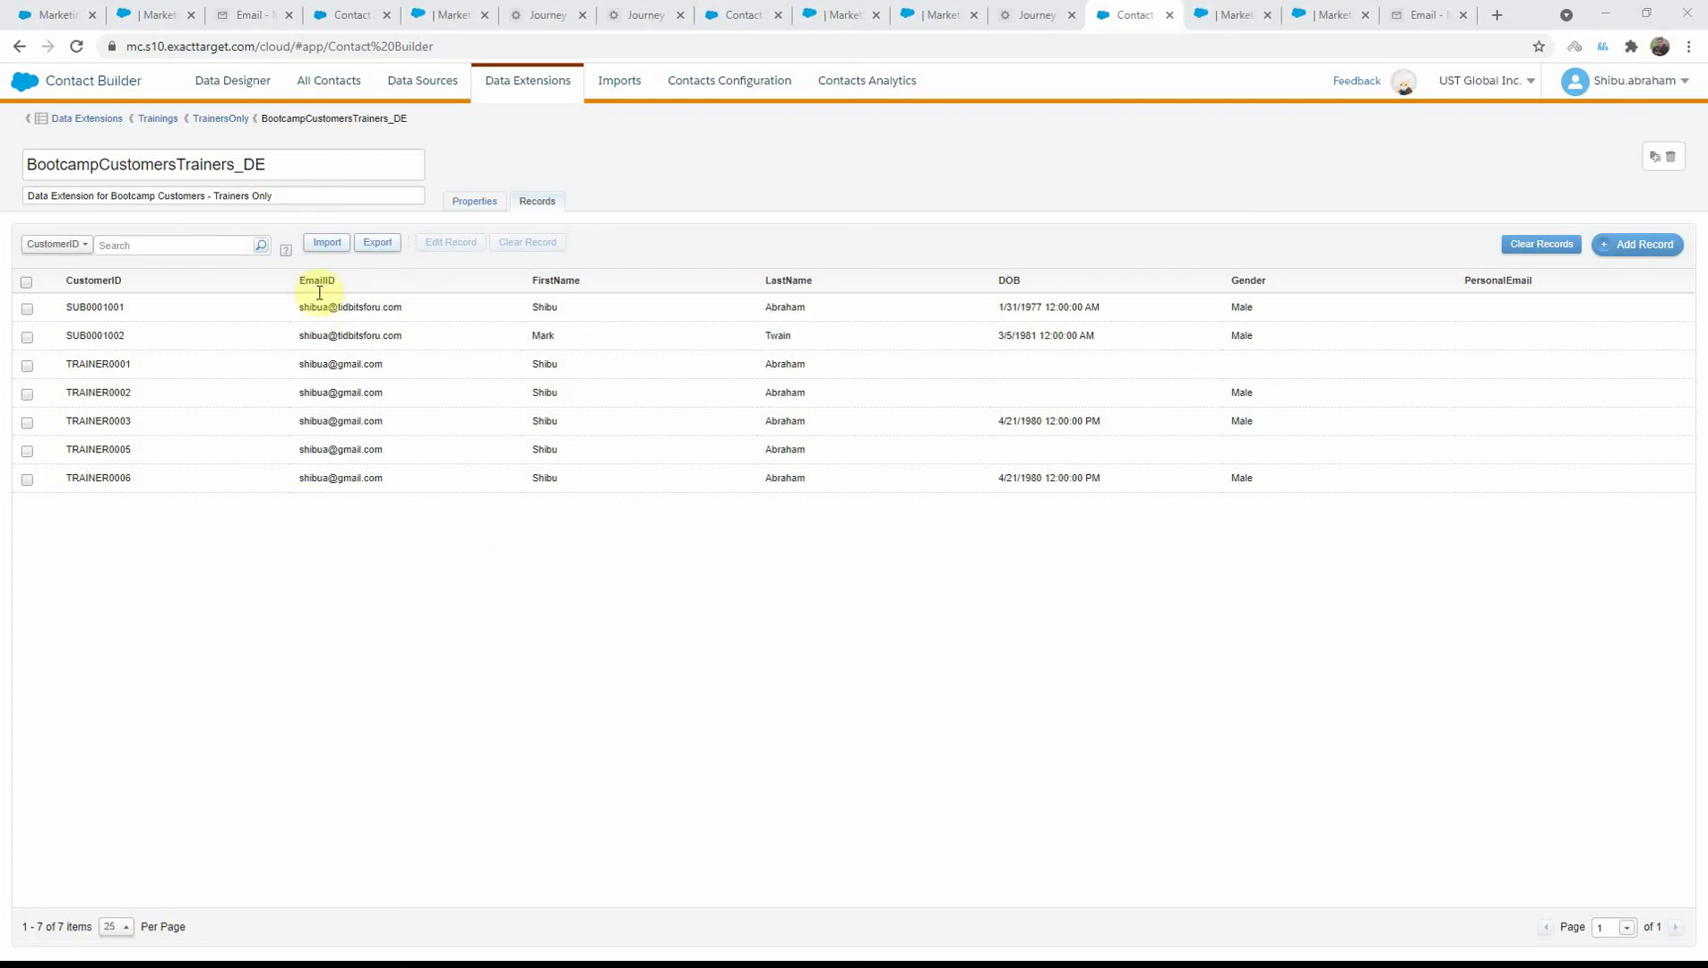
pyautogui.click(1651, 244)
pyautogui.click(1613, 244)
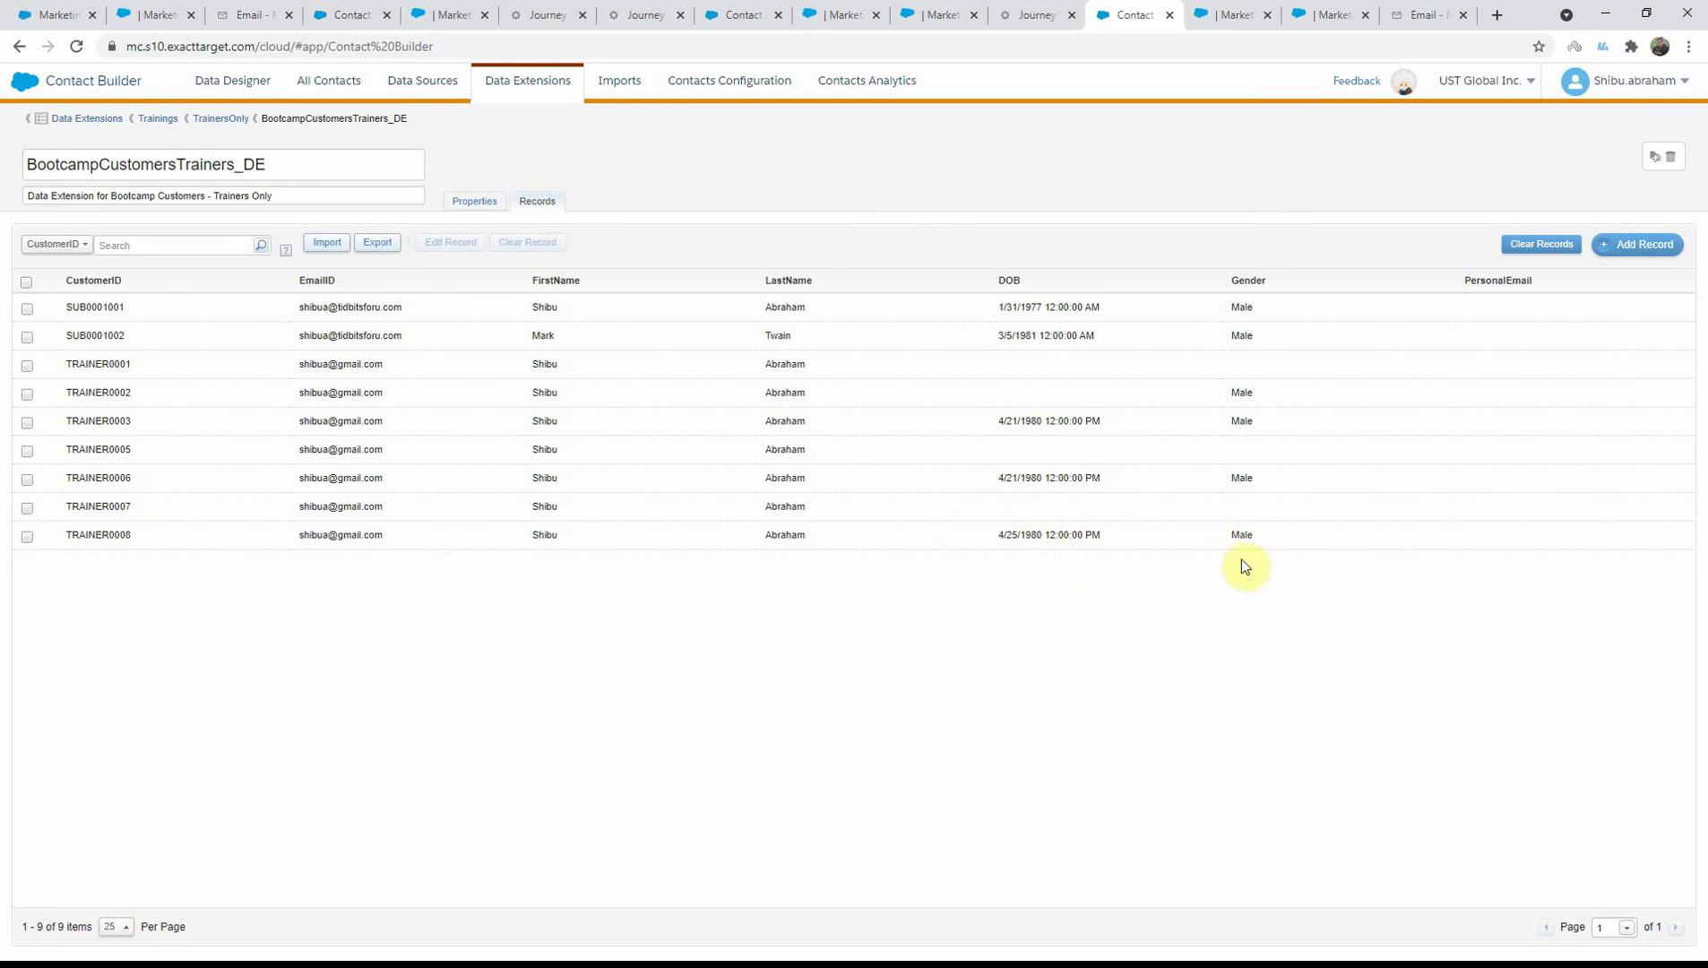
pyautogui.click(1029, 16)
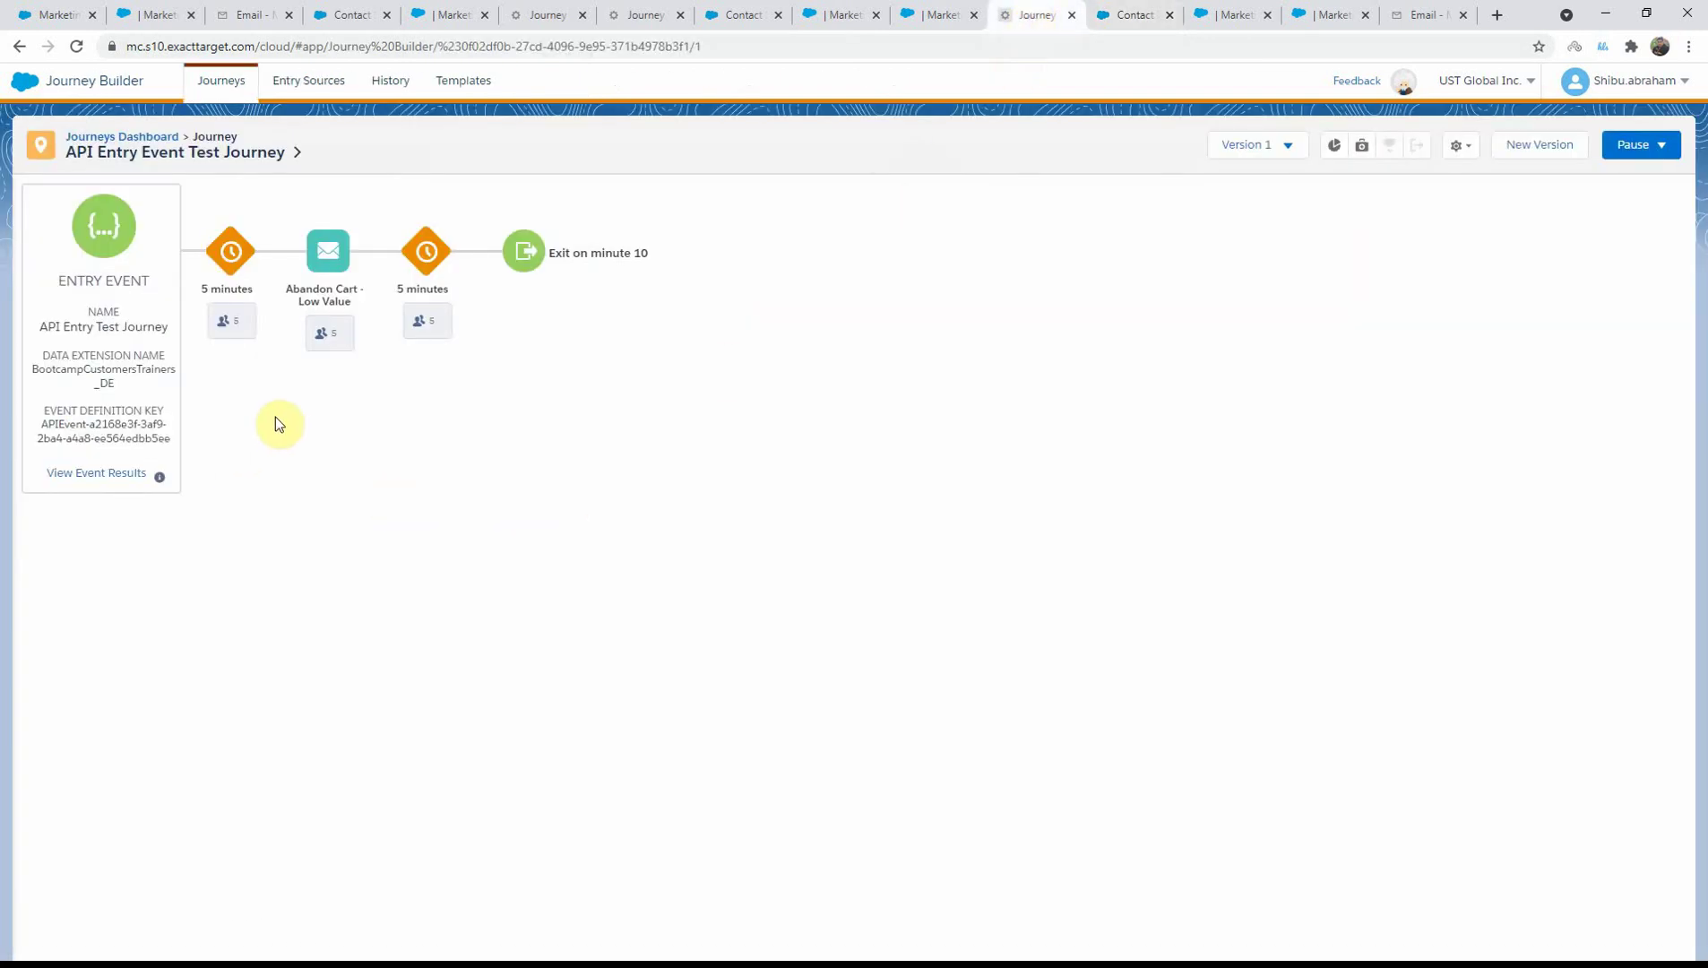
pyautogui.moveTo(224, 354)
pyautogui.moveTo(223, 275)
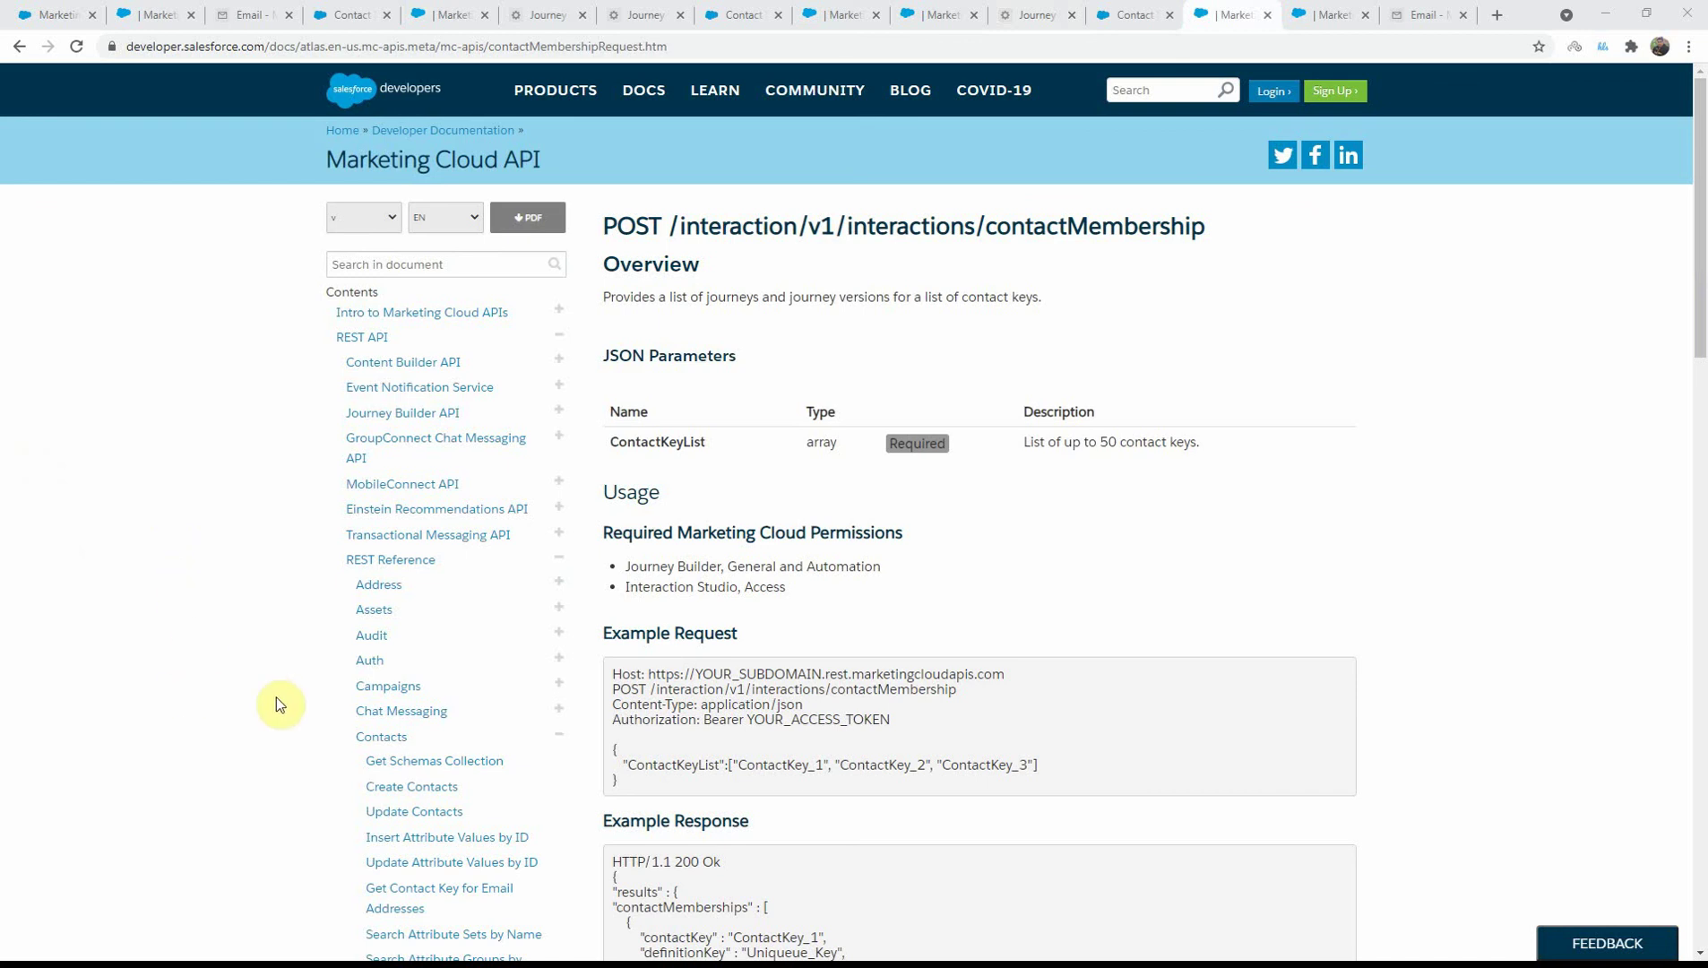
# Step: Review the Get List of Journeys the Contact is In documentation page, including the example request and response for POST /interaction/v1/interactions/contactMembership
pyautogui.scroll(-6, 309, 717)
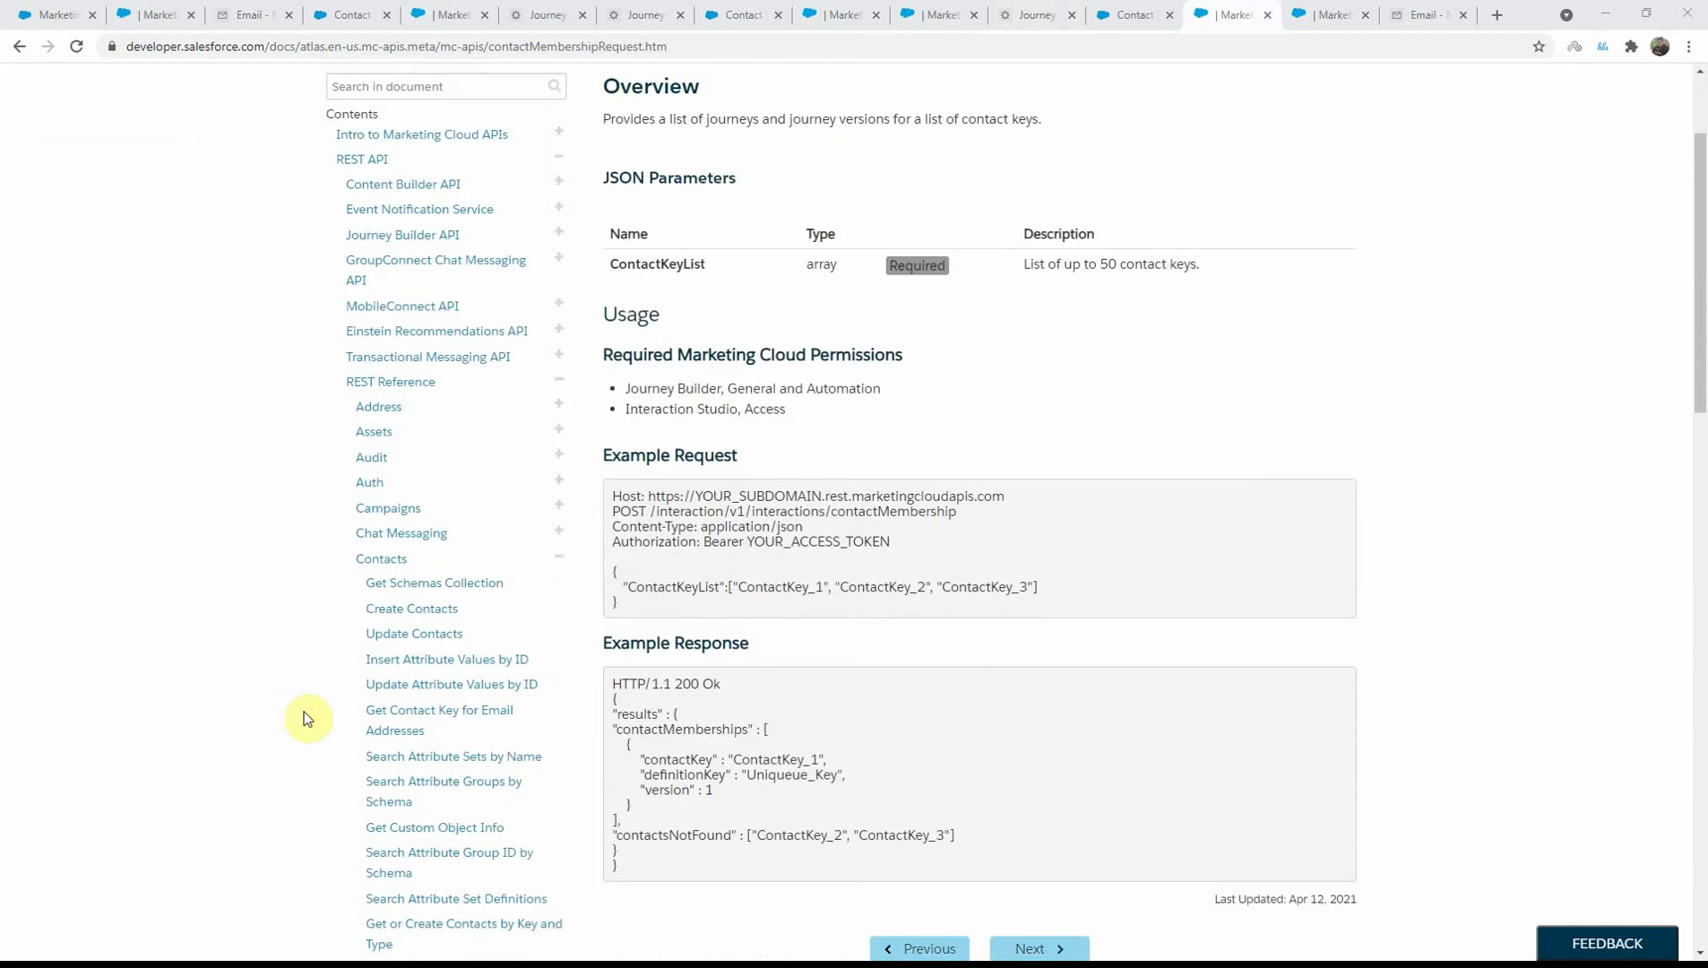
pyautogui.scroll(-4, 309, 717)
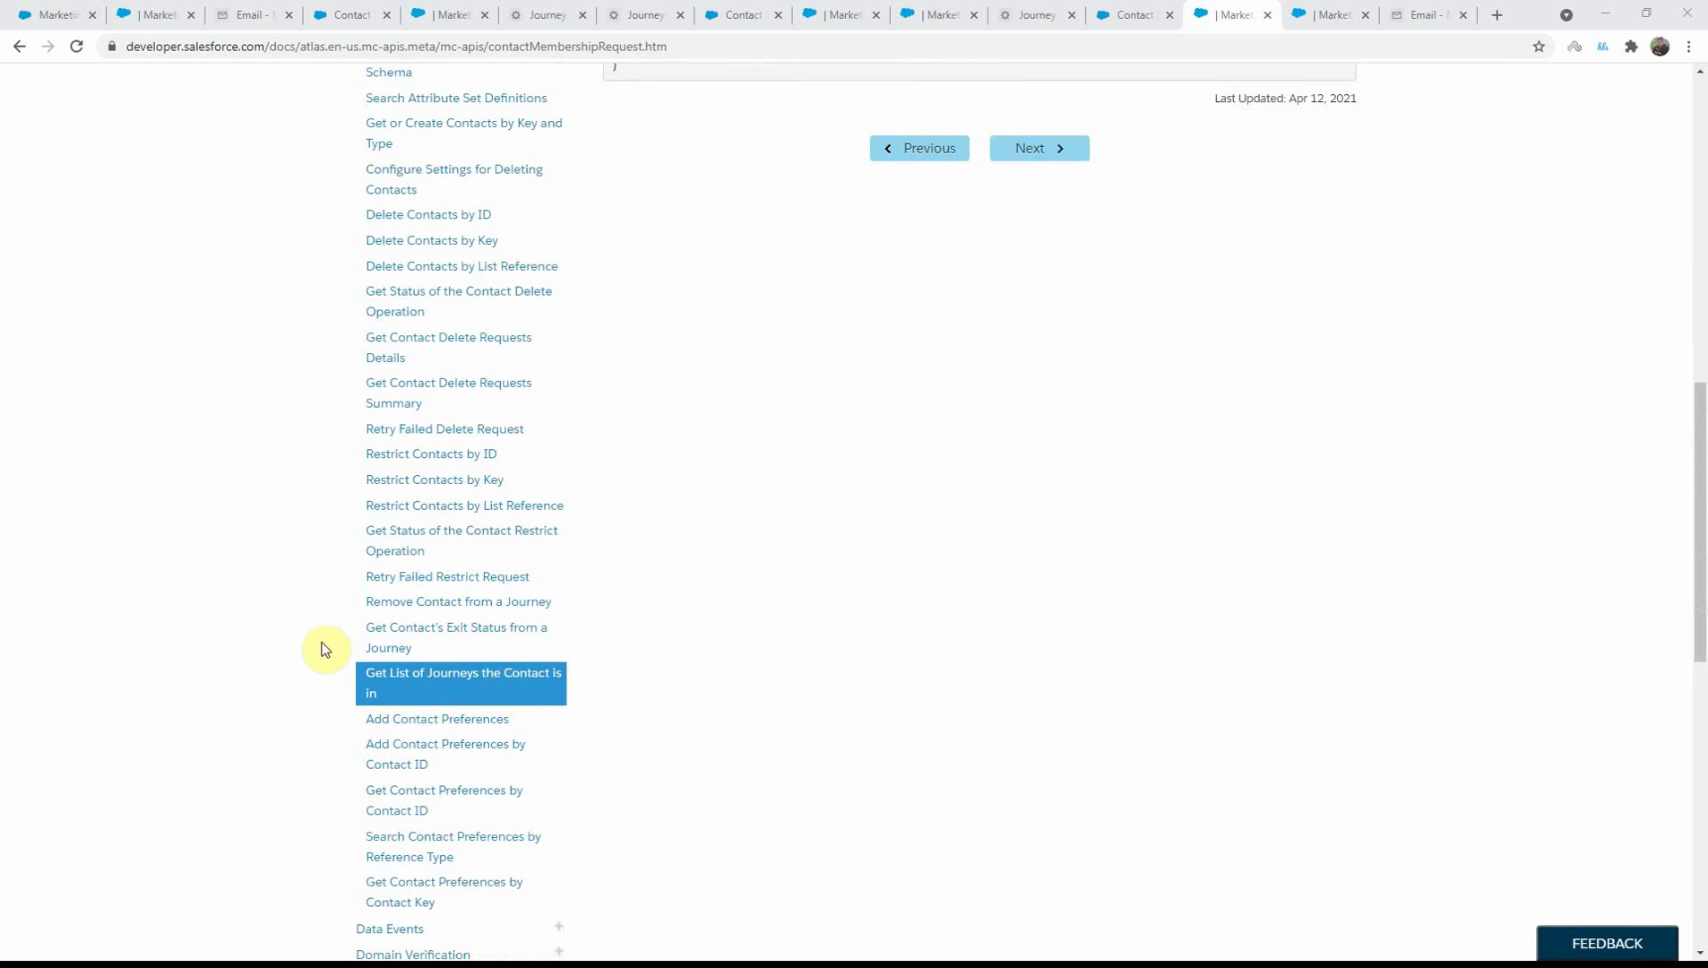
pyautogui.scroll(3, 314, 645)
pyautogui.scroll(3, 309, 423)
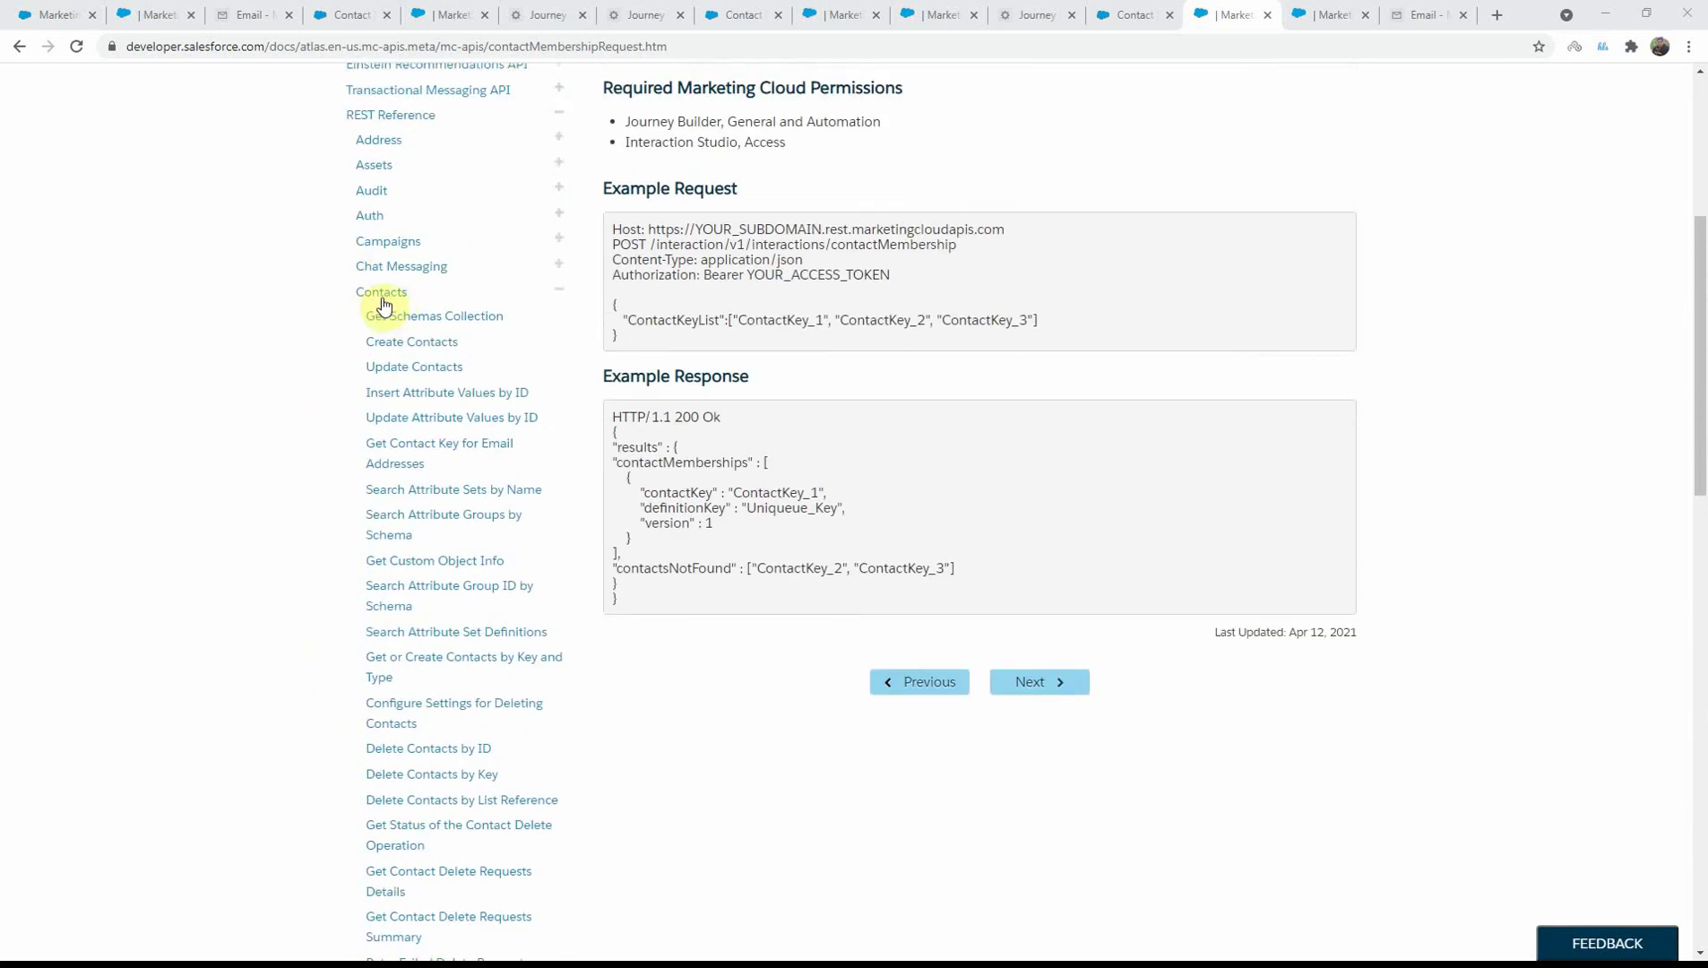
pyautogui.scroll(3, 746, 555)
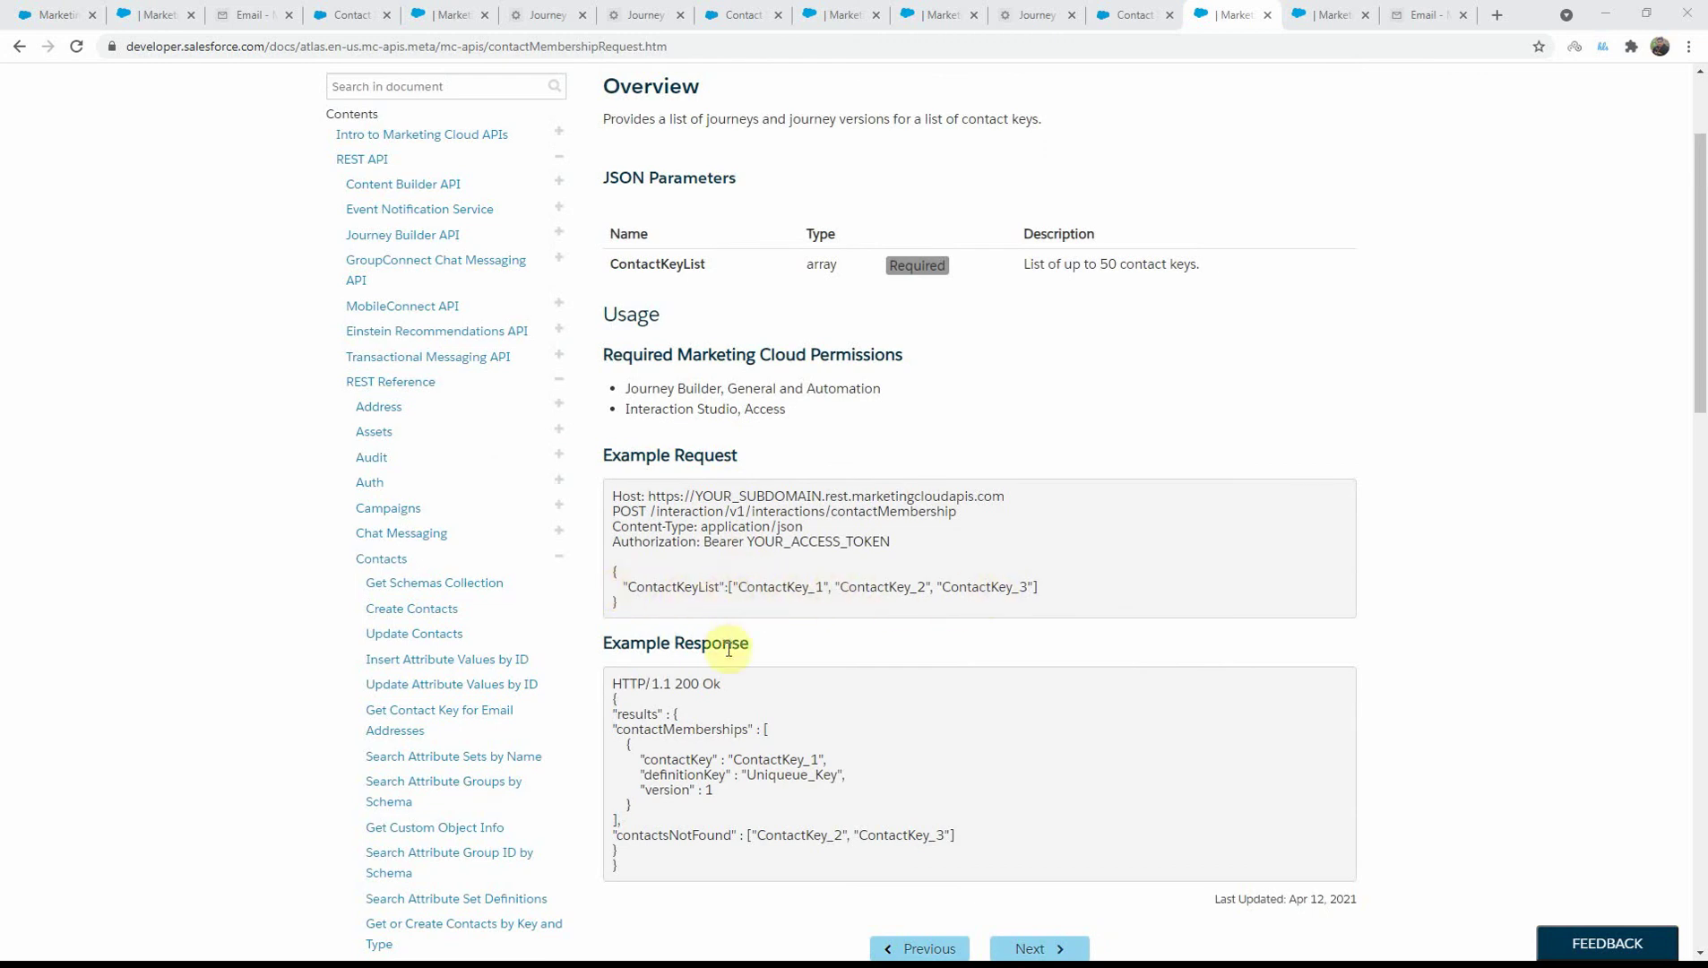
pyautogui.scroll(-1, 728, 663)
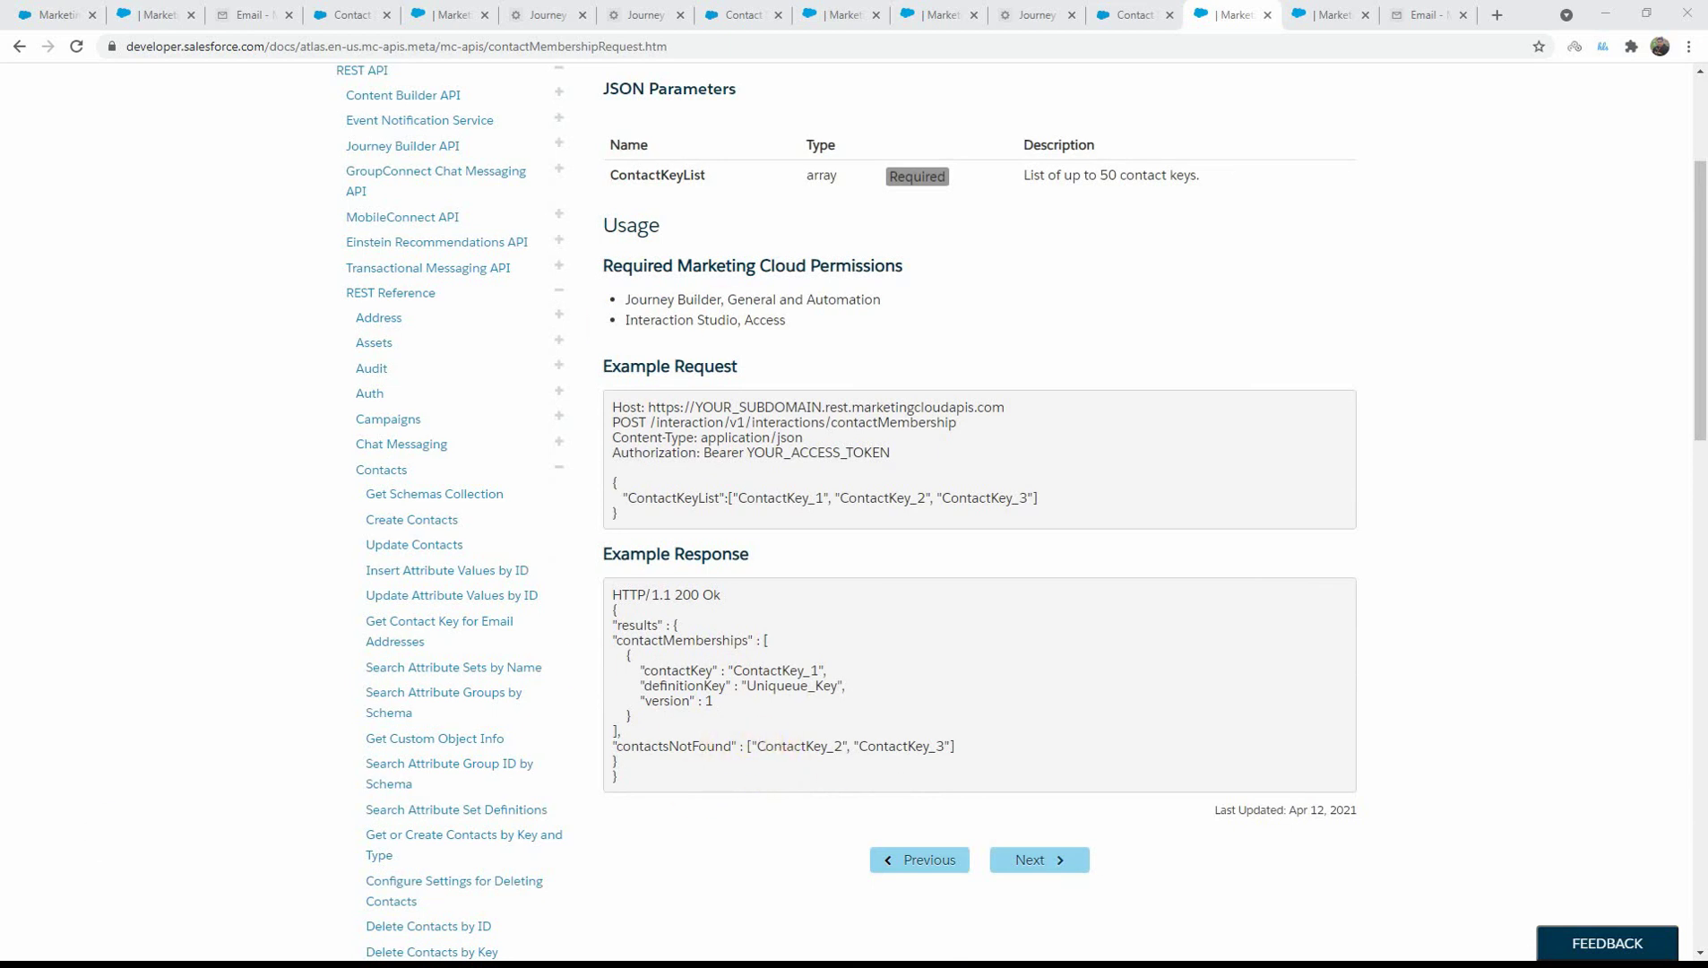
# Step: In Postman, open Get List Of Journeys Contact Is In, replace its ContactKeyList with the four trainer contact keys, and send it
pyautogui.hotkey('alt', 'Tab')
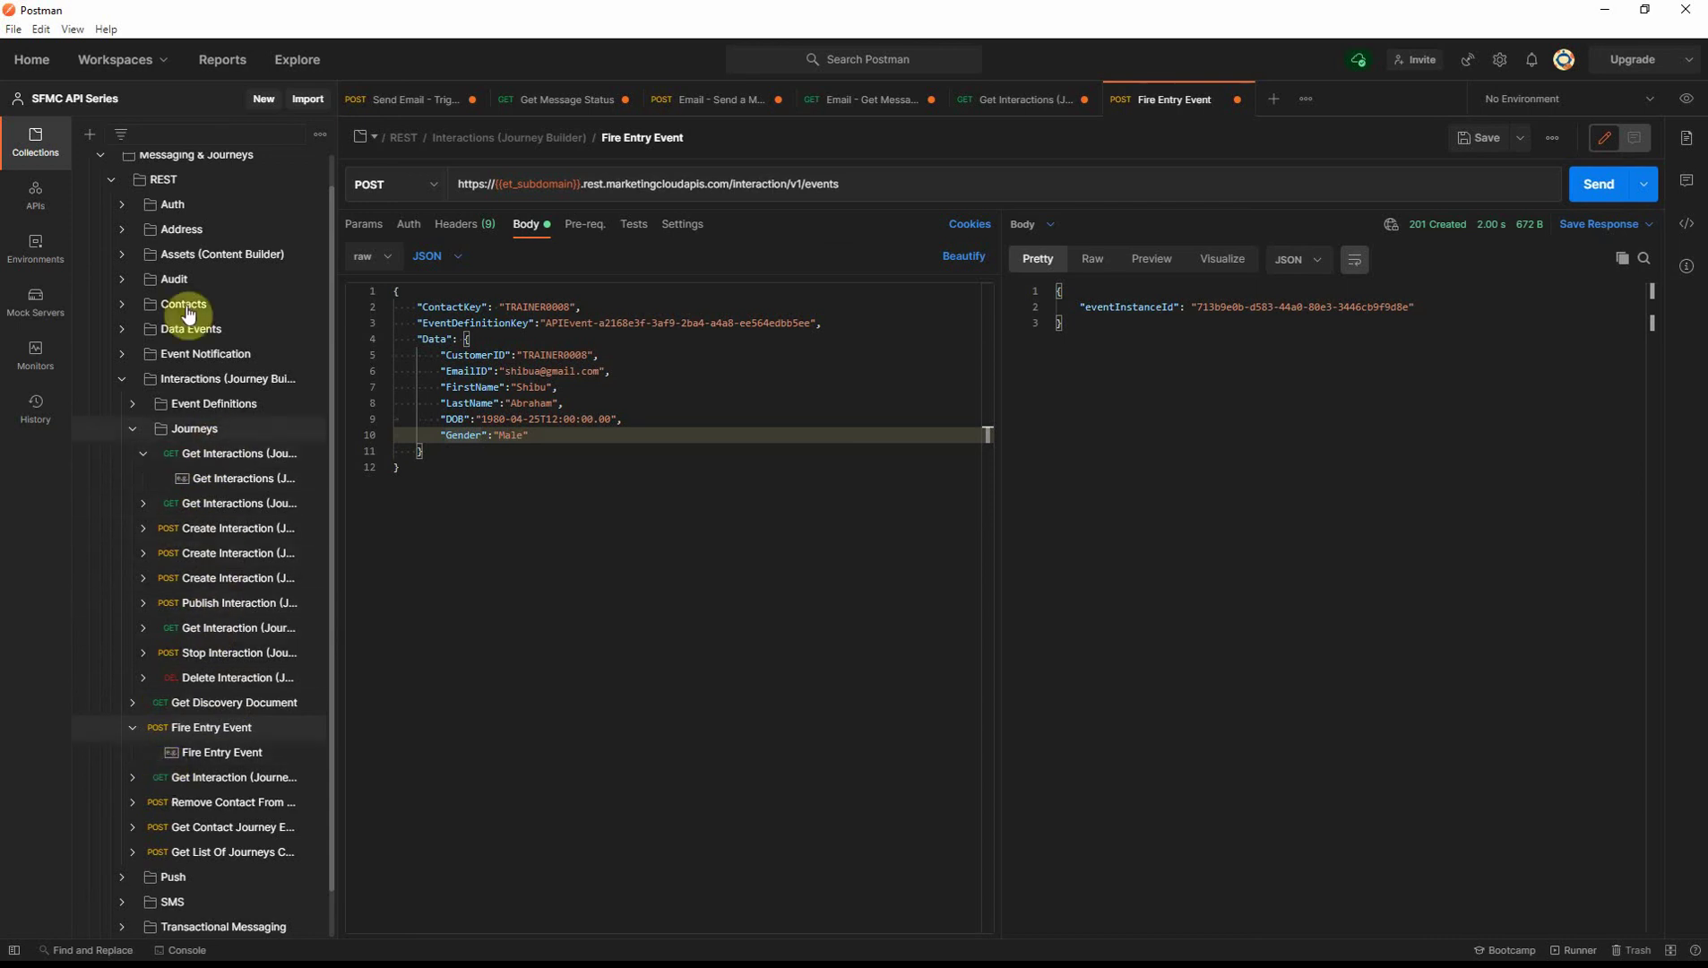
pyautogui.click(239, 860)
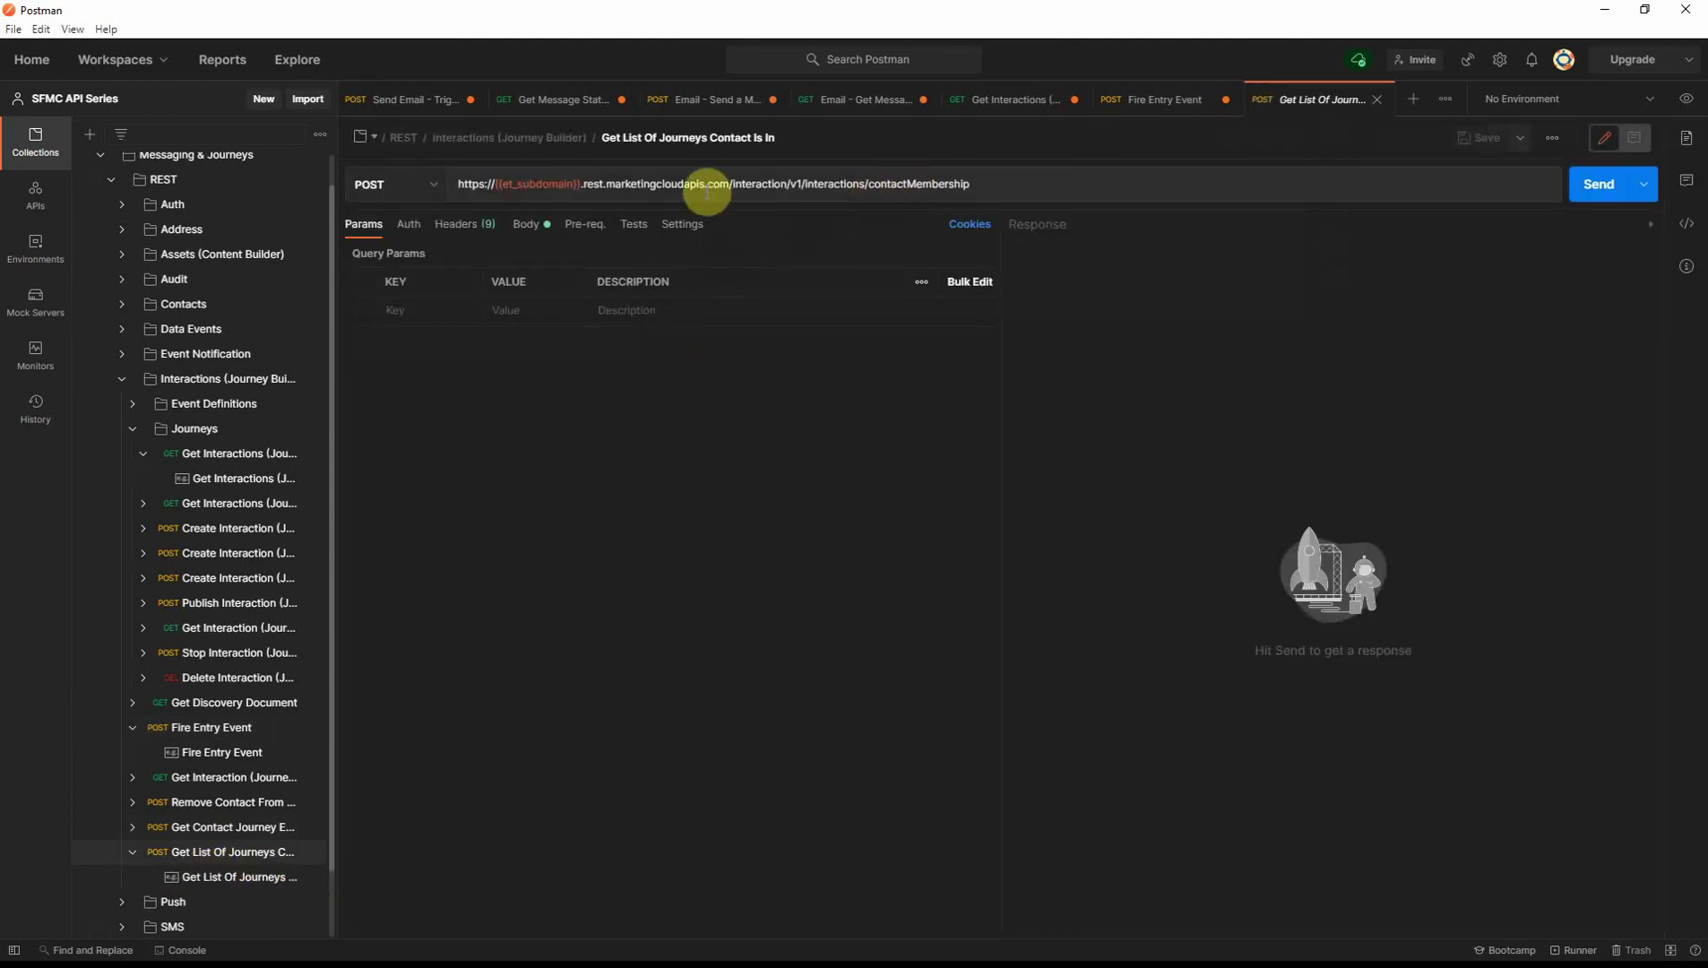
pyautogui.click(526, 226)
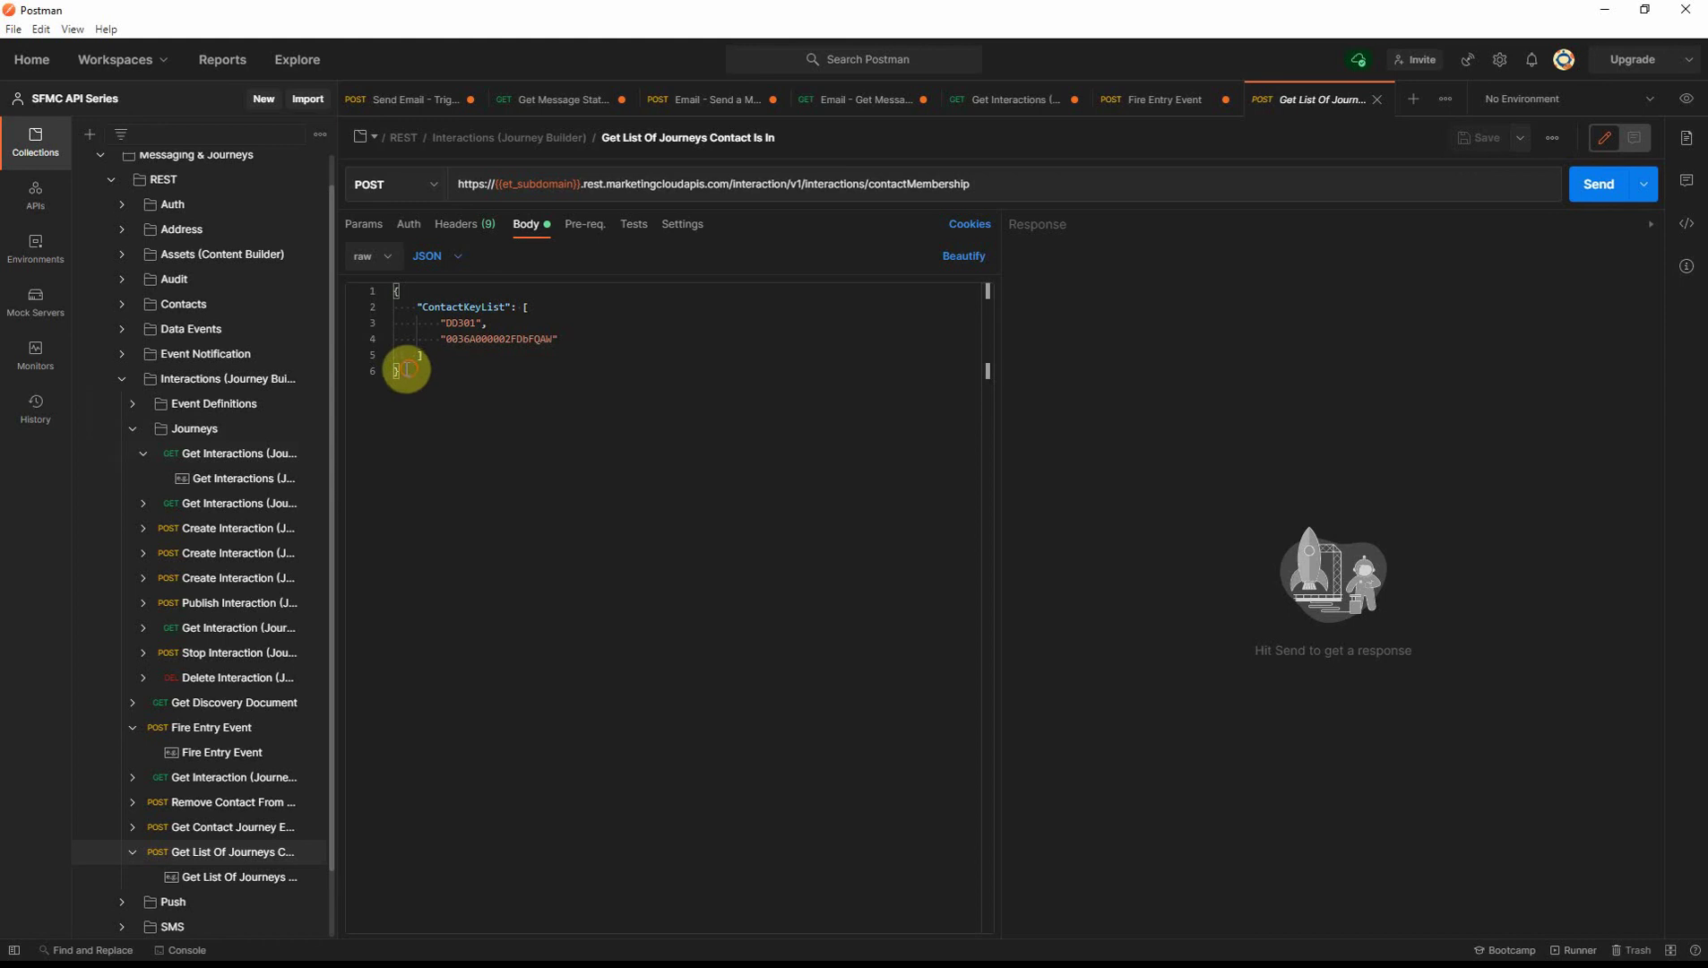
pyautogui.moveTo(400, 371); pyautogui.dragTo(389, 291)
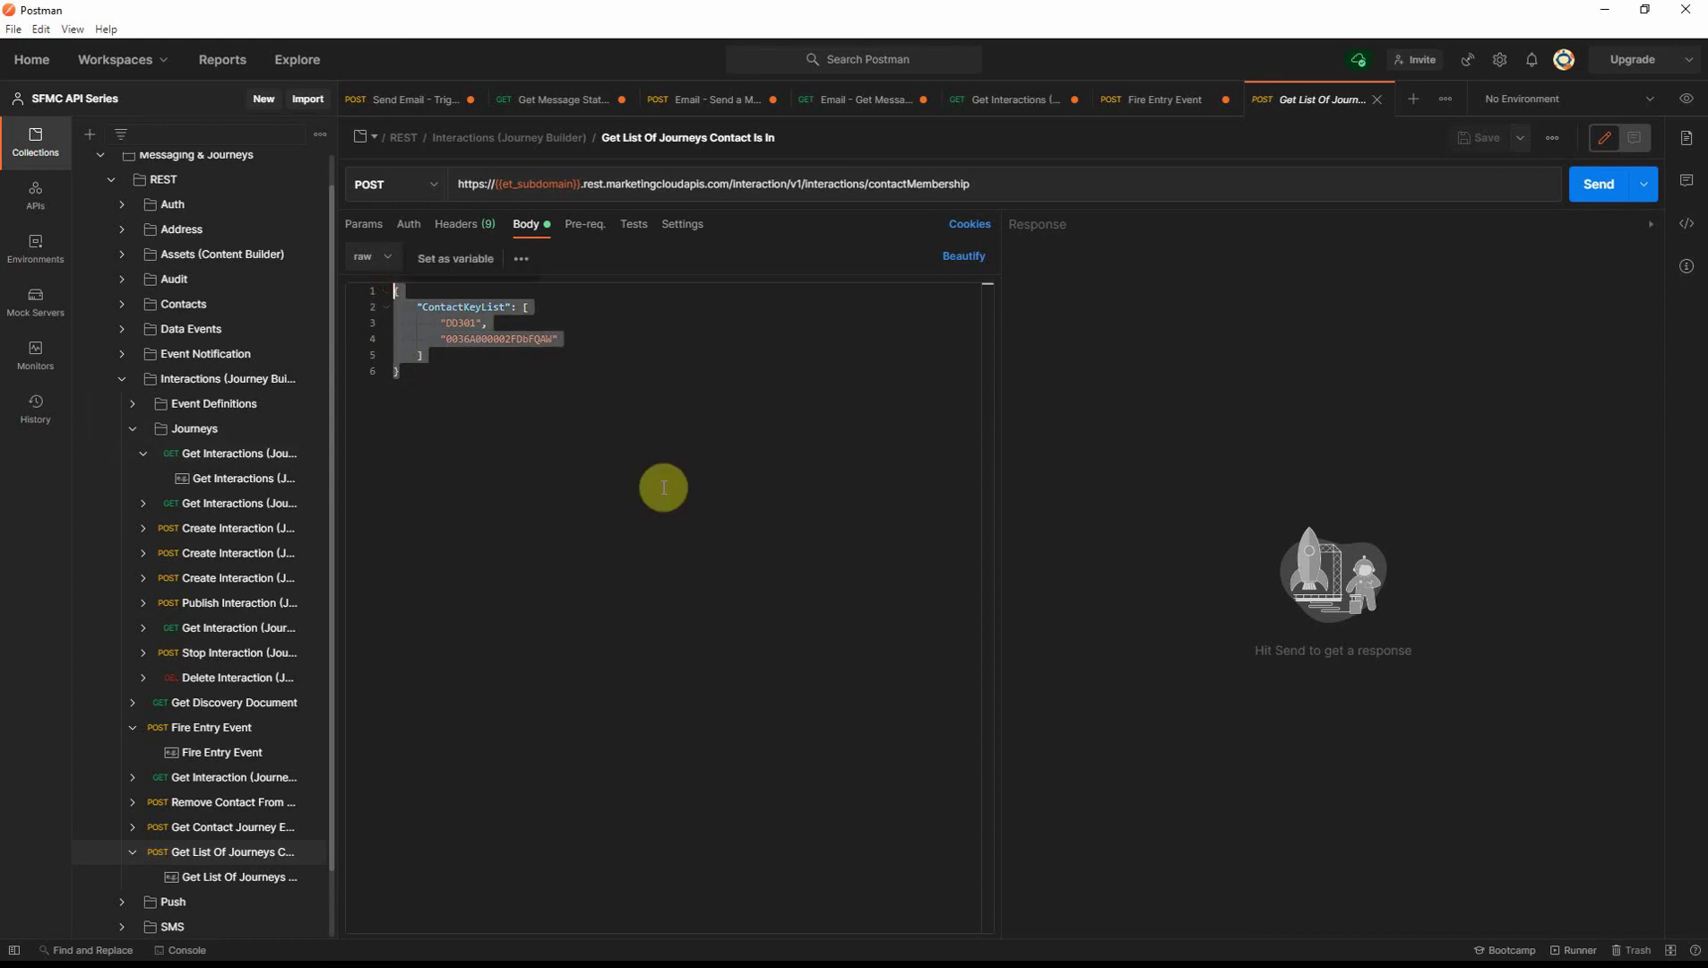
pyautogui.write('{     "ContactKeyList": [         "TRAINER0005",         "TRAINER0006",         "TRAINER0007",         "TRAINER0008"     ] }')
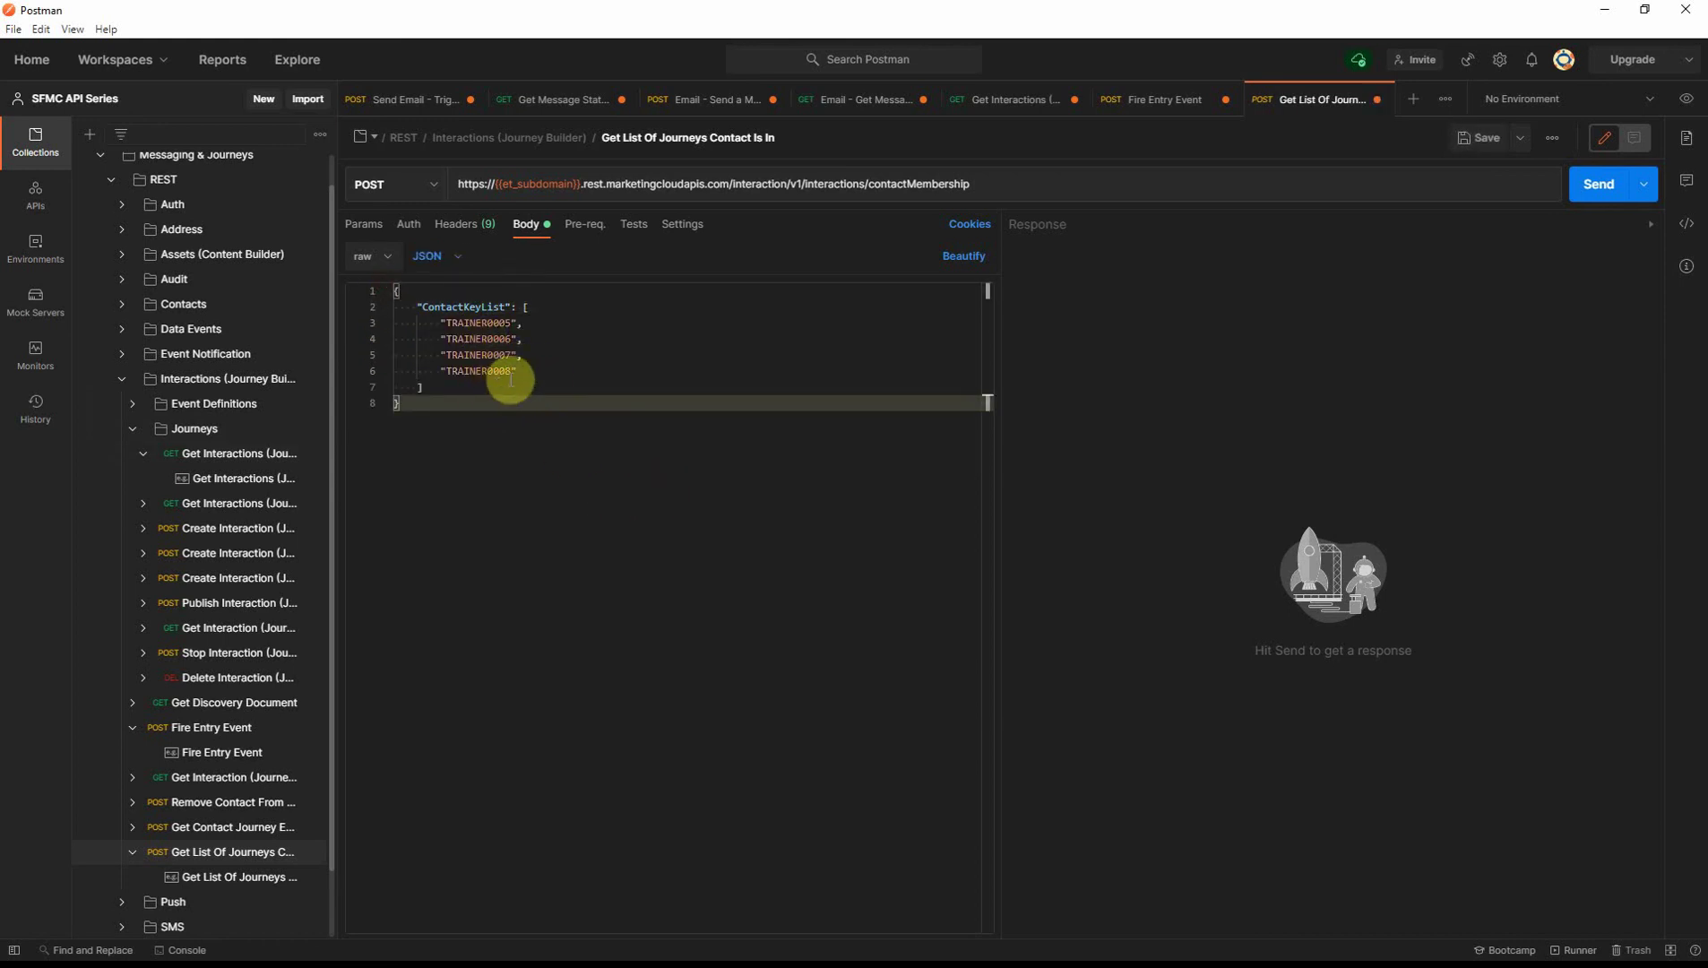
pyautogui.click(1585, 185)
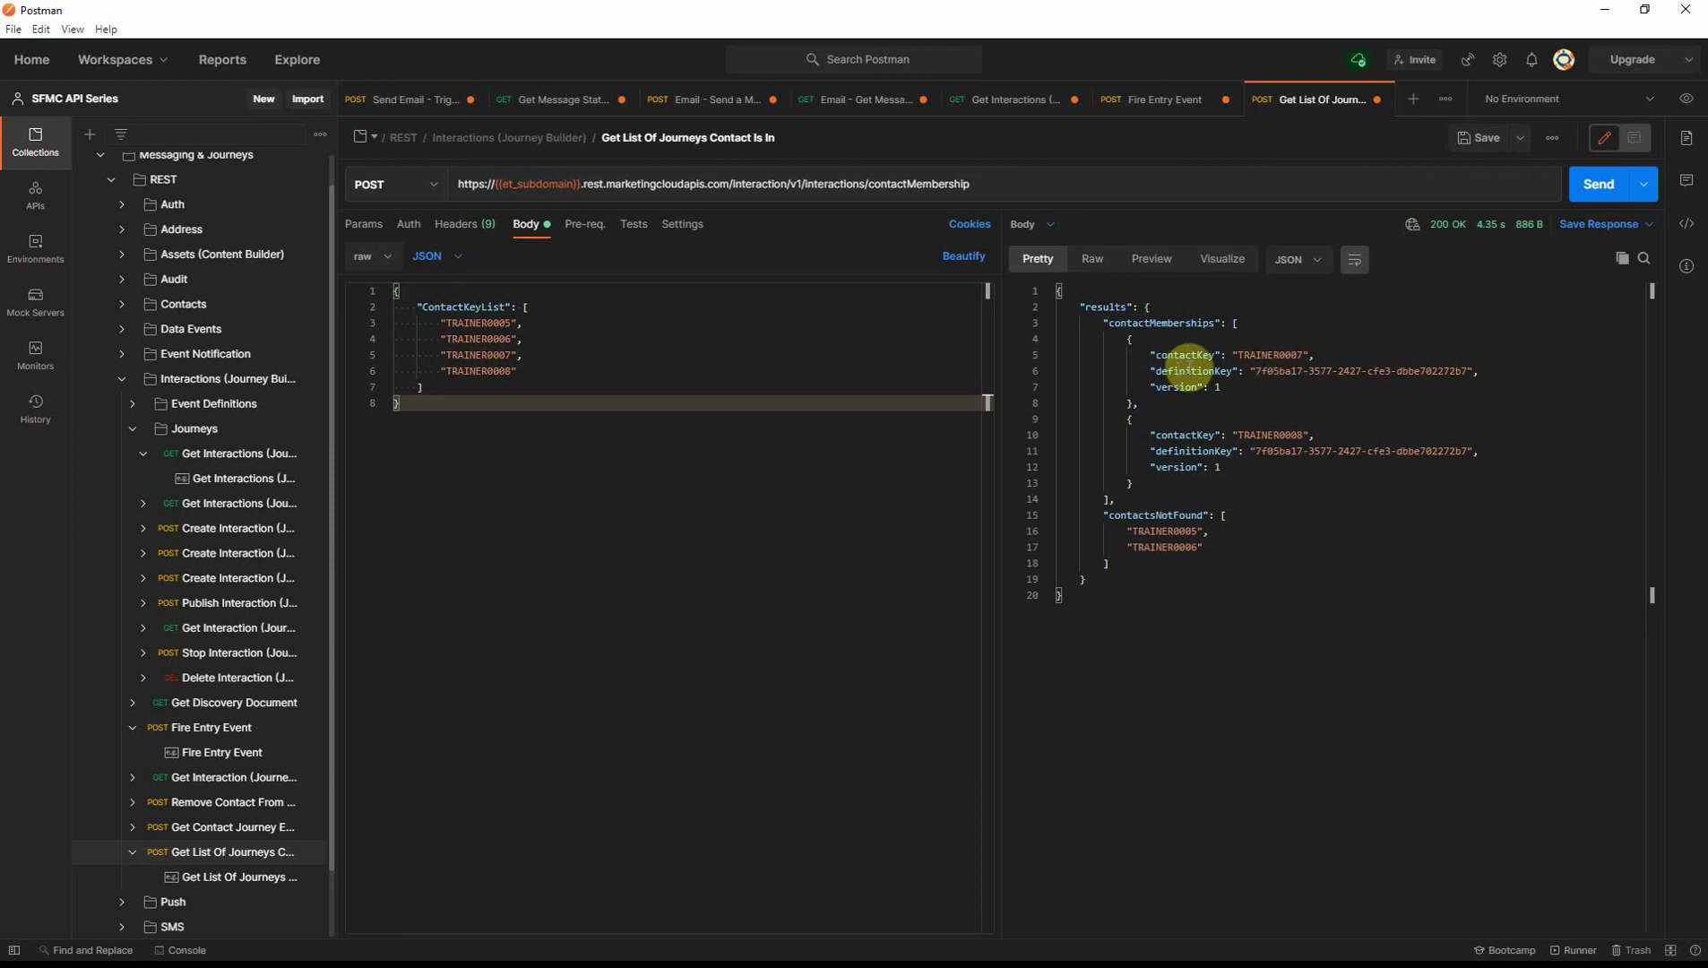
# Step: Open Get Interactions (Journeys) - By ID, replace the URL's ID variable with key: plus the first membership's definitionKey, and send it
pyautogui.moveTo(1318, 374); pyautogui.dragTo(1467, 371)
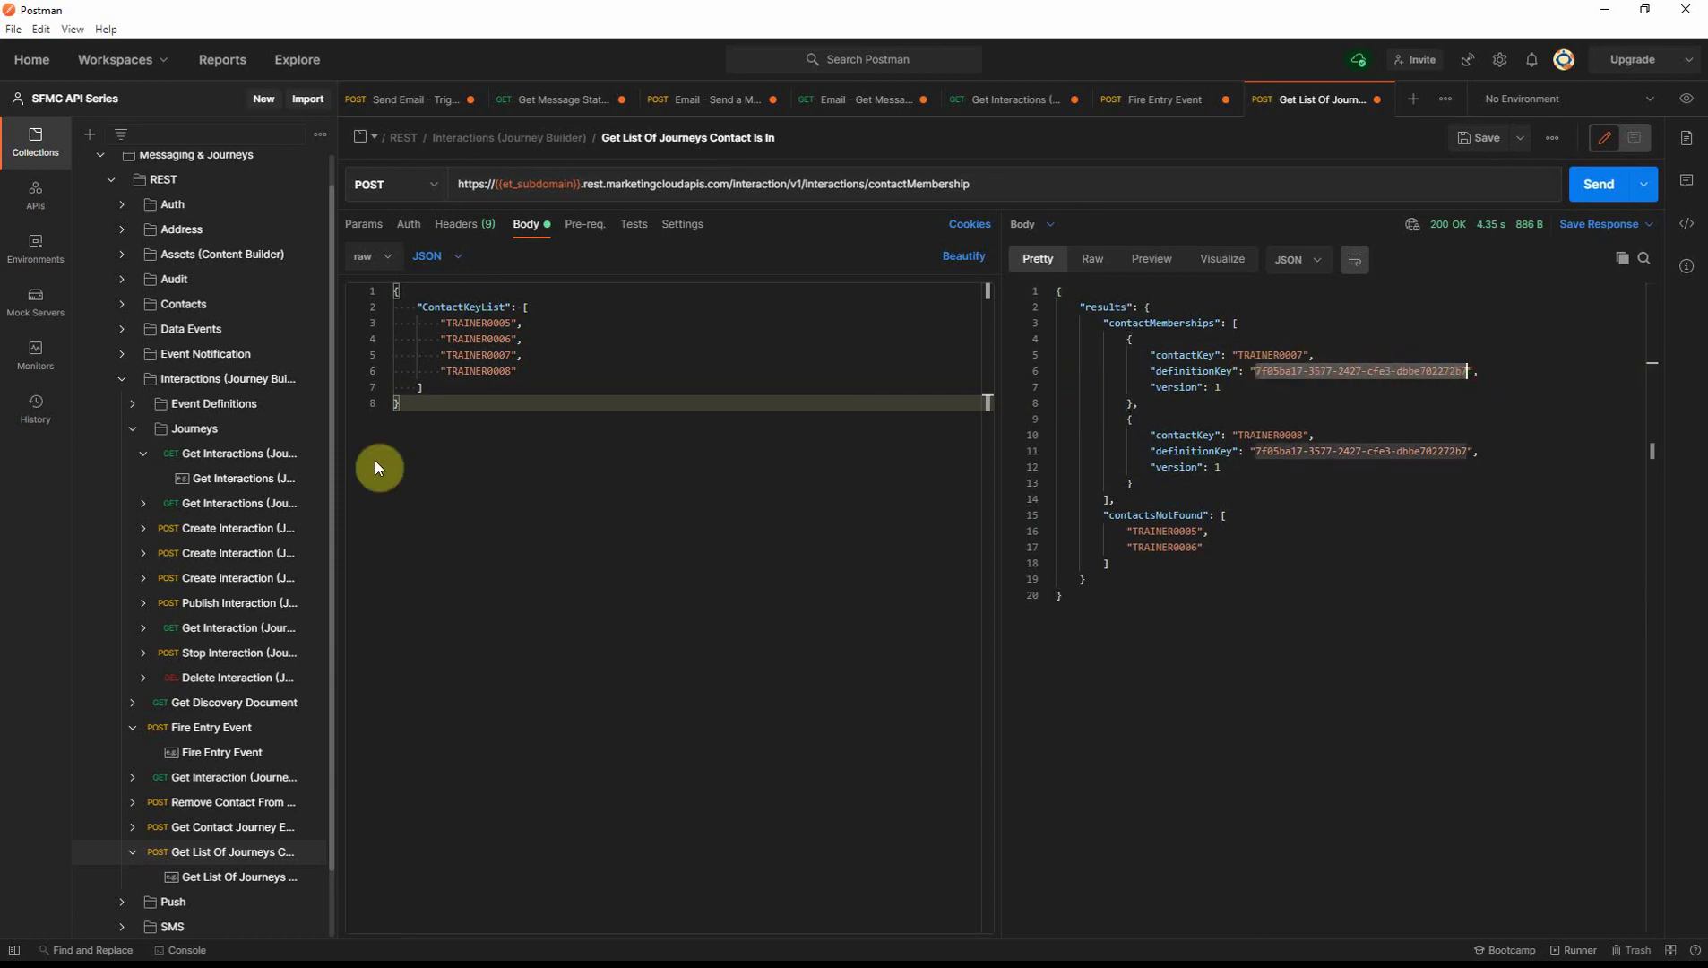
pyautogui.click(224, 513)
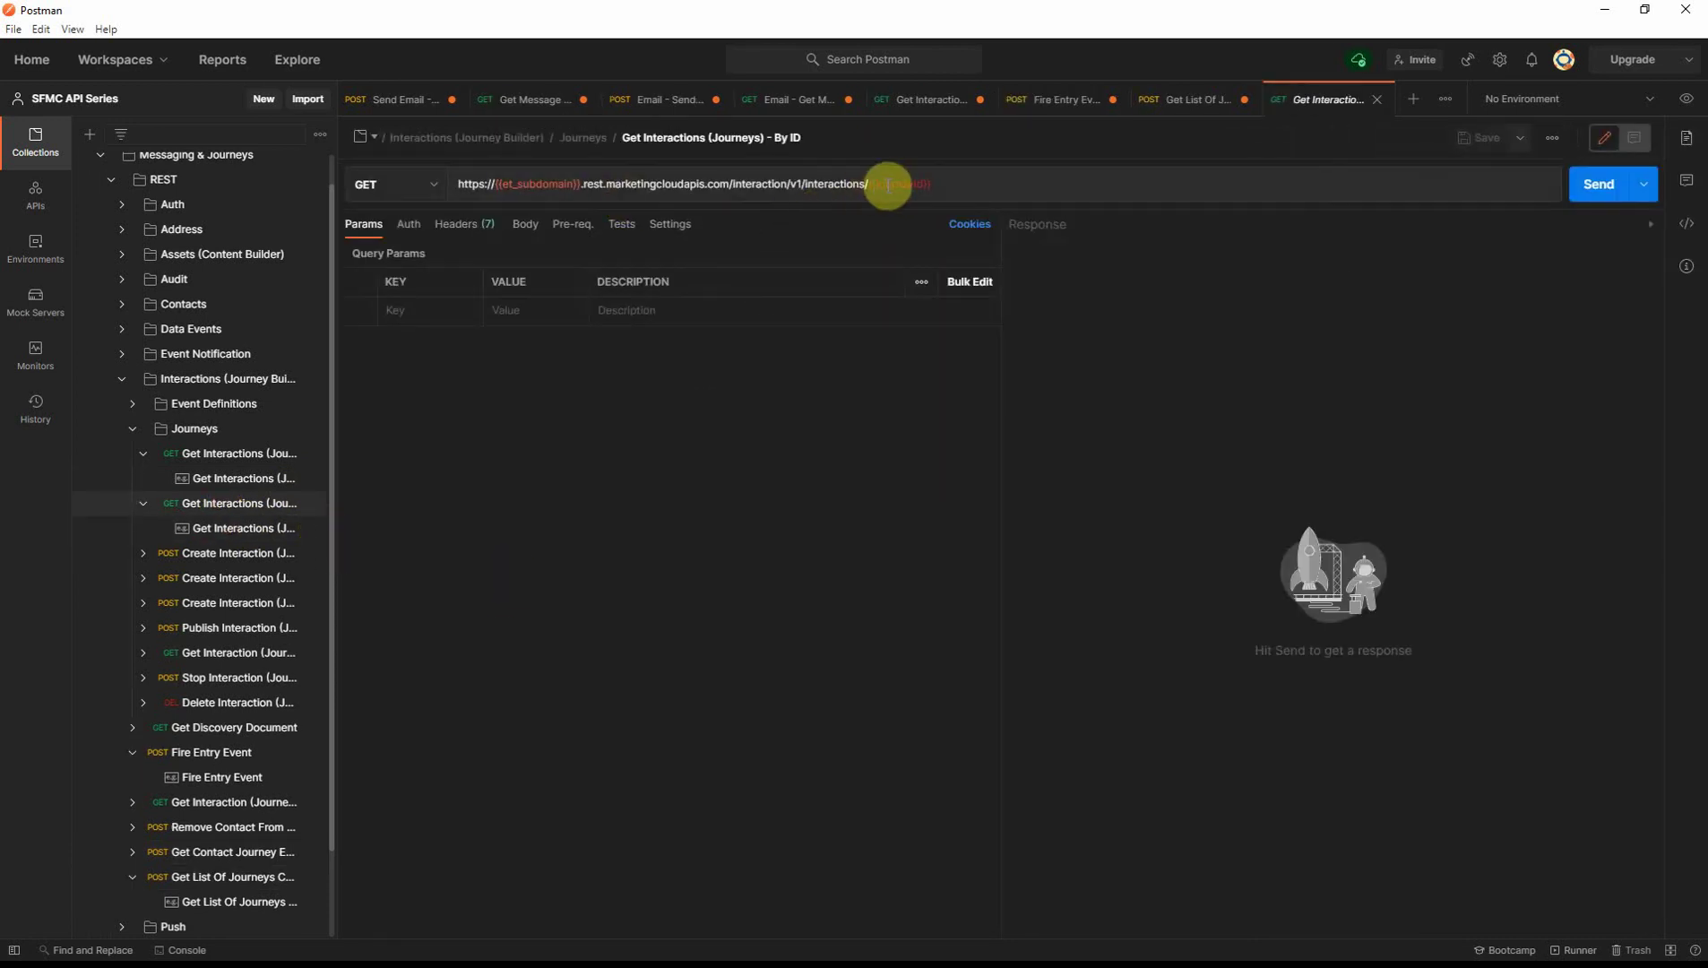
pyautogui.moveTo(876, 187)
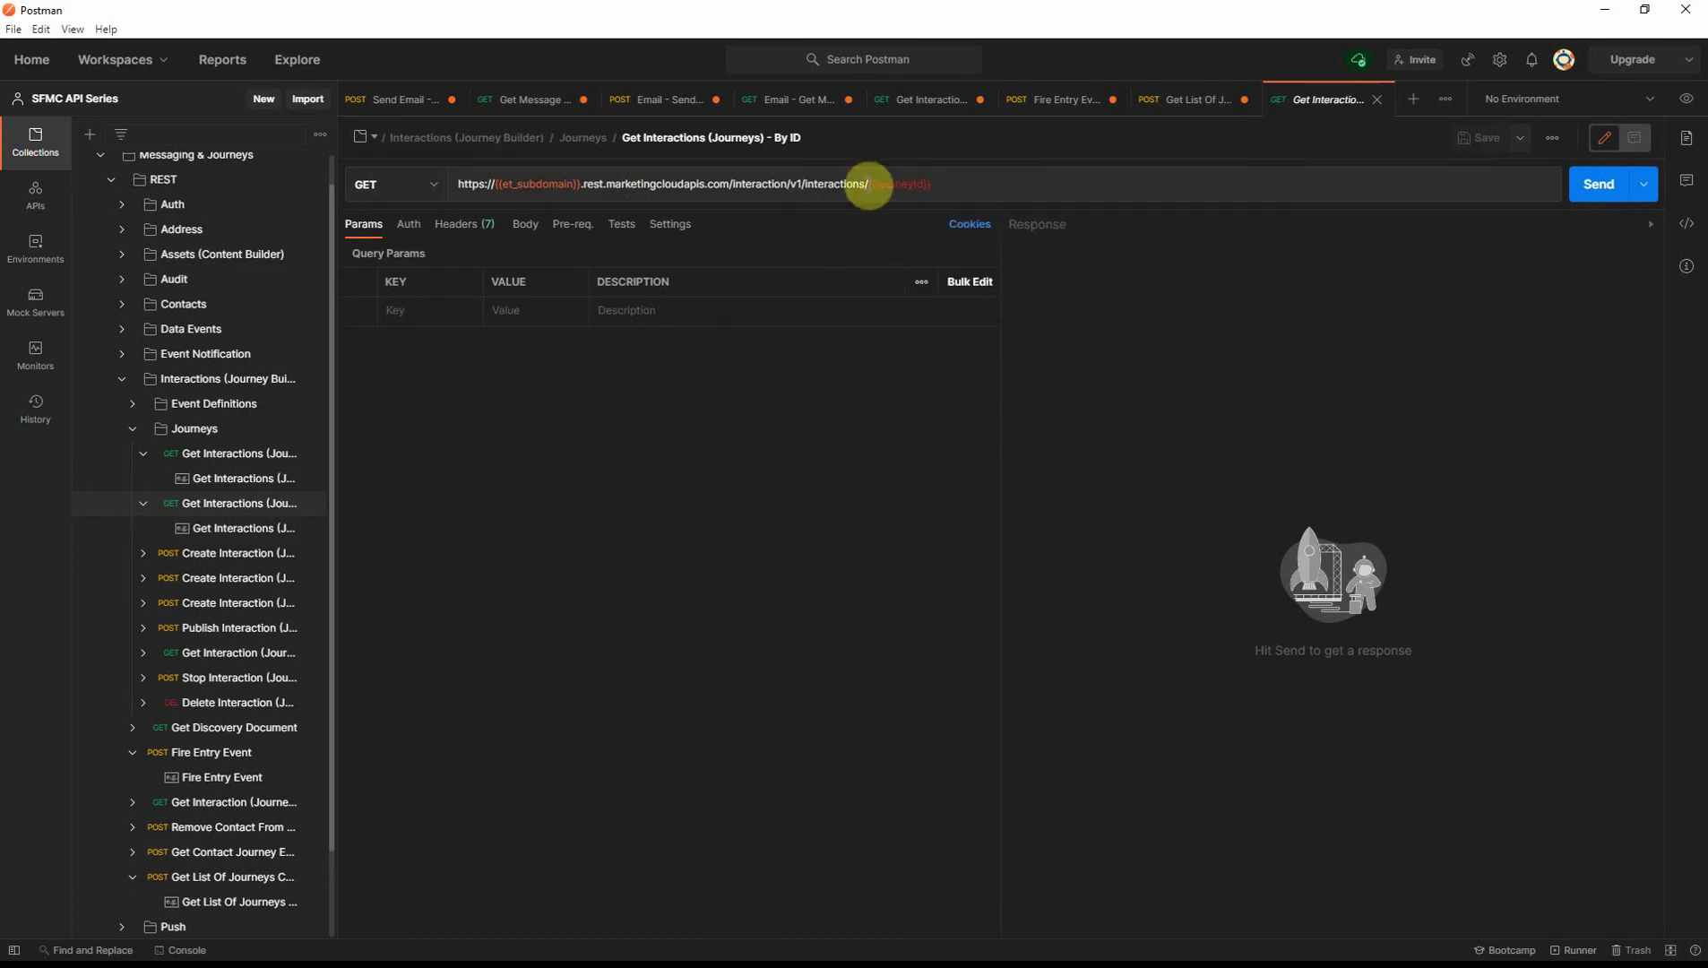
pyautogui.moveTo(869, 185); pyautogui.dragTo(952, 185)
pyautogui.write('k')
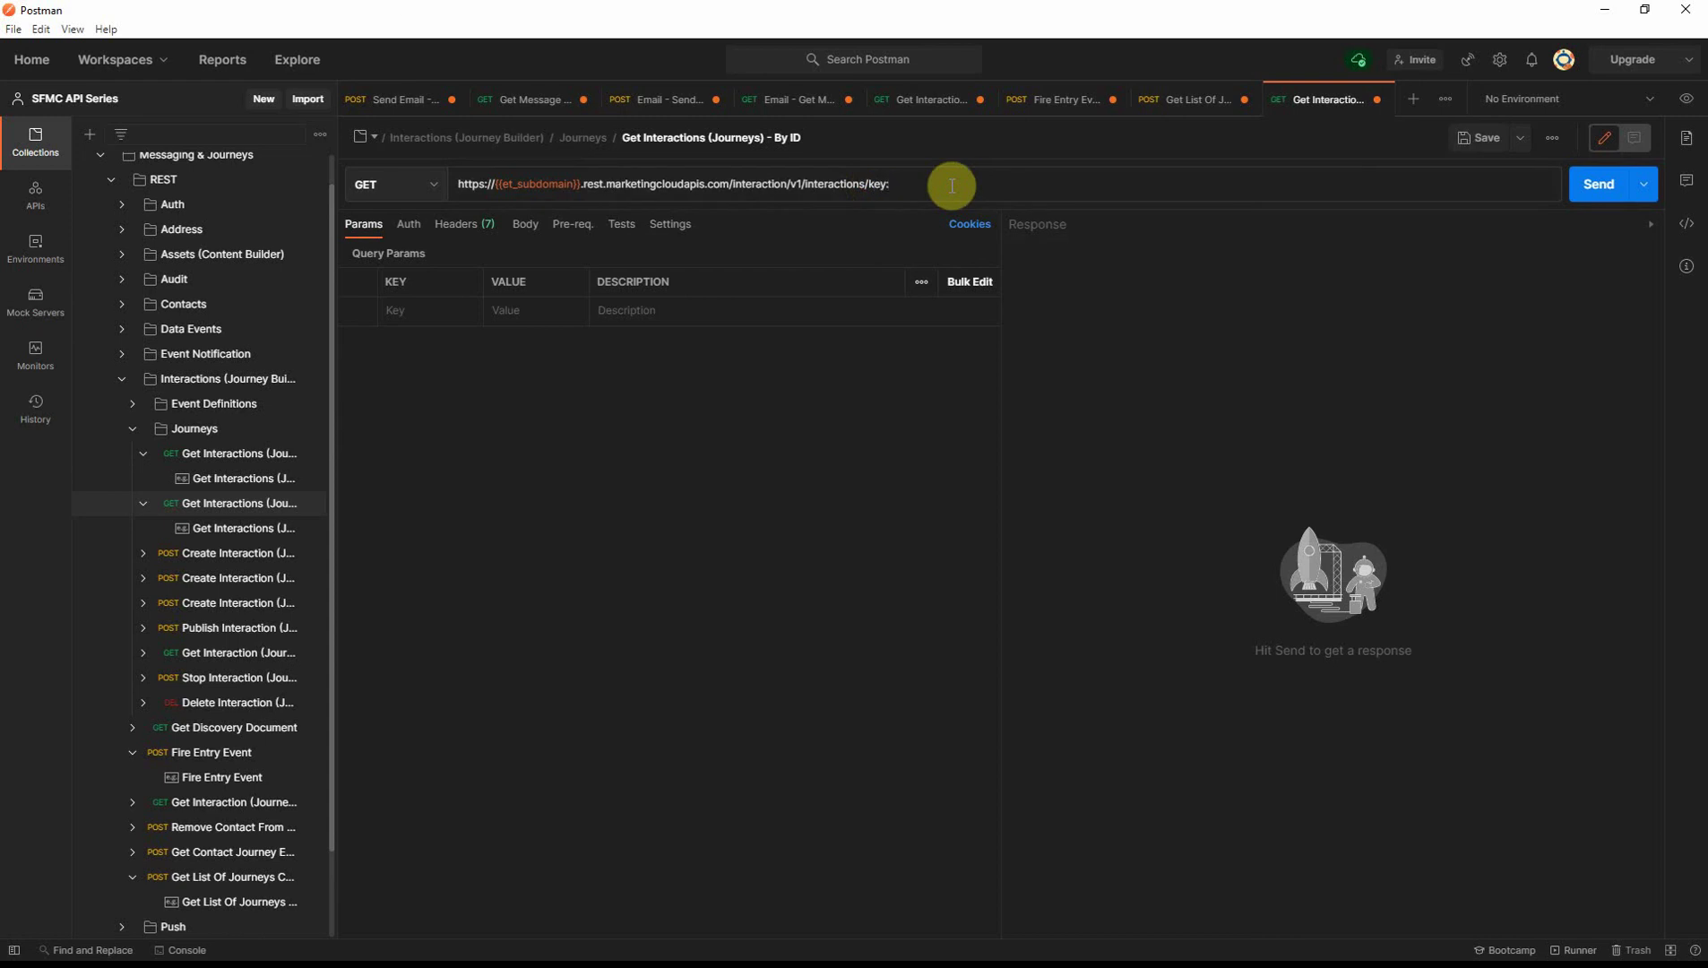
pyautogui.write('ey:')
pyautogui.hotkey('ctrl', 'v')
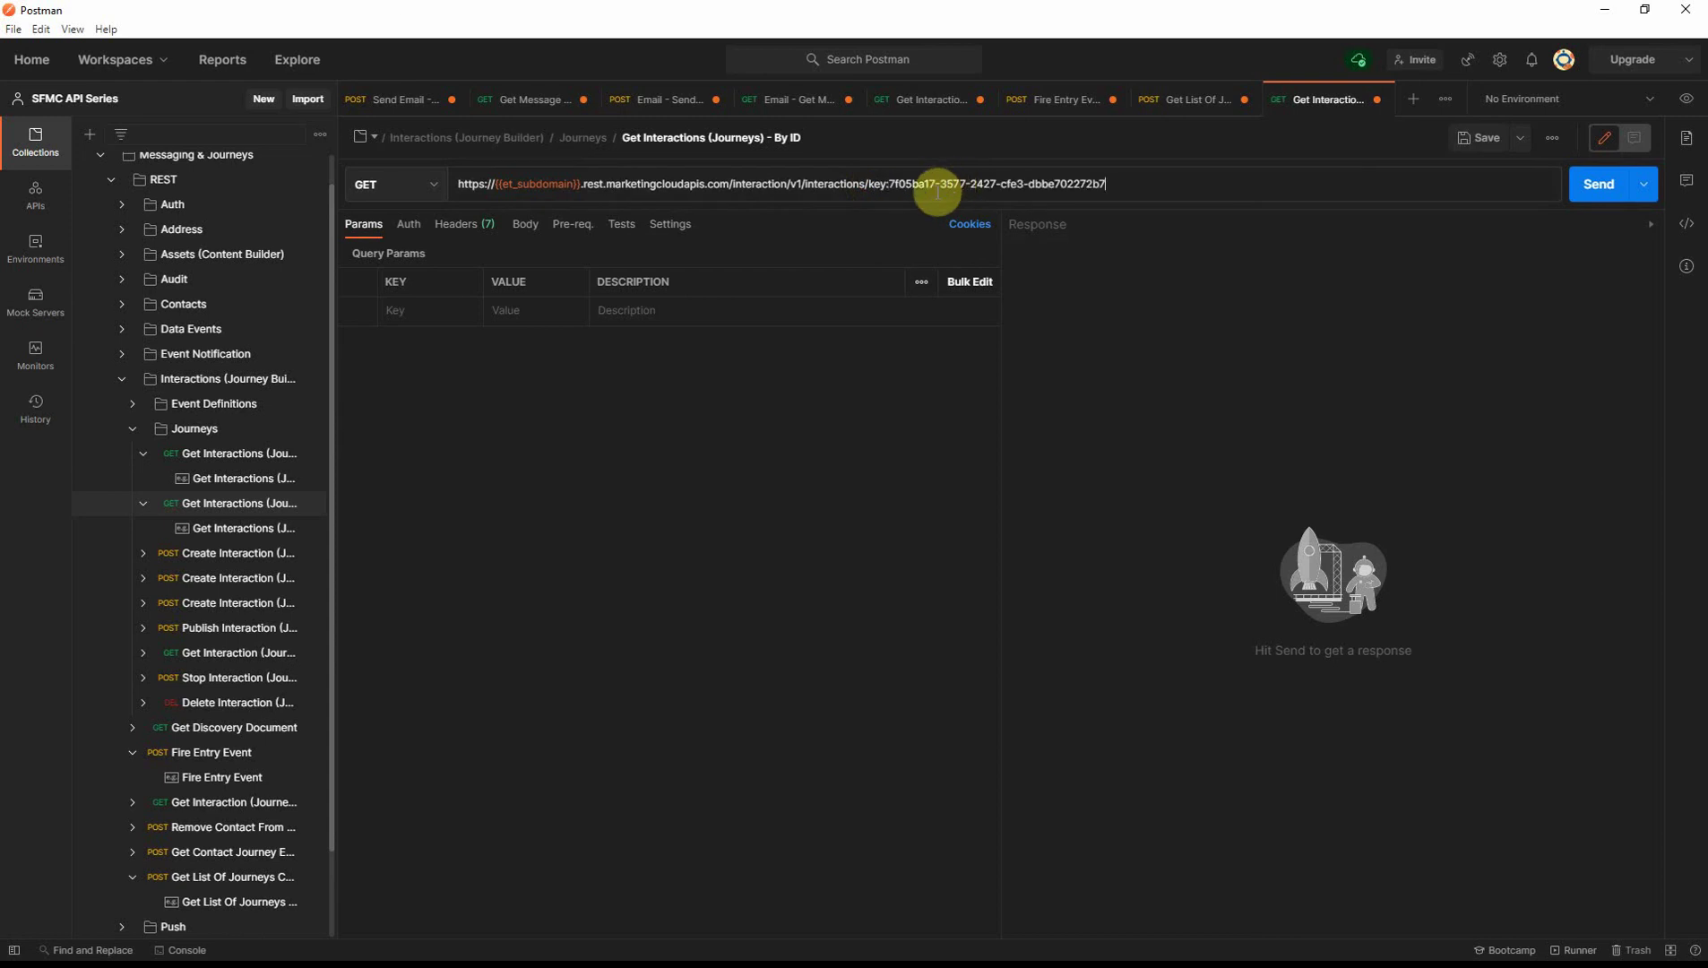
pyautogui.click(1591, 184)
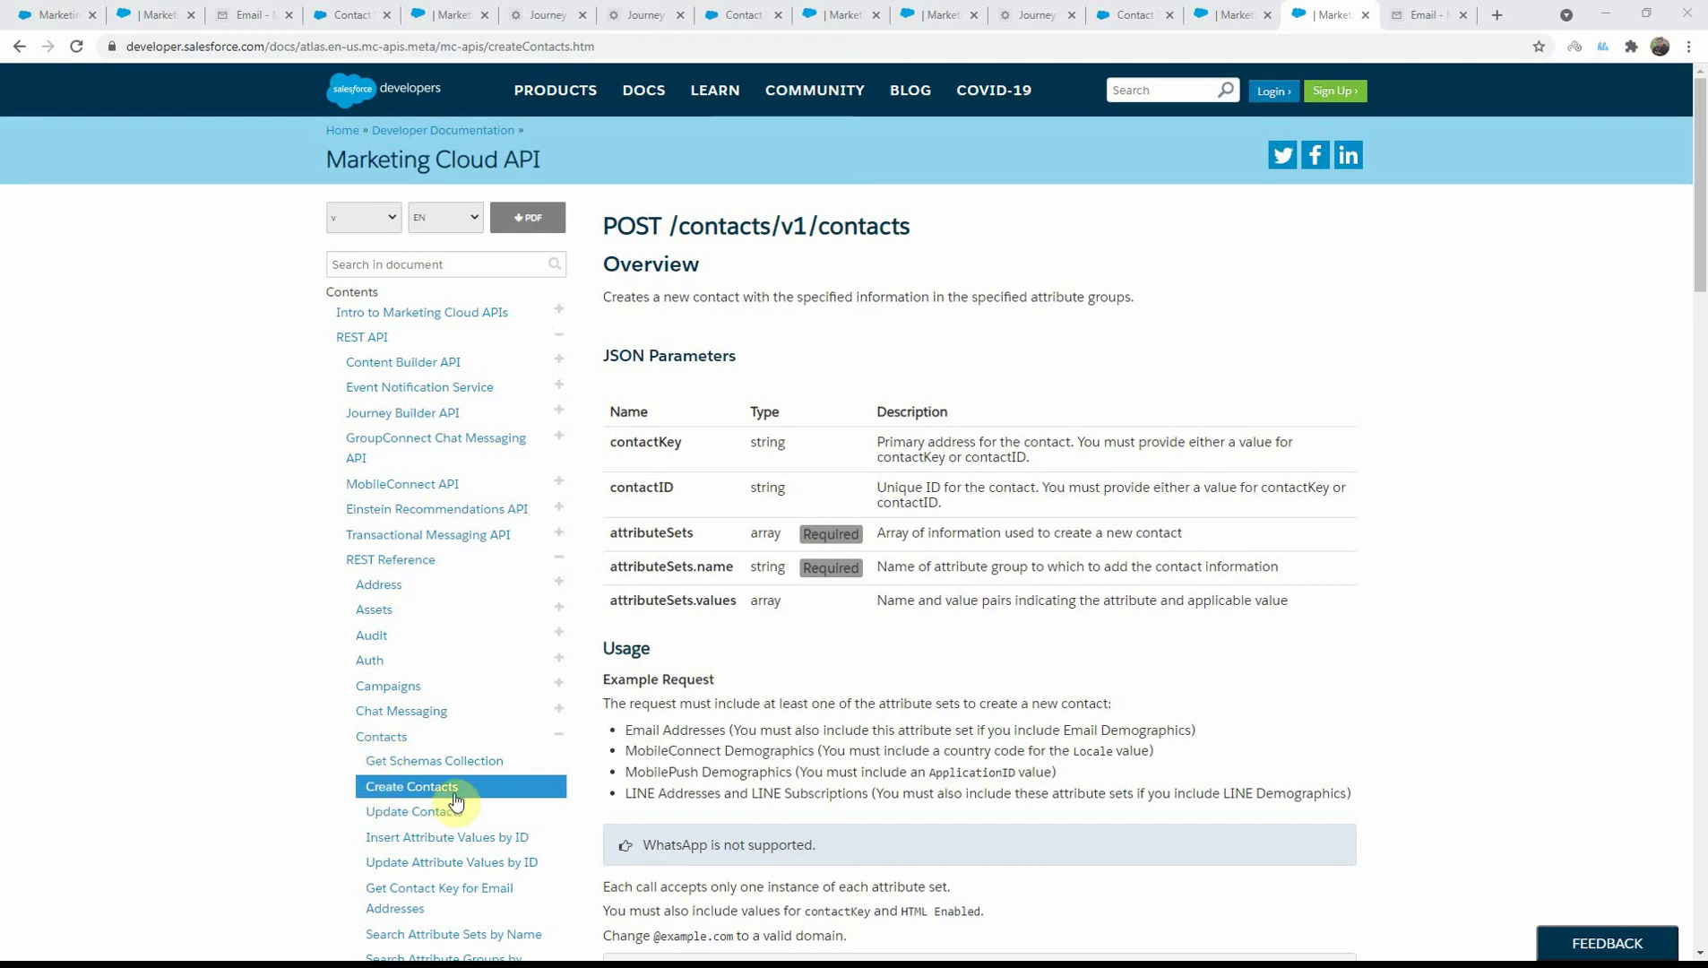
# Step: Review the Create Contacts documentation page, including the required attribute sets and the example request for POST /contacts/v1/contacts
pyautogui.scroll(-4, 795, 715)
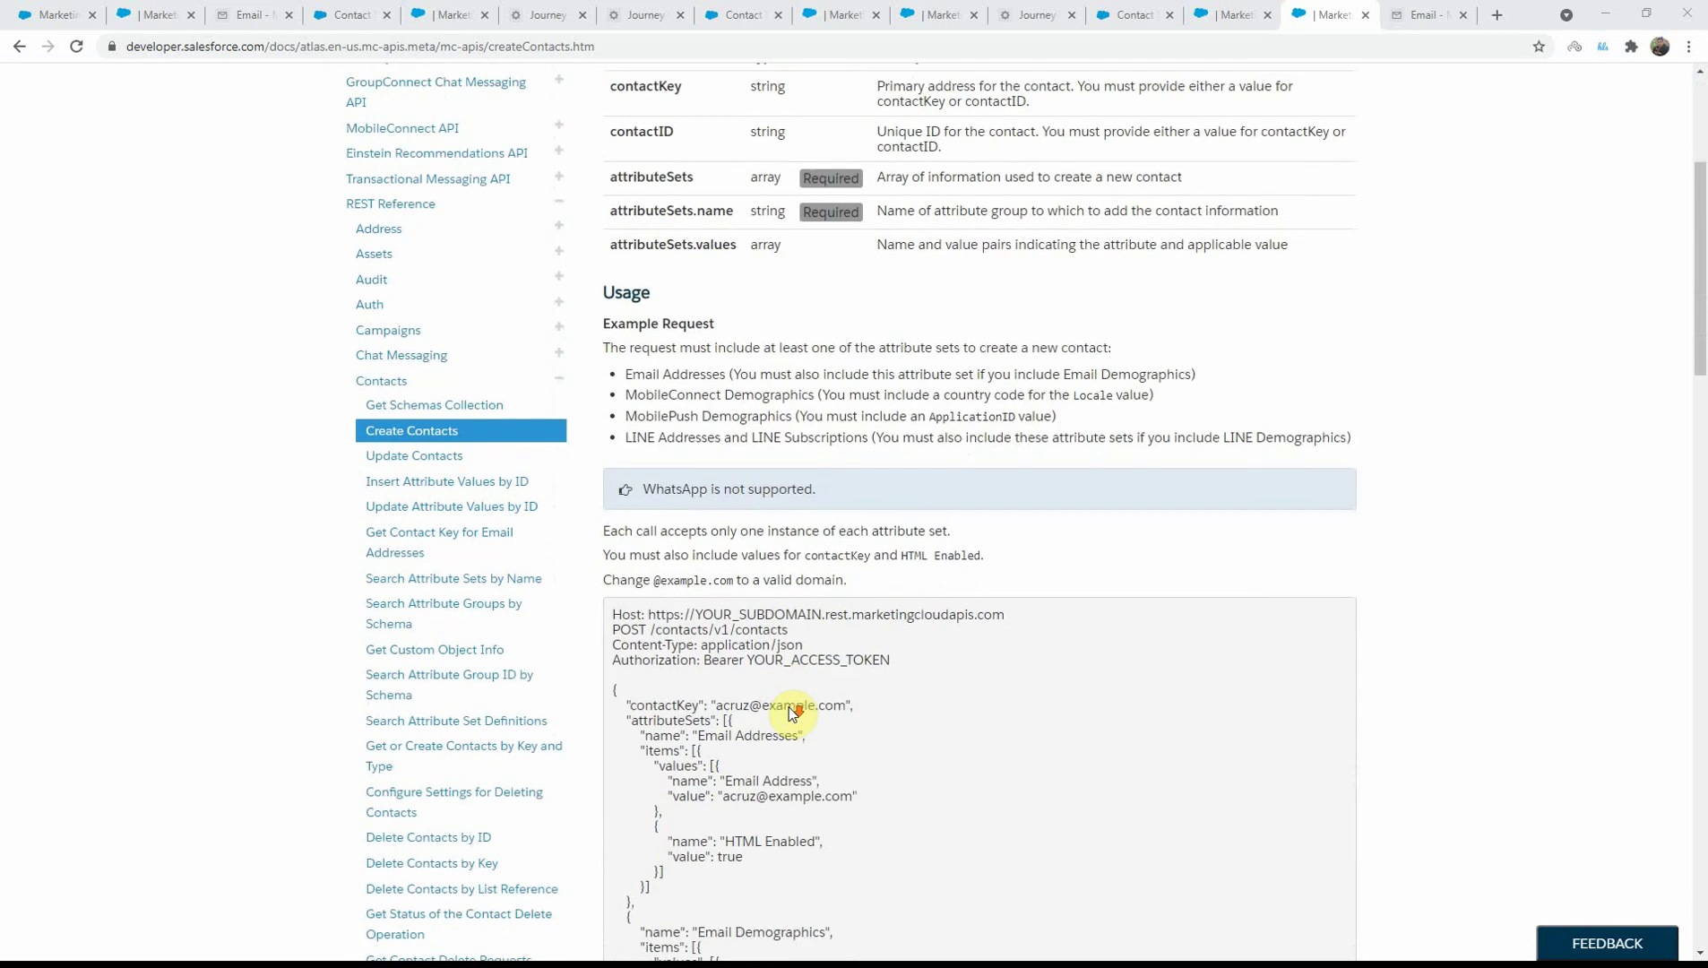
pyautogui.scroll(1, 776, 665)
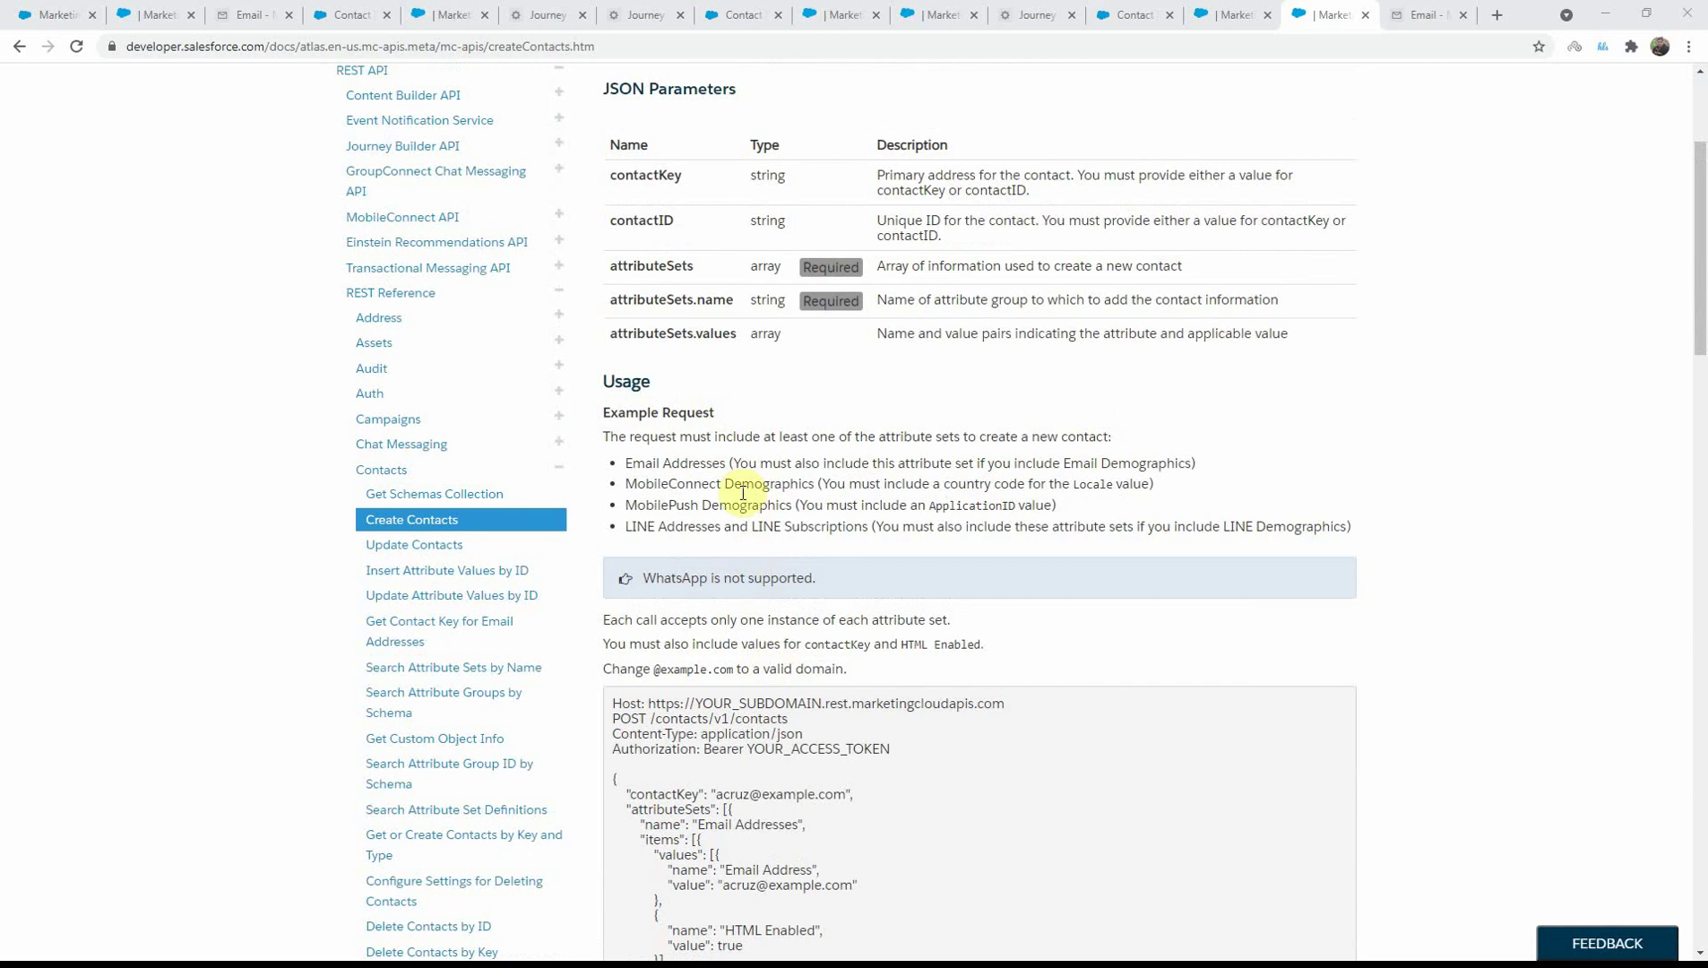
pyautogui.scroll(-2, 780, 589)
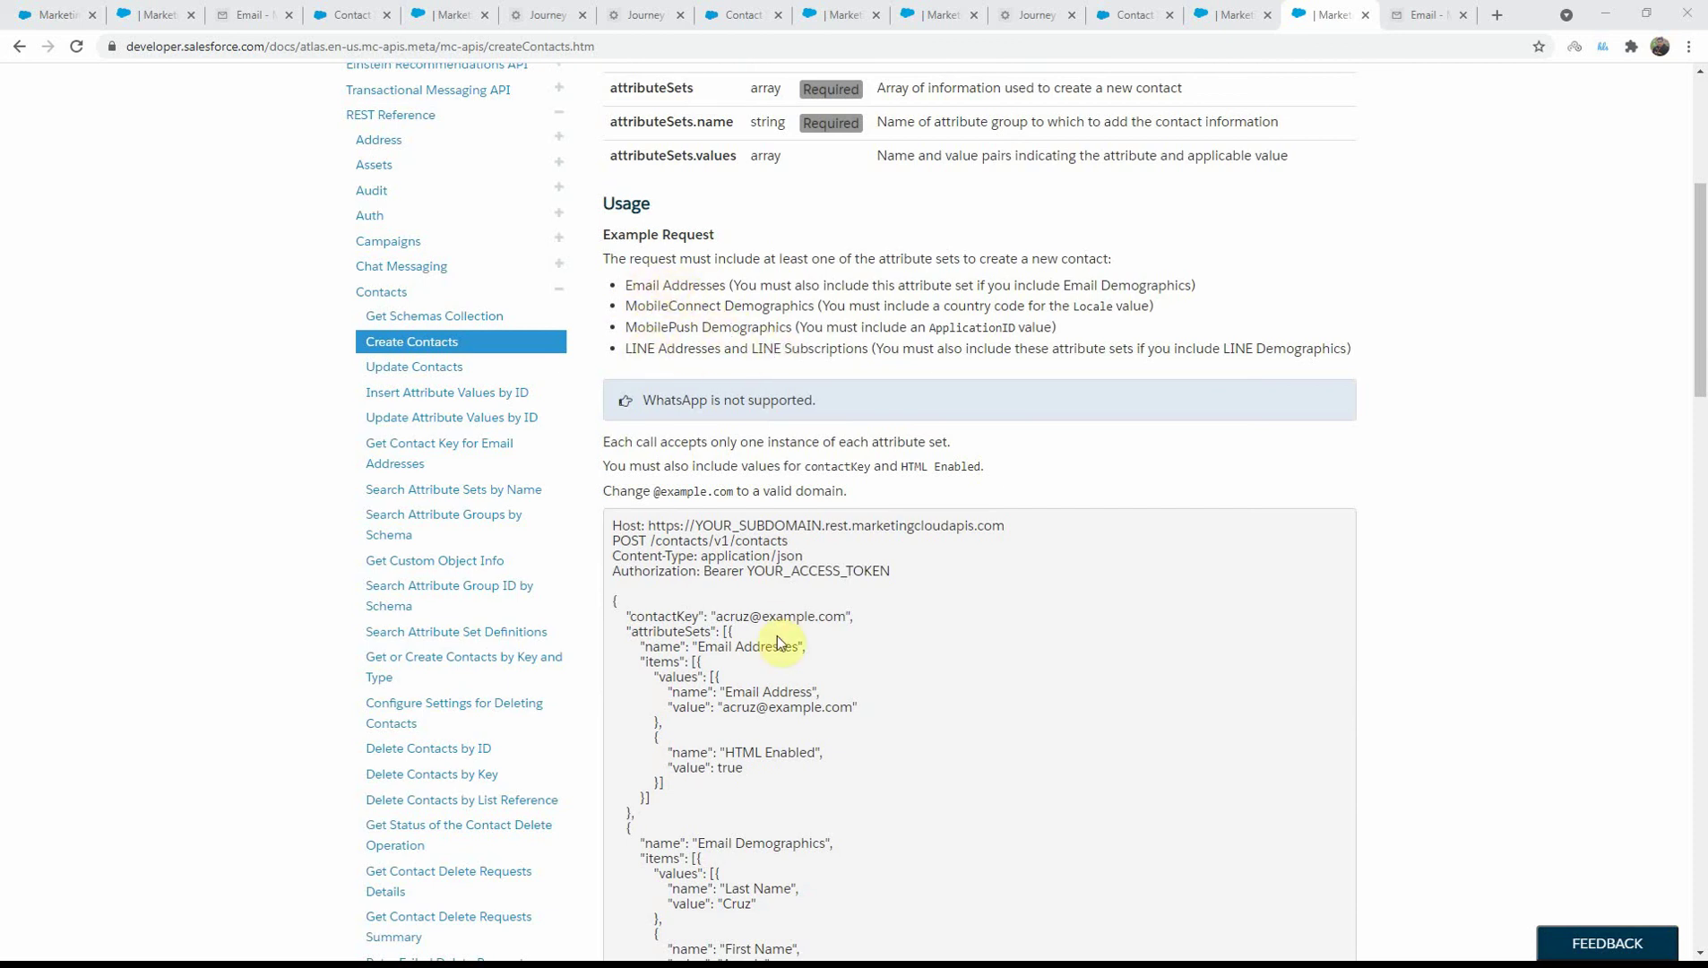
pyautogui.scroll(-2, 777, 638)
pyautogui.scroll(-1, 774, 628)
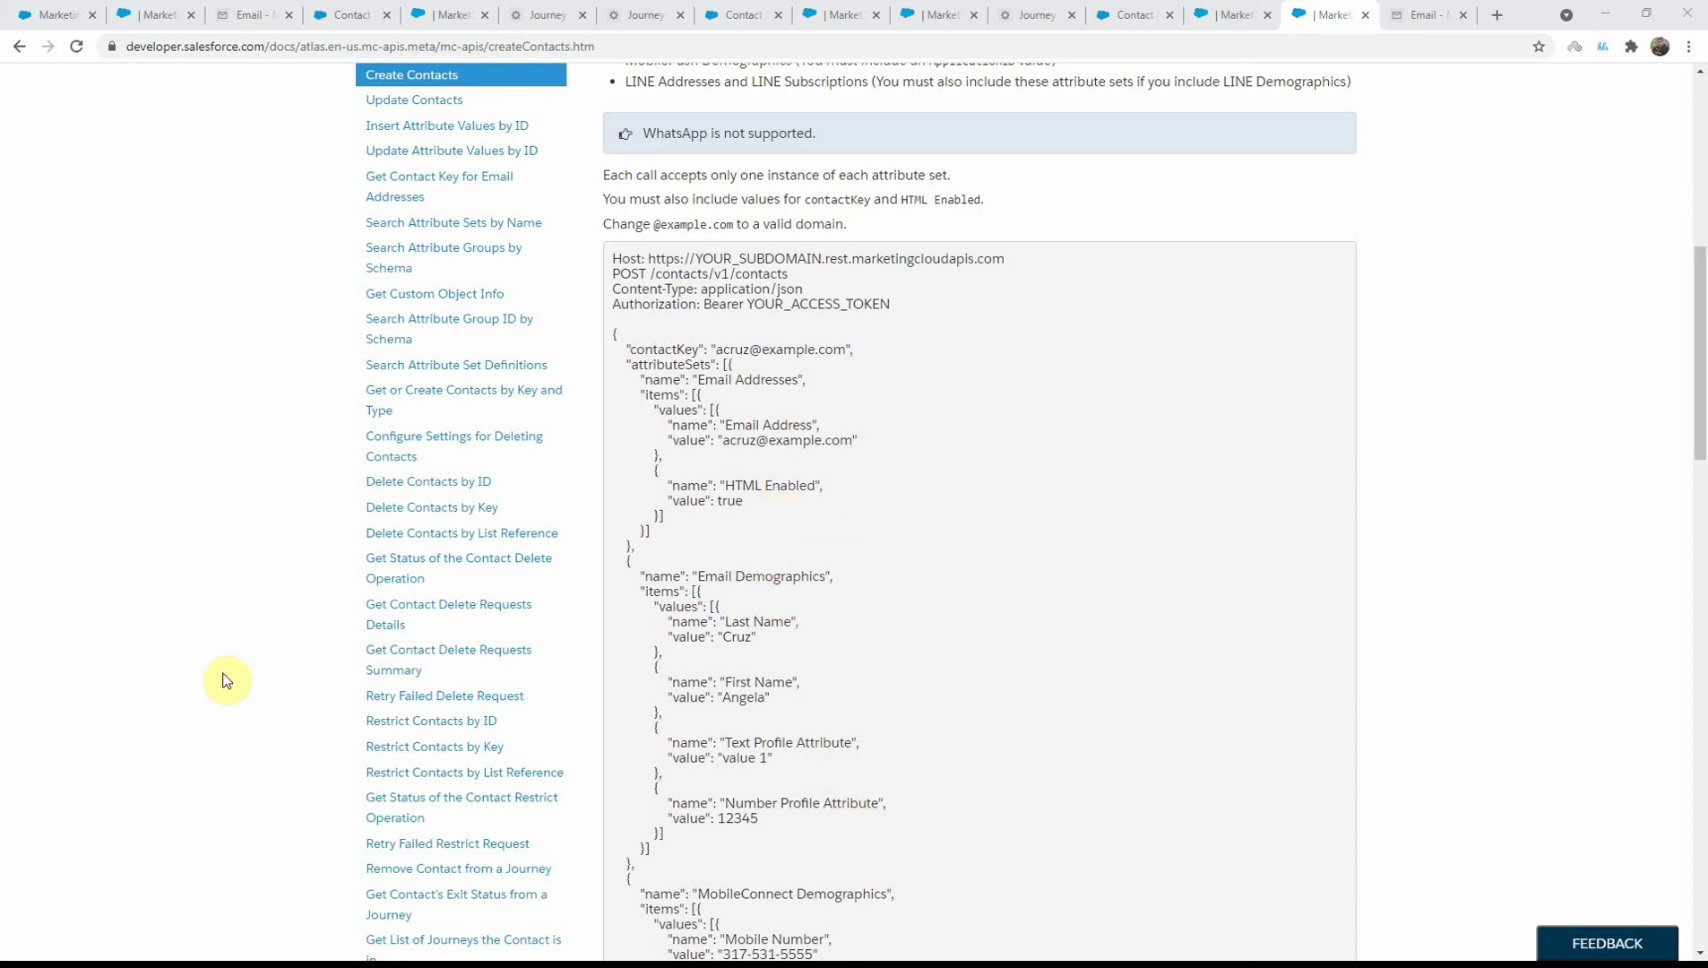
# Step: In Postman, open Create Contacts and replace its body with the new contact's payload, including Email Addresses, Email Opt In True and Gender Male
pyautogui.hotkey('alt', 'Tab')
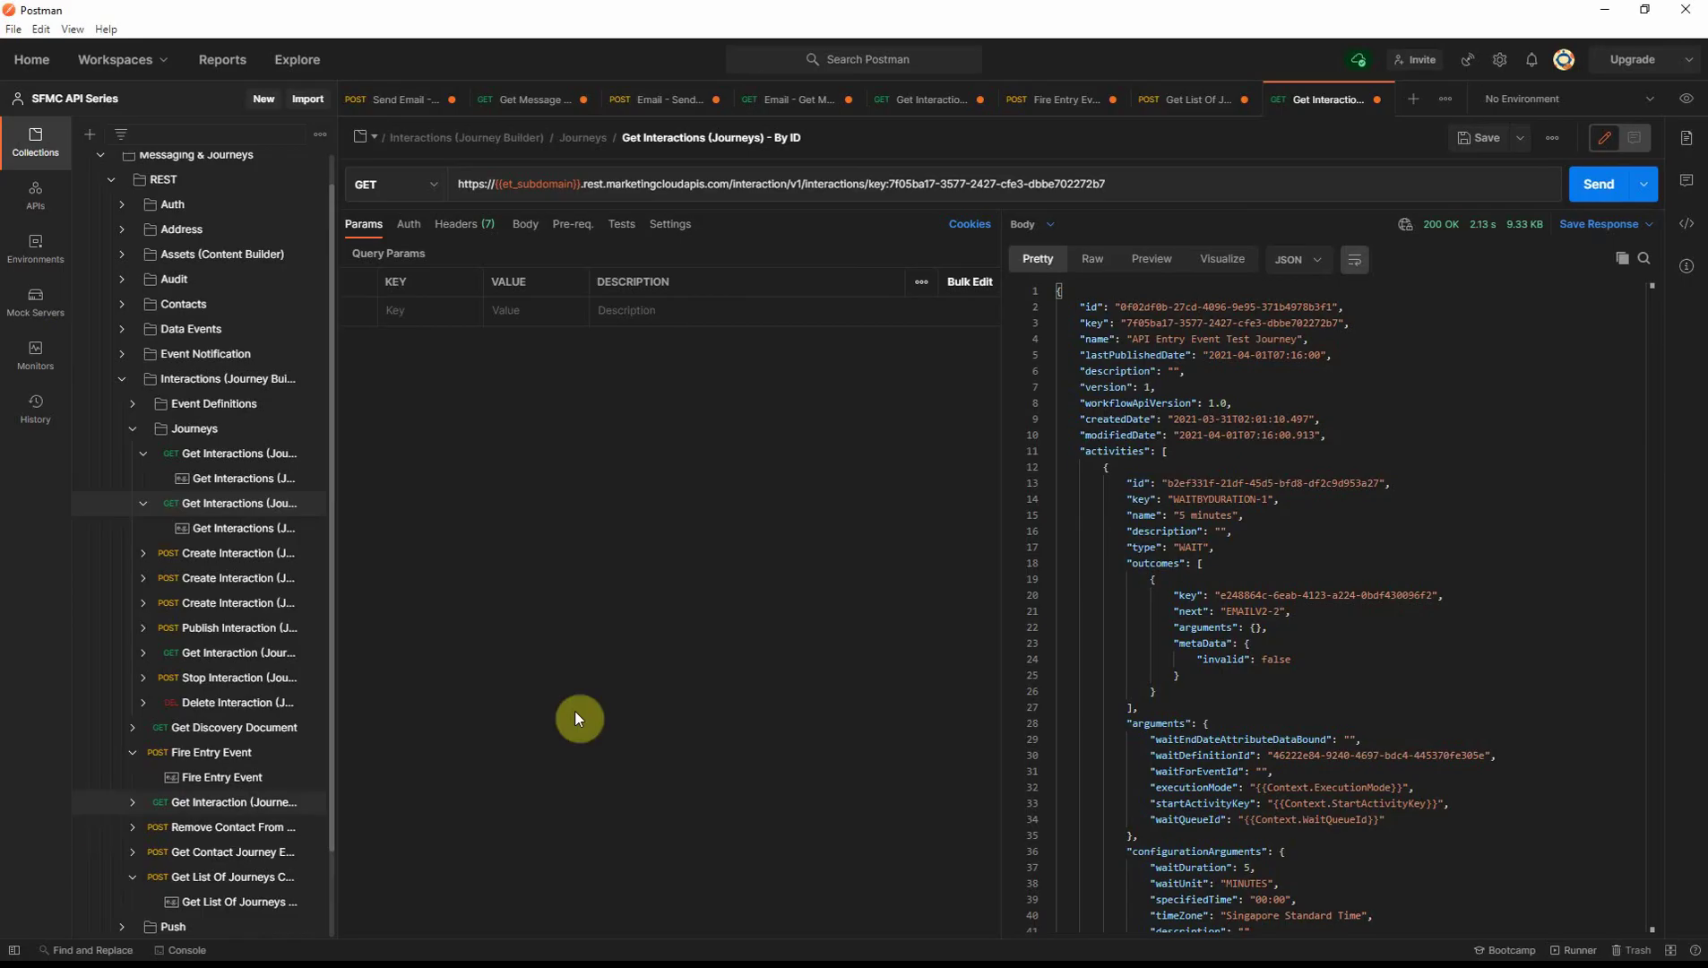
pyautogui.click(120, 380)
pyautogui.click(124, 341)
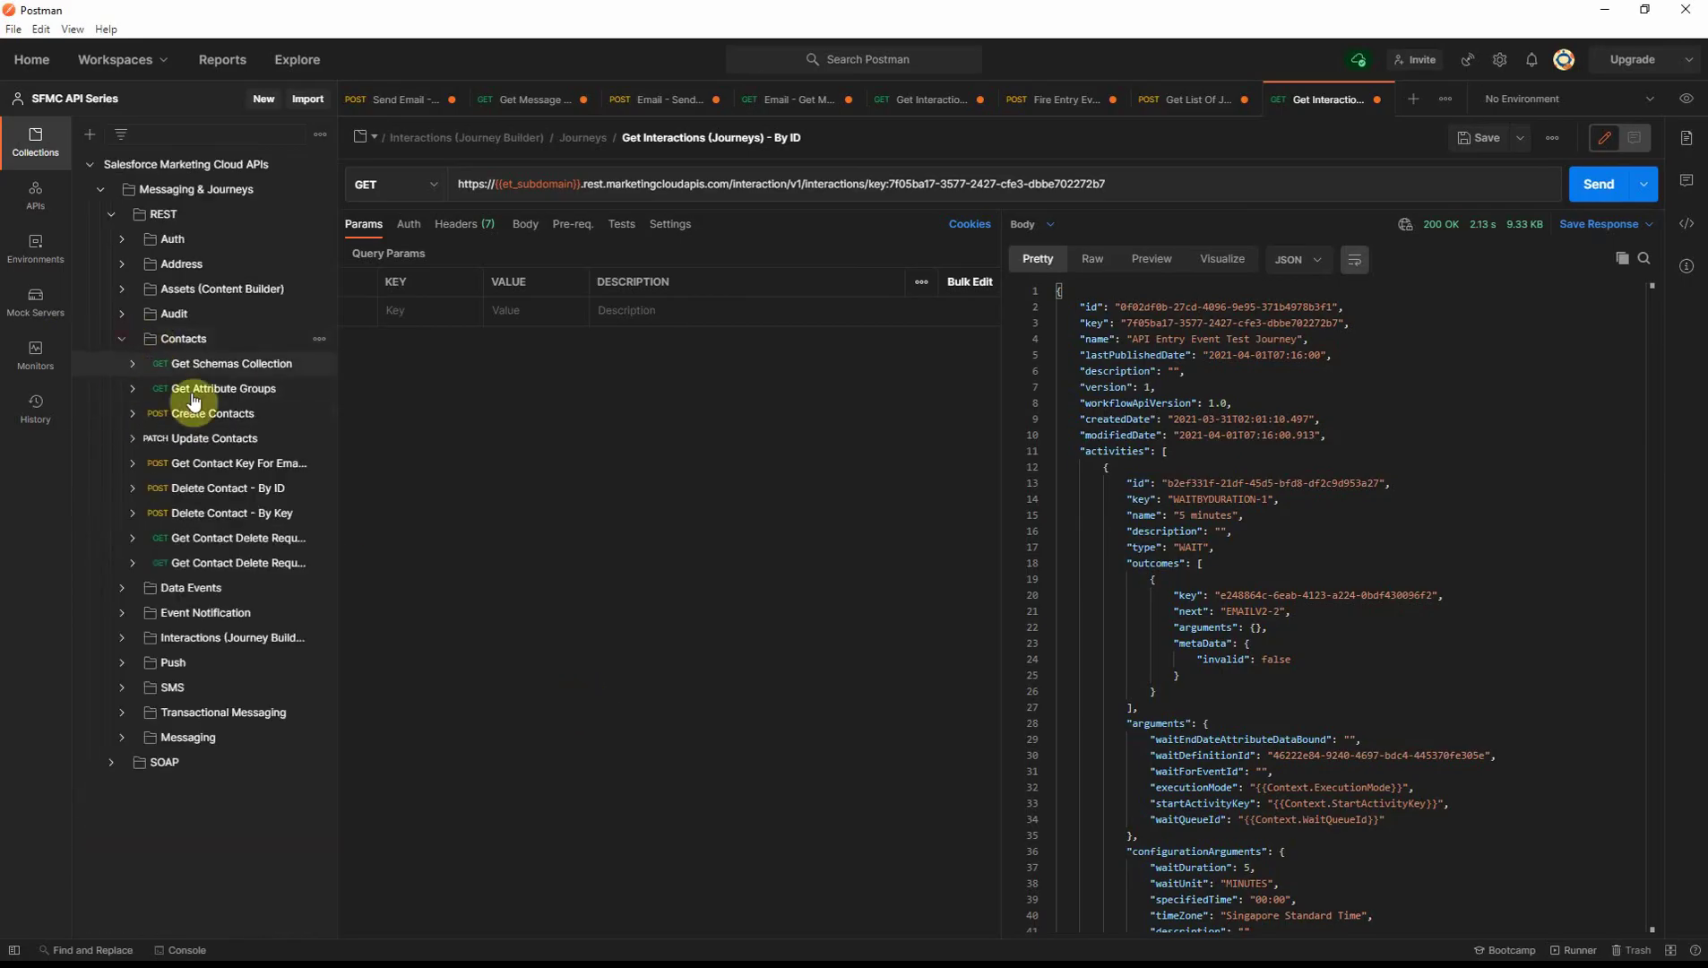
pyautogui.click(233, 417)
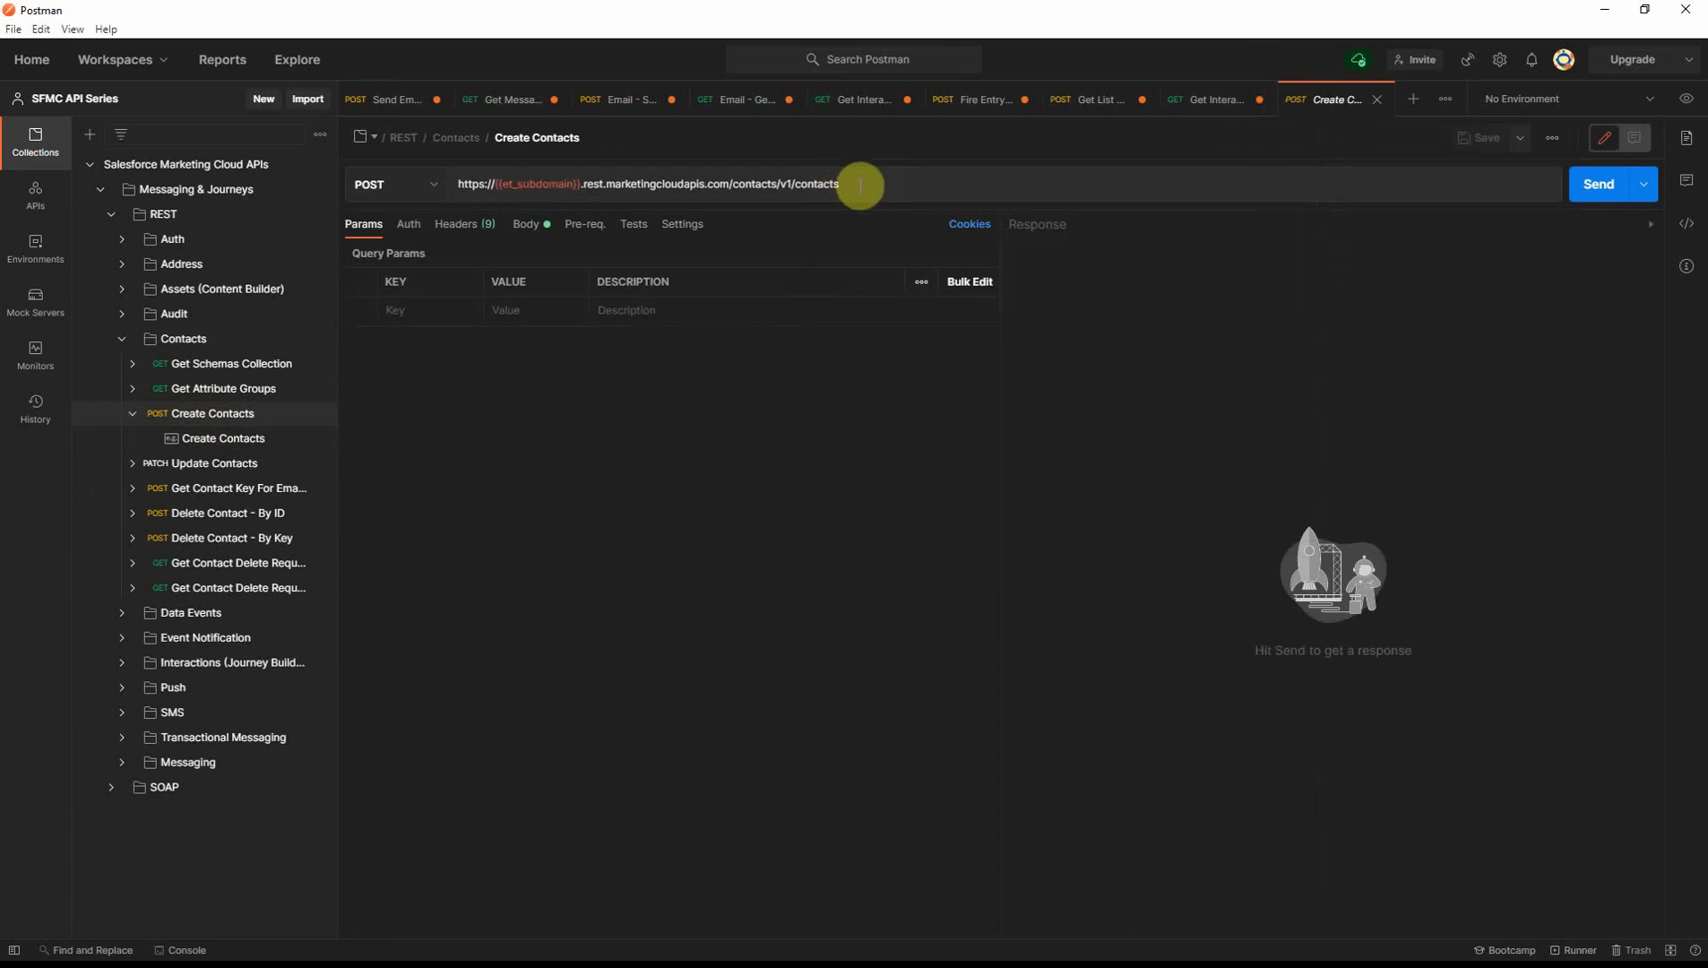
pyautogui.click(528, 235)
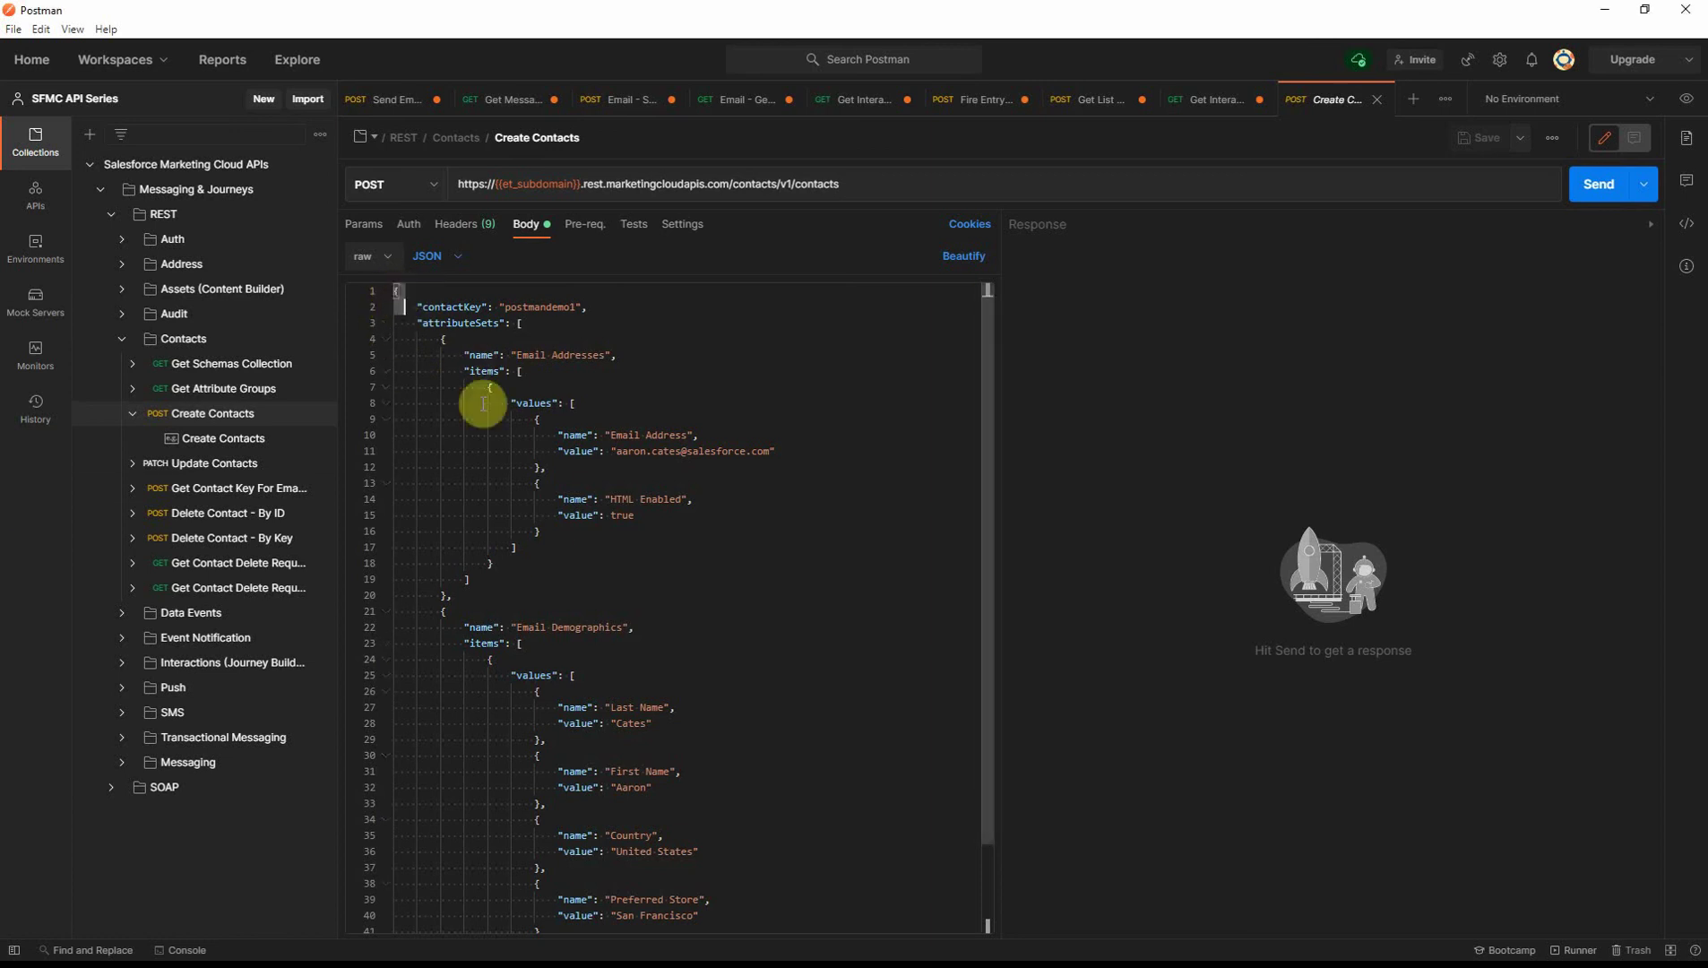
pyautogui.moveTo(484, 403); pyautogui.dragTo(596, 958)
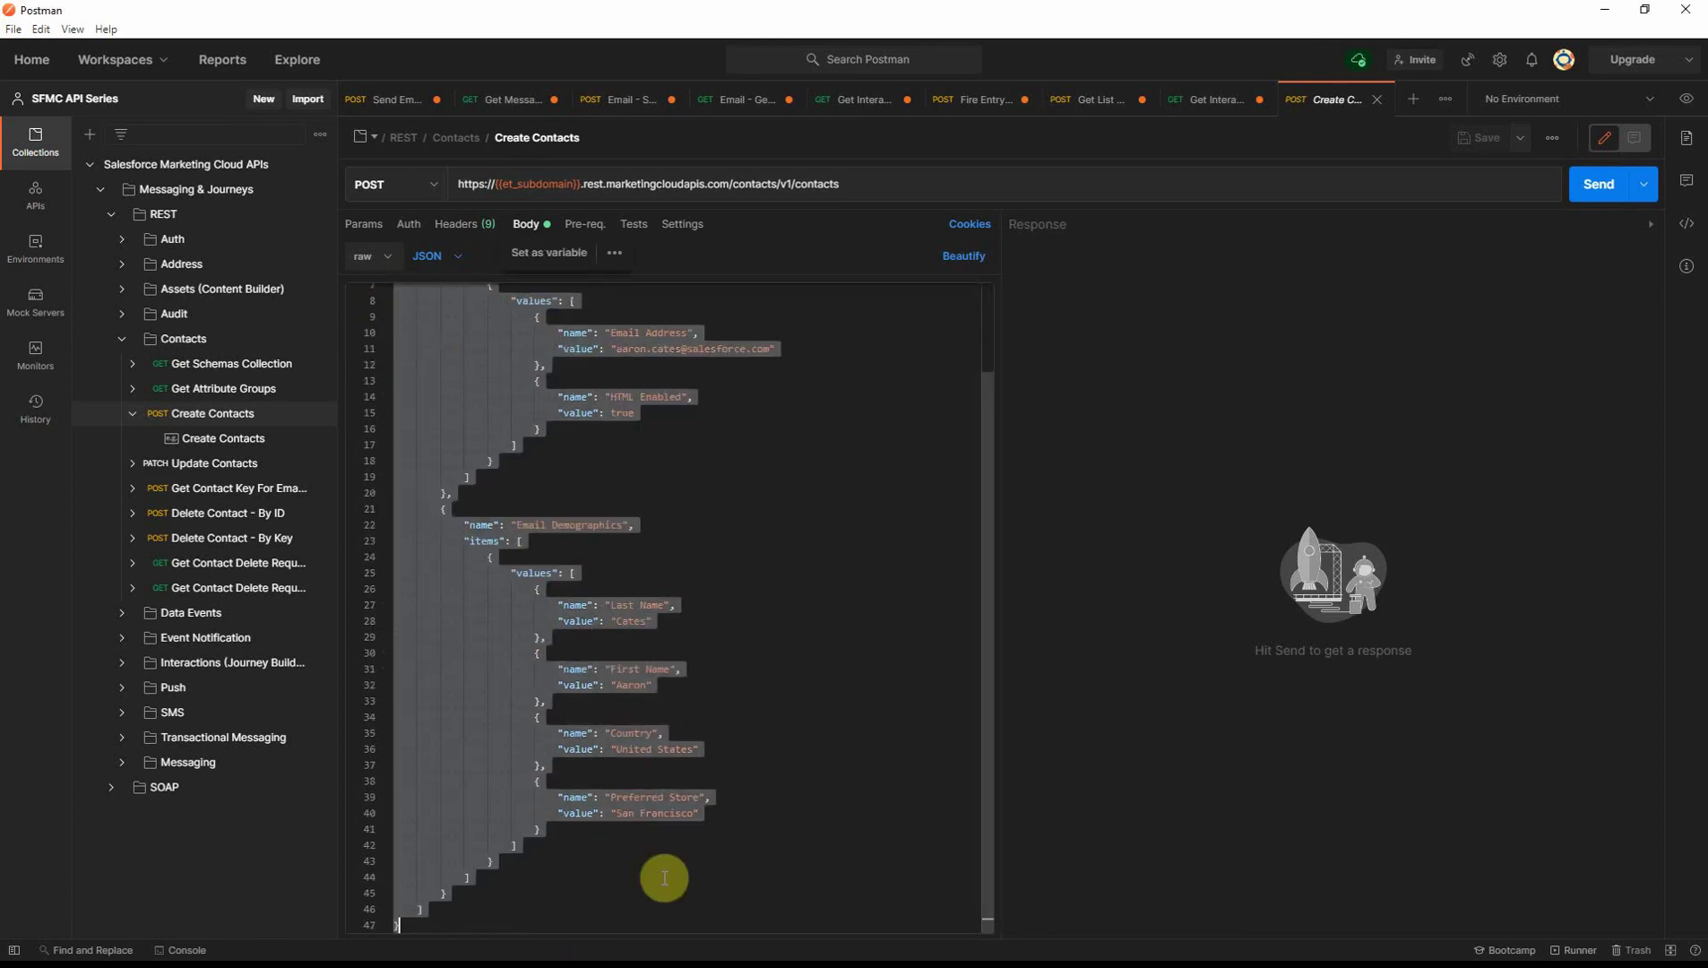
pyautogui.hotkey('ctrl', 'v')
pyautogui.scroll(5, 674, 573)
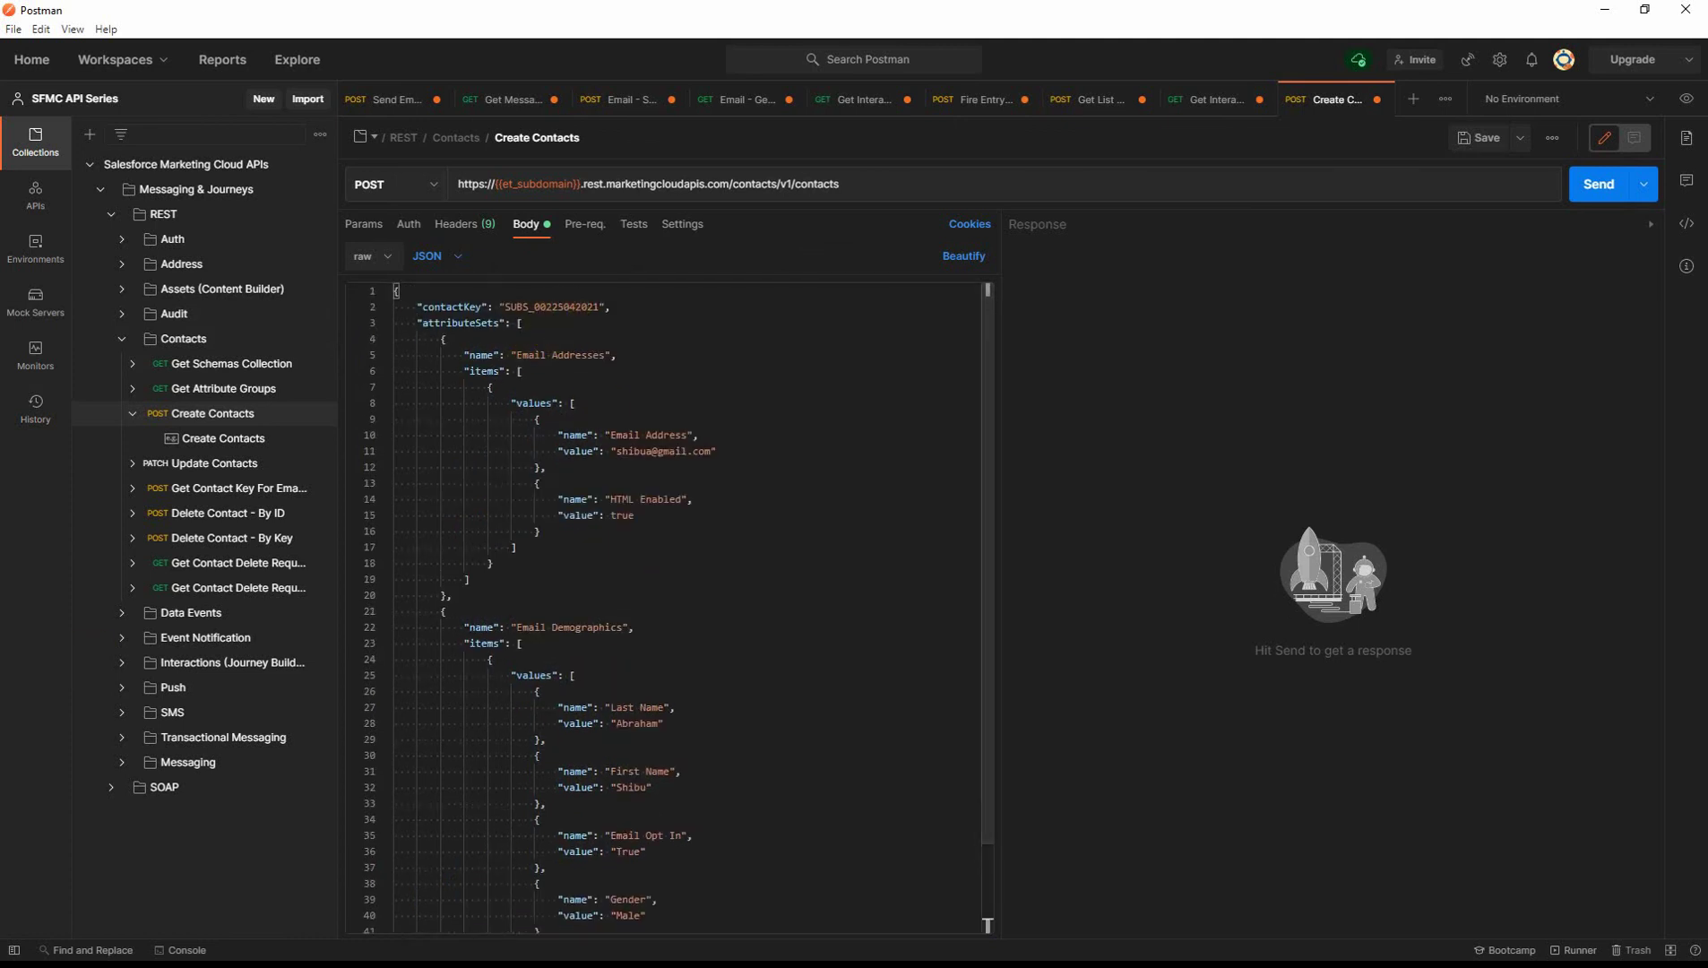
# Step: Switch to Email Studio in the browser and search All Subscribers by Subscriber Key for the new contact's key
pyautogui.hotkey('alt', 'Tab')
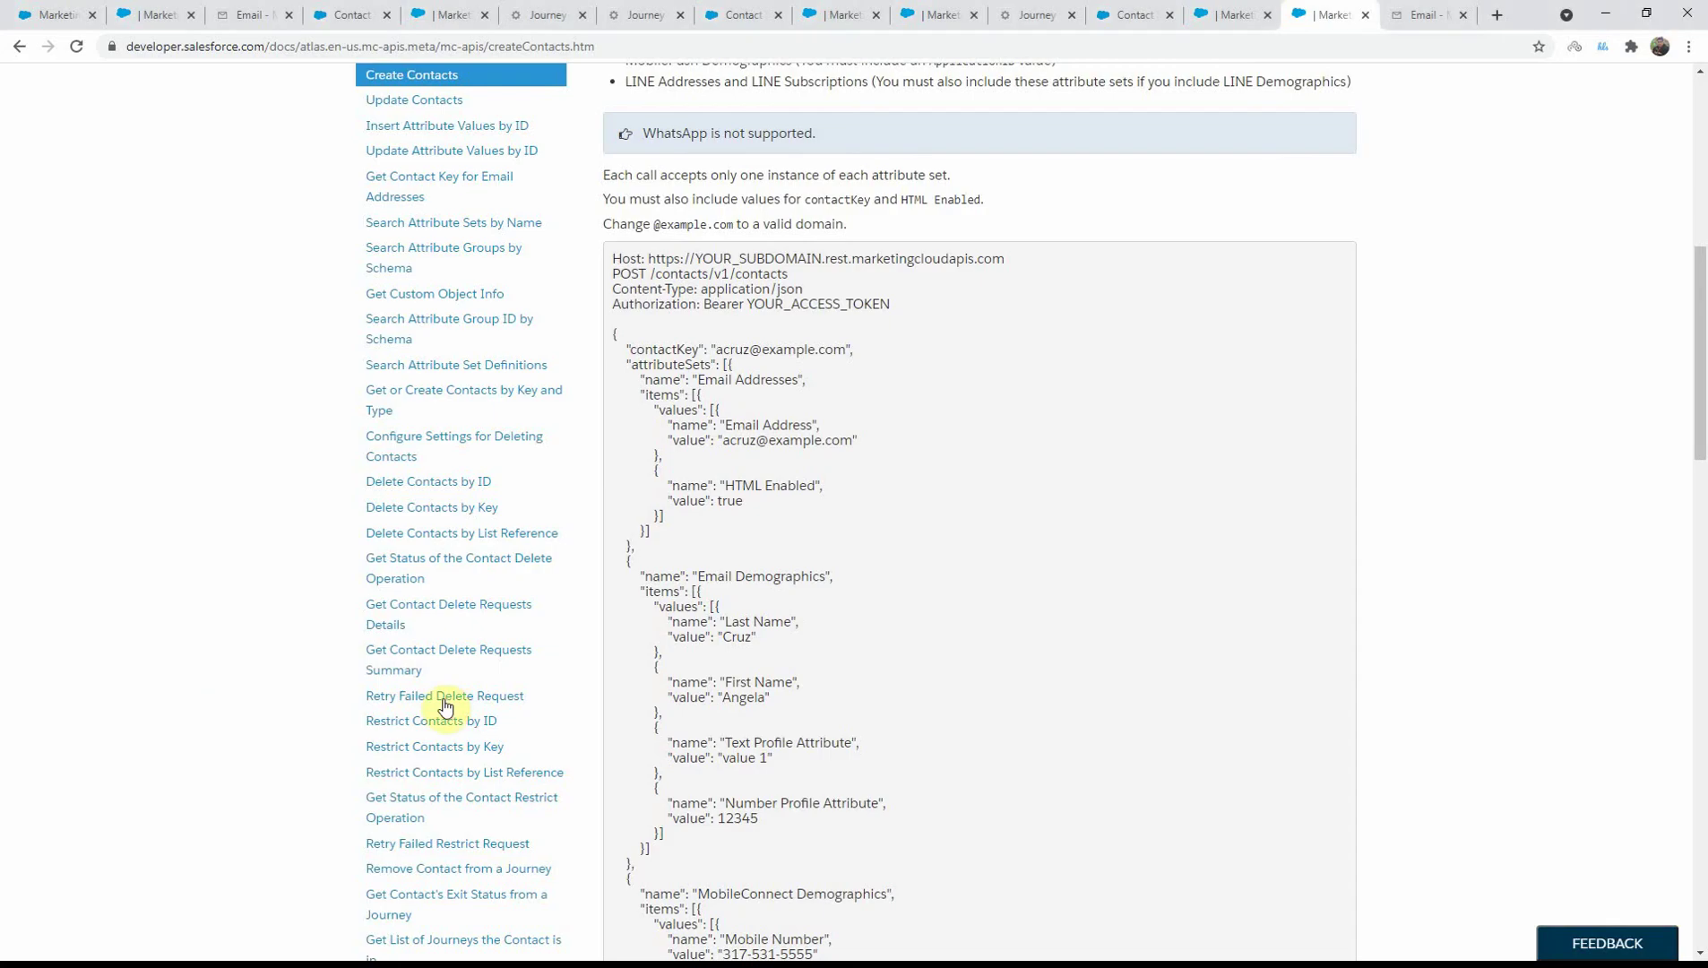
pyautogui.click(1427, 14)
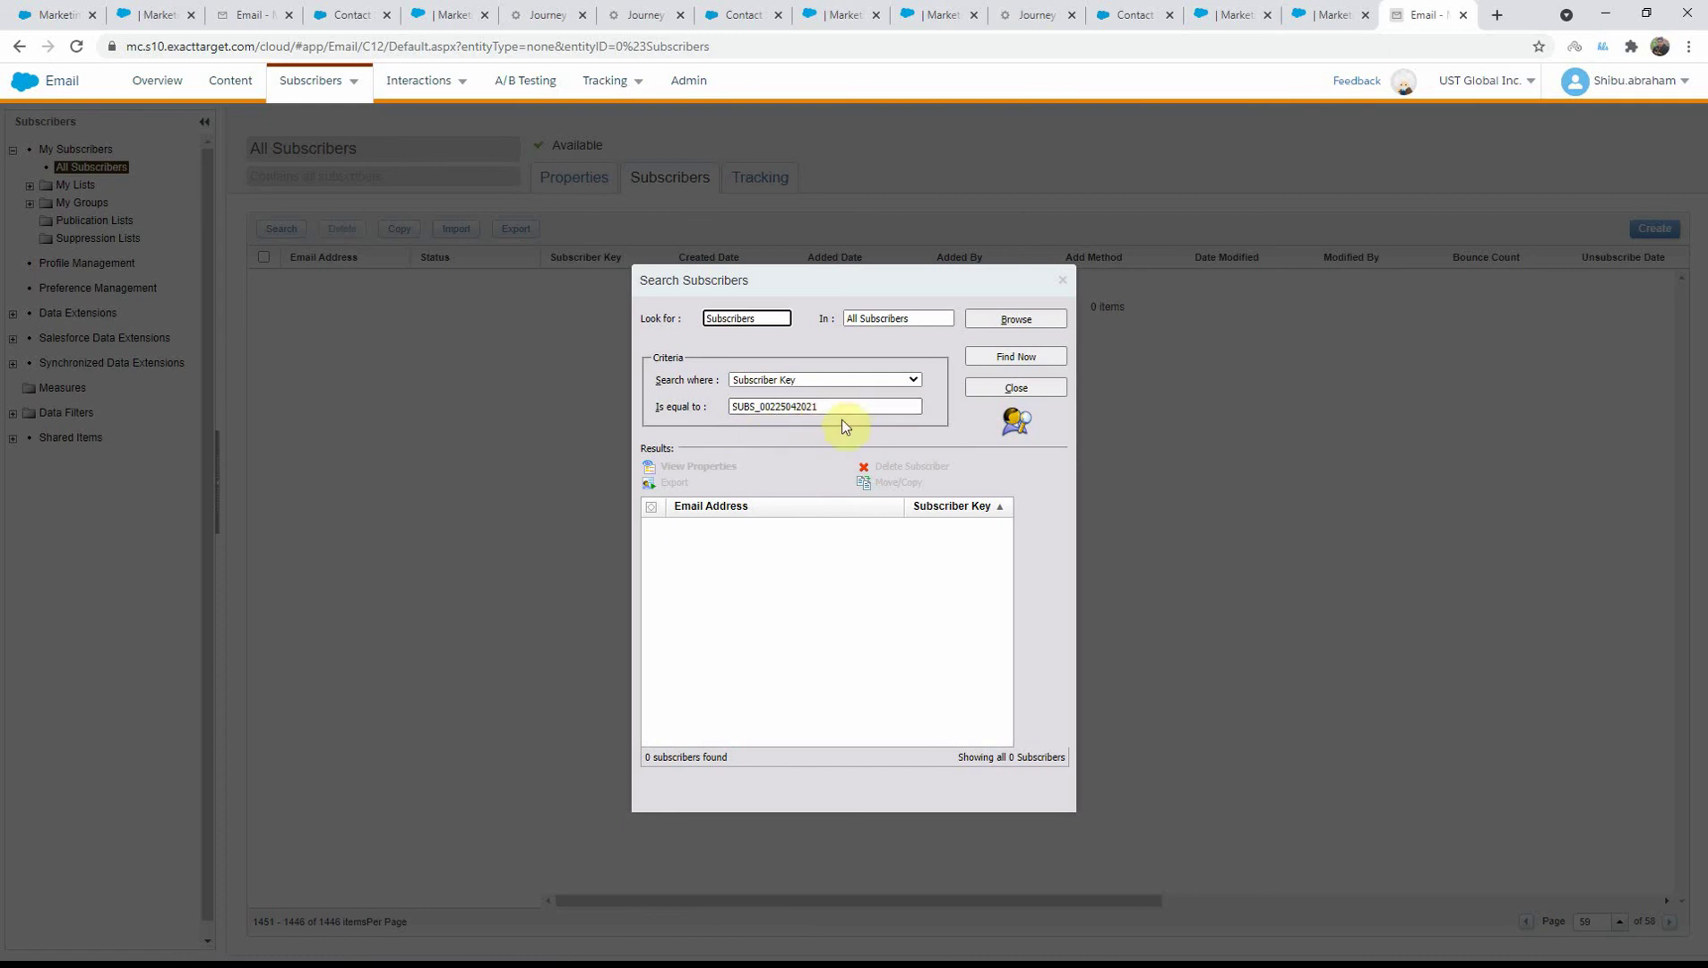
pyautogui.hotkey('alt', 'Tab')
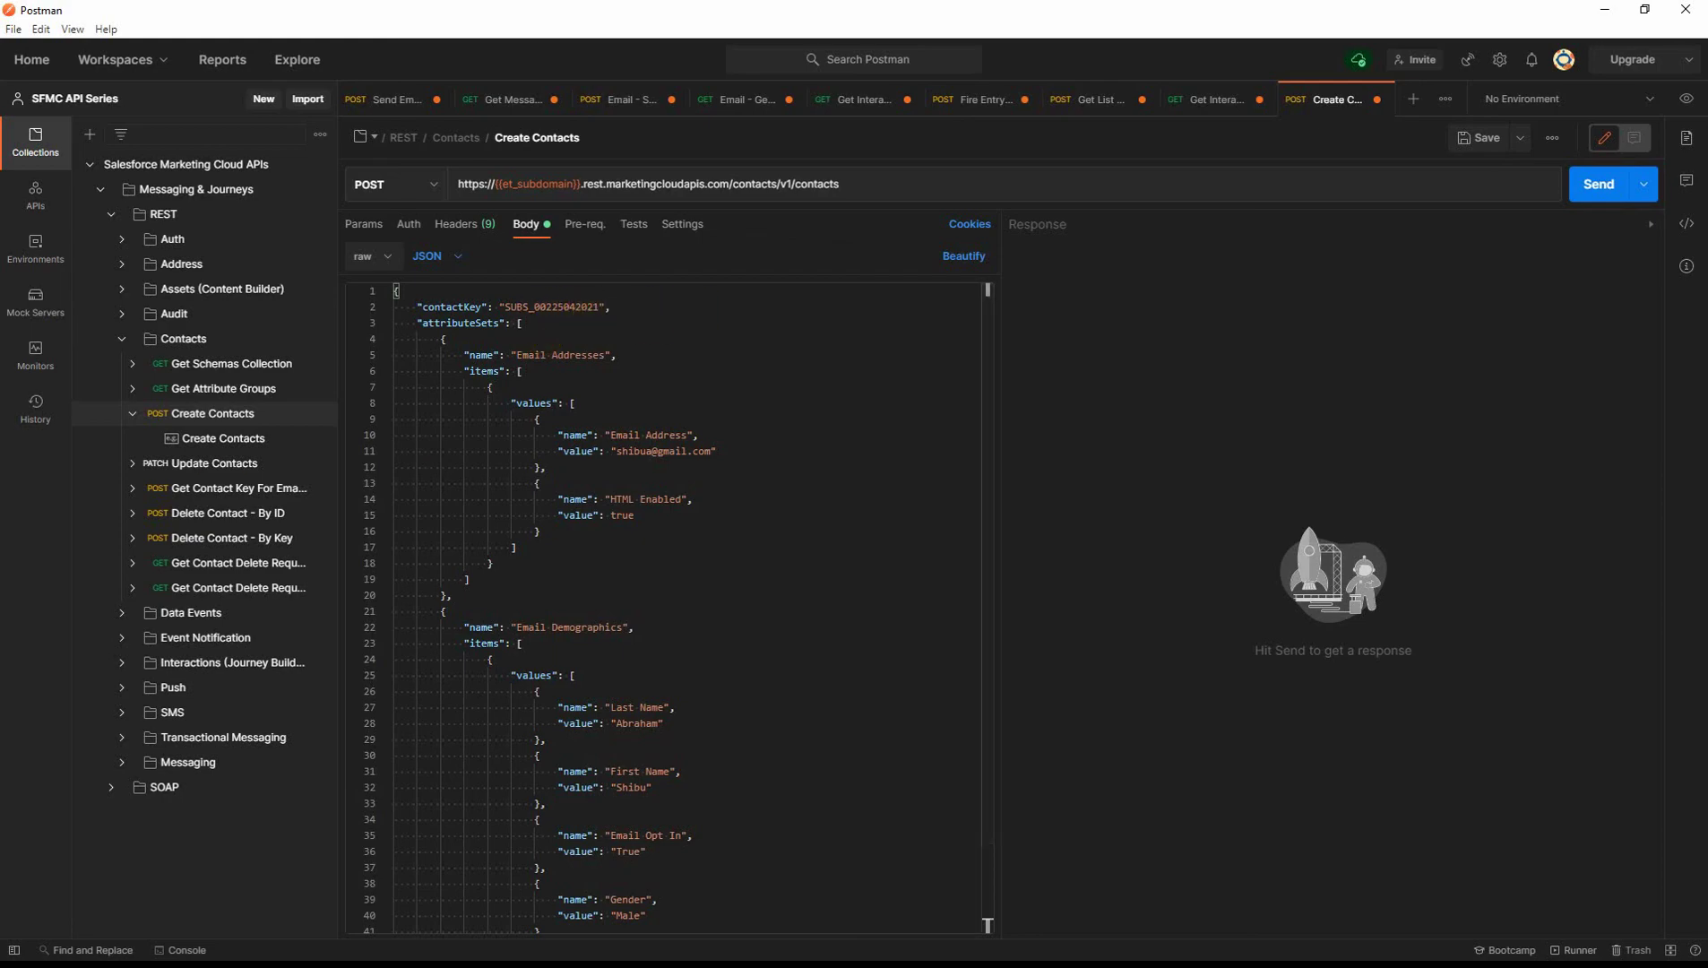
pyautogui.hotkey('alt', 'Tab')
pyautogui.click(1009, 363)
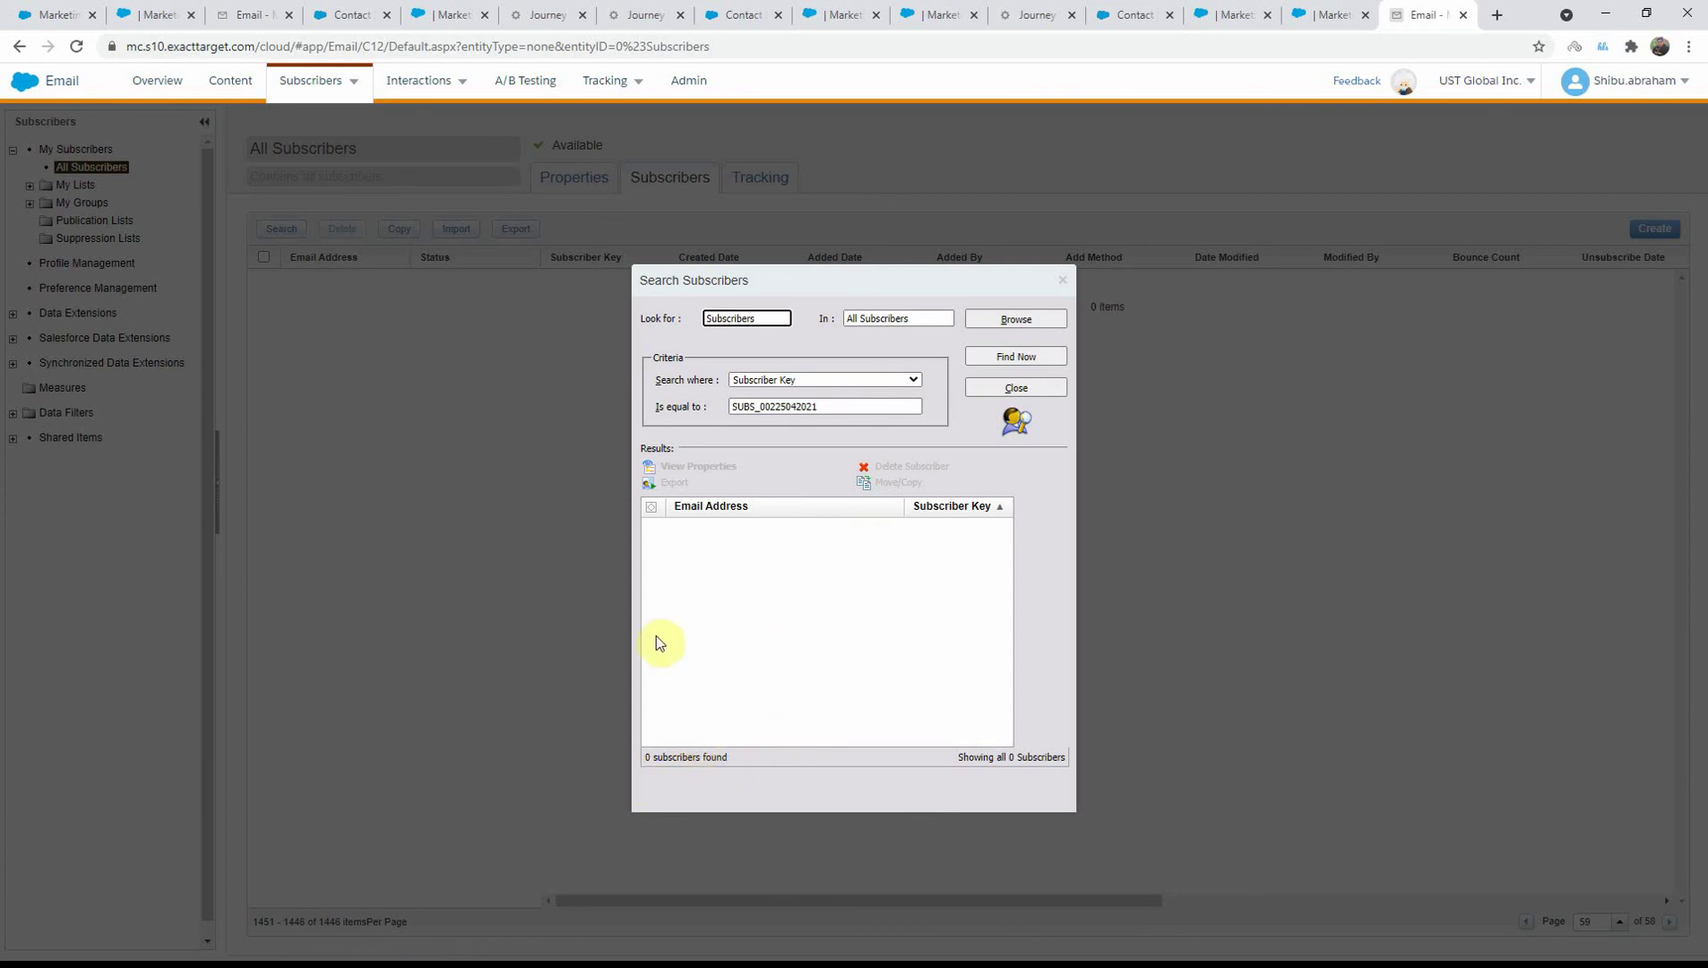
# Step: Return to Postman, check the Create Contacts payload's email addresses and demographics, and send the request
pyautogui.hotkey('alt', 'Tab')
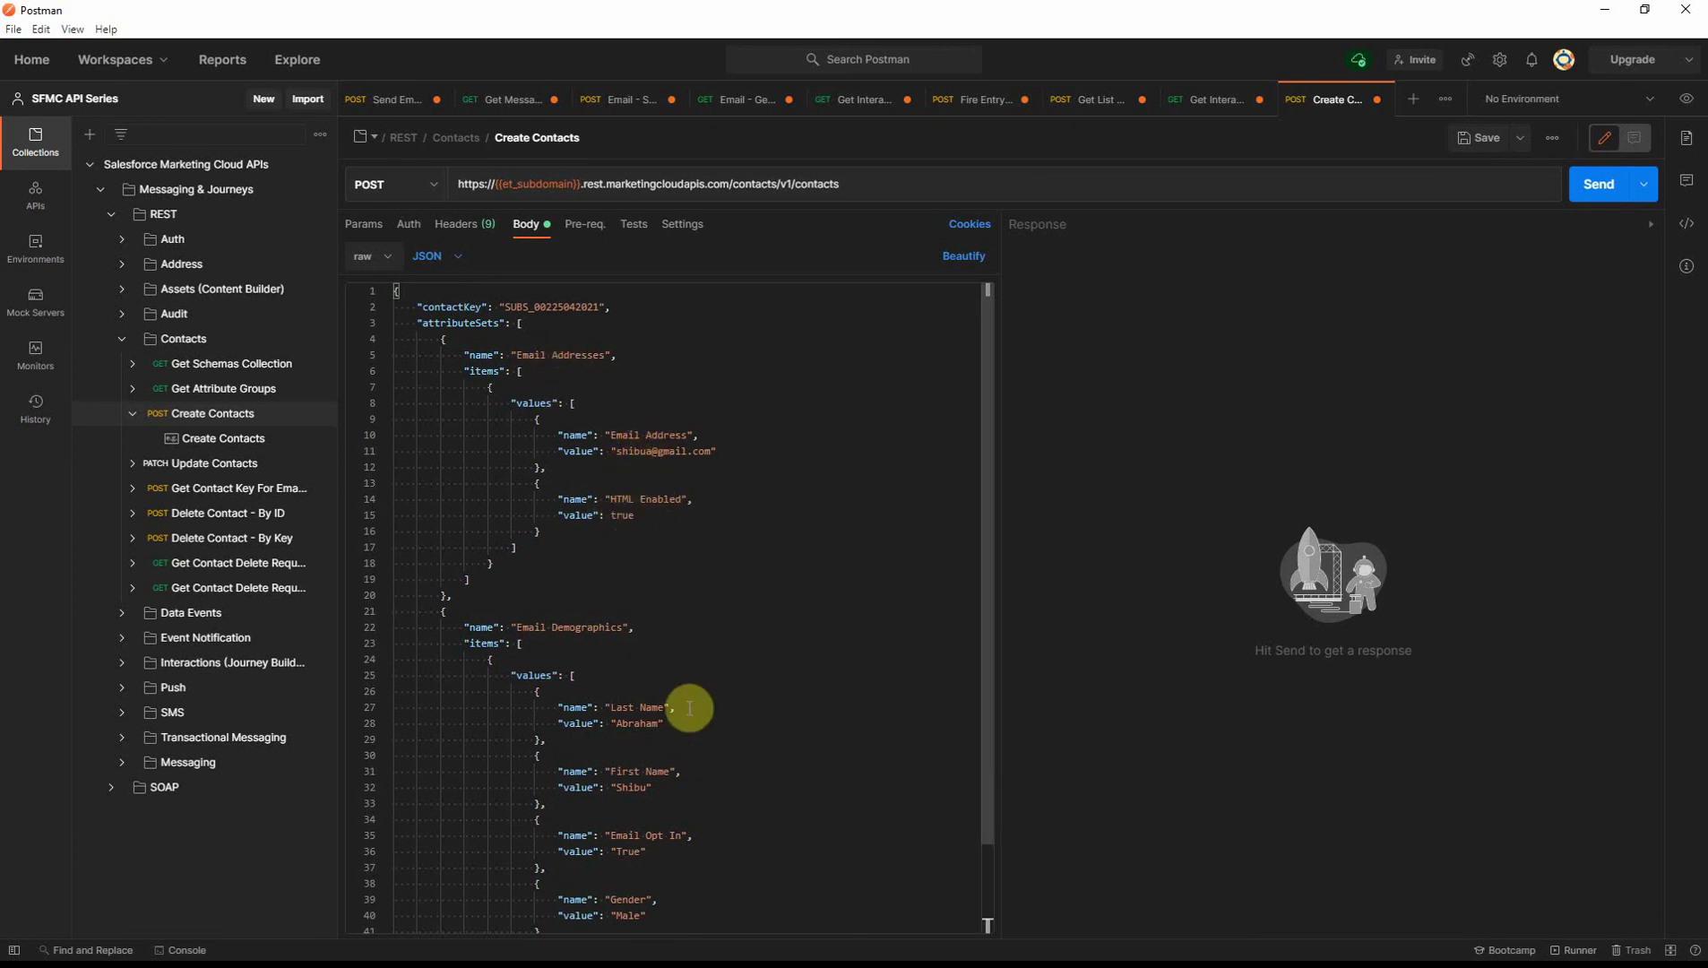
pyautogui.scroll(-1, 681, 704)
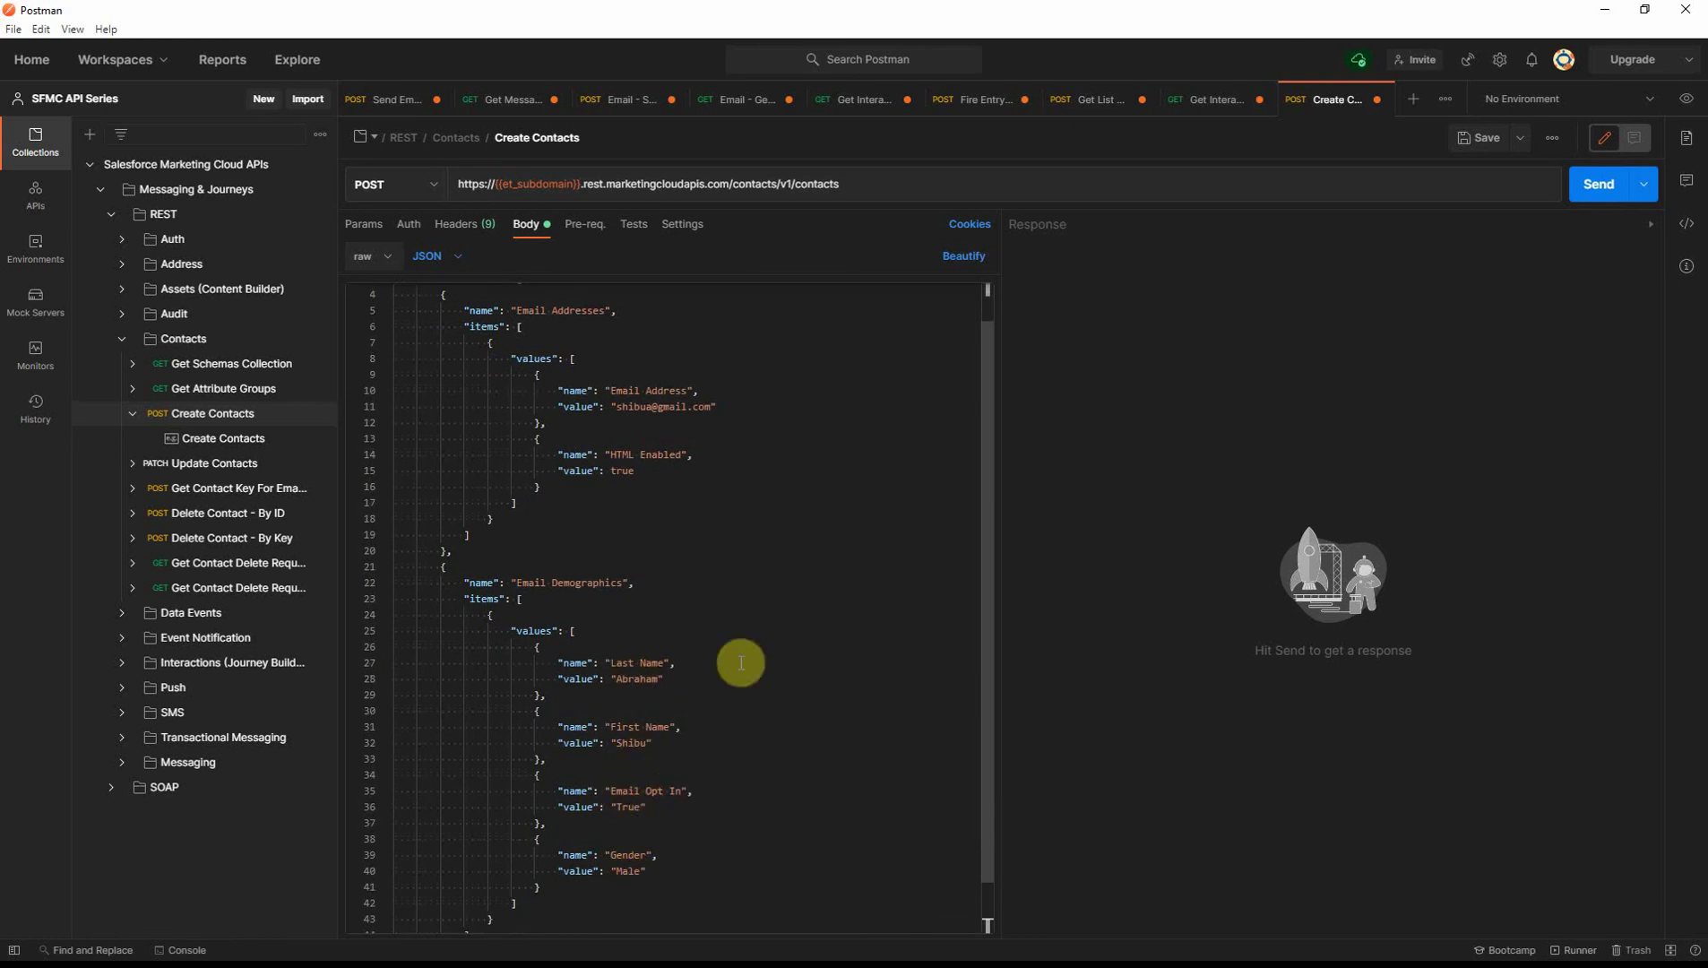
pyautogui.scroll(1, 737, 663)
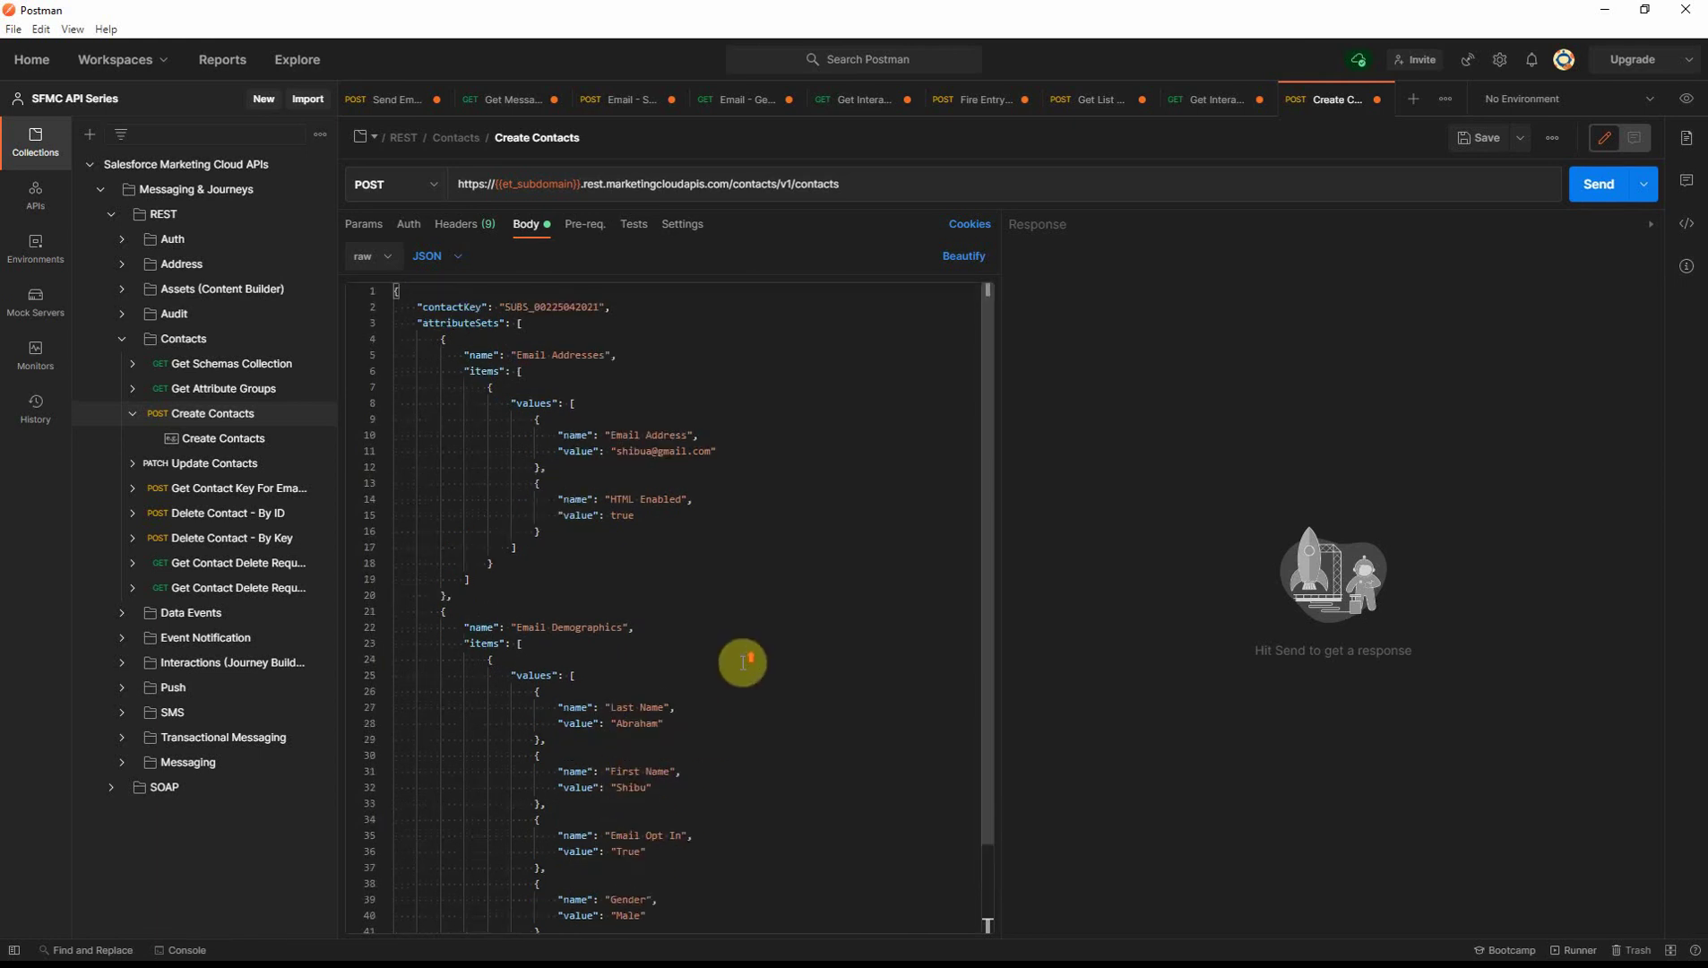
pyautogui.click(1591, 194)
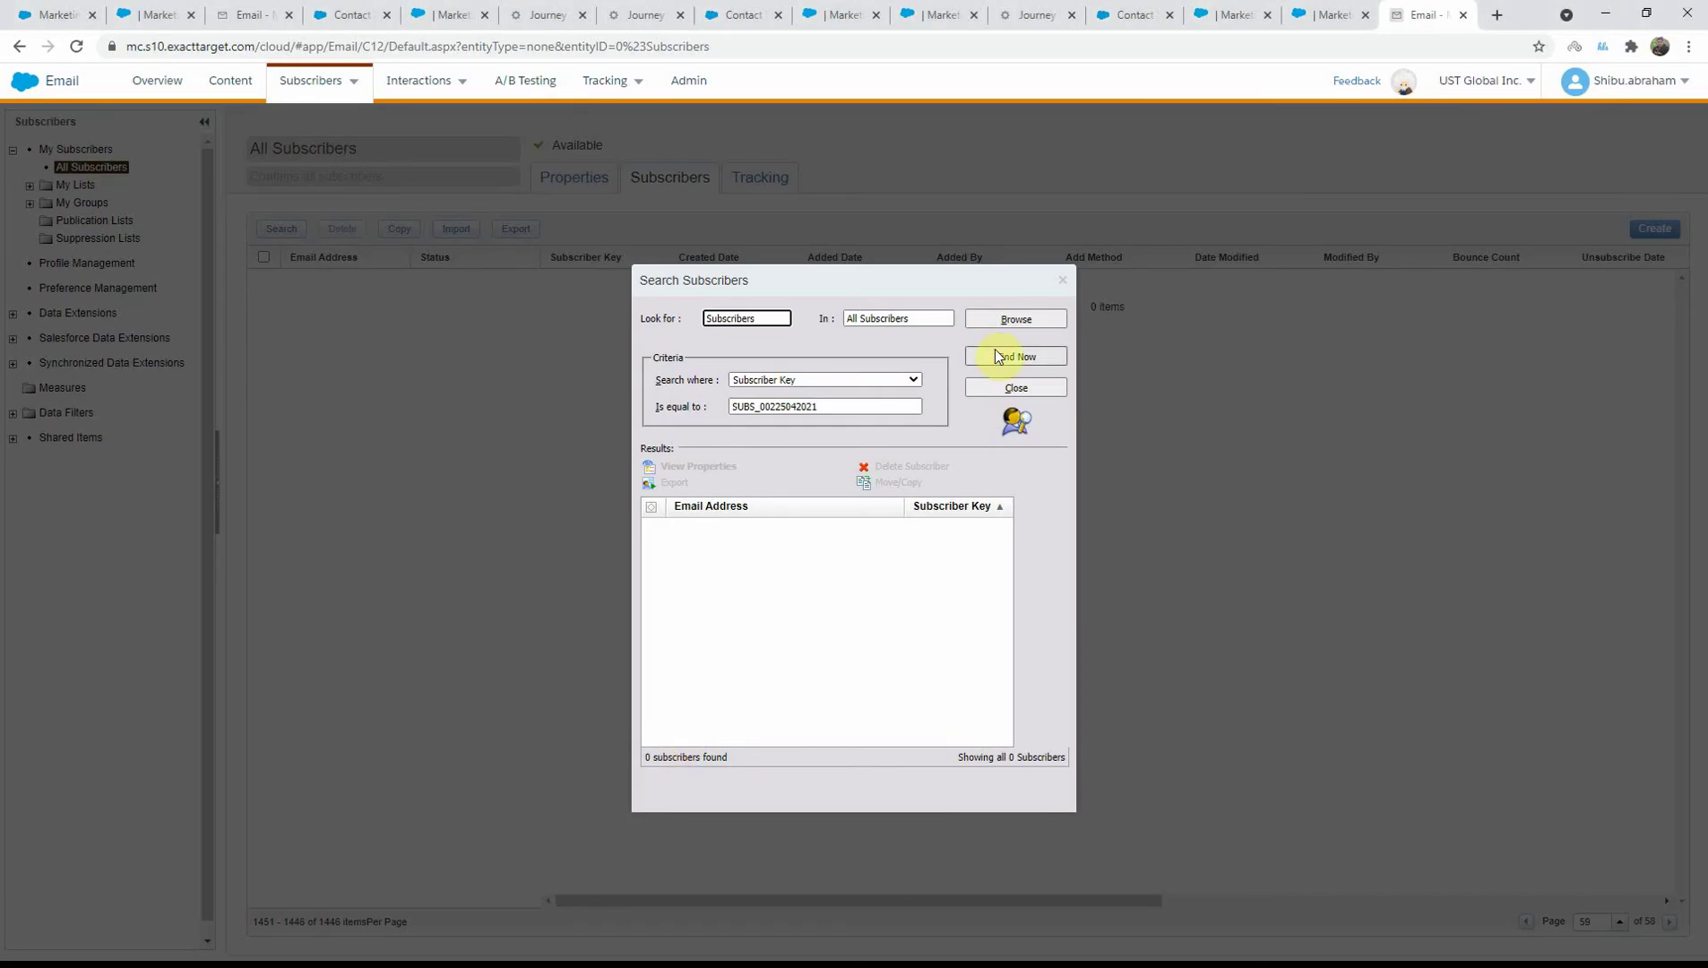
# Step: Rerun the All Subscribers search for the new contact's subscriber key and open the matching subscriber's attributes
pyautogui.click(997, 356)
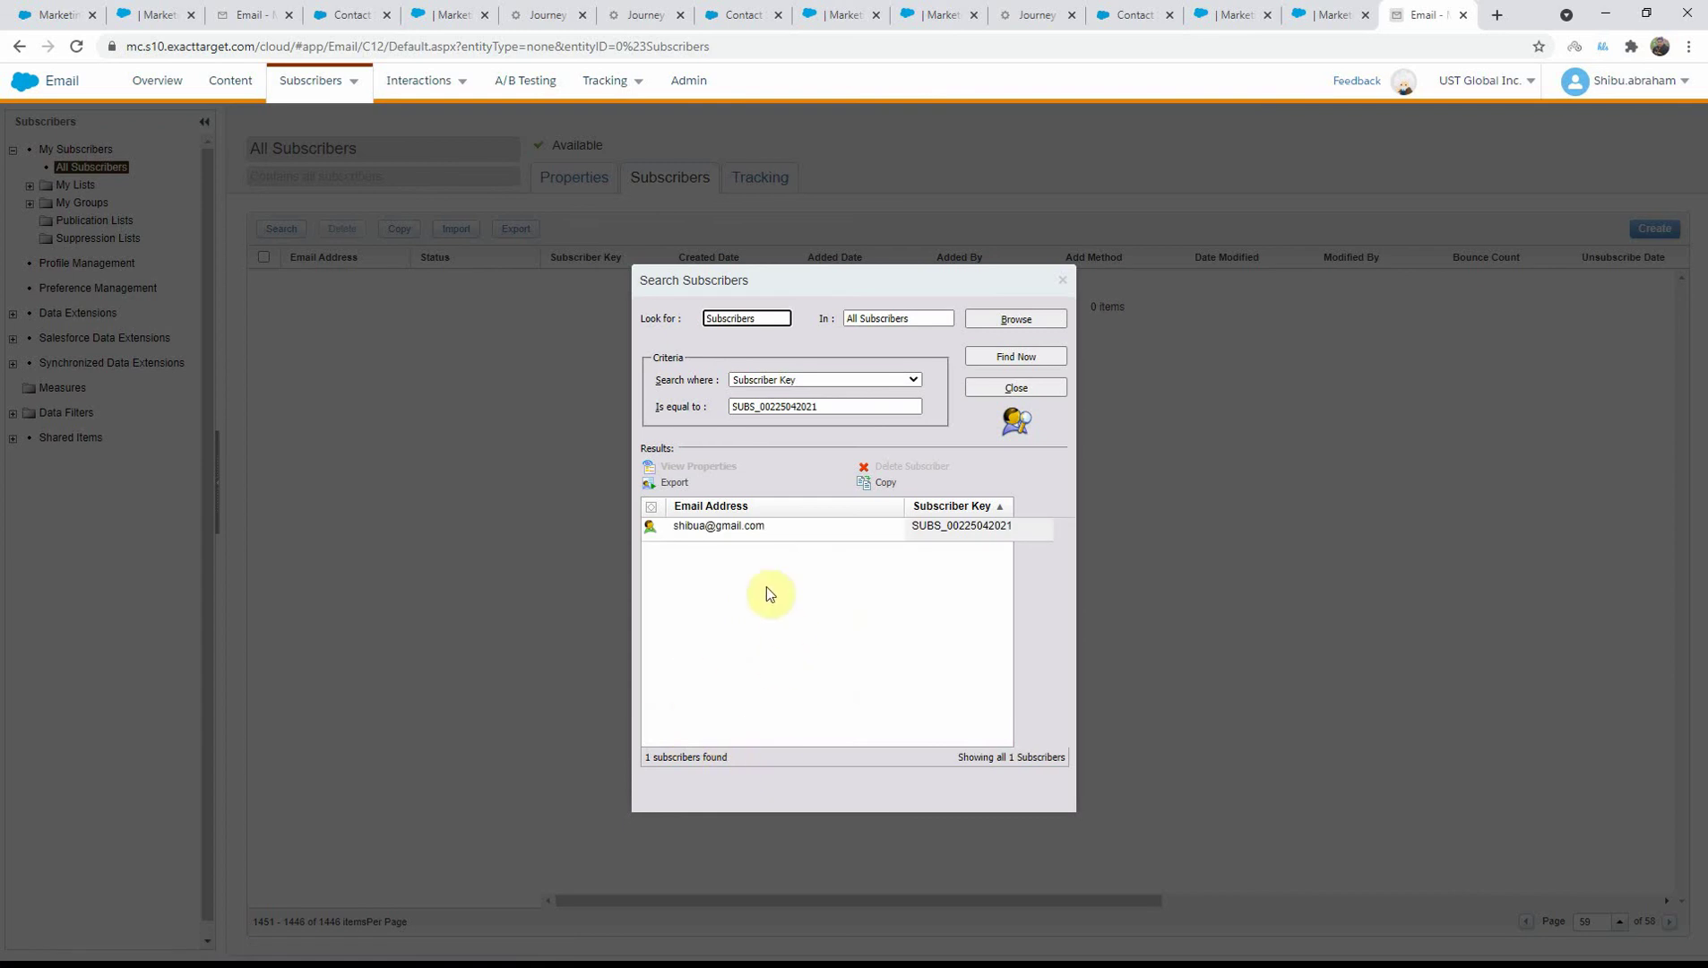
pyautogui.doubleClick(786, 534)
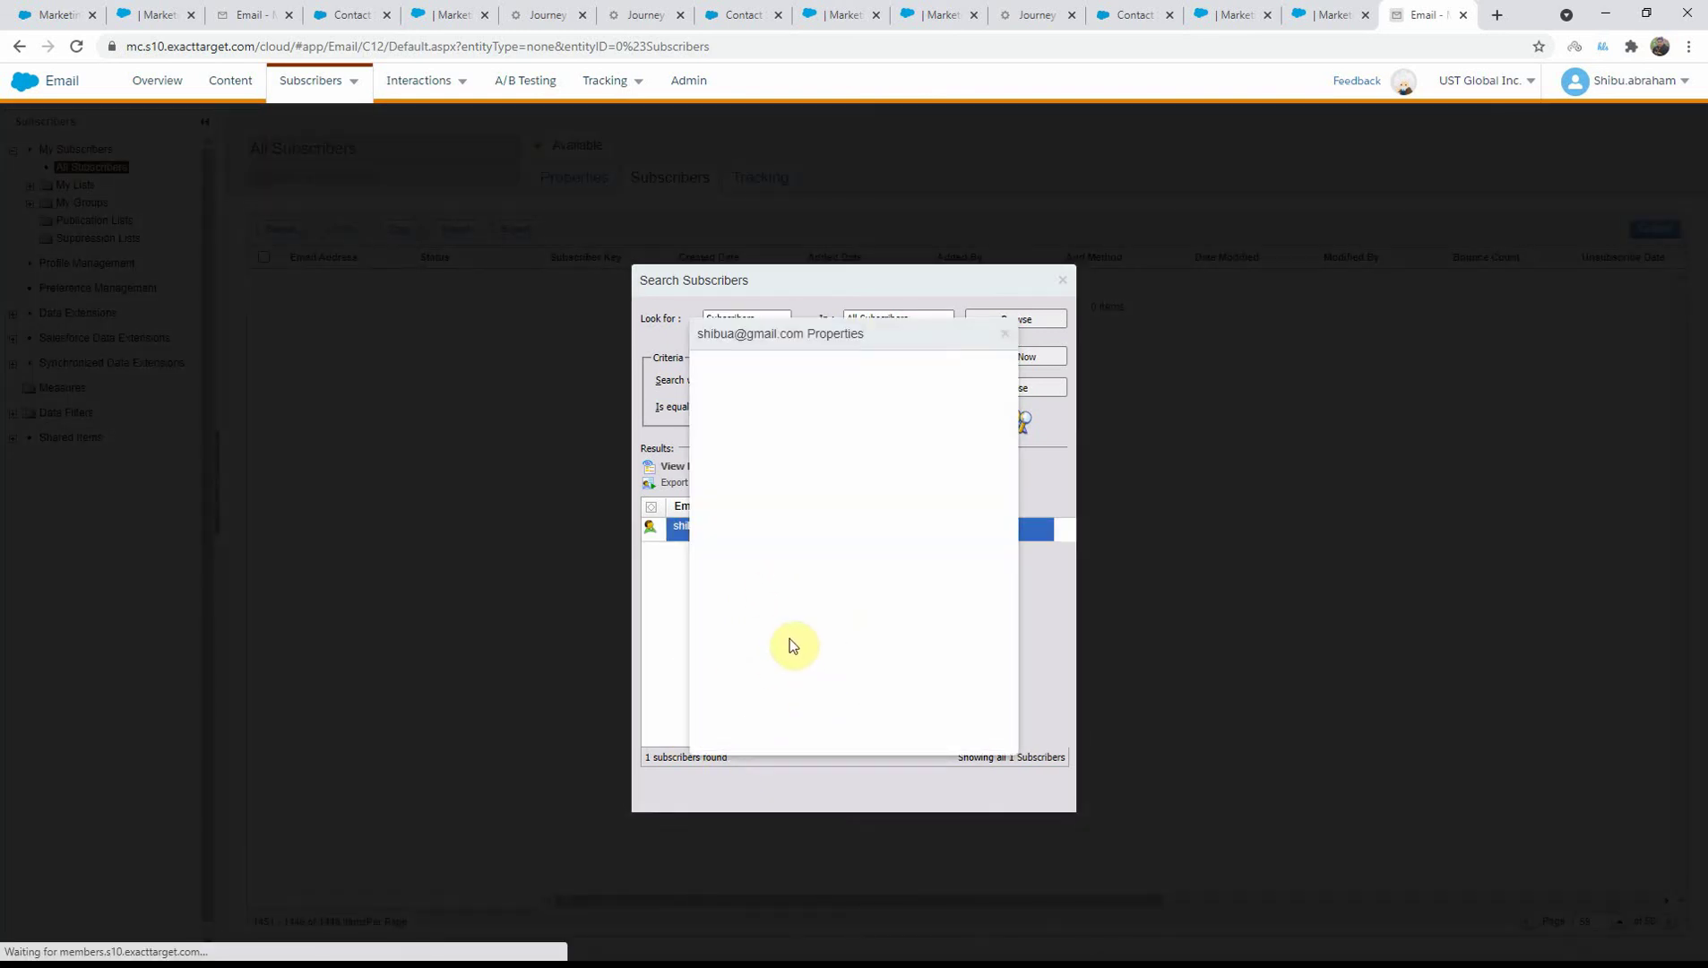
pyautogui.click(759, 365)
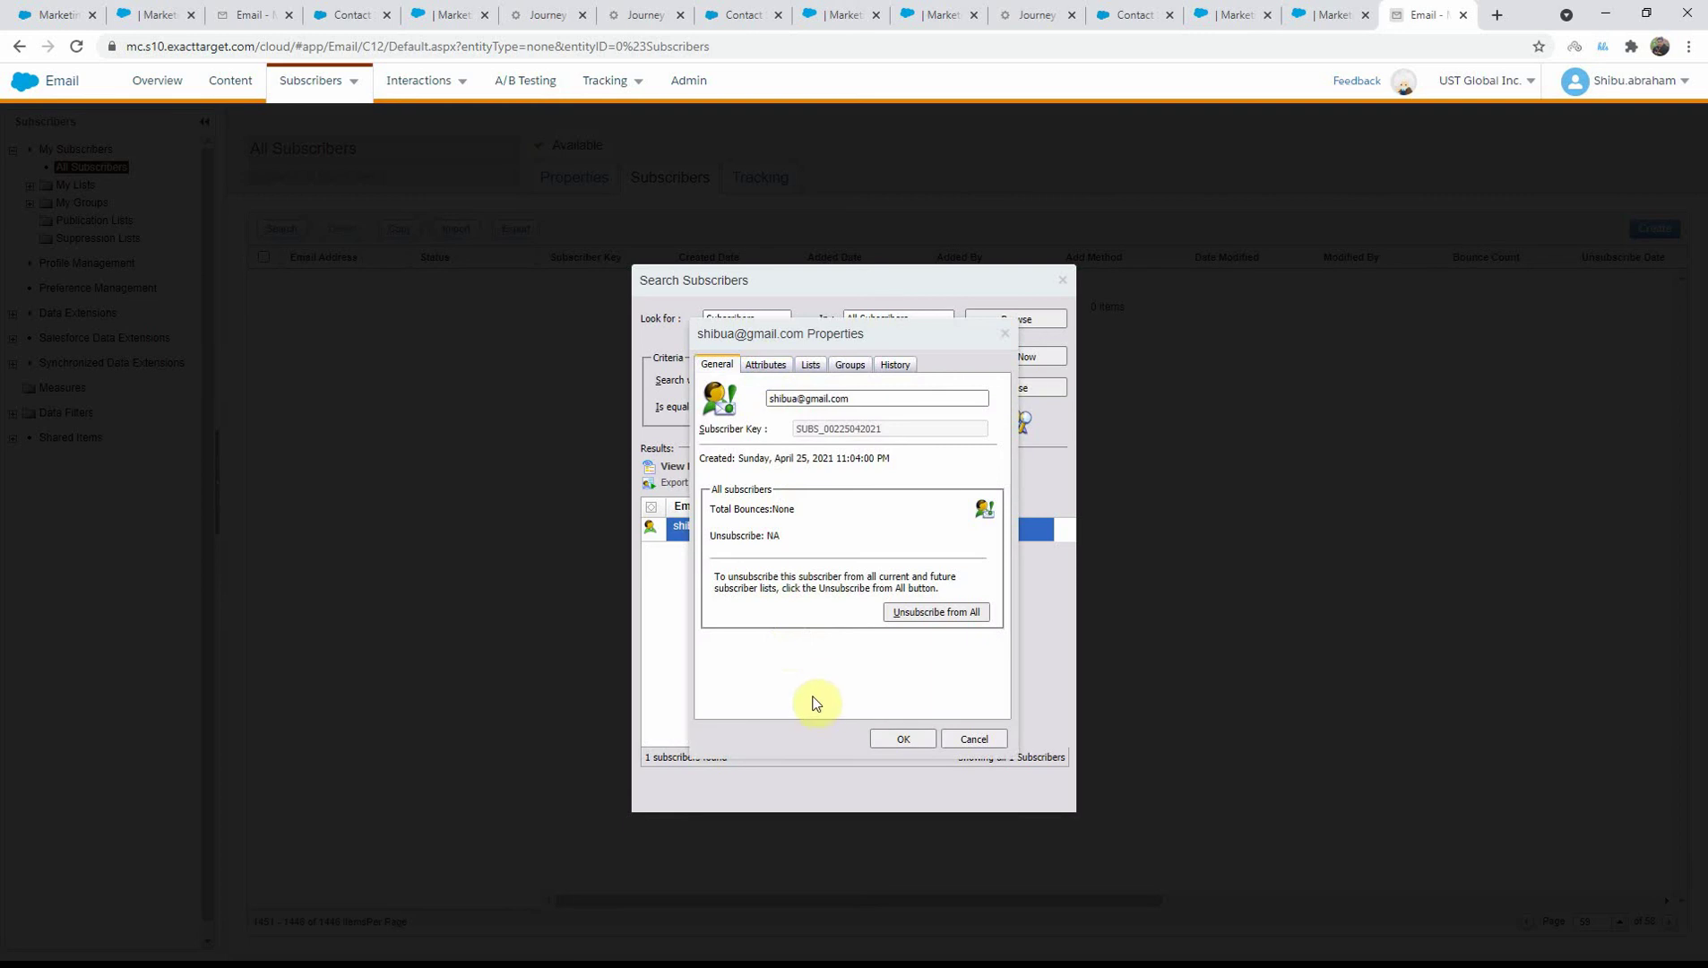